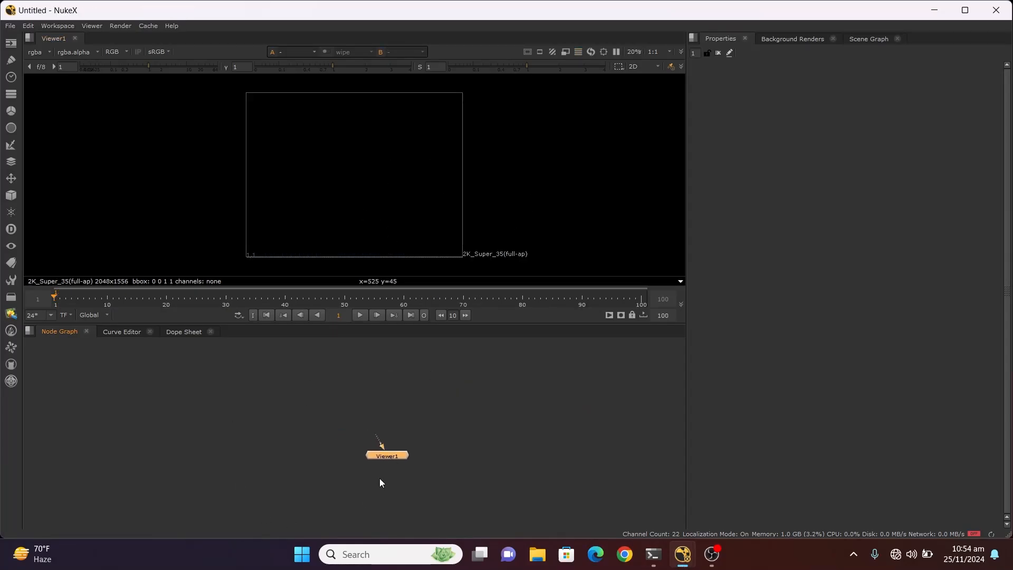
Step: Set the project's color management to OCIO with the aces_1.2 config
drag(274, 400, 430, 476)
key(s)
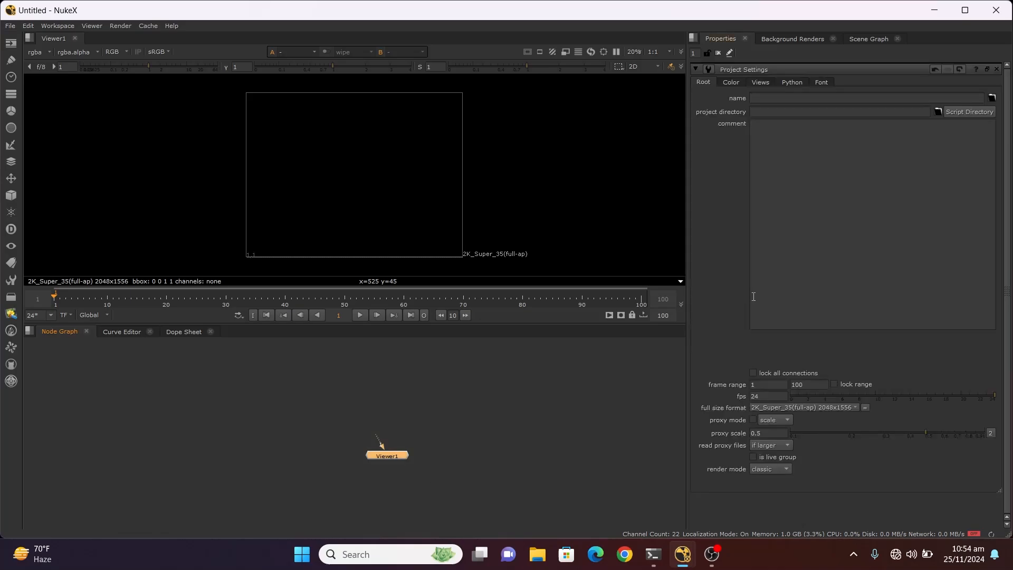
click(731, 83)
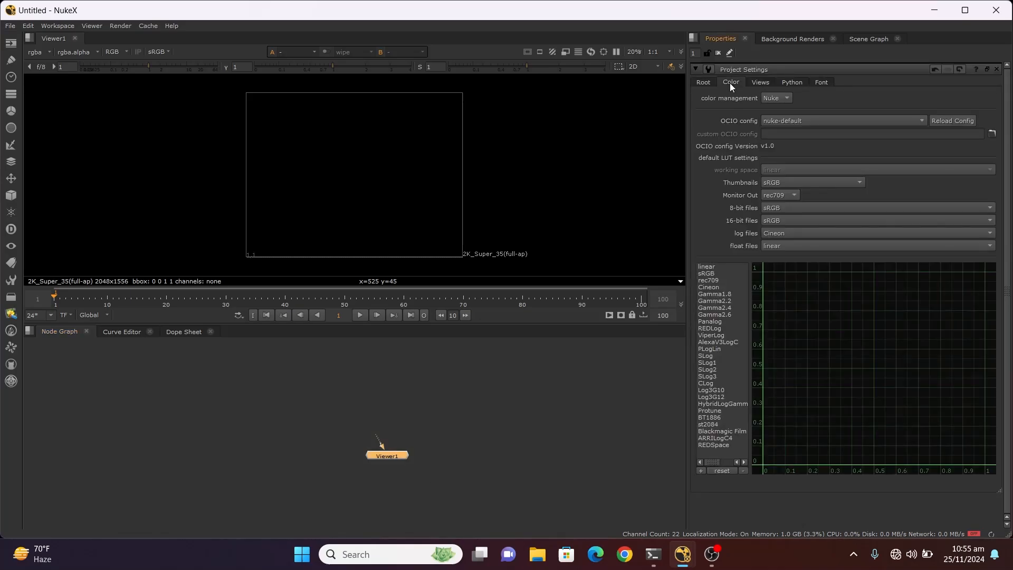
click(771, 99)
click(781, 111)
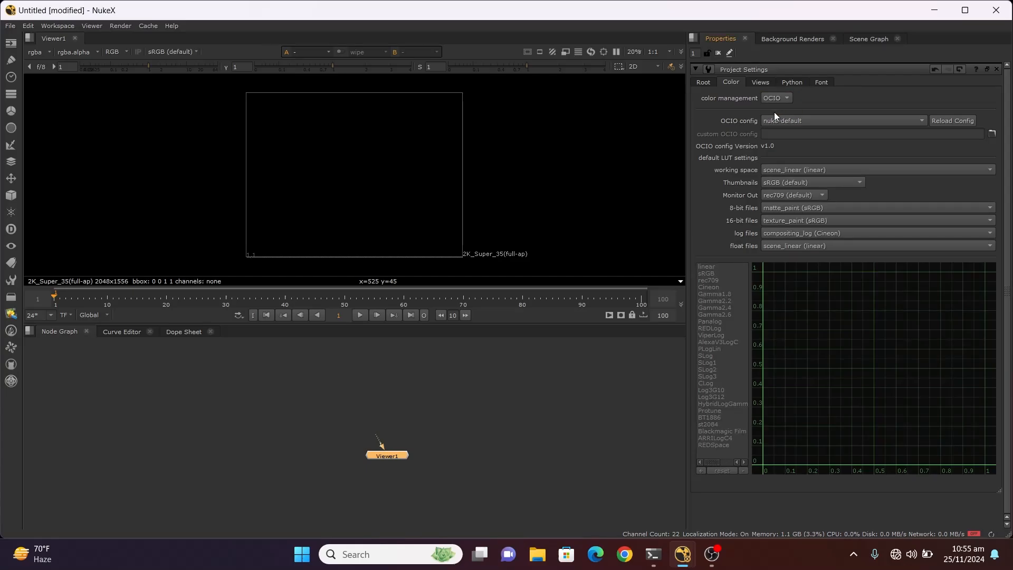
click(887, 120)
mouse_move(790, 132)
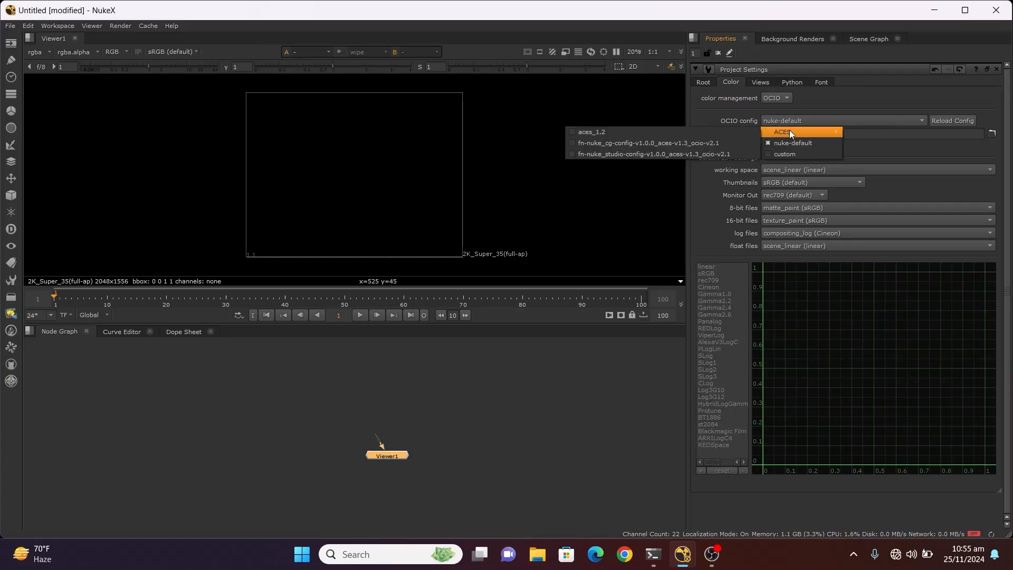
click(659, 131)
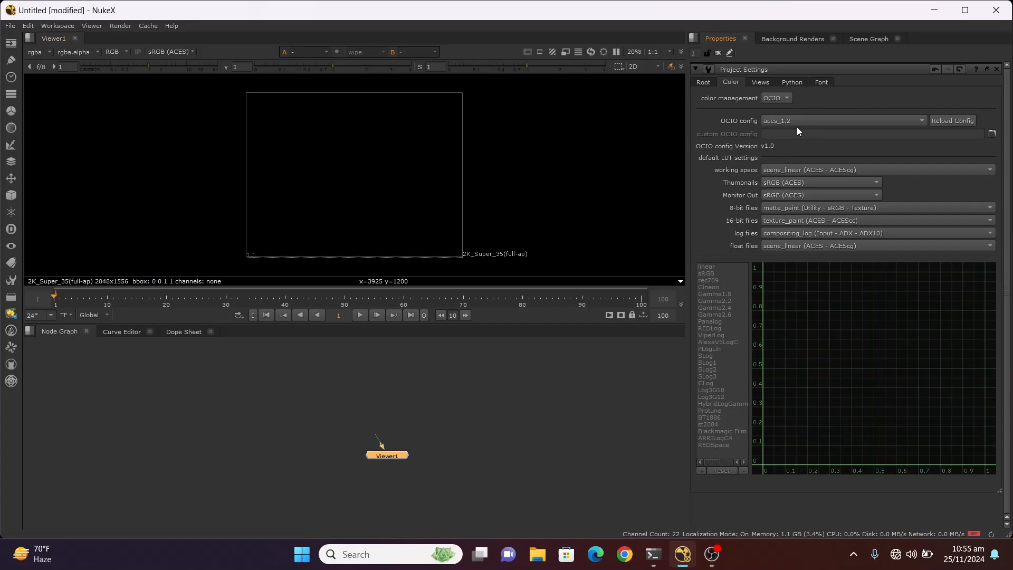
Step: Set the project's default working space to ACES - ACEScg
click(802, 170)
mouse_move(807, 302)
mouse_move(929, 303)
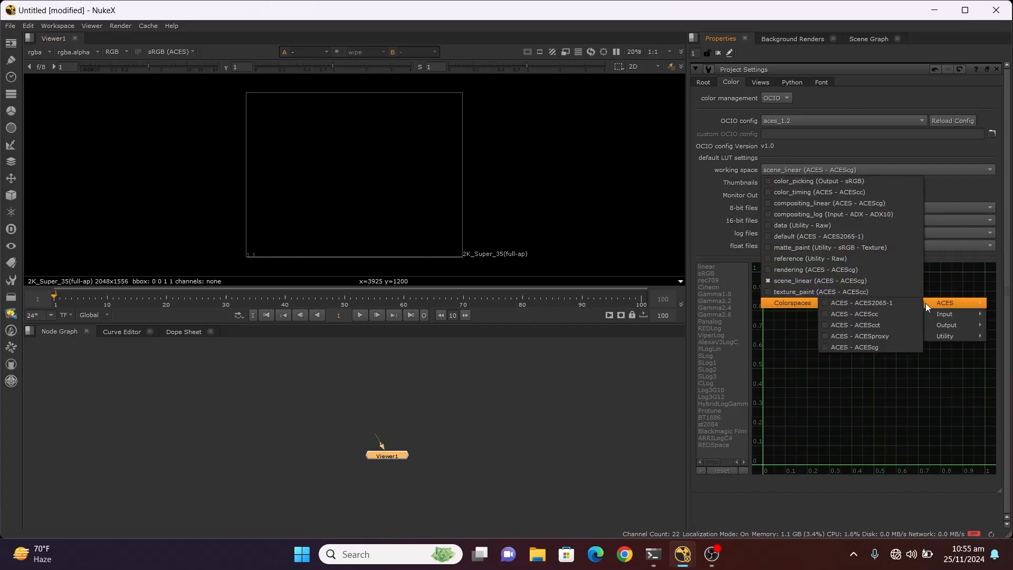
click(858, 347)
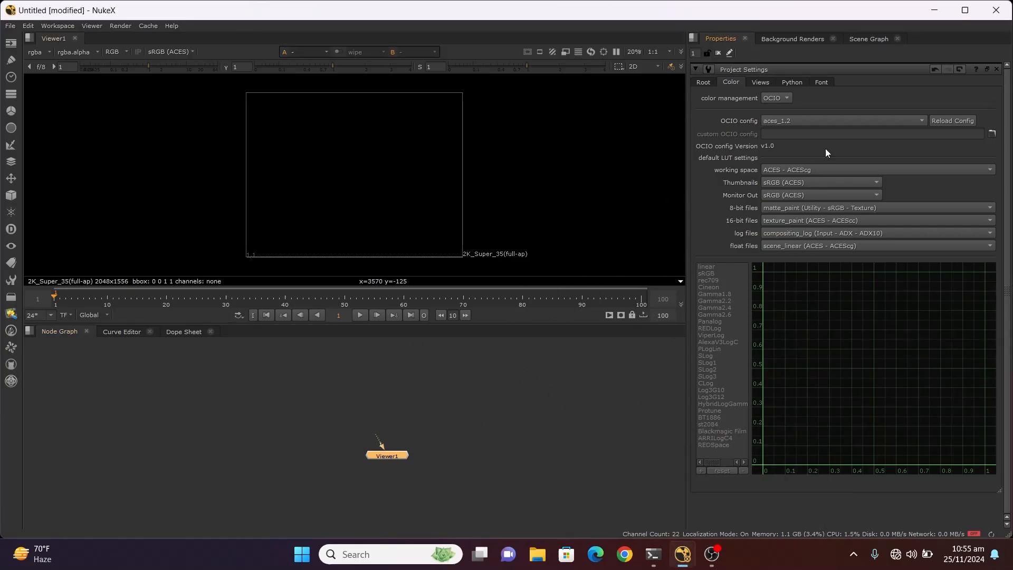
Step: Close the untitled script without saving and return to the City on Fire Compositings script
click(996, 10)
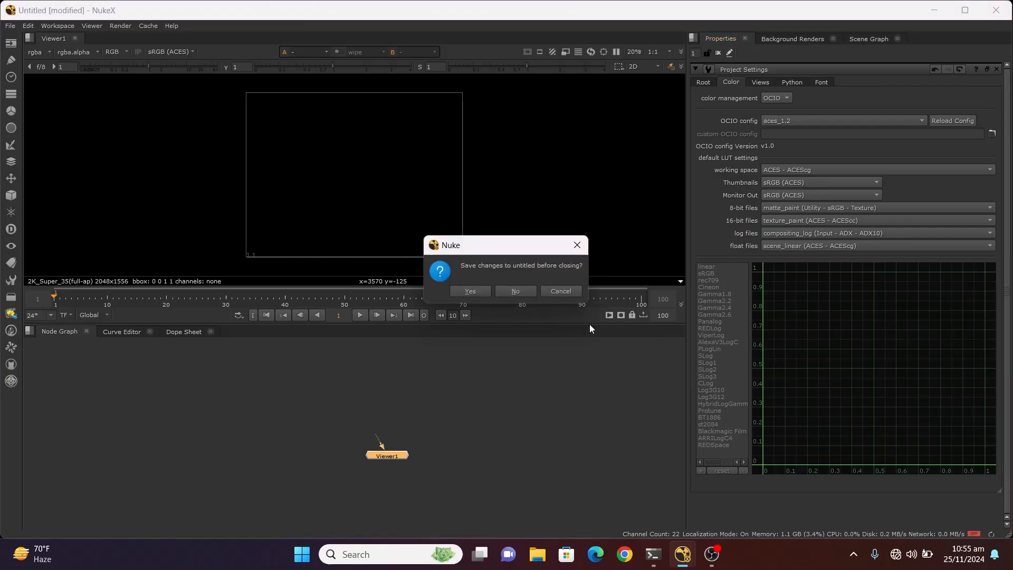
click(515, 291)
mouse_move(682, 554)
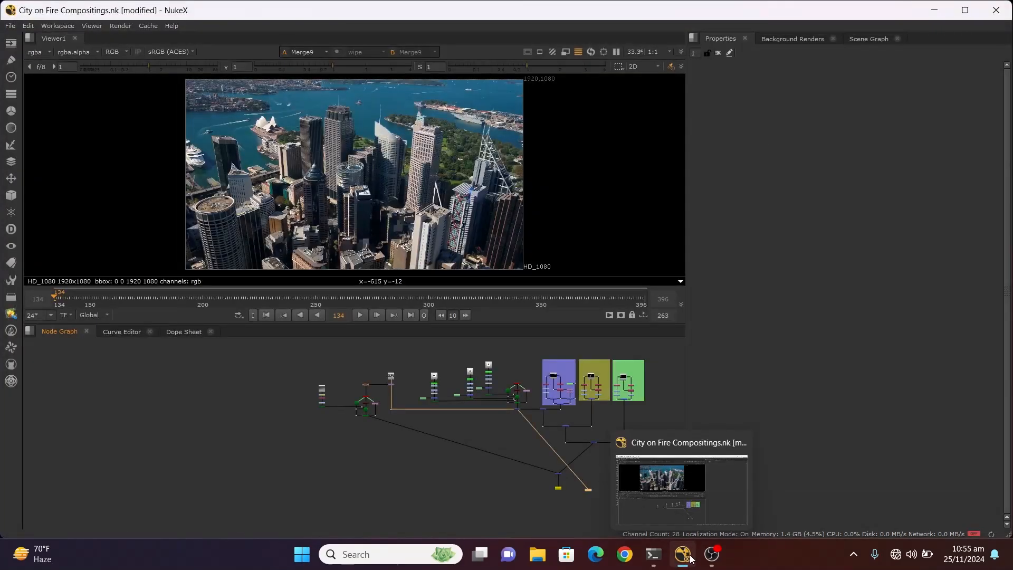
scroll(372, 422, down, 3)
scroll(365, 441, up, 3)
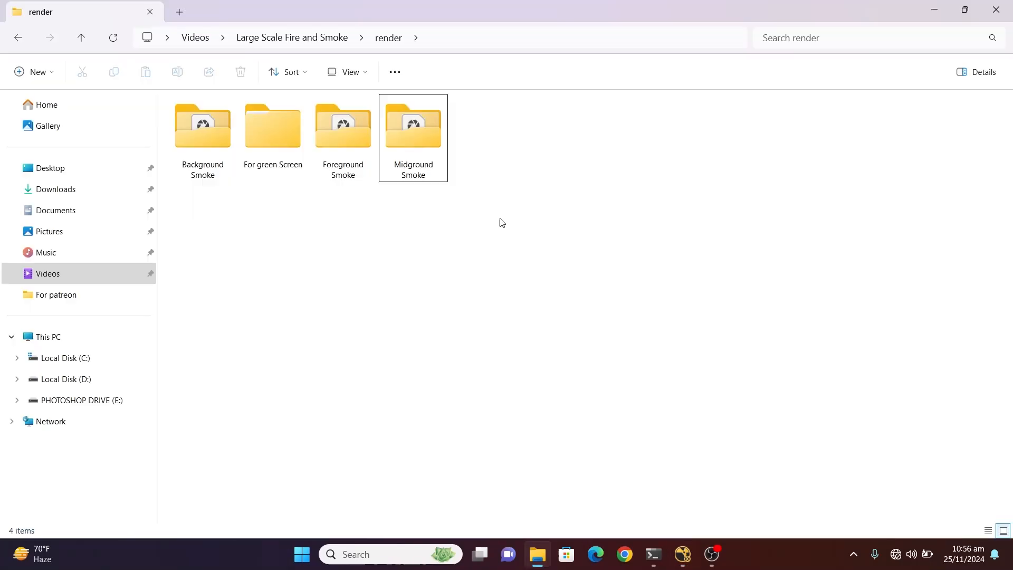
Step: Check the EXR frames in the Midground Smoke render folder and import that folder into the Nuke node graph
click(417, 150)
double_click(415, 149)
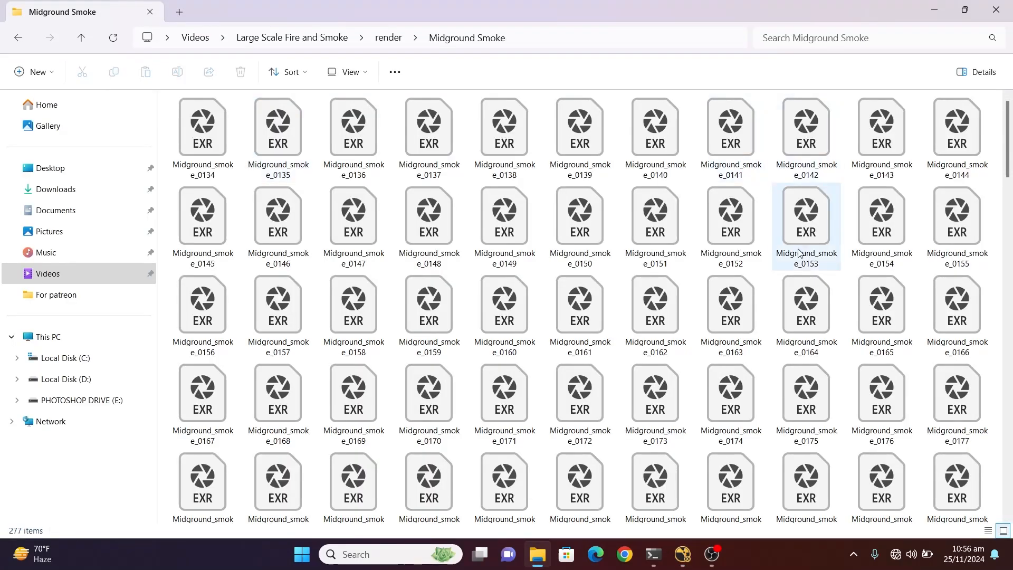
scroll(353, 417, down, 15)
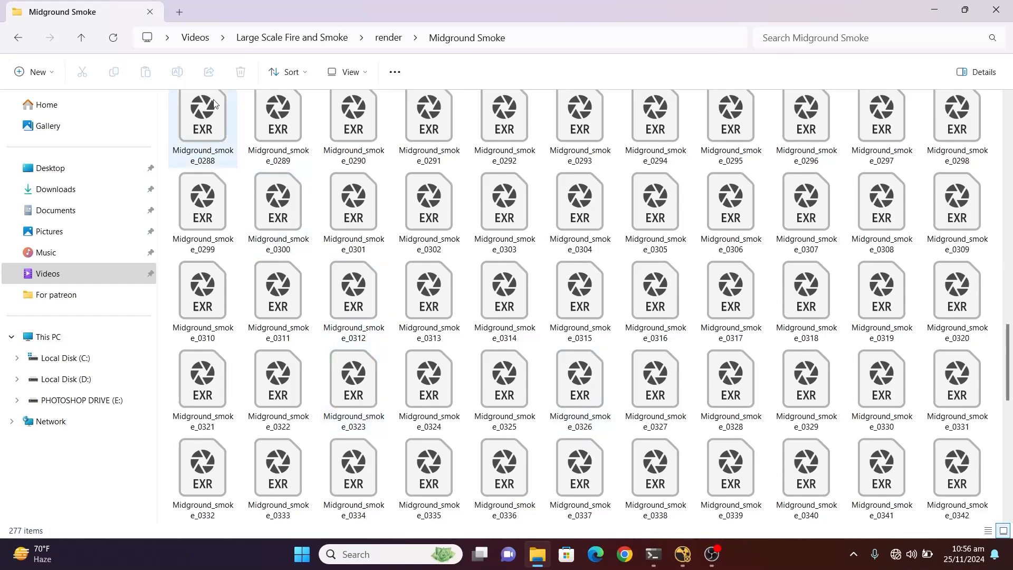
click(18, 37)
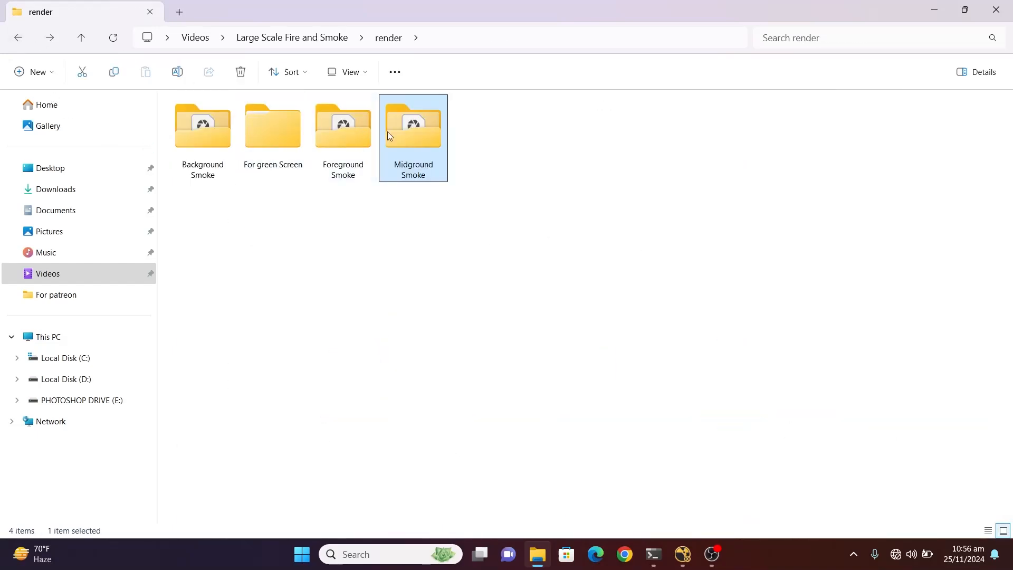
drag(410, 131, 378, 356)
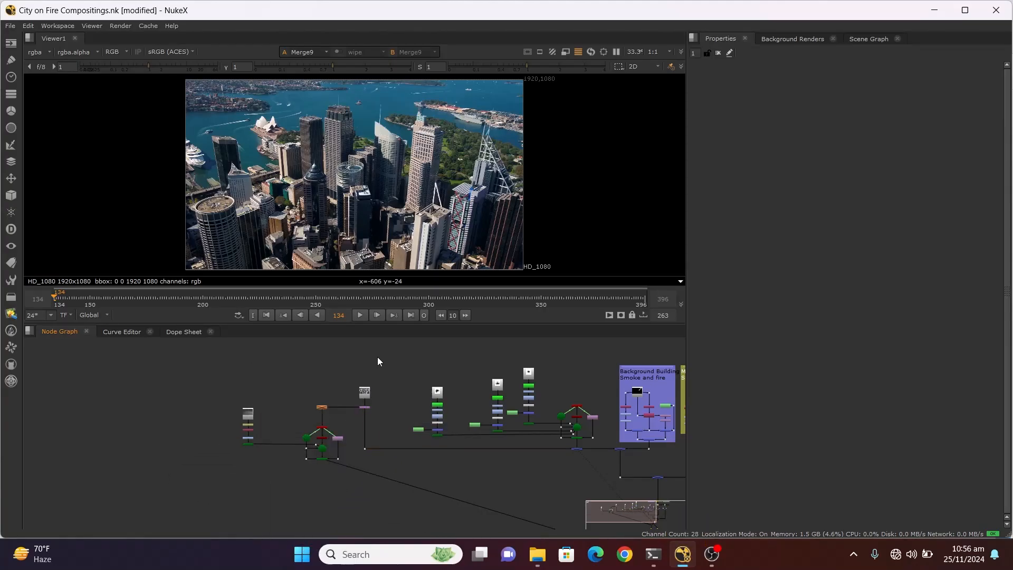
Step: Detach the new midground smoke Read node from the merge connection and move it to empty space above the node tree
scroll(380, 366, down, 4)
scroll(442, 383, up, 3)
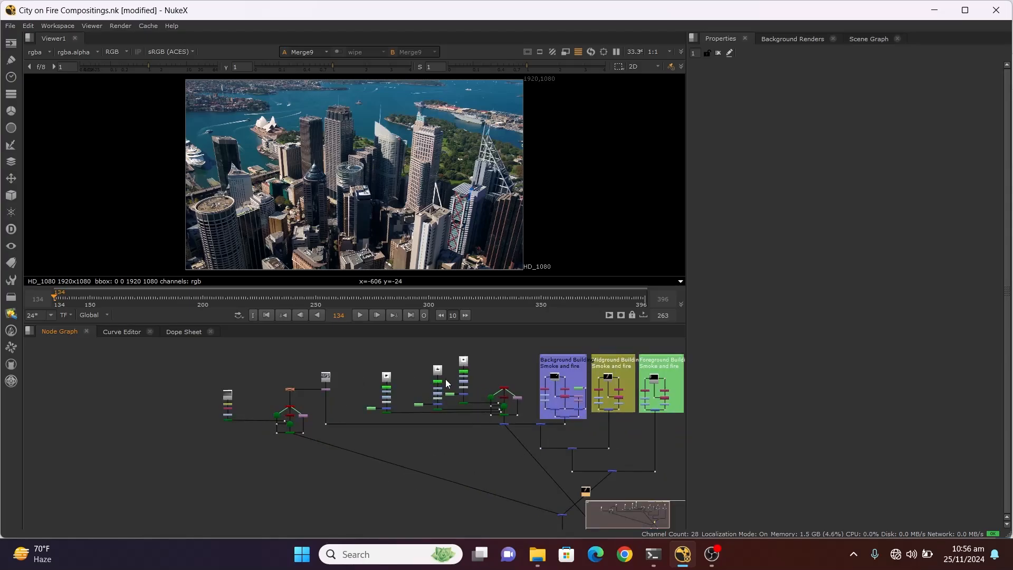
scroll(456, 378, up, 6)
scroll(422, 364, down, 5)
scroll(537, 478, up, 4)
scroll(373, 401, down, 4)
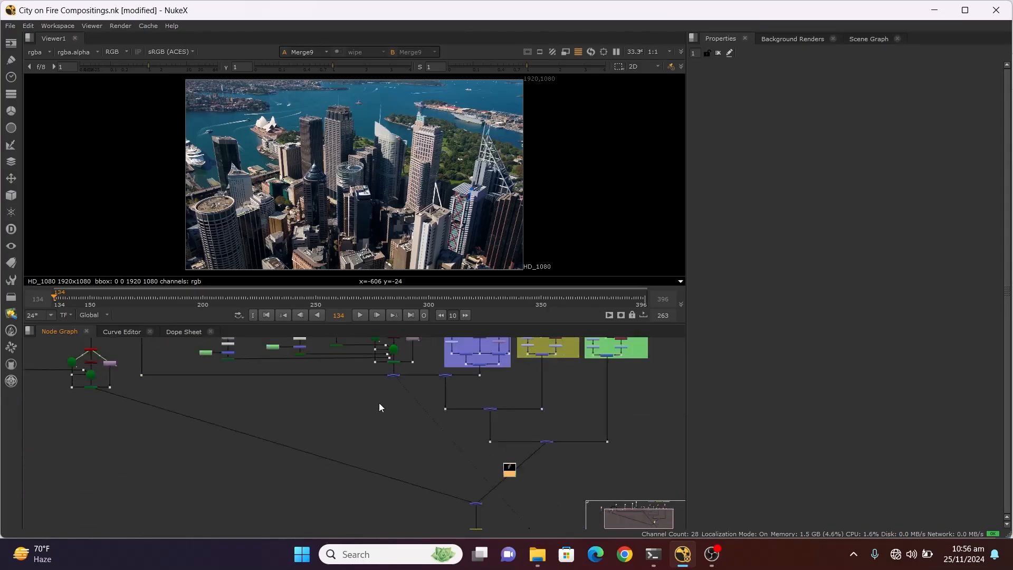
scroll(379, 398, down, 3)
scroll(452, 429, up, 3)
scroll(400, 397, up, 4)
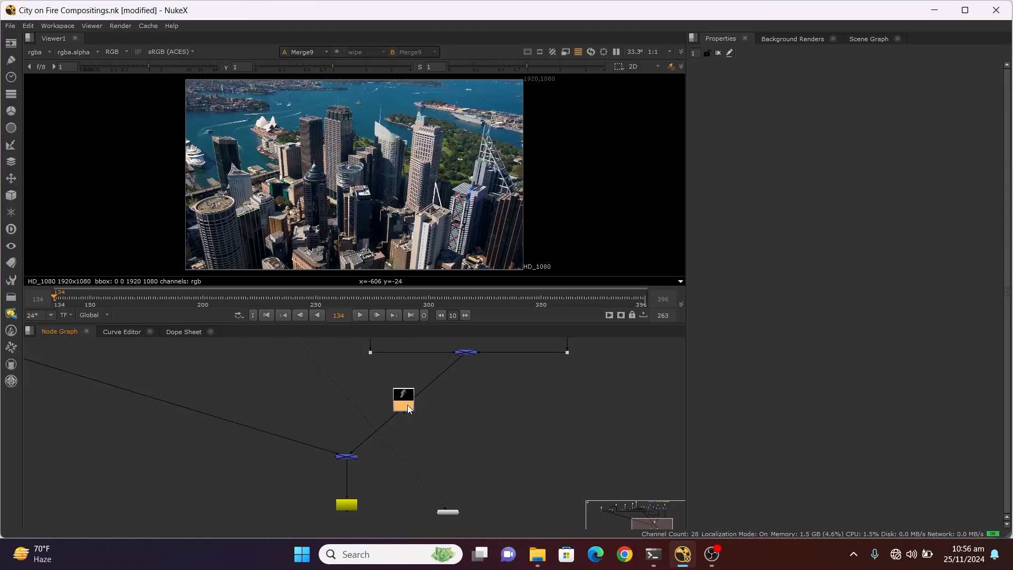
drag(408, 404, 501, 458)
scroll(535, 443, down, 4)
scroll(524, 451, up, 3)
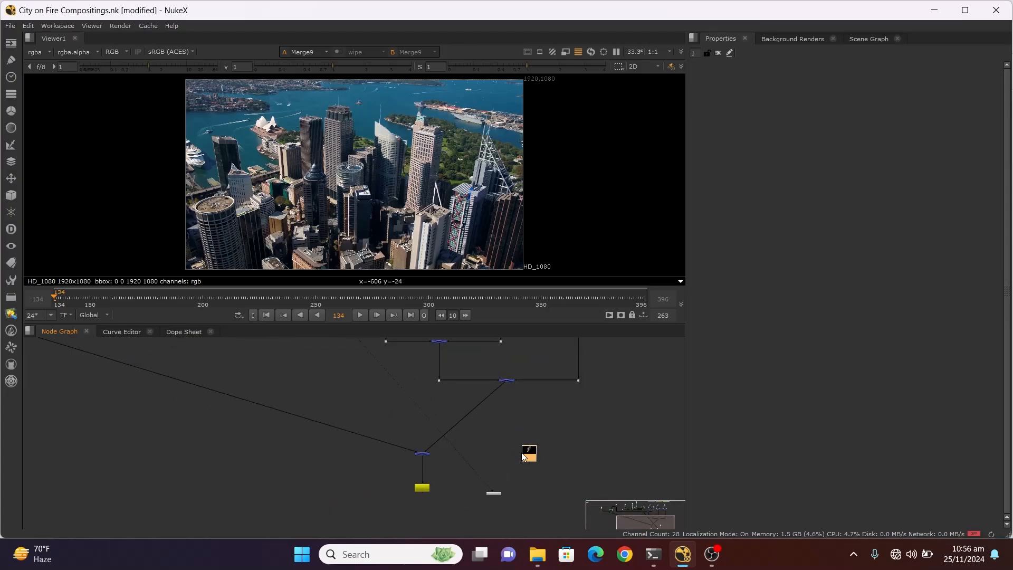
scroll(523, 455, up, 2)
scroll(559, 464, down, 6)
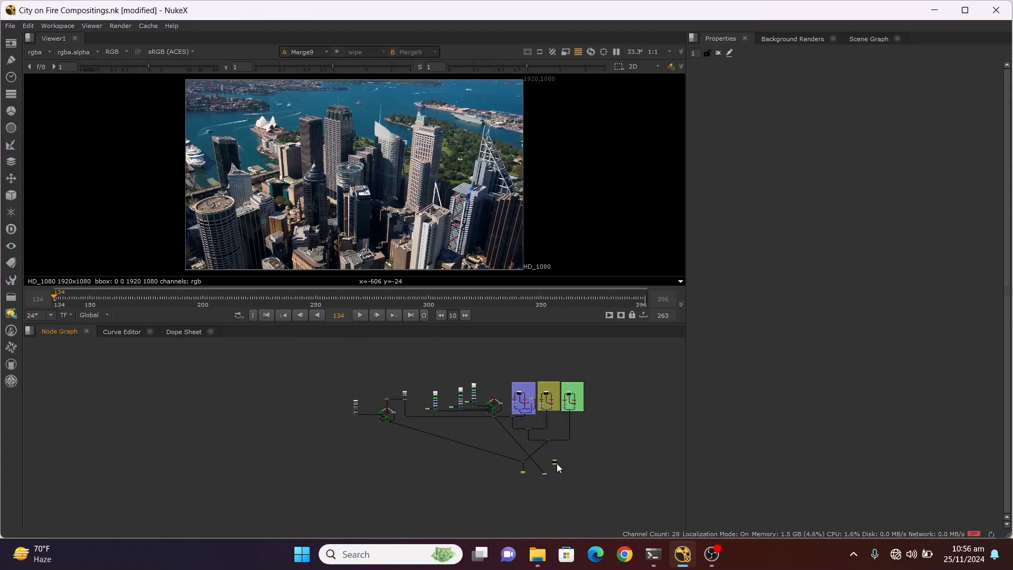
drag(557, 463, 424, 367)
Step: Open the properties of the midground smoke Read node
scroll(424, 366, up, 3)
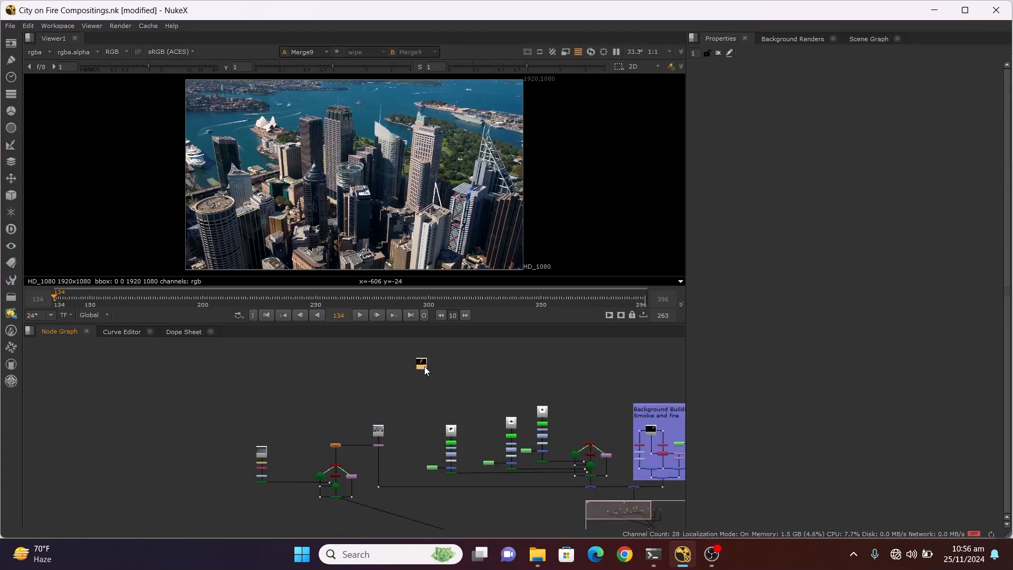
scroll(423, 370, up, 2)
scroll(421, 417, down, 2)
scroll(423, 394, up, 5)
double_click(432, 397)
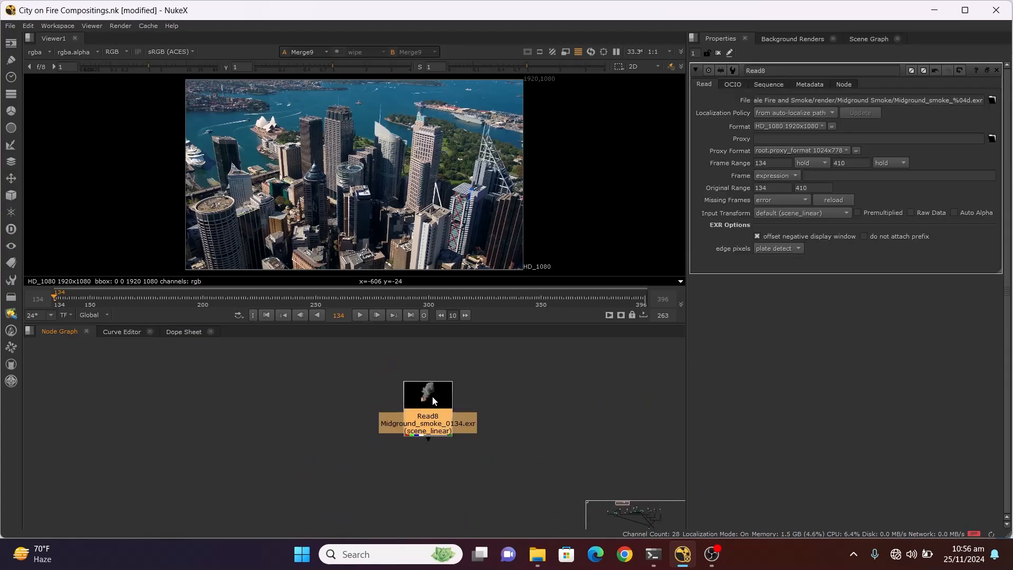
Step: Import the Buiding Sequence 1 folder into the node graph and place its Read node beside the midground smoke node
click(538, 552)
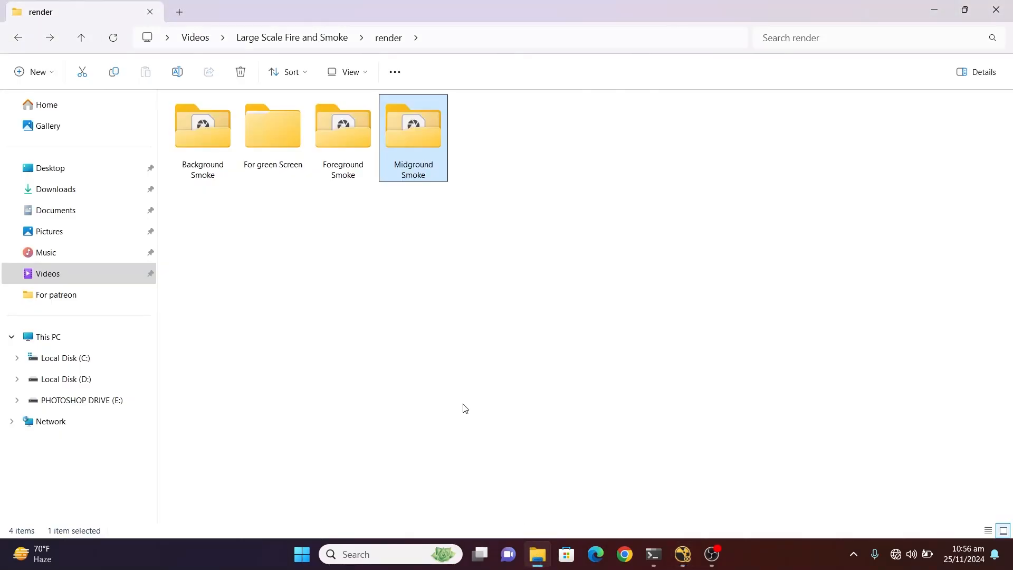
click(18, 37)
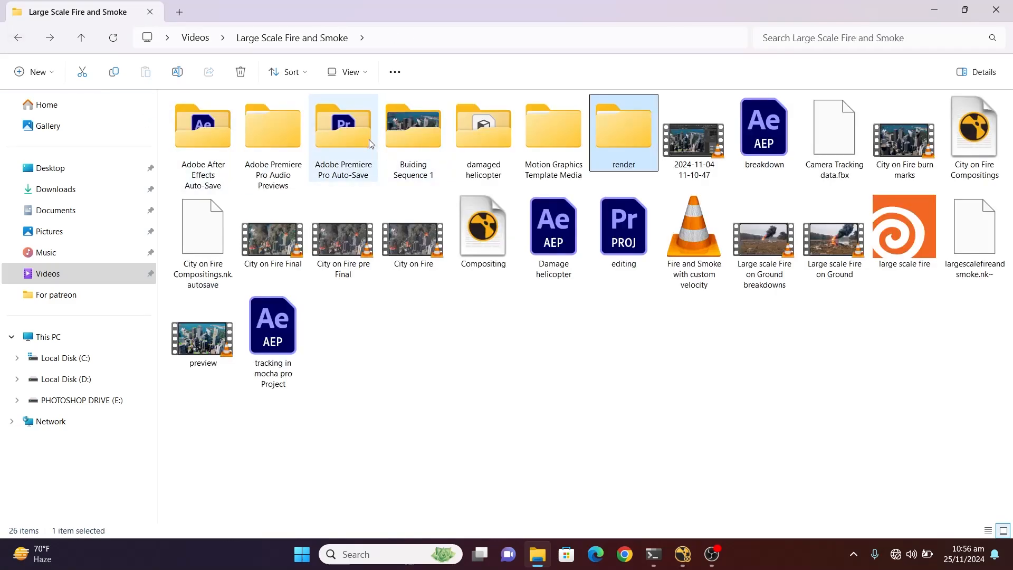
drag(413, 132, 296, 436)
drag(430, 411, 298, 416)
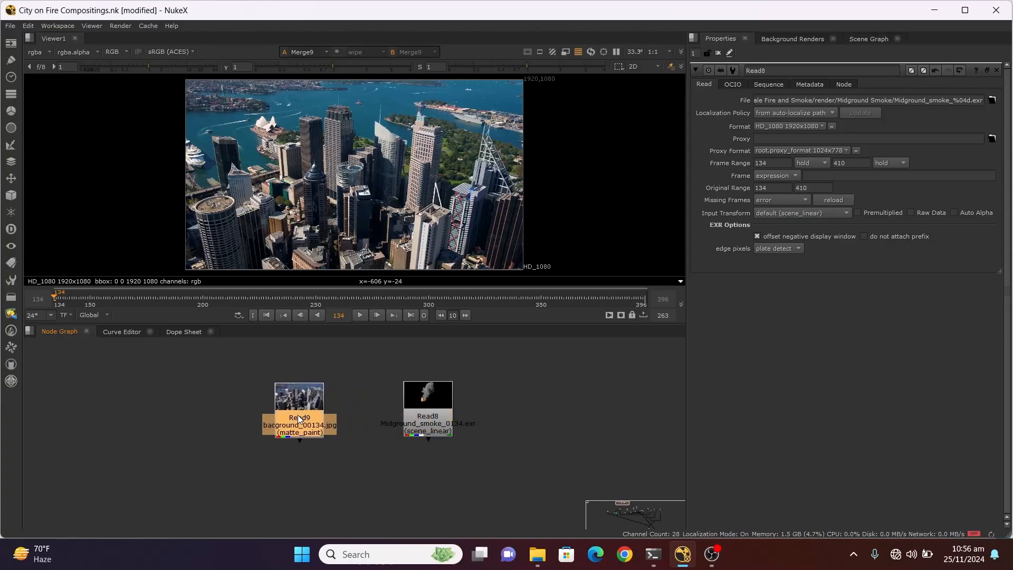
Step: Show the building background sequence in the viewer and fit the frame to the view
key(1)
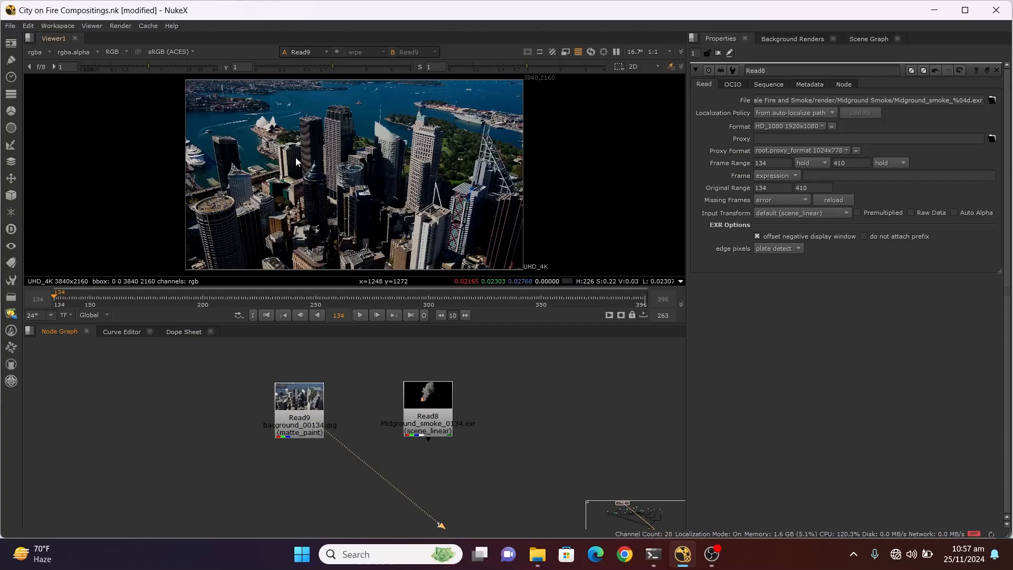
scroll(318, 212, up, 3)
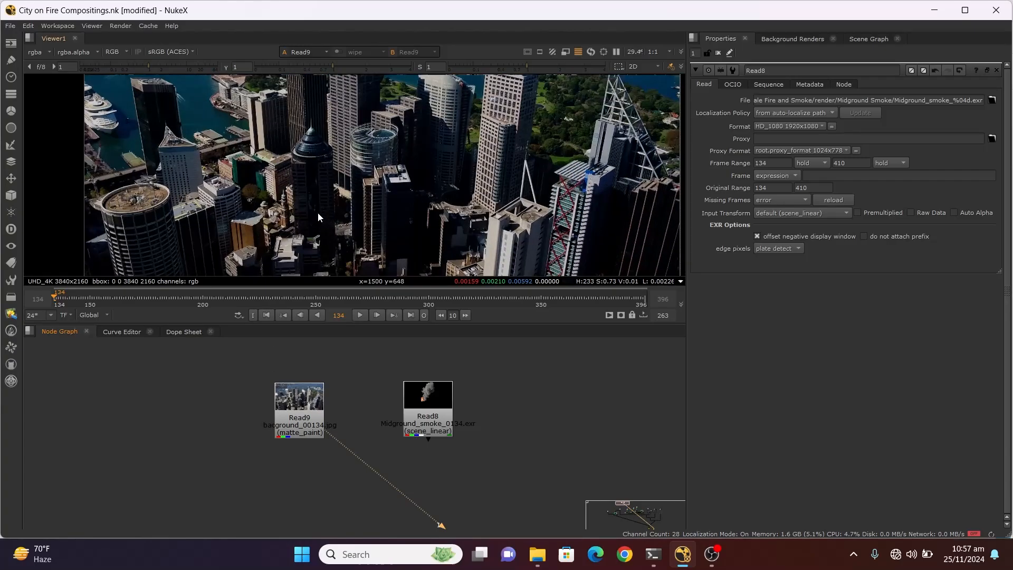
key(f)
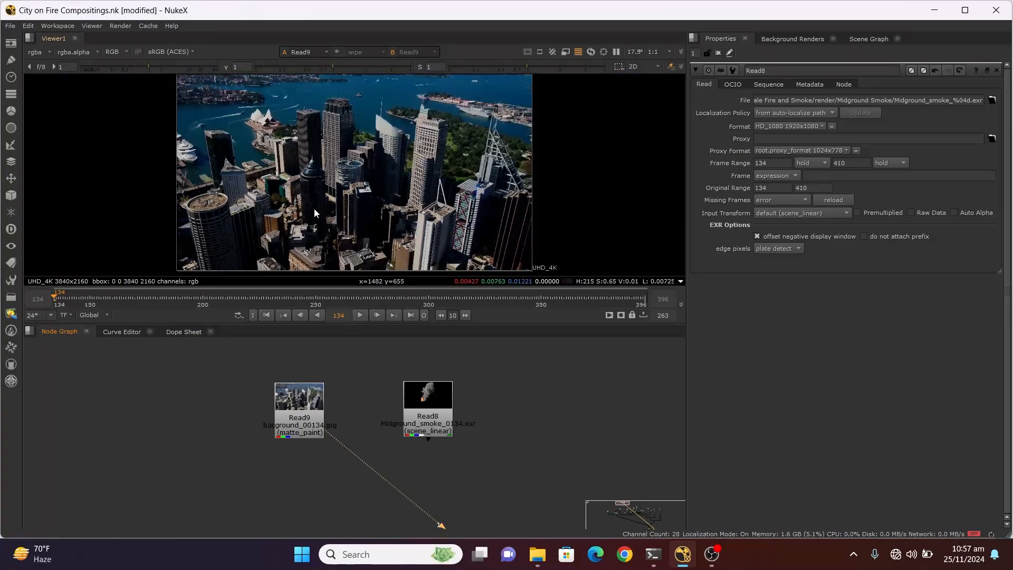
Step: Set the background Read node's input transform to the Output - sRGB colorspace
double_click(302, 410)
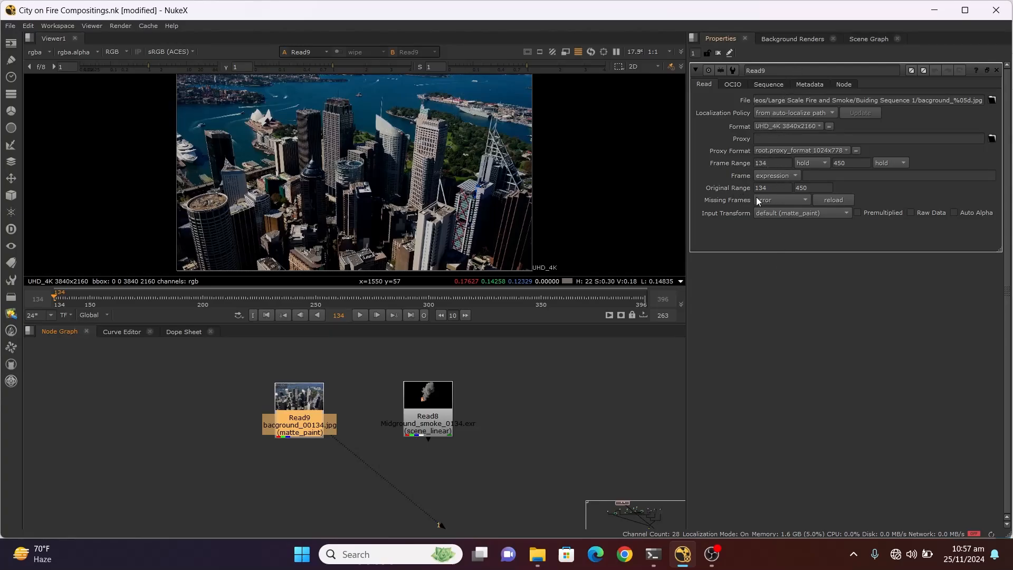
click(802, 214)
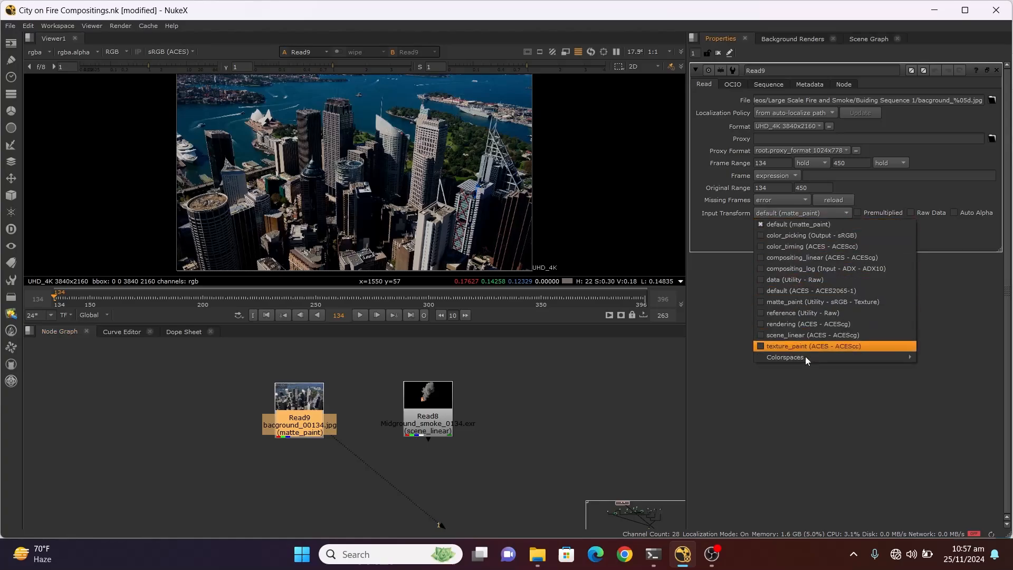
mouse_move(805, 356)
mouse_move(934, 356)
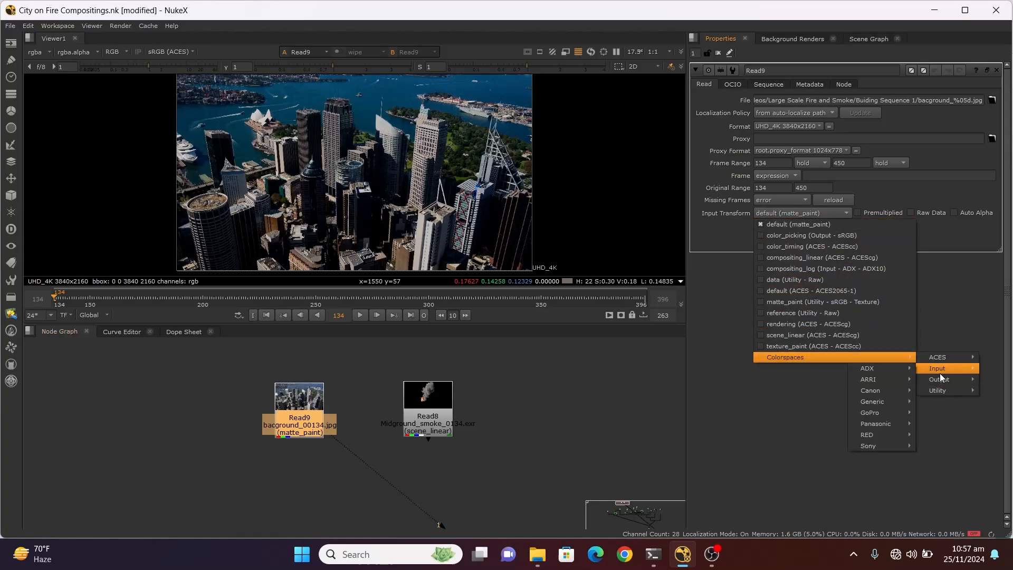
mouse_move(938, 380)
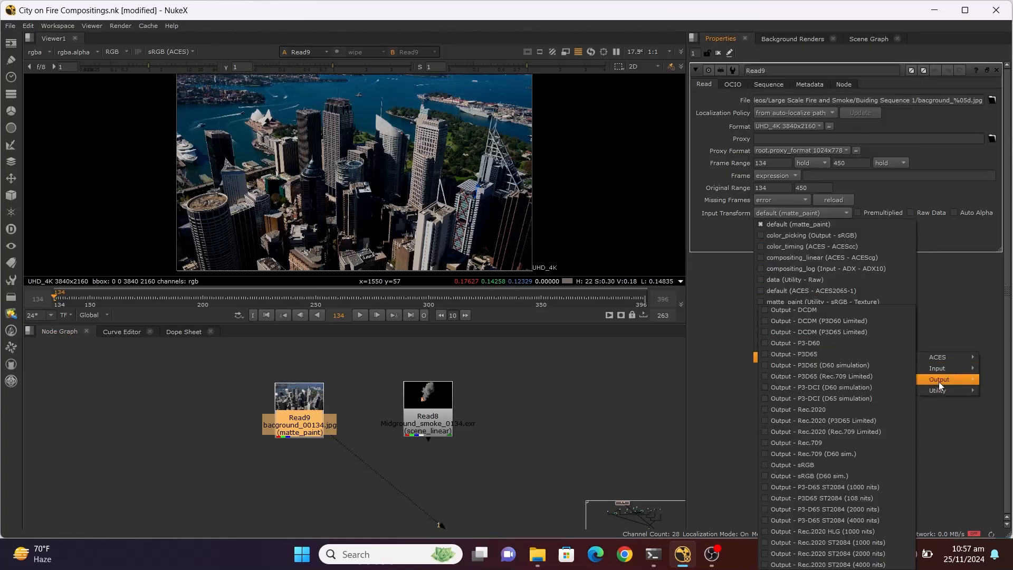
click(803, 467)
Step: Set the midground smoke Read node's input transform to the ACES - ACEScg colorspace
scroll(560, 403, up, 2)
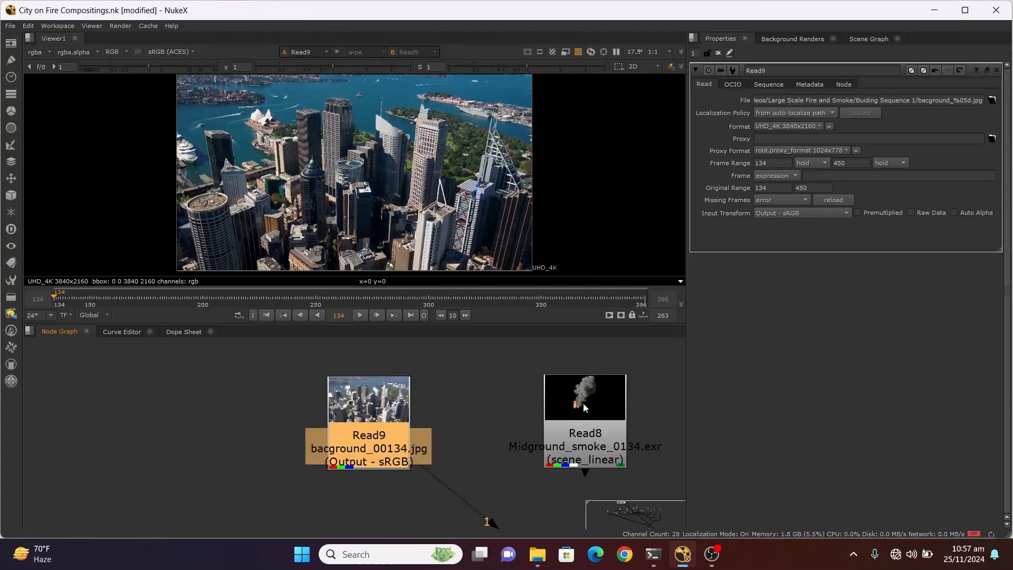
click(584, 402)
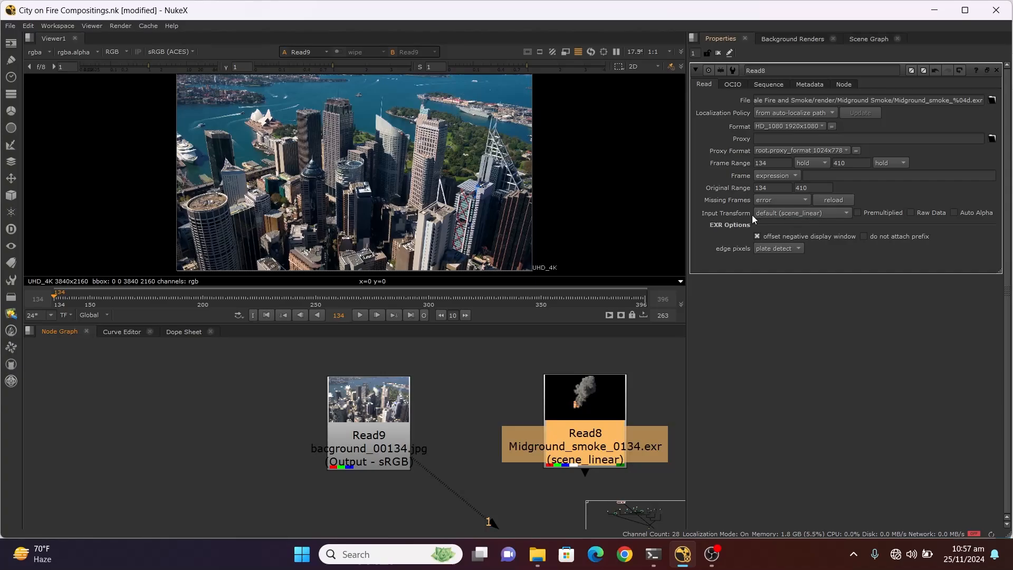
click(806, 213)
mouse_move(819, 363)
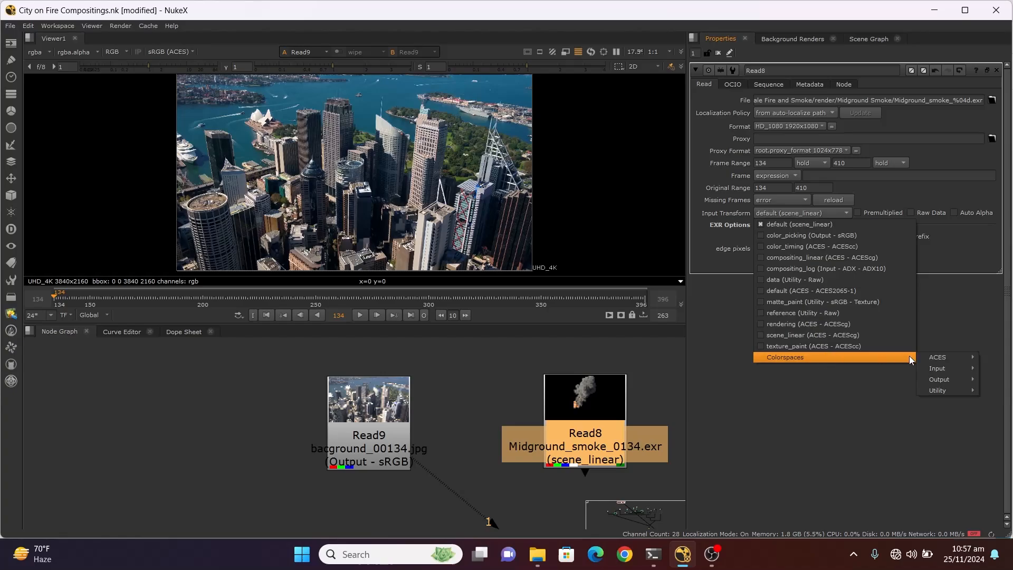
mouse_move(939, 356)
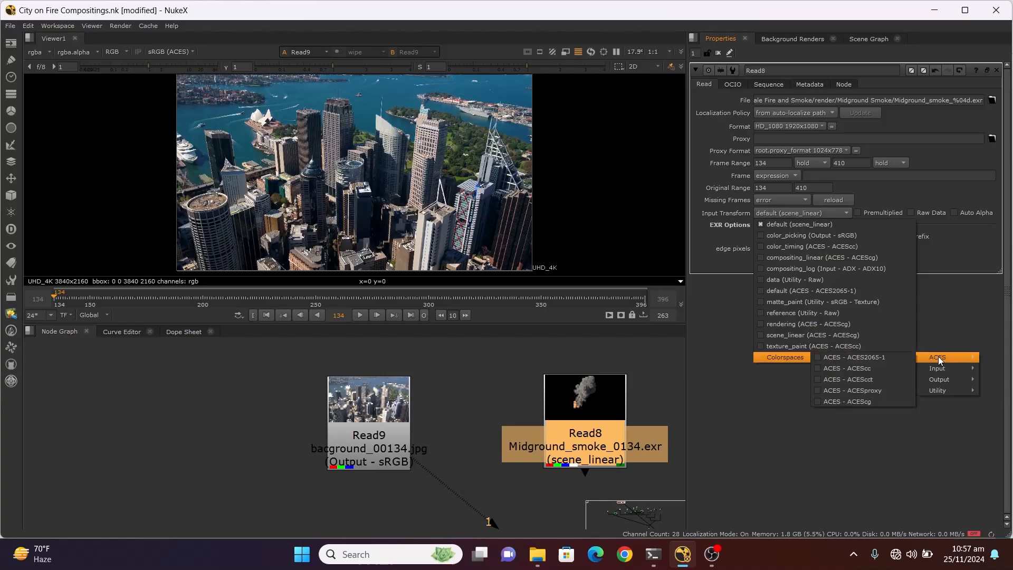
click(872, 401)
Step: Delete the newly imported building background and midground smoke Read nodes from the node graph
scroll(490, 382, down, 4)
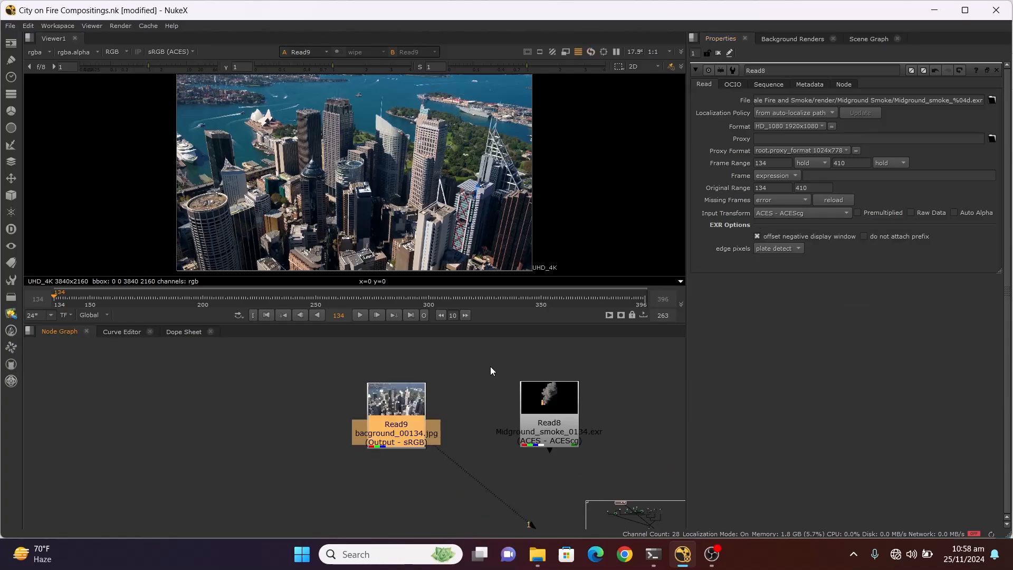
scroll(530, 378, up, 1)
drag(477, 360, 646, 472)
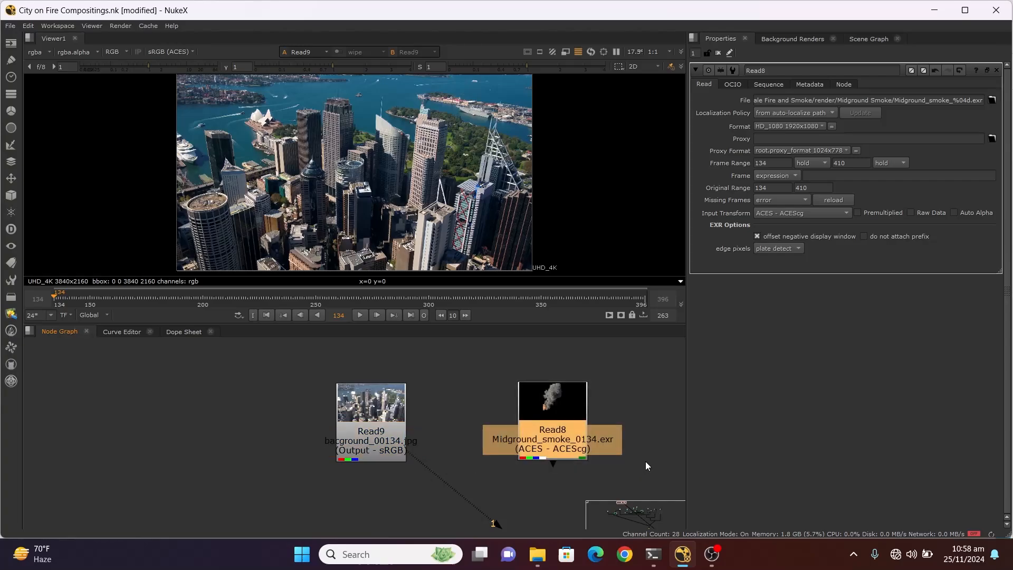
drag(467, 338, 652, 478)
drag(278, 361, 466, 501)
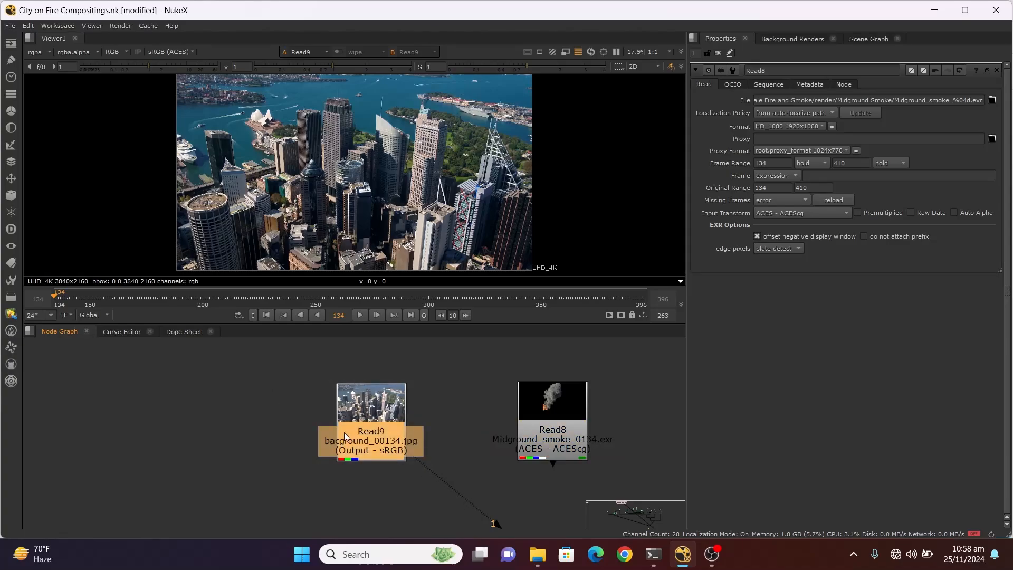
scroll(284, 364, down, 8)
middle_drag(284, 364, 441, 366)
drag(432, 357, 541, 407)
key(Delete)
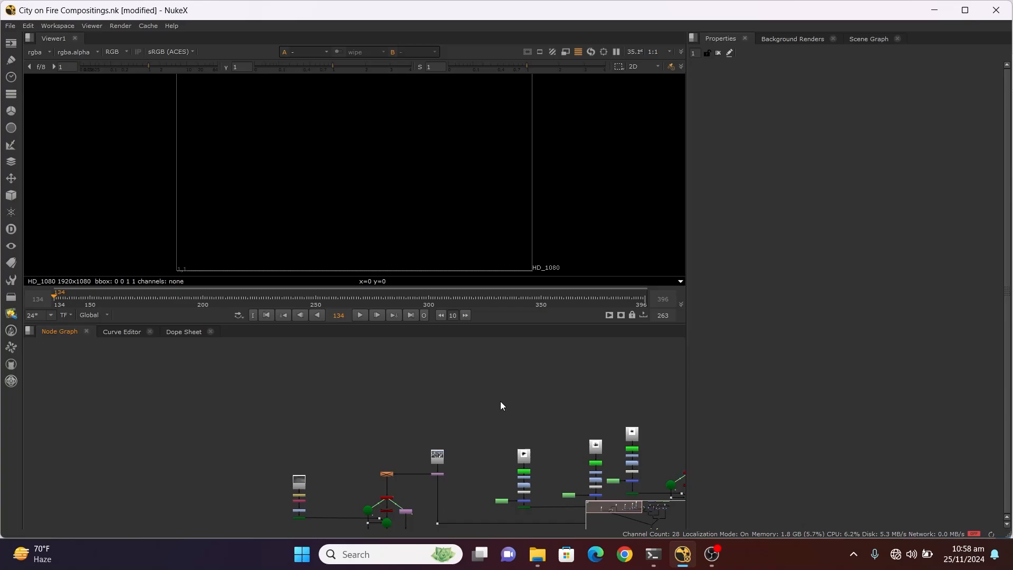
Step: Show the existing Plate Read node of the main composite in the viewer
scroll(461, 380, up, 5)
scroll(443, 407, up, 3)
click(435, 473)
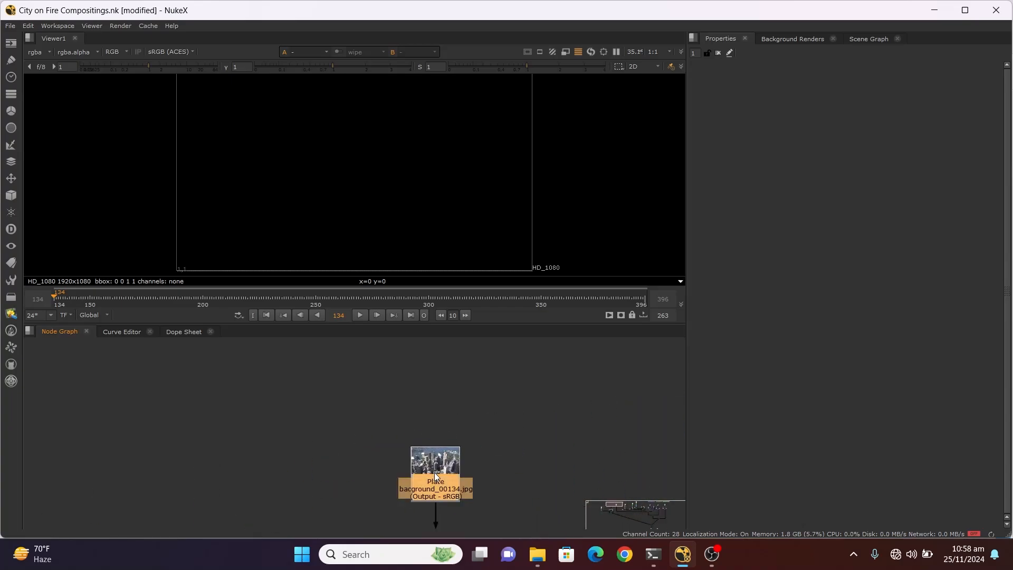
key(1)
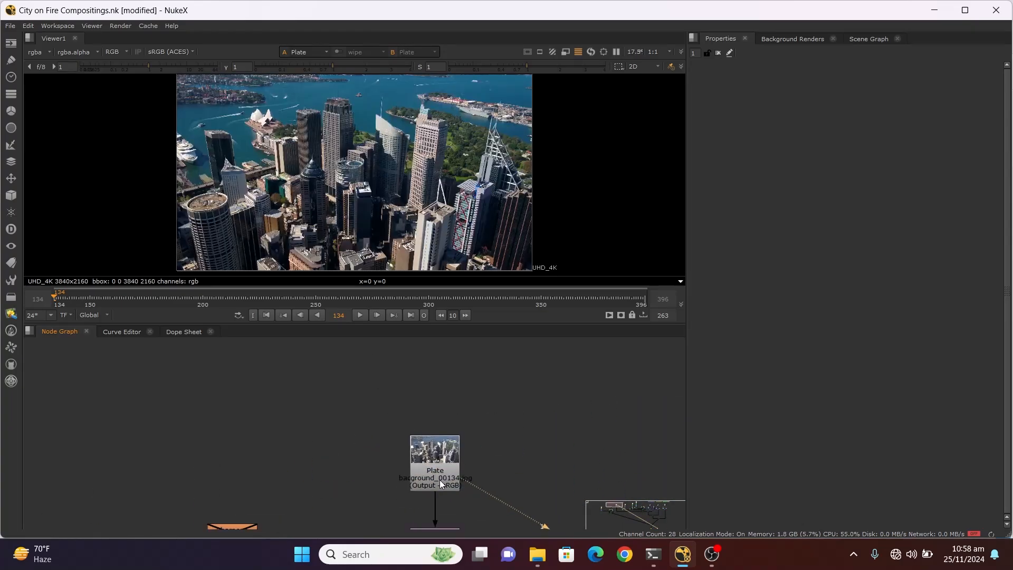
Step: Examine the Plate node's file and colorspace label and its full frame in the viewer
scroll(429, 454, up, 4)
scroll(429, 452, down, 4)
scroll(430, 428, up, 4)
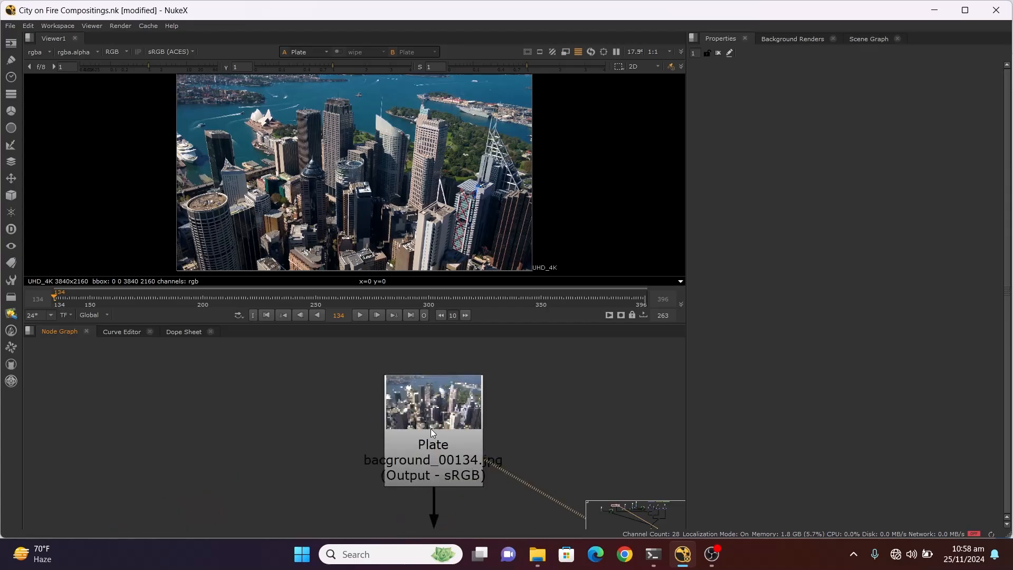
scroll(260, 179, down, 3)
scroll(296, 160, up, 3)
scroll(381, 196, down, 3)
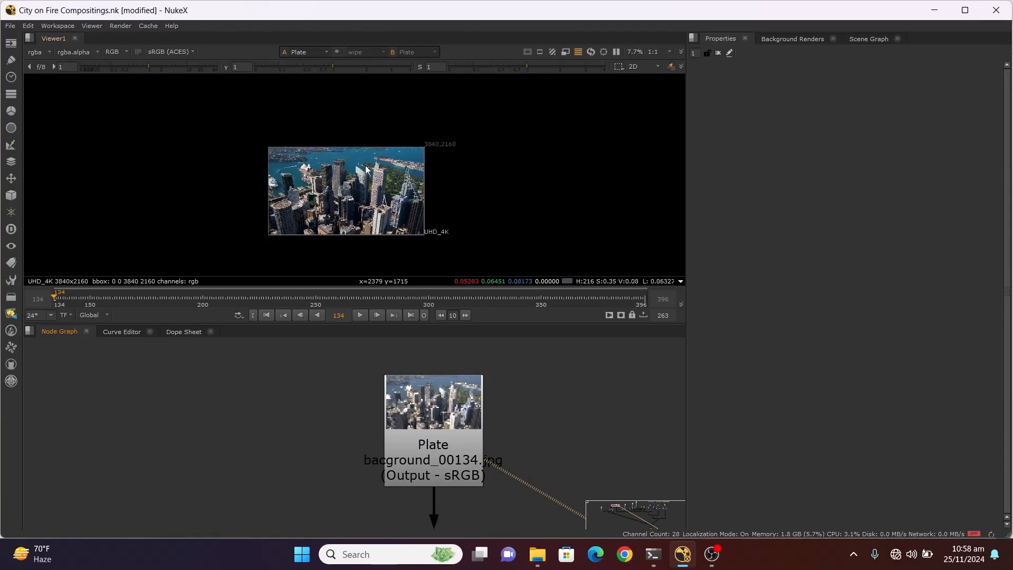
scroll(362, 164, up, 4)
scroll(475, 161, down, 2)
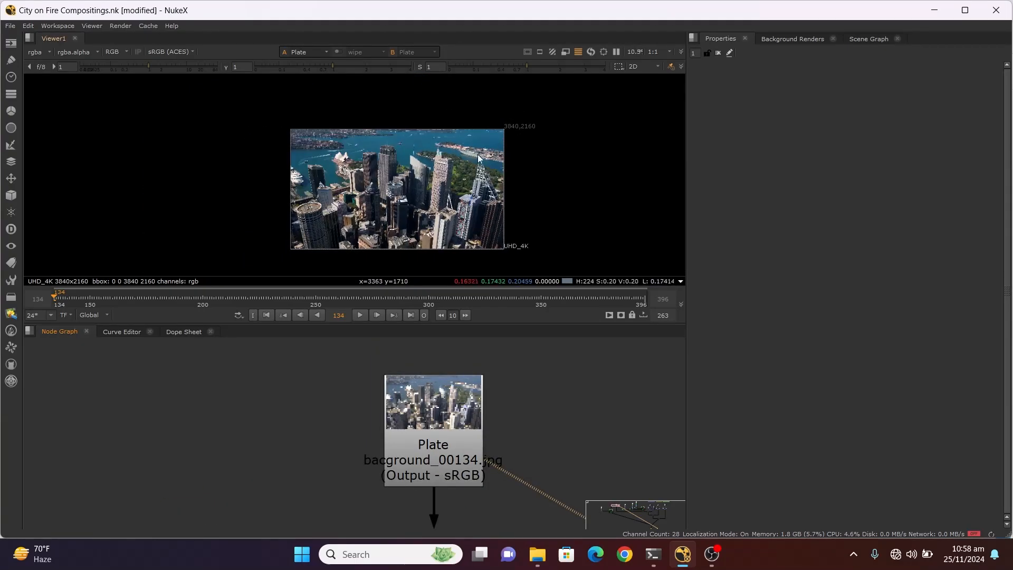
scroll(476, 153, up, 2)
scroll(477, 150, down, 2)
Step: Open the project settings and choose HD_1080 1920x1080 as the full size format
scroll(533, 413, down, 4)
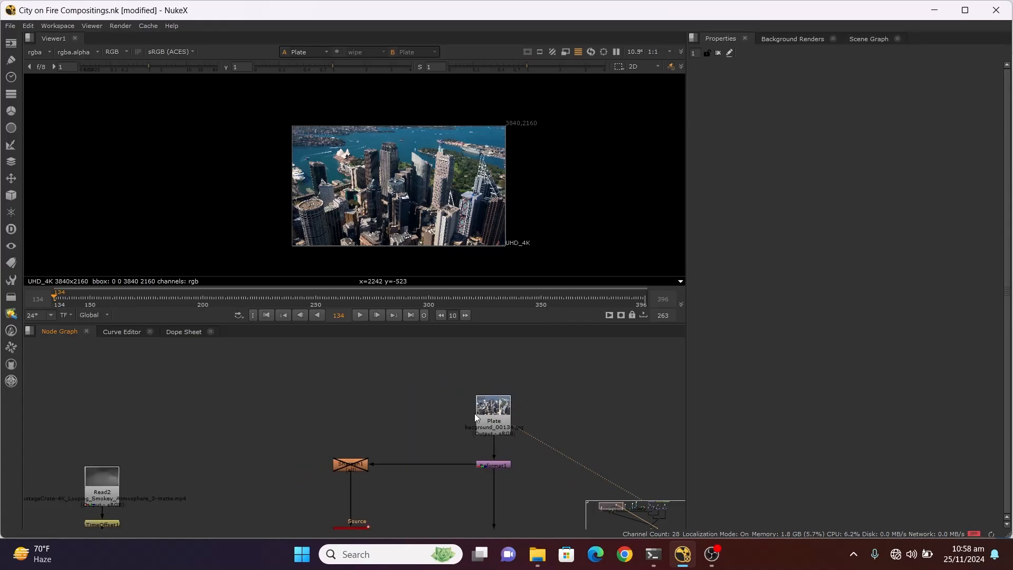
scroll(476, 386, down, 6)
middle_drag(475, 385, 430, 352)
scroll(489, 411, down, 4)
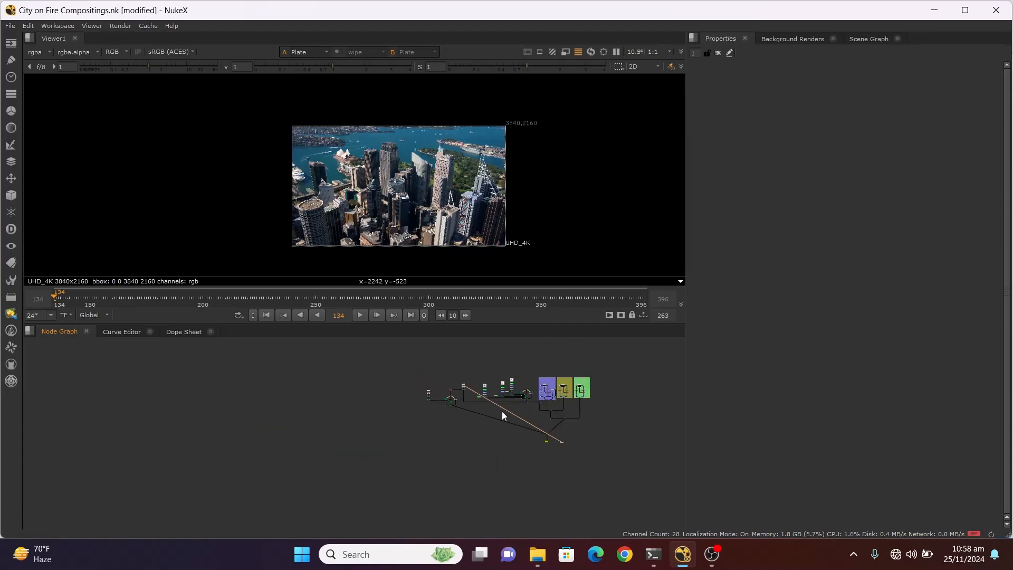
scroll(547, 428, up, 4)
scroll(554, 460, up, 5)
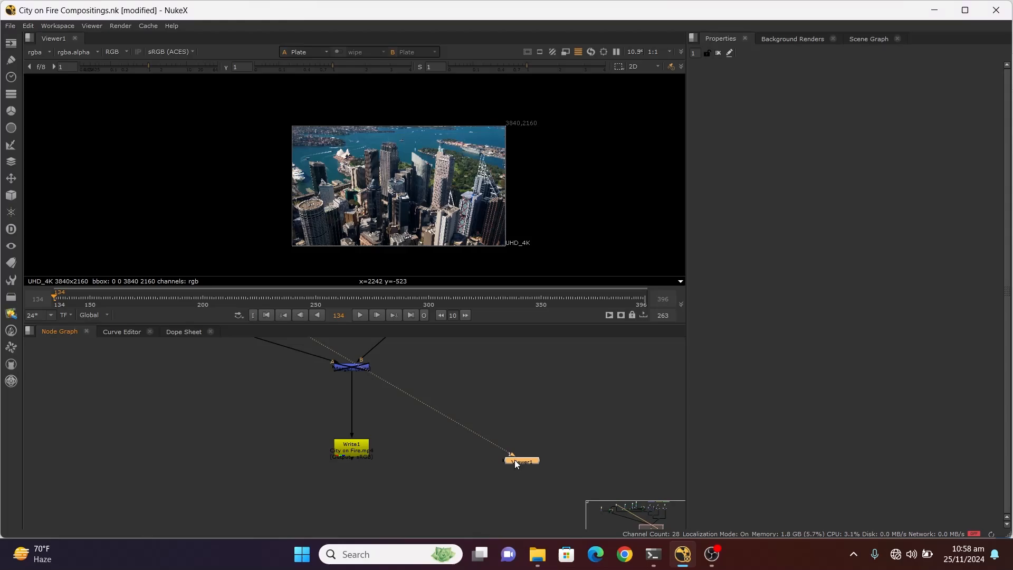
key(s)
click(729, 83)
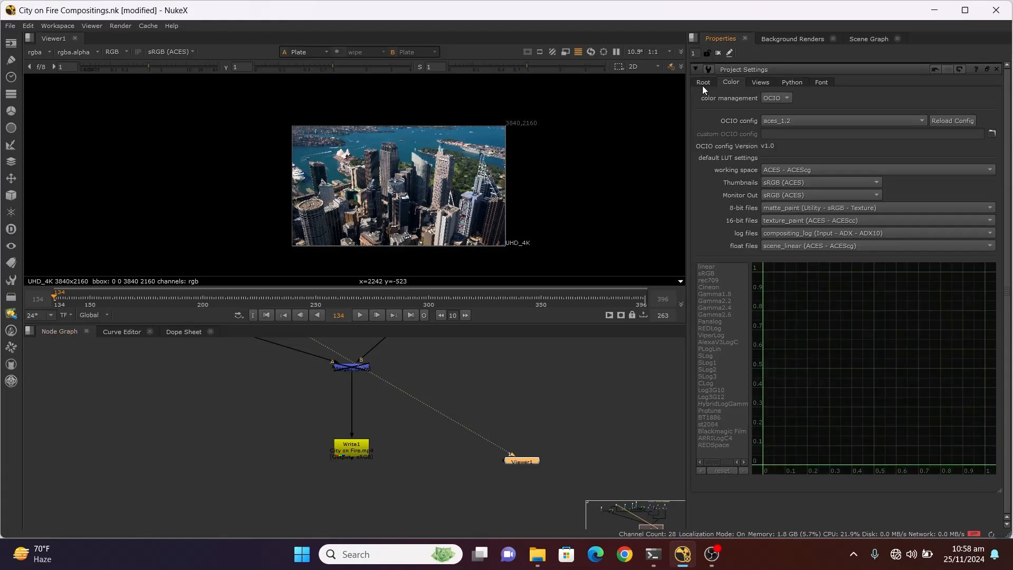
click(702, 83)
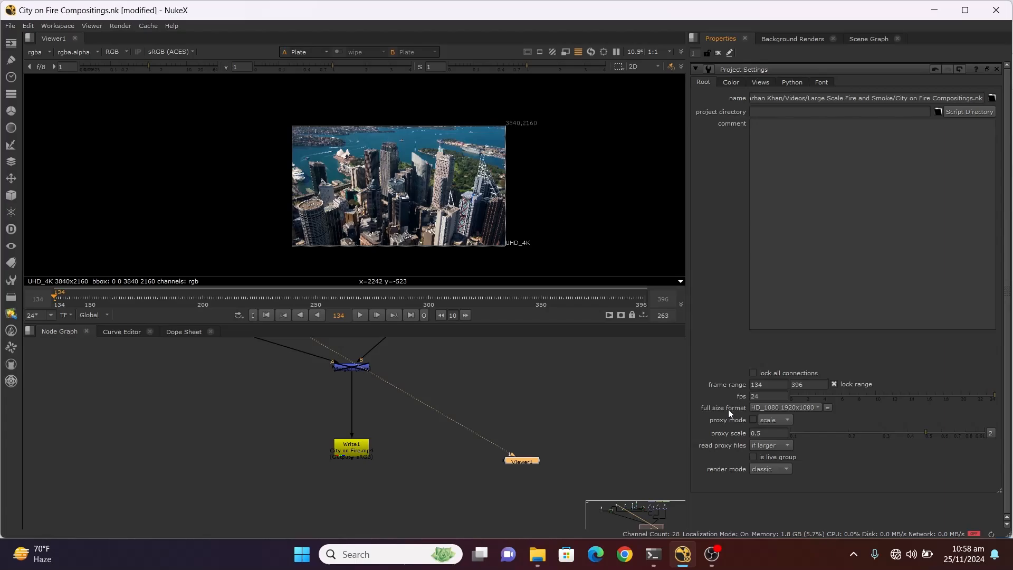
click(785, 408)
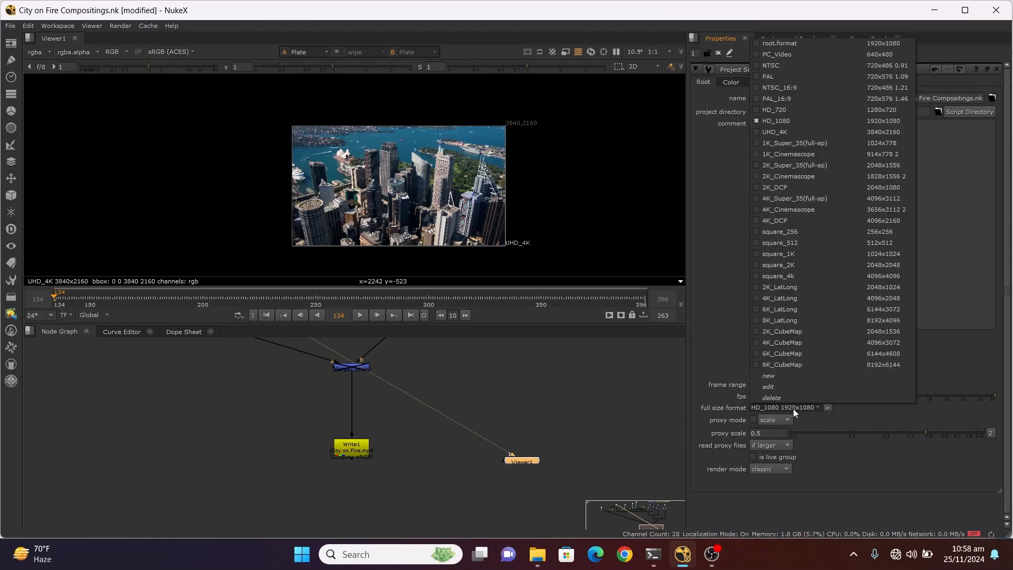
click(815, 120)
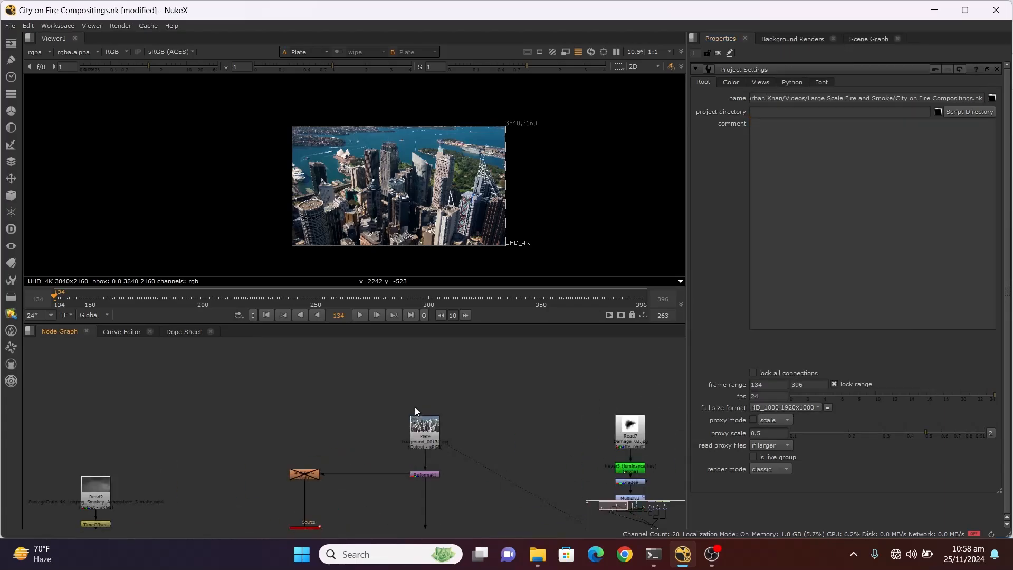
Step: Open the properties of the Reformat node below the Plate and show its output in the viewer
scroll(415, 409, up, 1)
scroll(401, 409, down, 5)
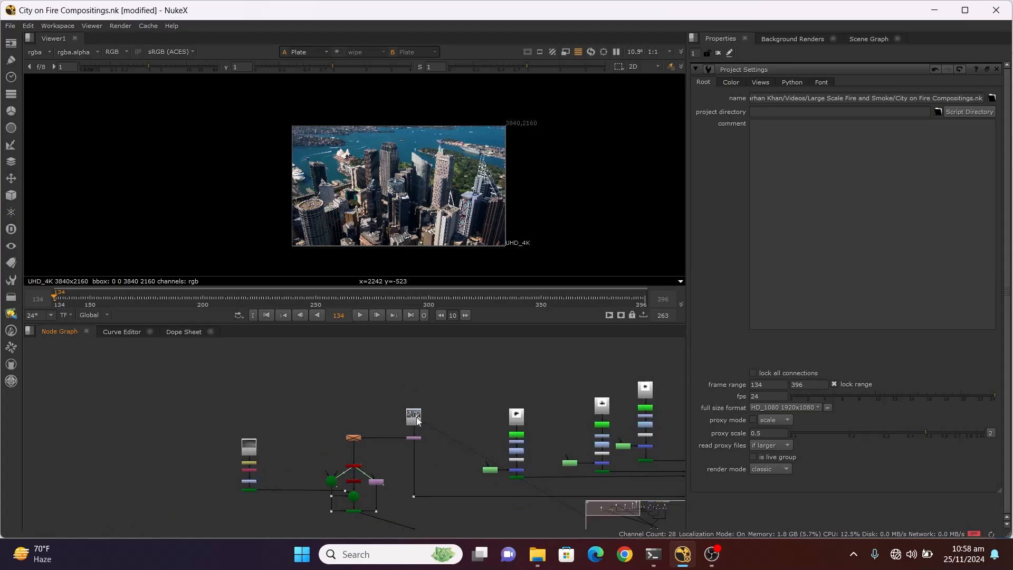
scroll(417, 431, up, 6)
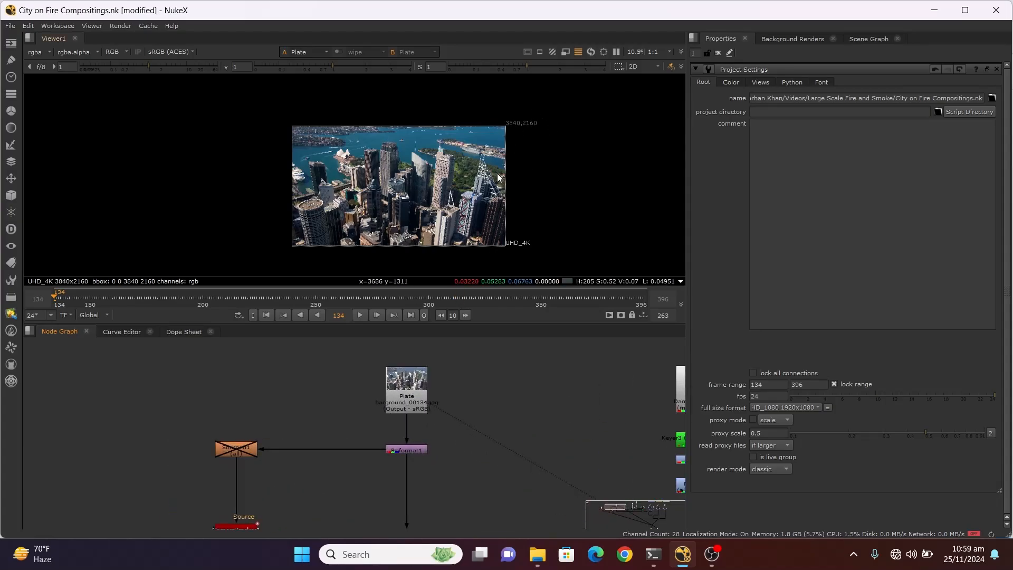
scroll(424, 460, up, 4)
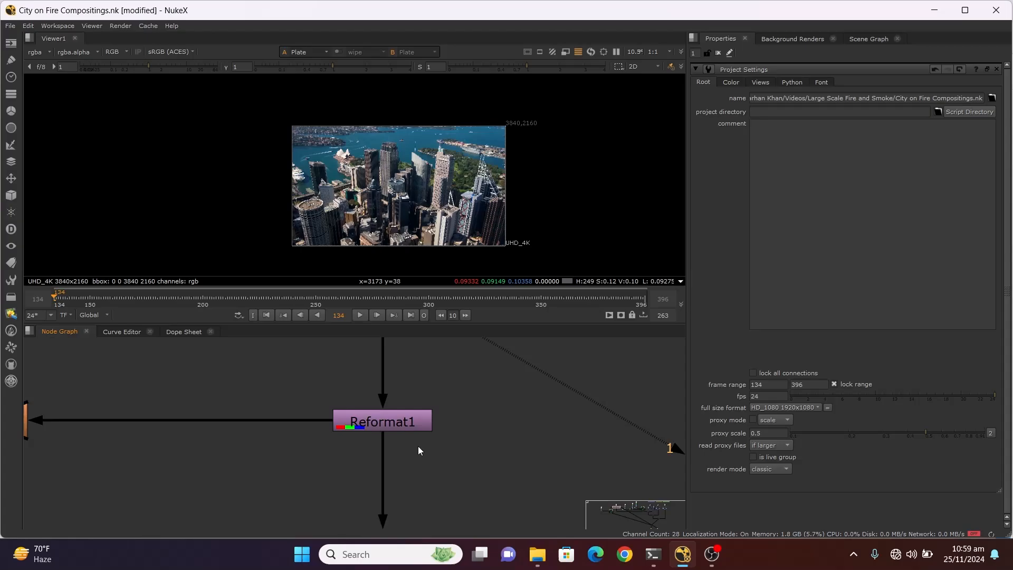
click(388, 422)
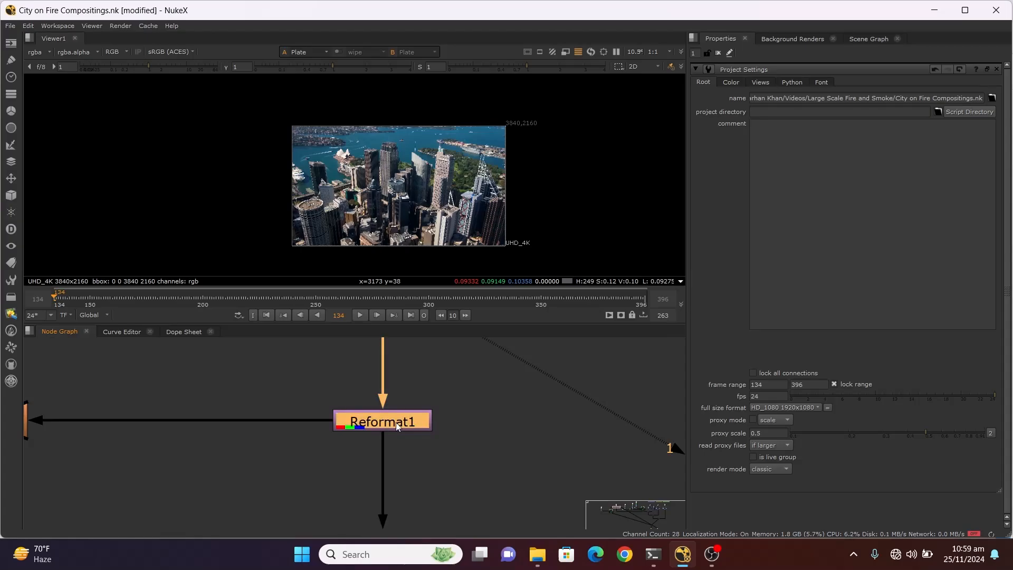
double_click(397, 425)
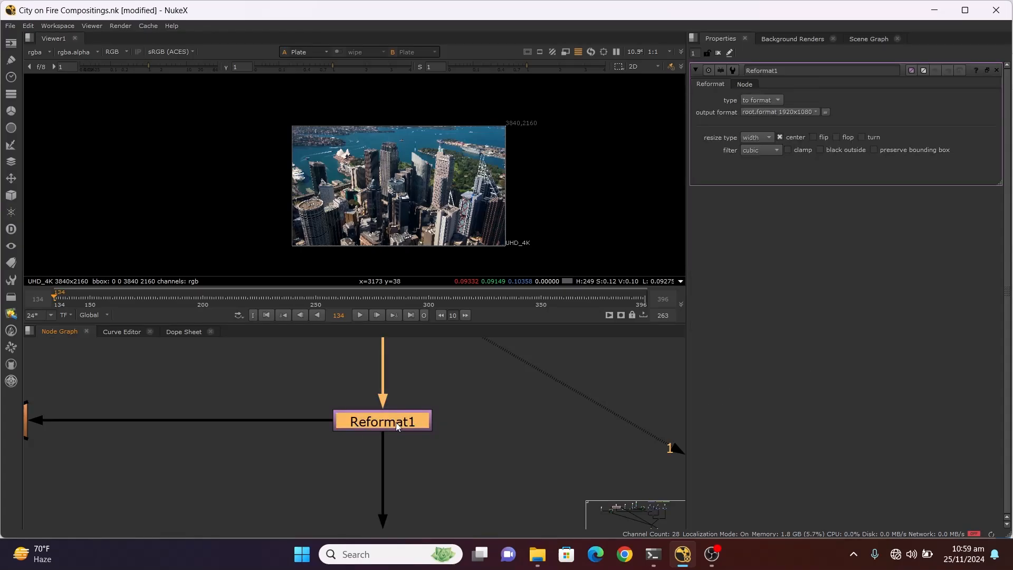
key(1)
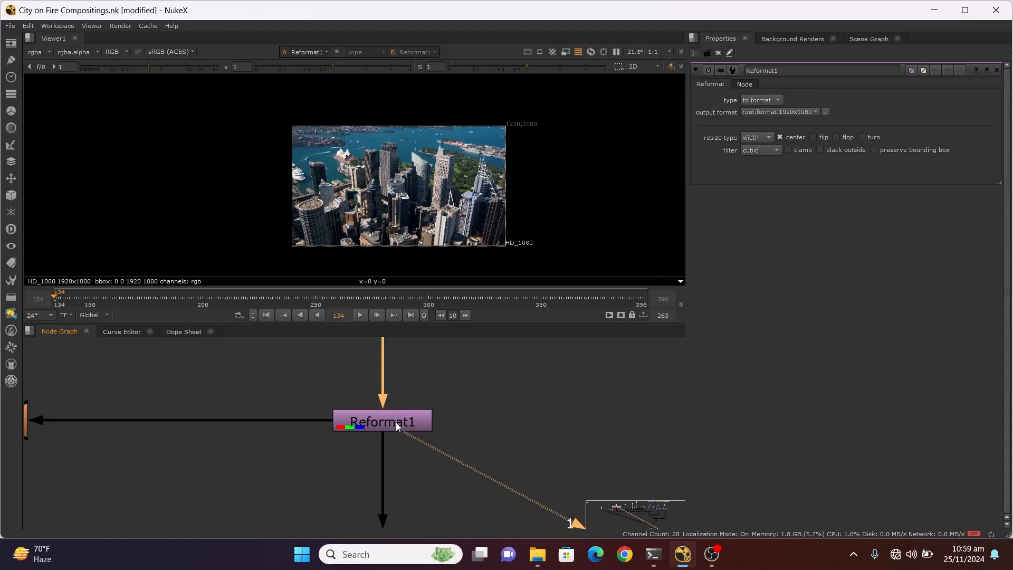
Step: Examine the reformatted city plate in the viewer, both close up and as a full frame
scroll(422, 168, down, 2)
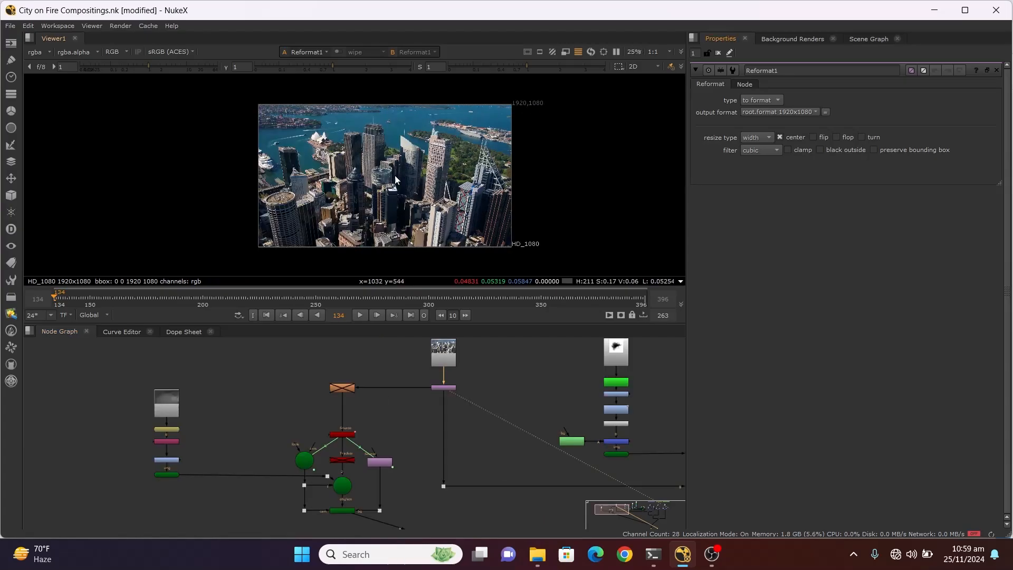
scroll(422, 158, up, 2)
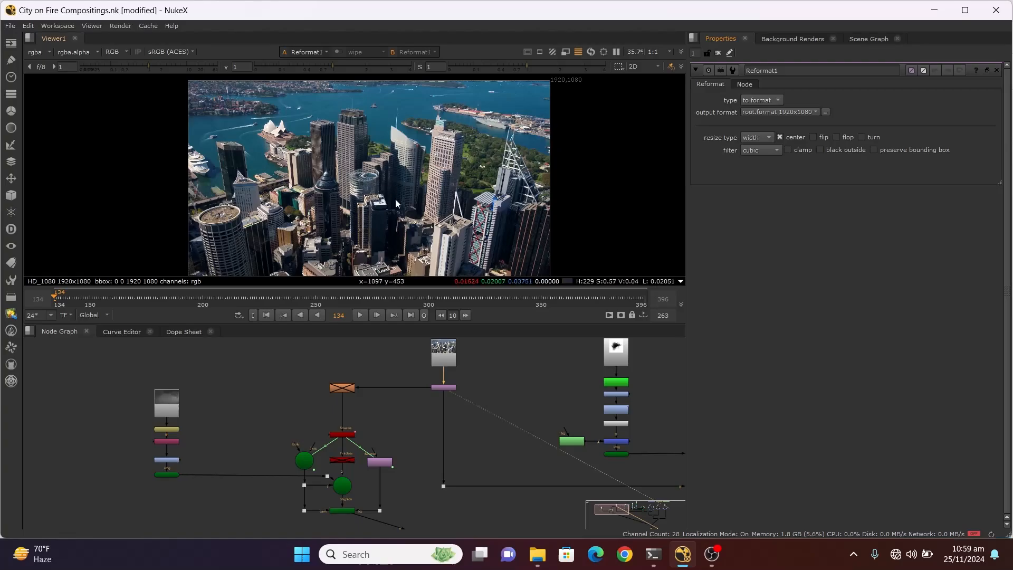
scroll(338, 180, down, 1)
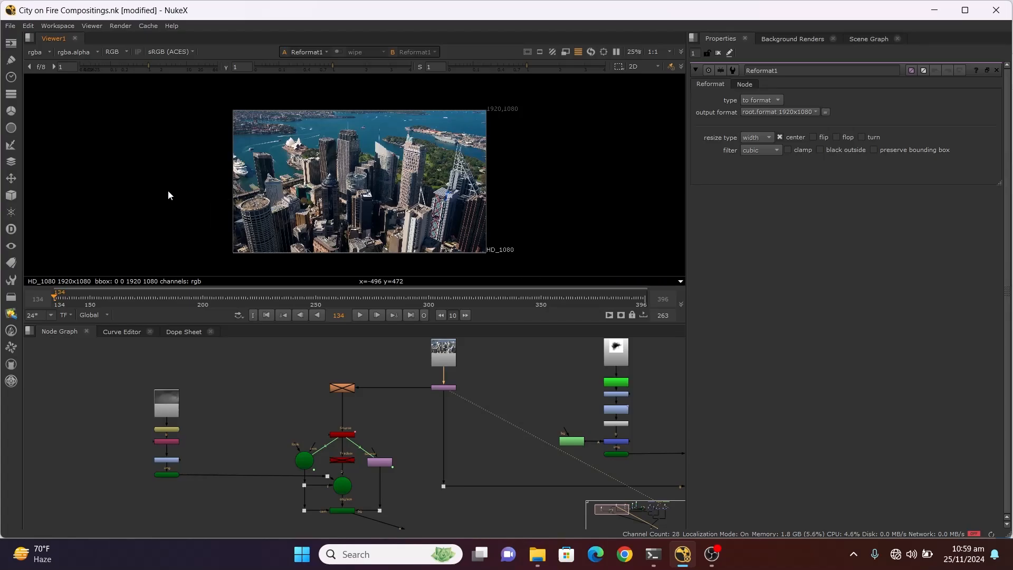
scroll(308, 202, up, 2)
scroll(343, 195, down, 2)
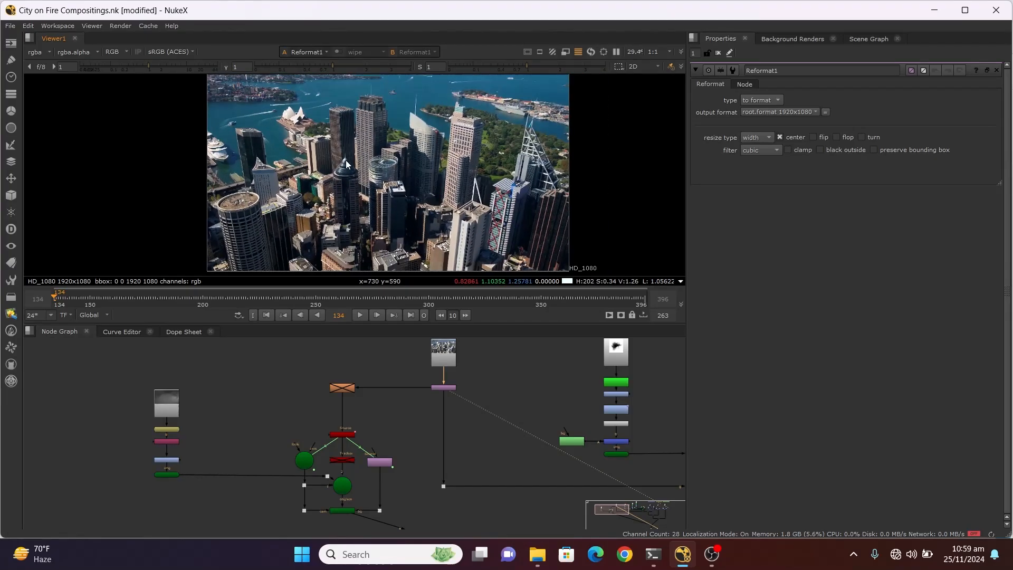
scroll(375, 183, up, 3)
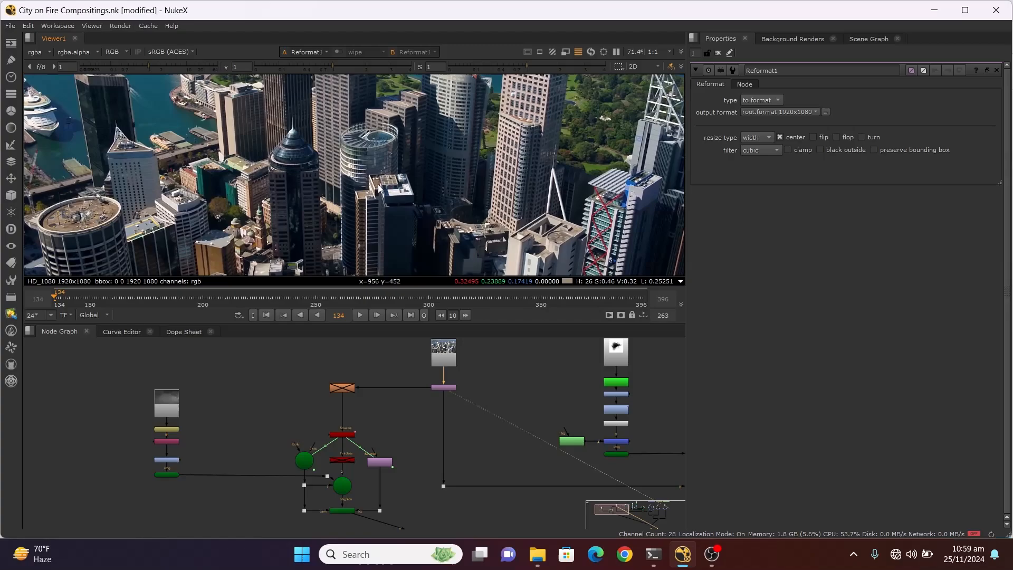
scroll(373, 186, down, 1)
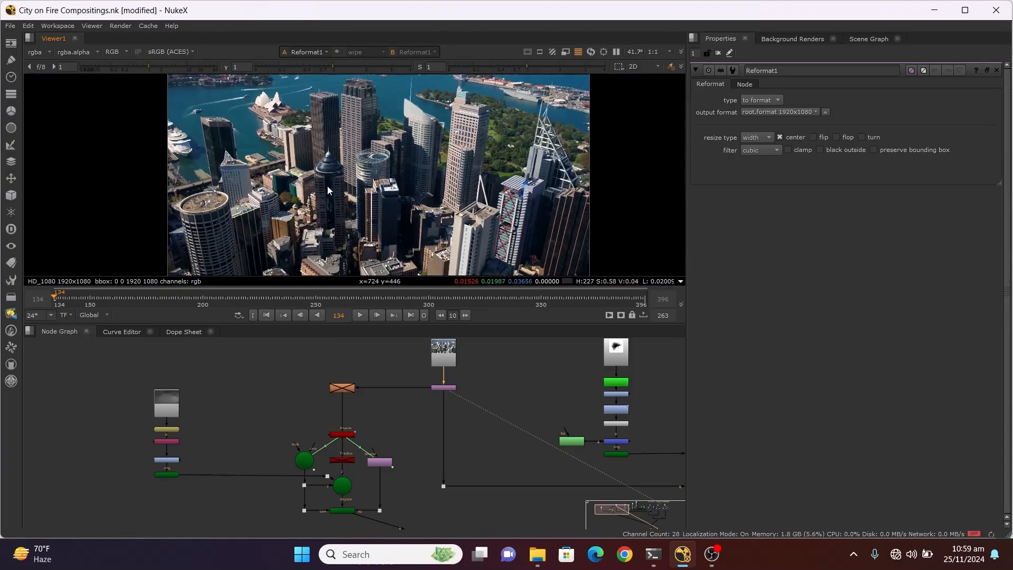
scroll(320, 187, down, 2)
scroll(338, 194, up, 2)
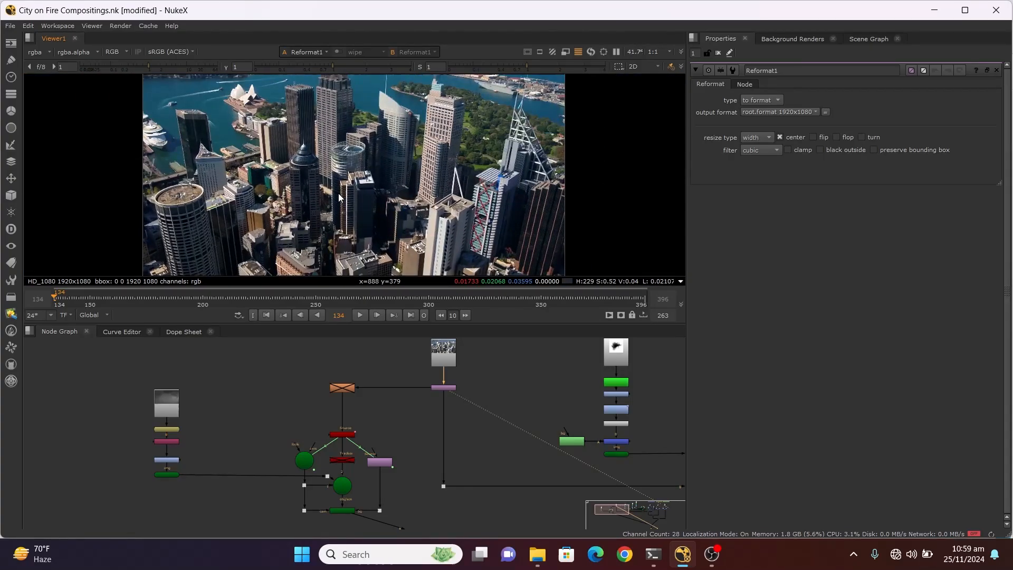
scroll(388, 195, down, 1)
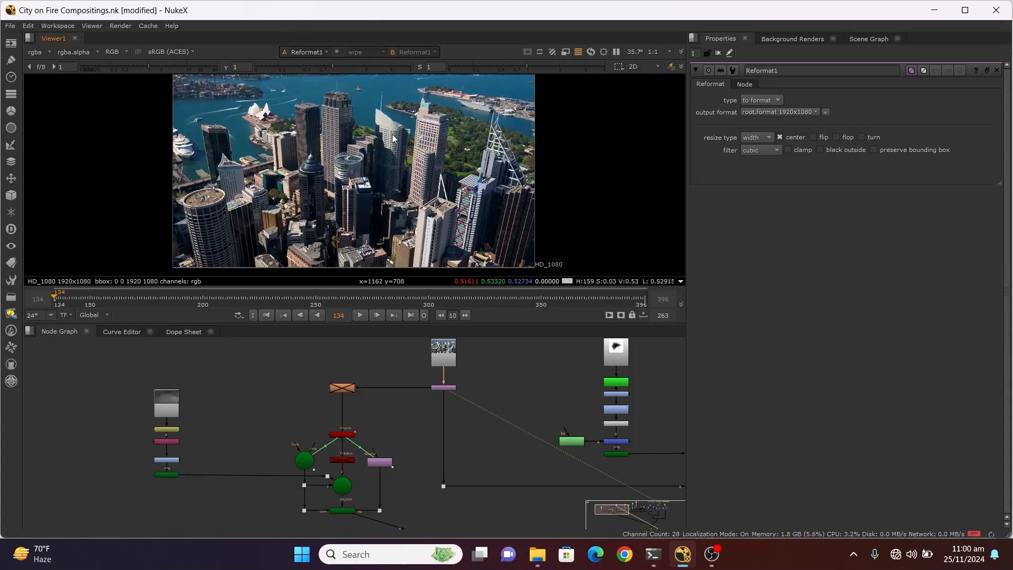
scroll(393, 139, up, 1)
scroll(448, 138, down, 1)
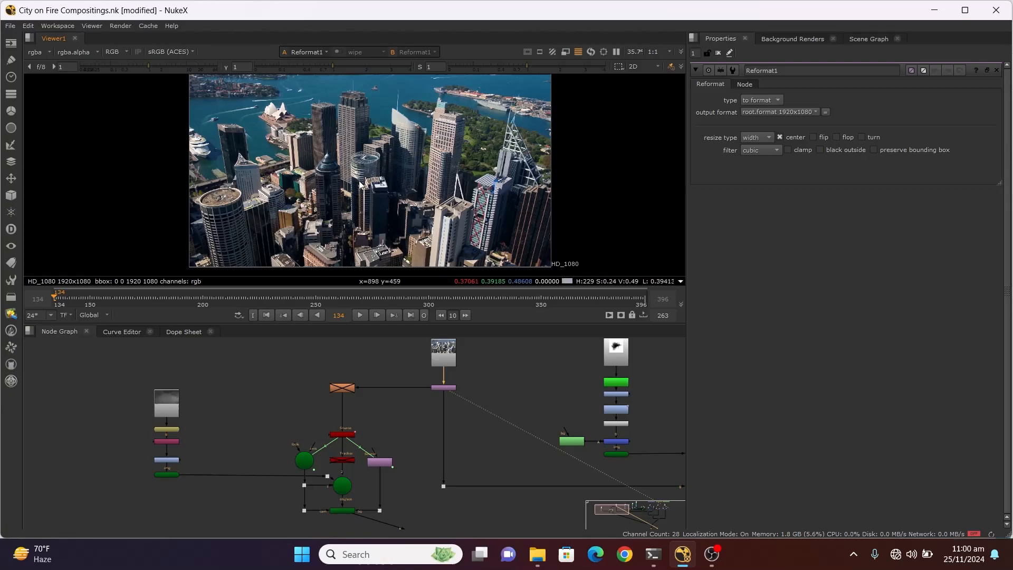
Step: Enable the Sharpen node fed by the Reformat and show its output in the viewer
scroll(358, 184, down, 2)
scroll(353, 190, up, 3)
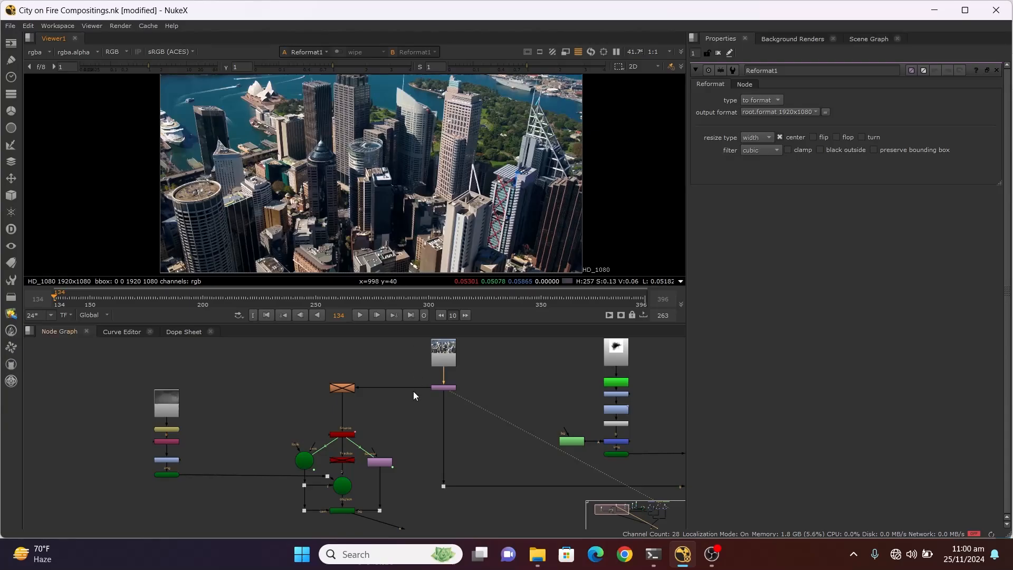
scroll(414, 391, up, 5)
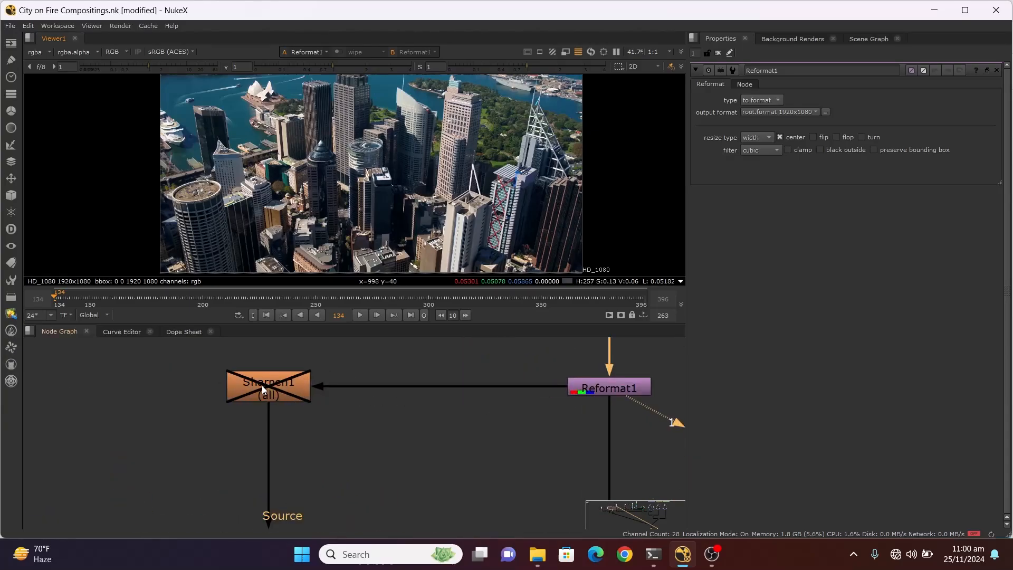
click(262, 386)
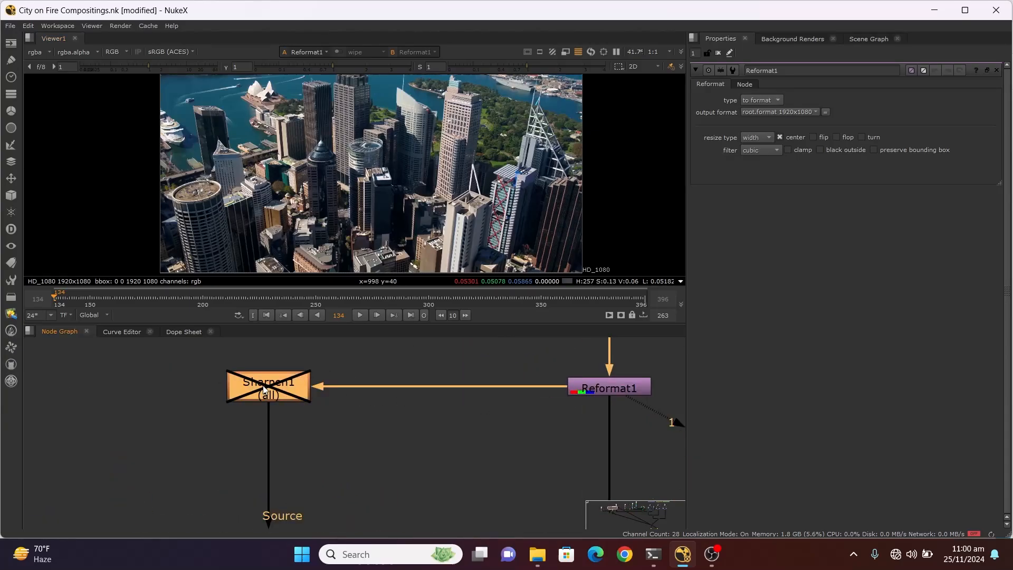
key(d)
key(1)
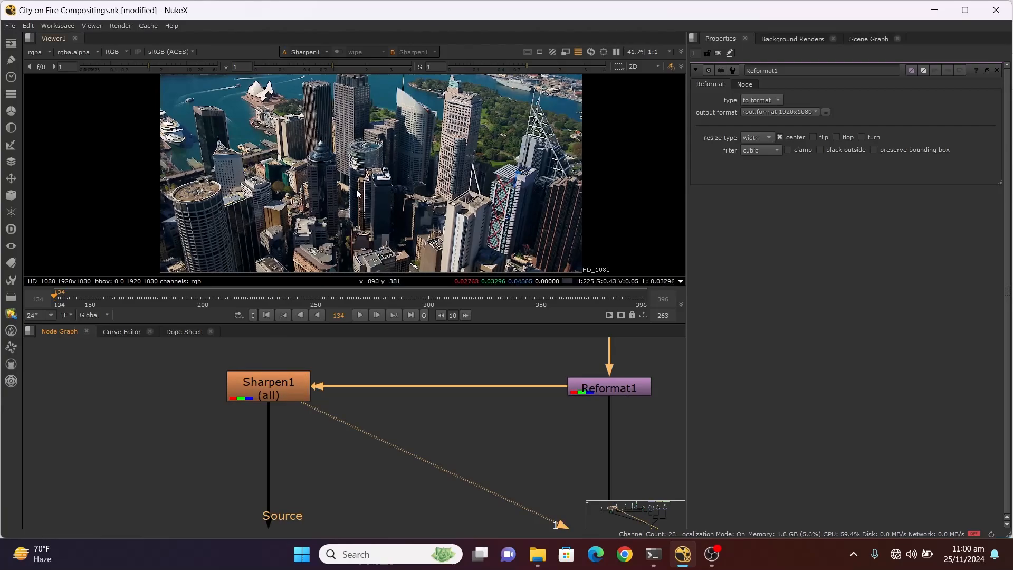
scroll(332, 190, down, 2)
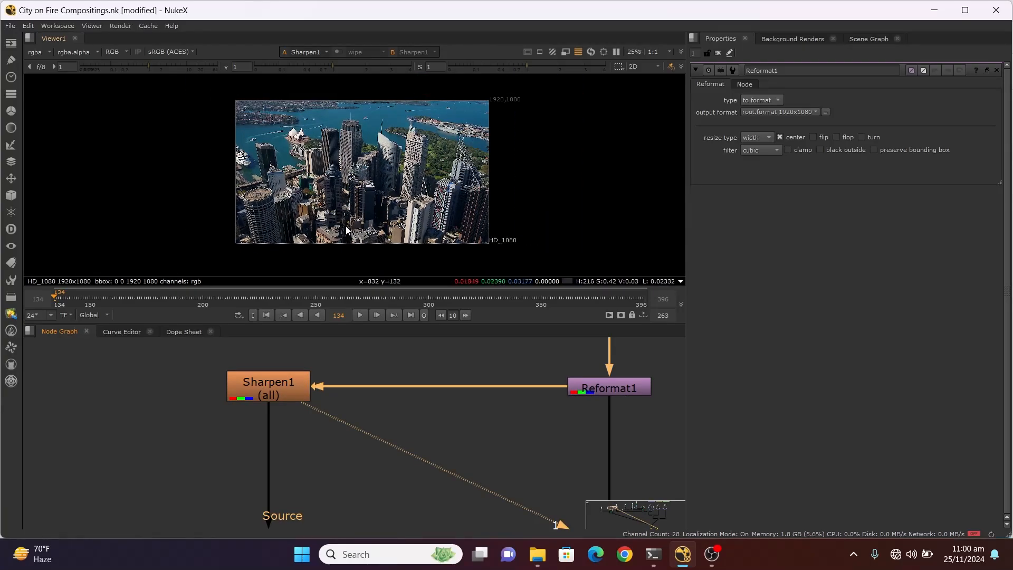
scroll(347, 211, up, 1)
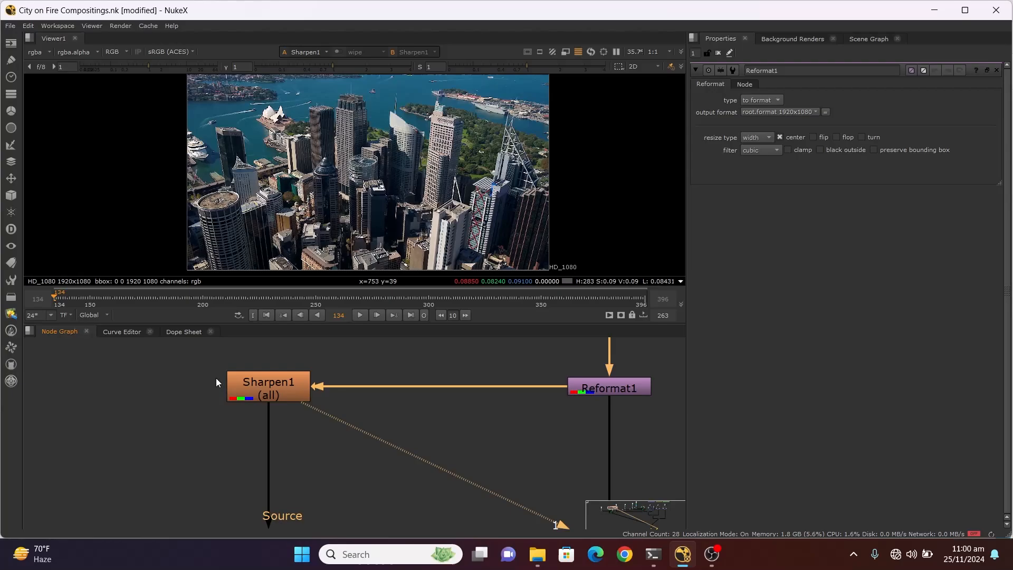
Step: Add a new CameraTracker node directly after the Sharpen node
drag(186, 367, 347, 424)
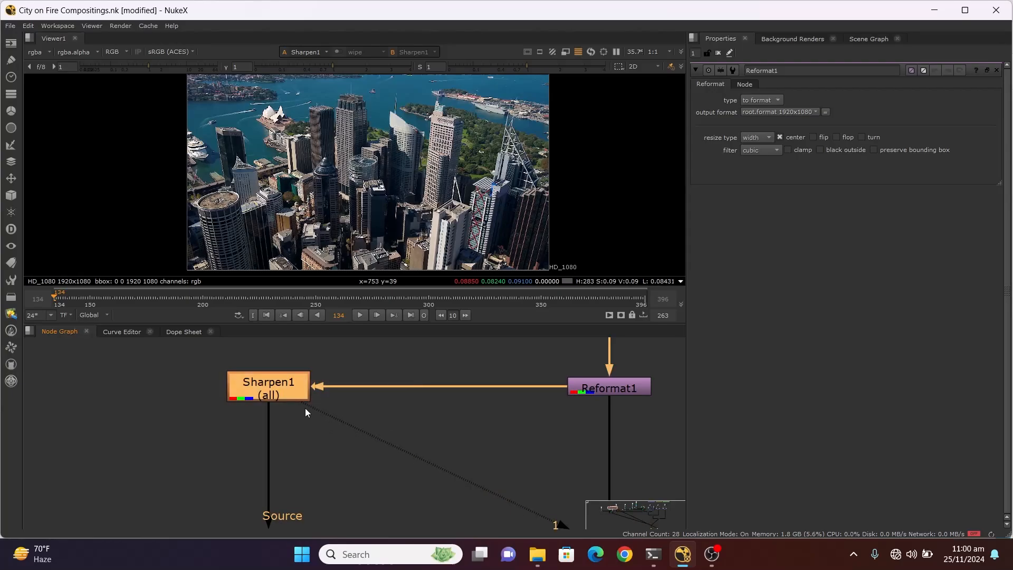
middle_drag(300, 521, 313, 433)
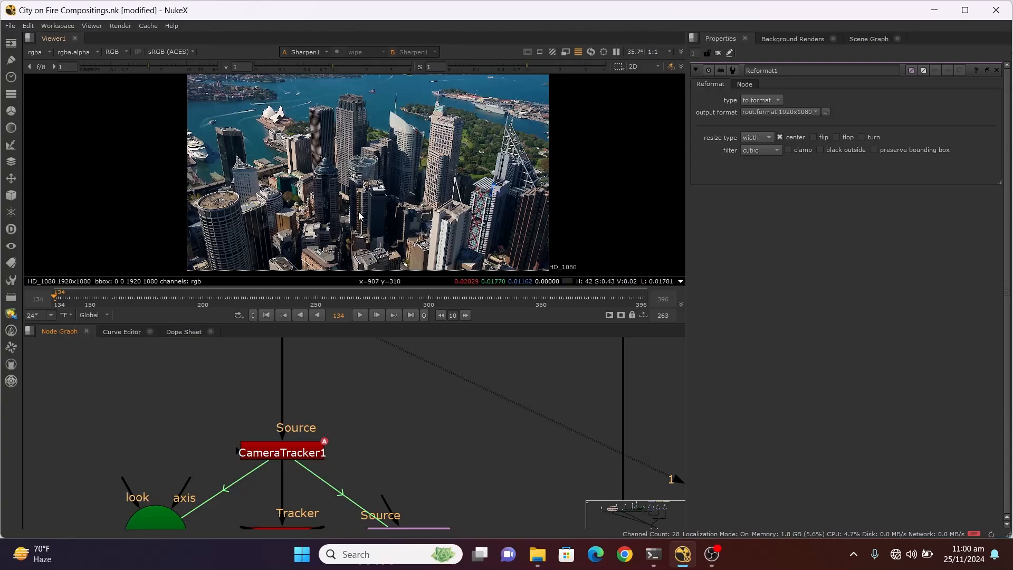
scroll(331, 387, down, 4)
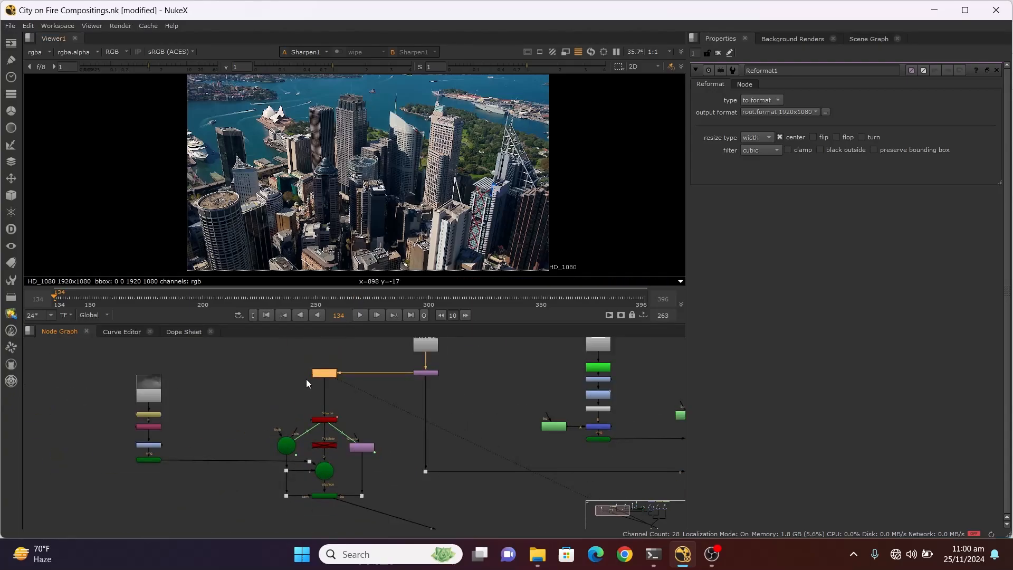
scroll(294, 432, up, 3)
key(Tab)
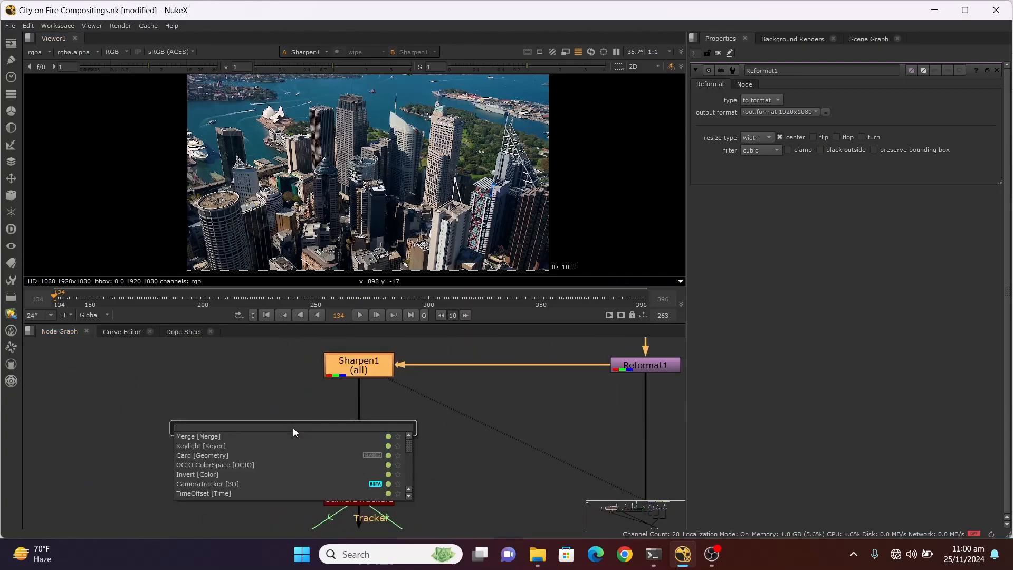
text(camea)
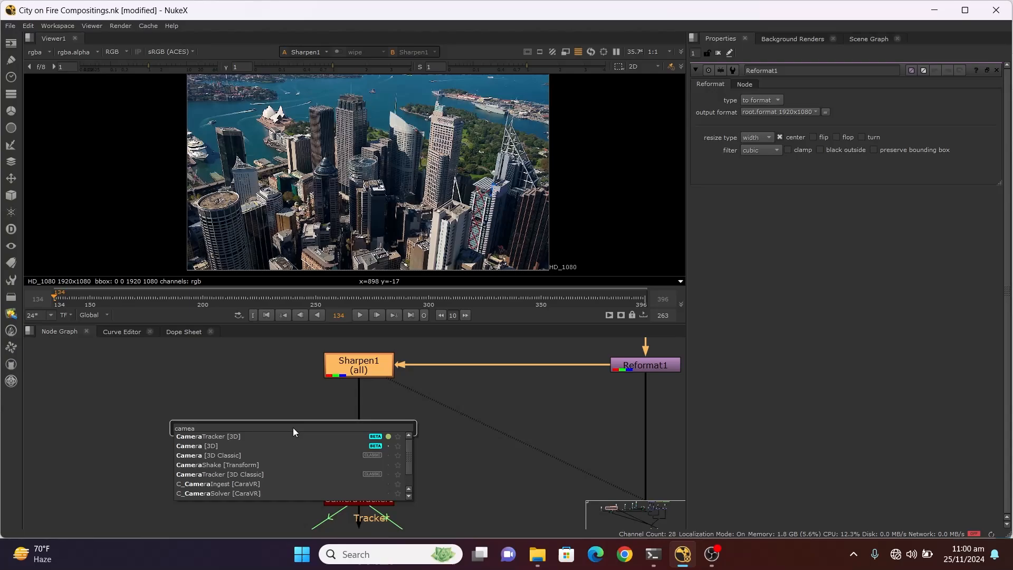
key(Escape)
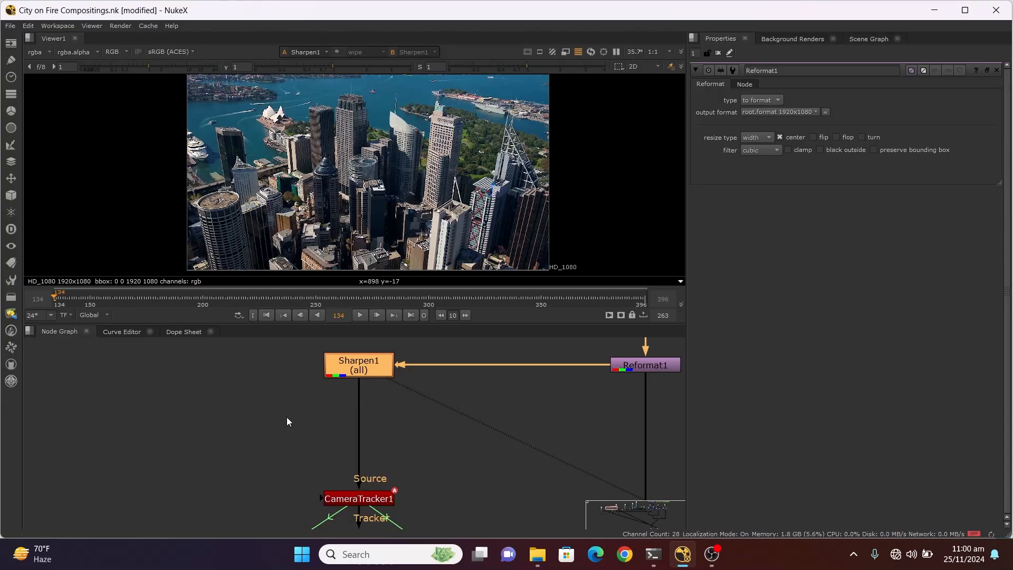
scroll(249, 415, down, 6)
scroll(178, 412, up, 6)
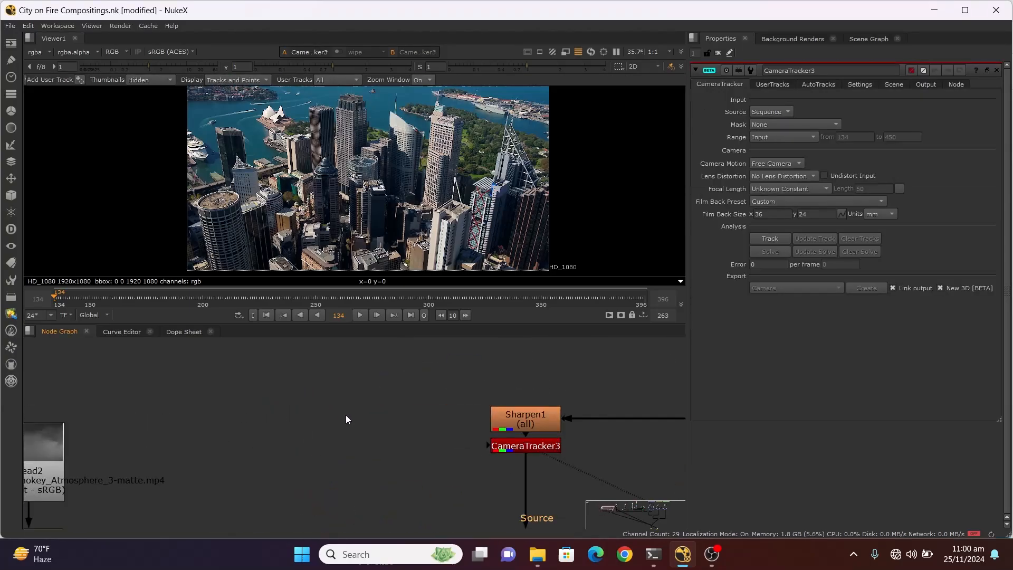
Step: Place the new CameraTracker on its own branch beside the Sharpen node and reconnect the existing CameraTracker1's source to Sharpen
drag(522, 448, 335, 465)
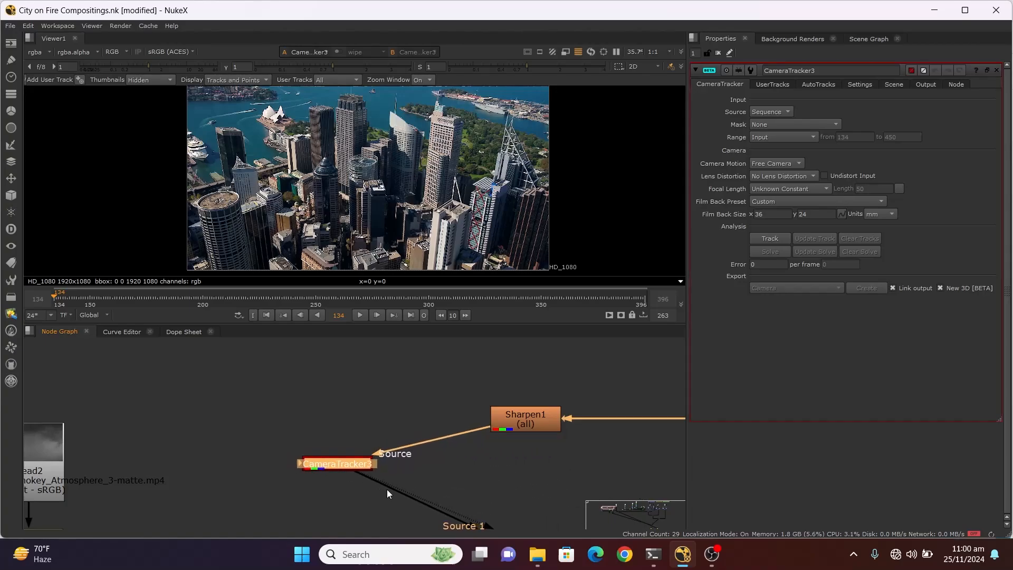
drag(387, 490, 524, 423)
middle_drag(318, 467, 397, 459)
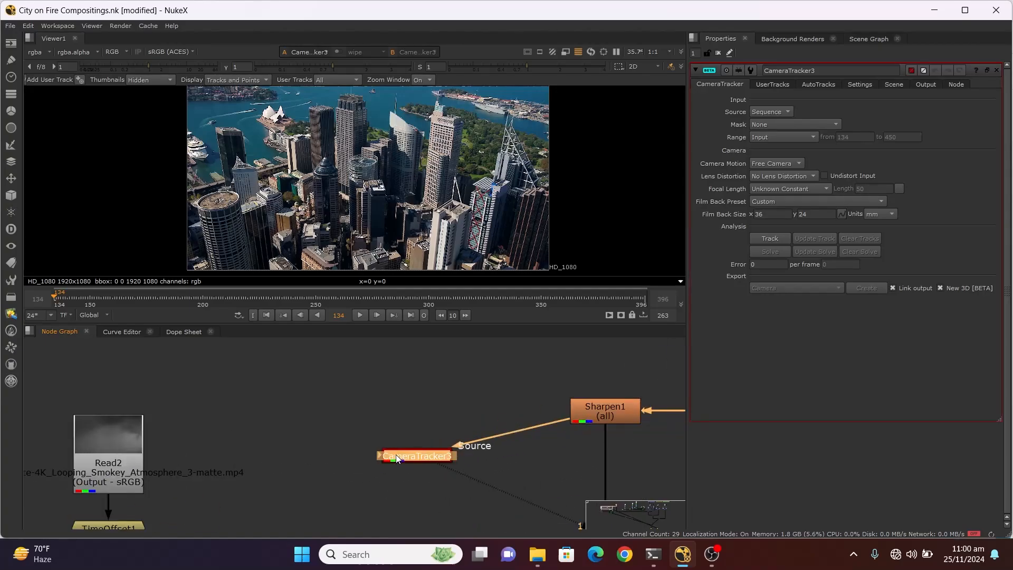
drag(398, 458, 366, 458)
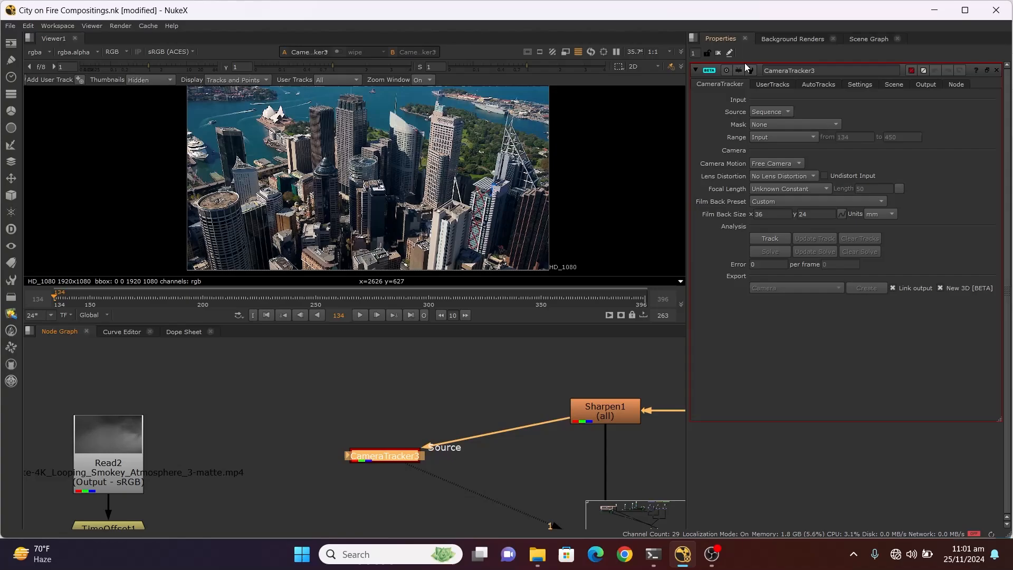
Step: Examine the new CameraTracker's auto-track and feature settings and compare them with those of CameraTracker1
click(820, 88)
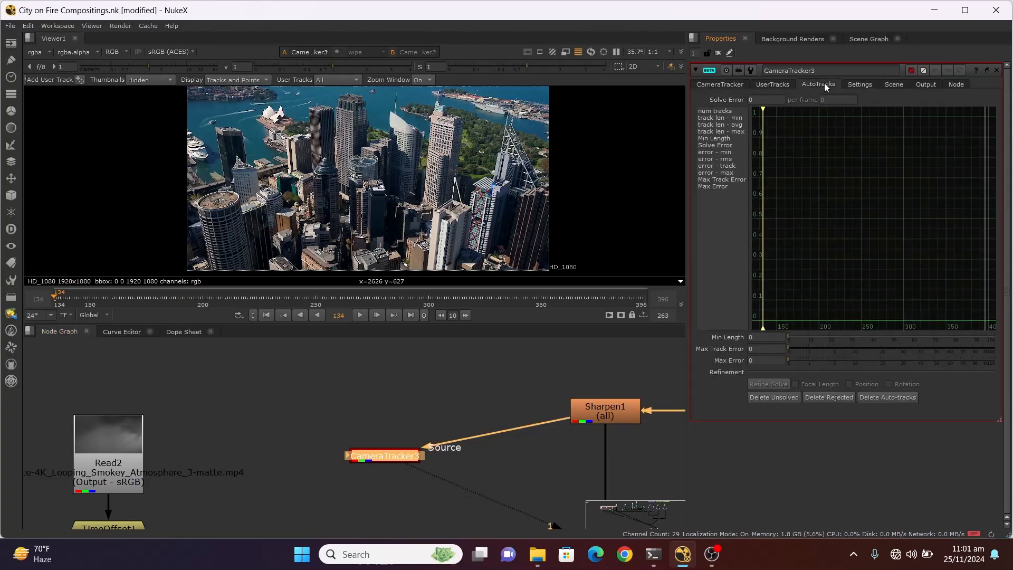
click(859, 86)
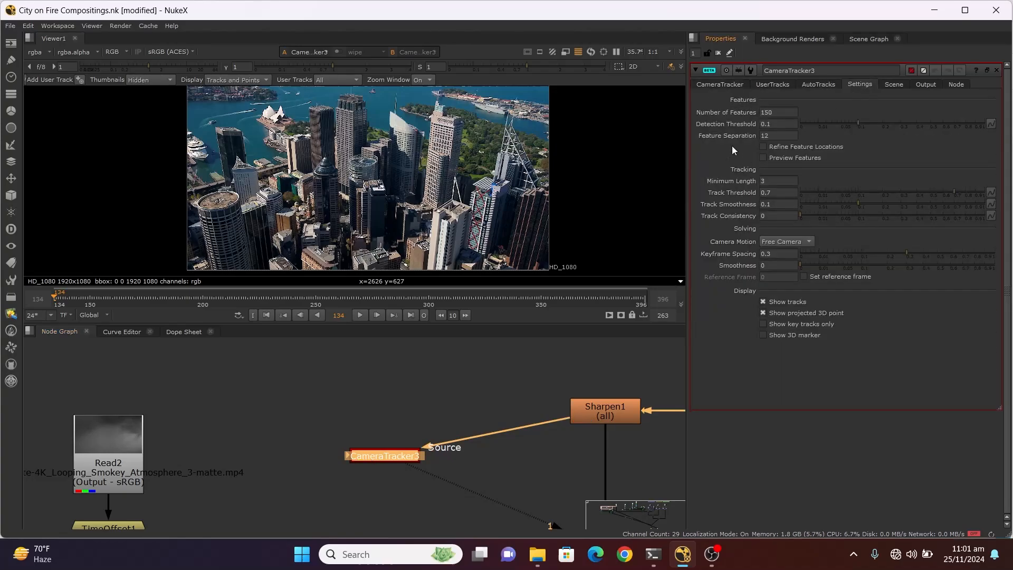
scroll(399, 346, down, 2)
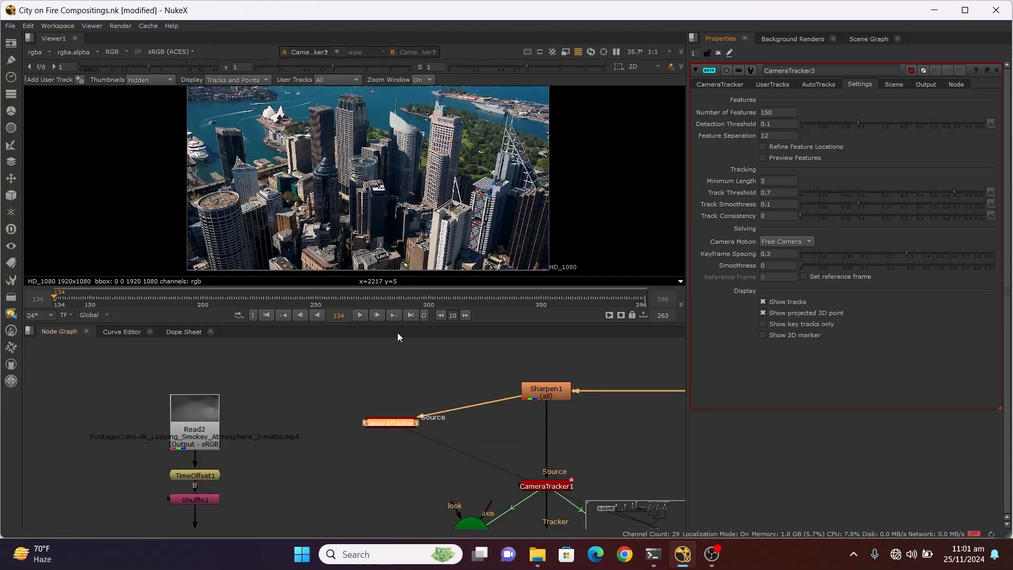
scroll(538, 483, up, 3)
click(562, 490)
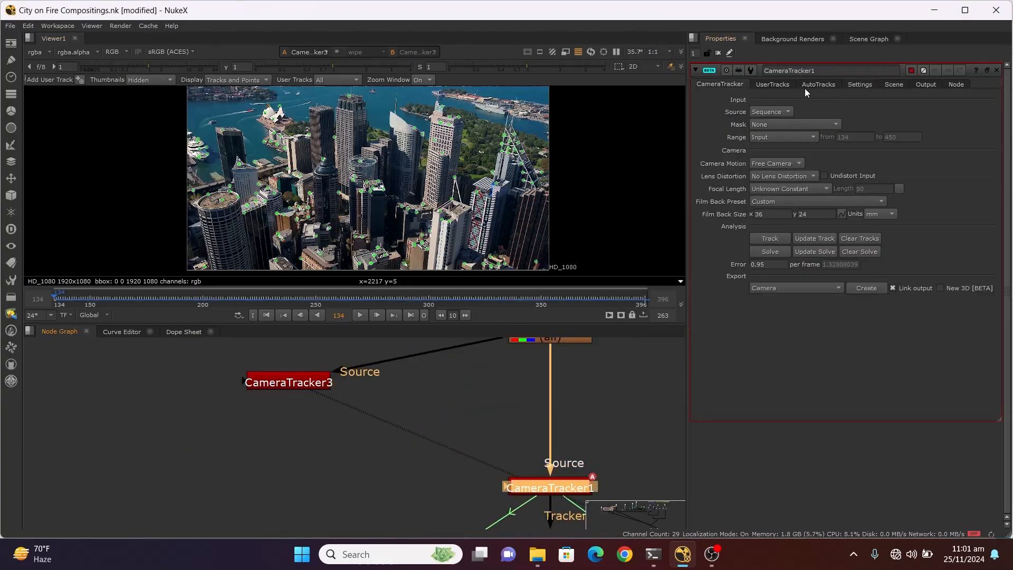
click(851, 85)
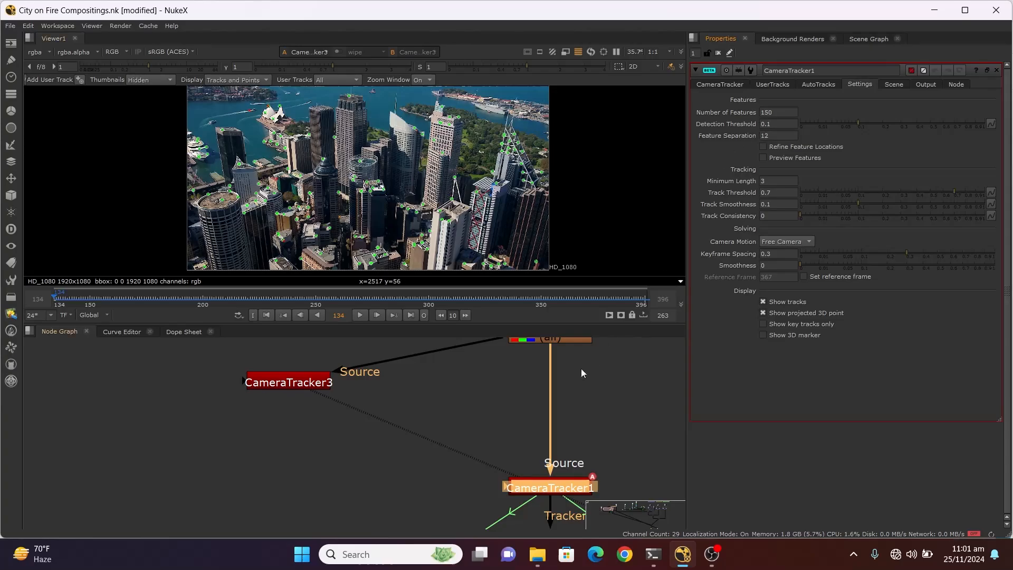
scroll(432, 385, down, 2)
scroll(385, 388, up, 3)
Step: Set the new CameraTracker's number of features to 250 and track the plate sequence
click(374, 393)
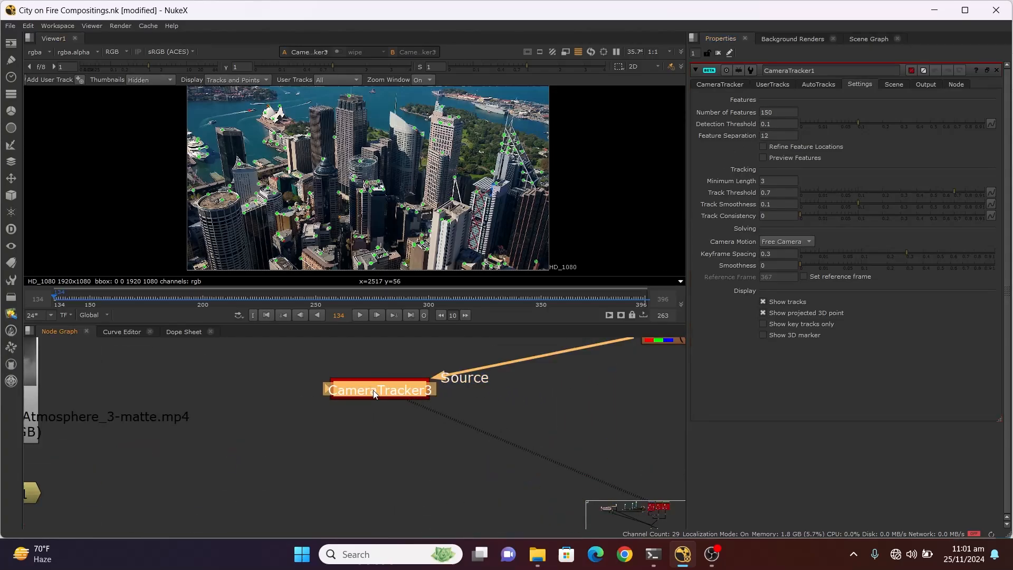
double_click(374, 393)
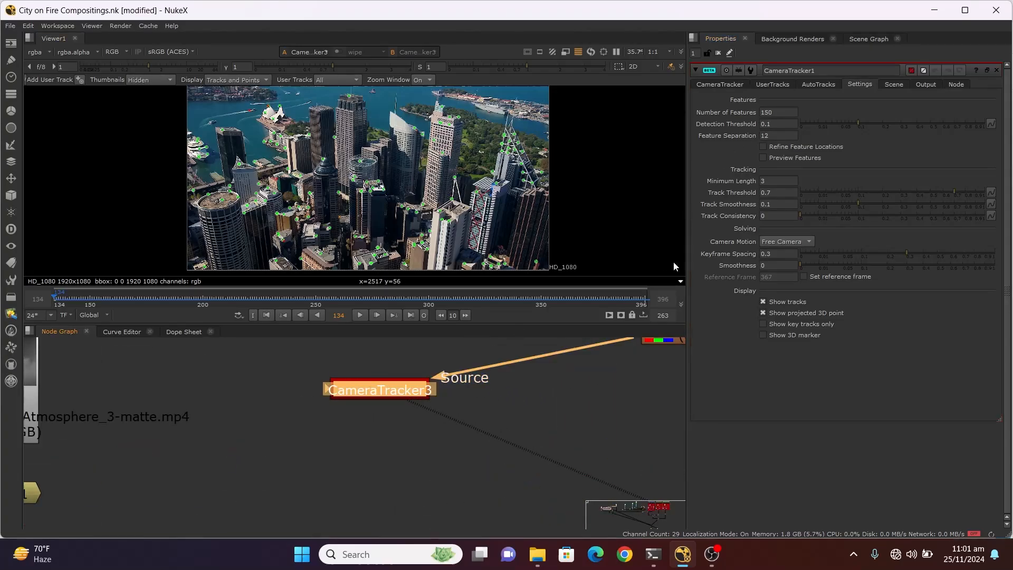
double_click(785, 114)
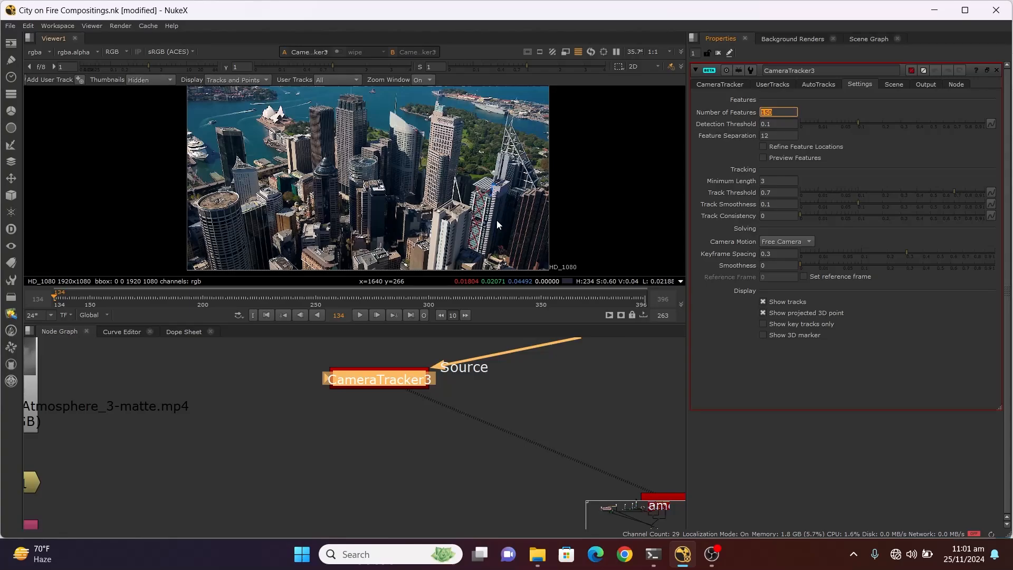
text(250)
click(767, 379)
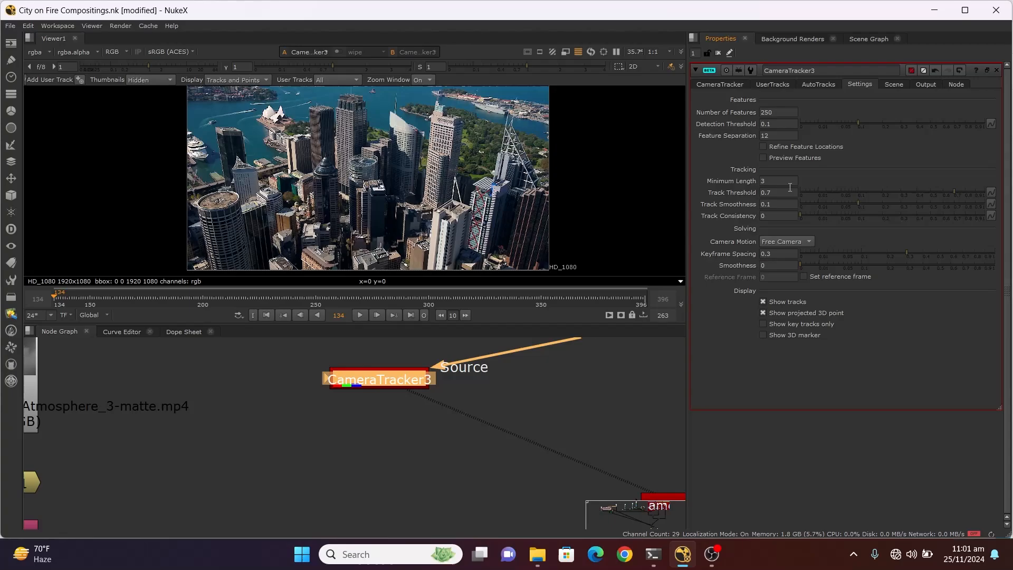
click(727, 86)
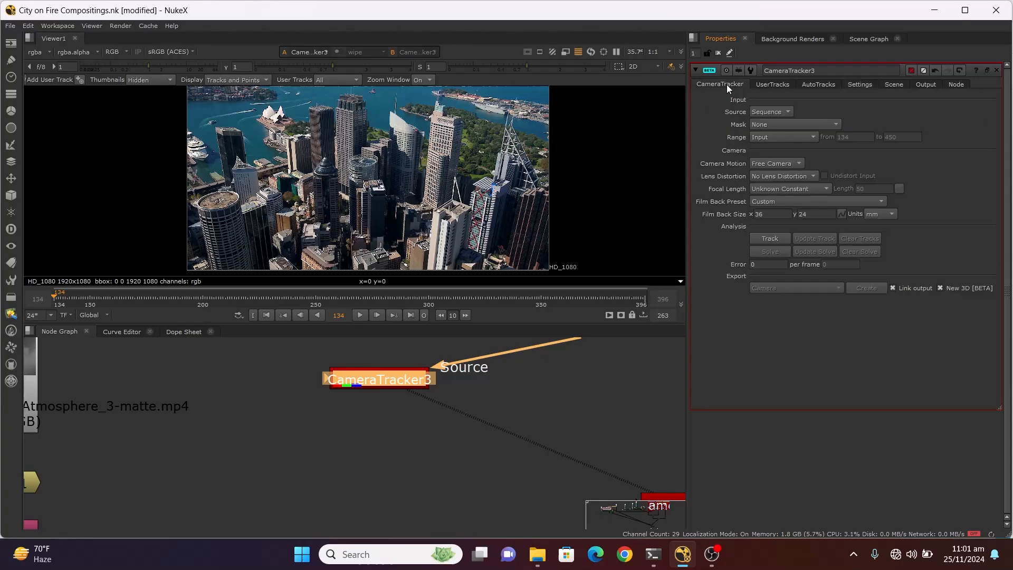
click(774, 238)
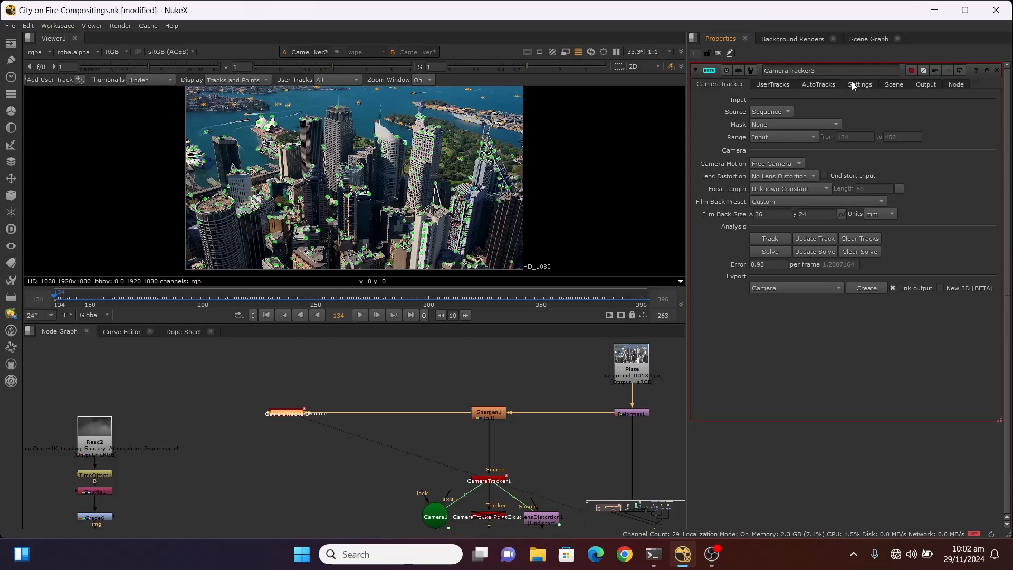
Step: Delete the unsolved and rejected tracks from the new CameraTracker
click(829, 84)
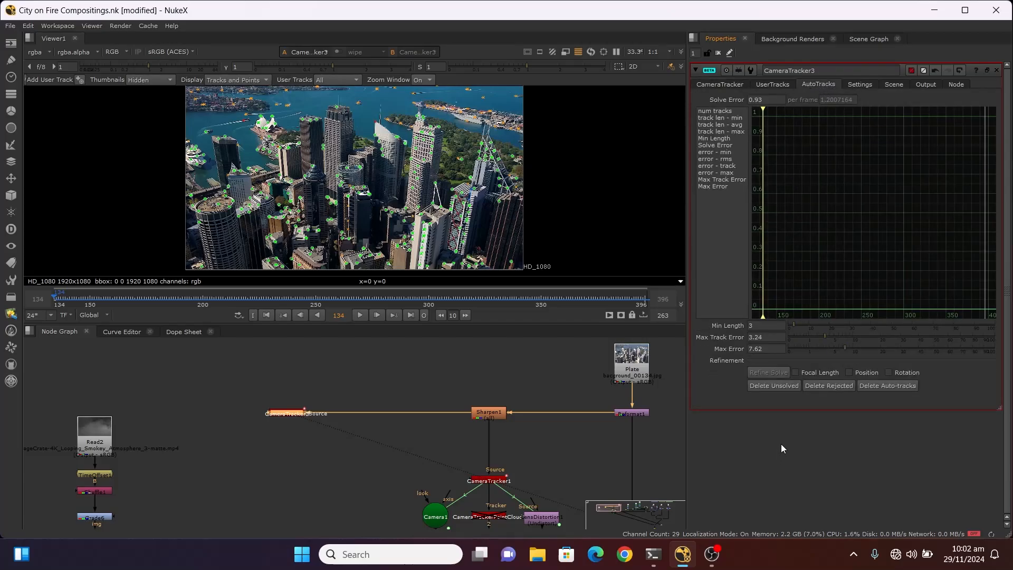
click(770, 385)
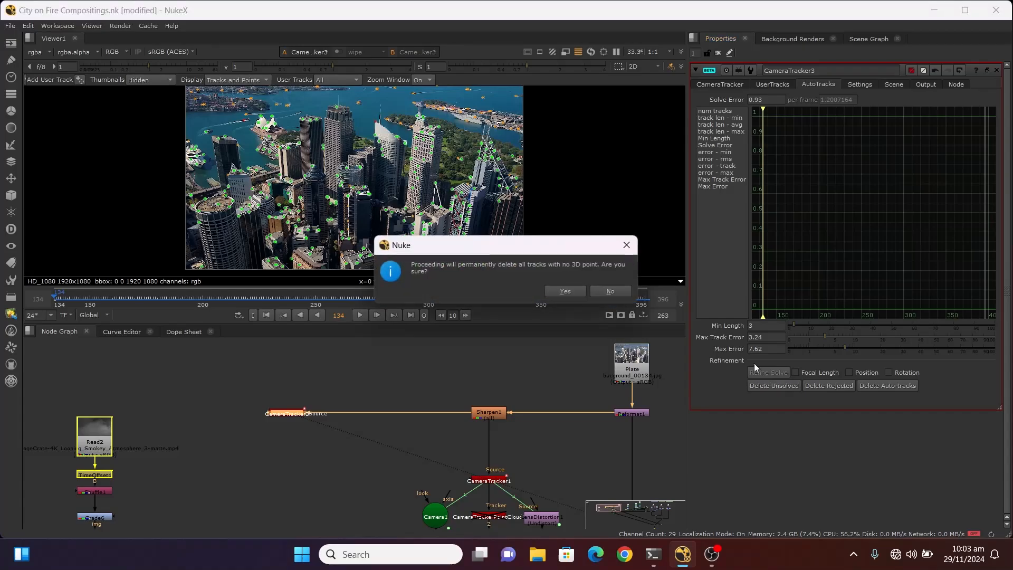
click(571, 290)
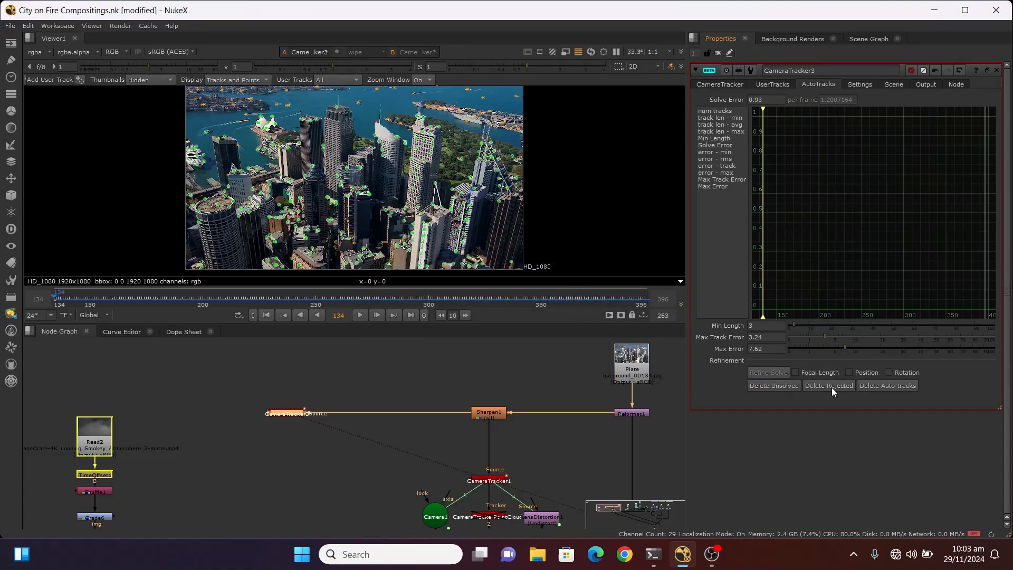
click(831, 386)
click(561, 289)
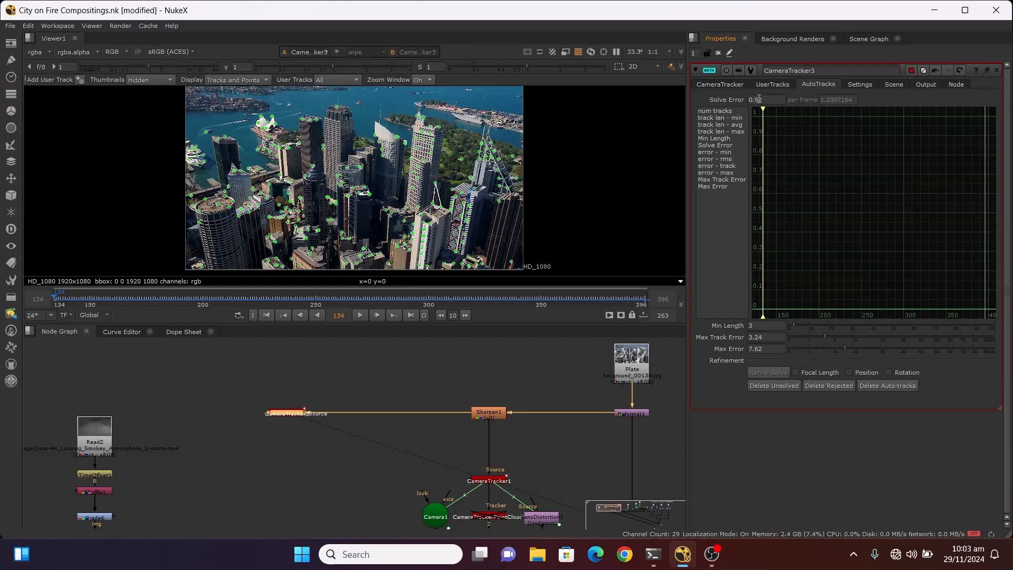
Step: Update the new CameraTracker's camera solve using the remaining tracks
click(720, 84)
click(815, 253)
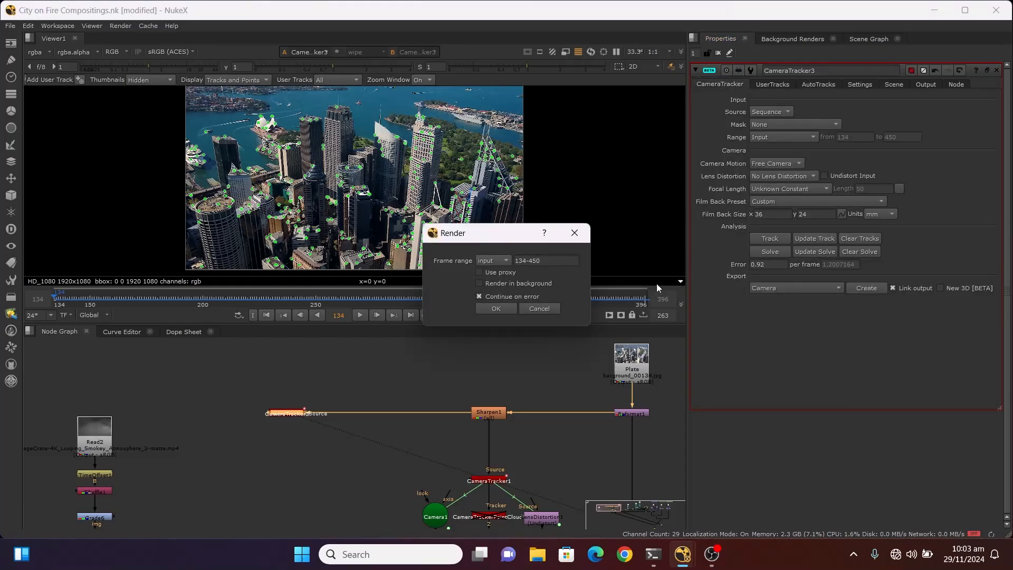
click(509, 260)
click(497, 270)
click(496, 309)
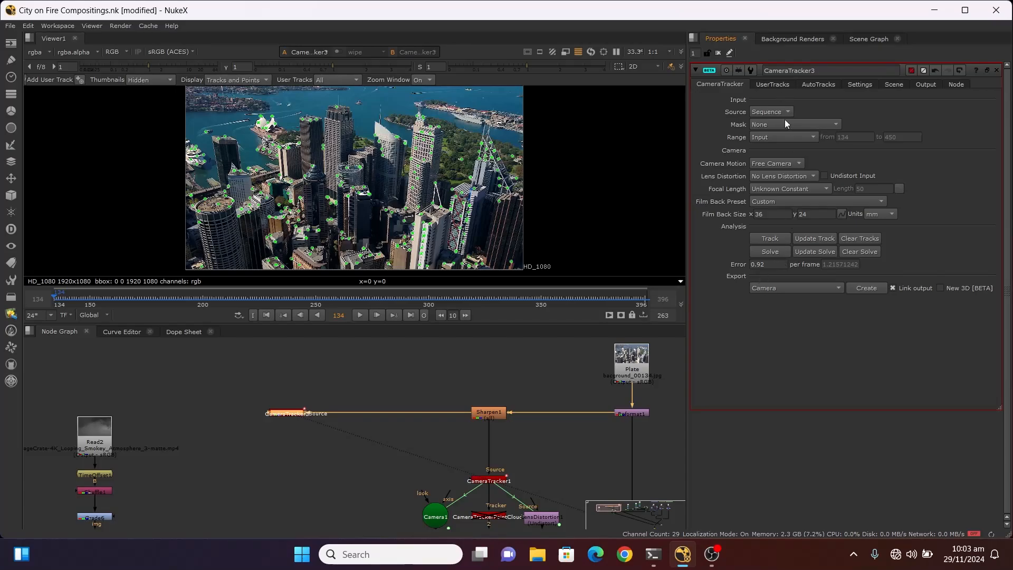
Step: Set CameraTracker3's auto-track limits to Min Length 10, Max Track Error 2.5 and Max Error 5
click(817, 84)
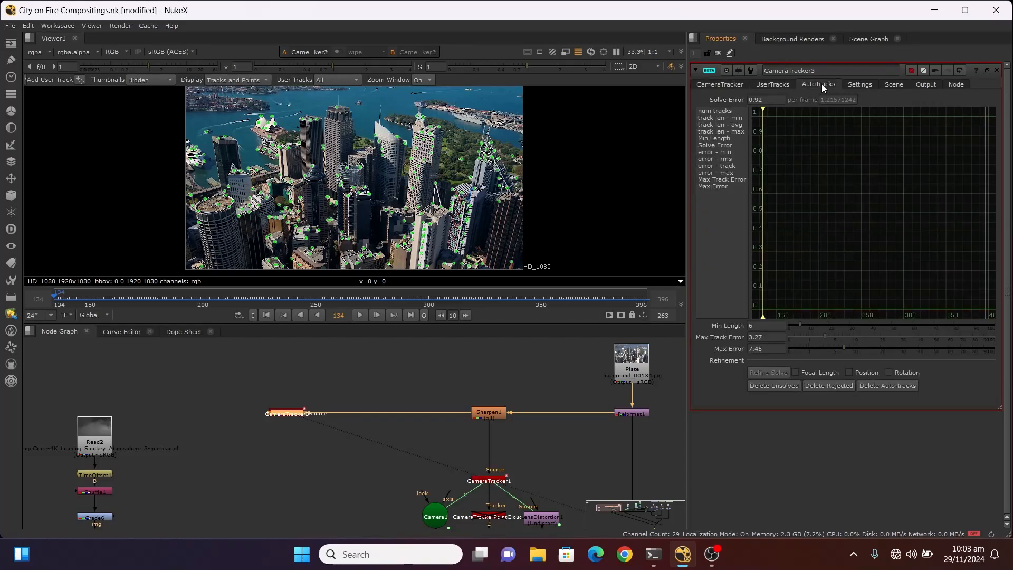
click(753, 325)
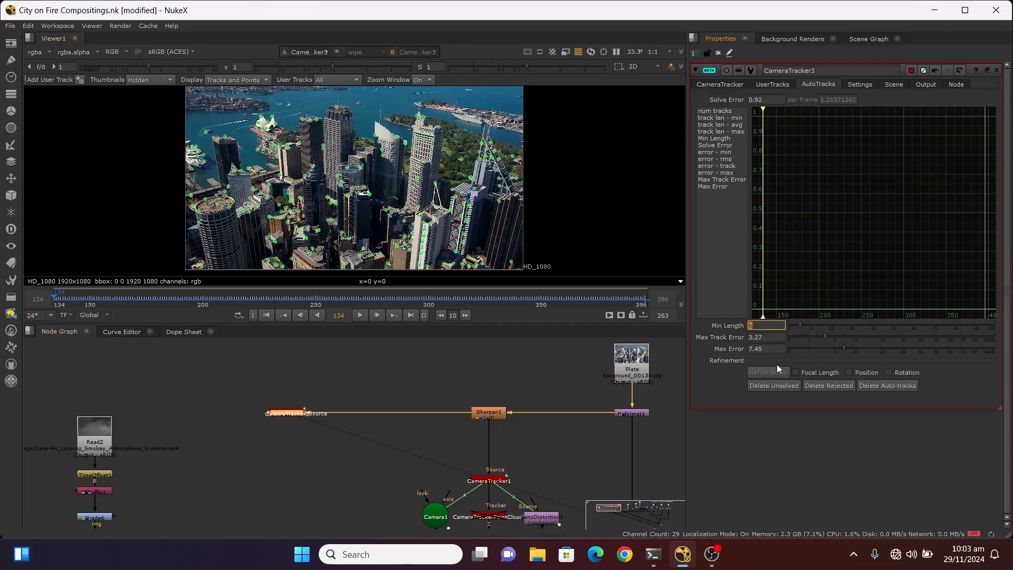
text(10)
key(Return)
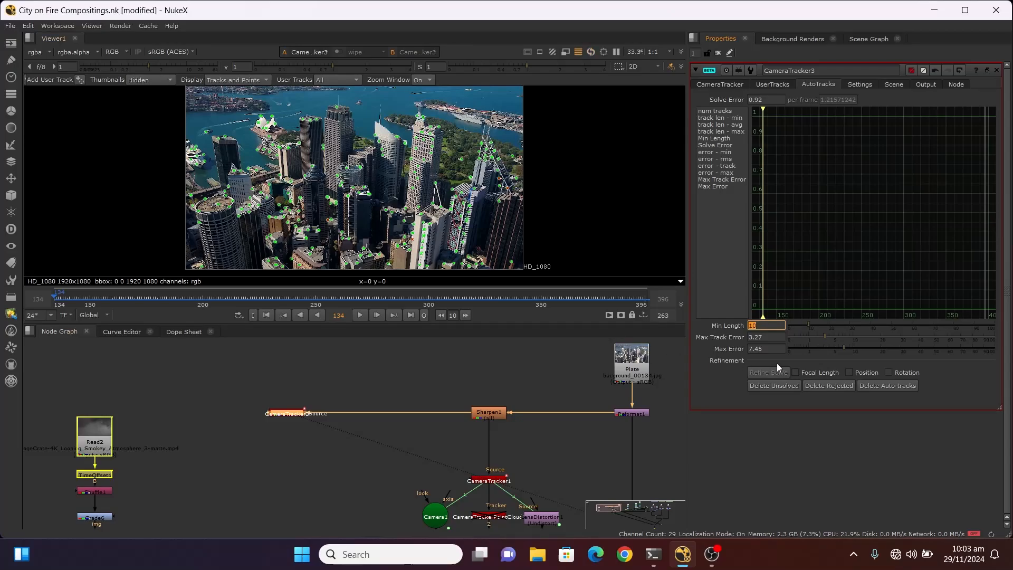
click(720, 416)
click(752, 337)
text(2.5)
click(762, 463)
drag(766, 349, 720, 383)
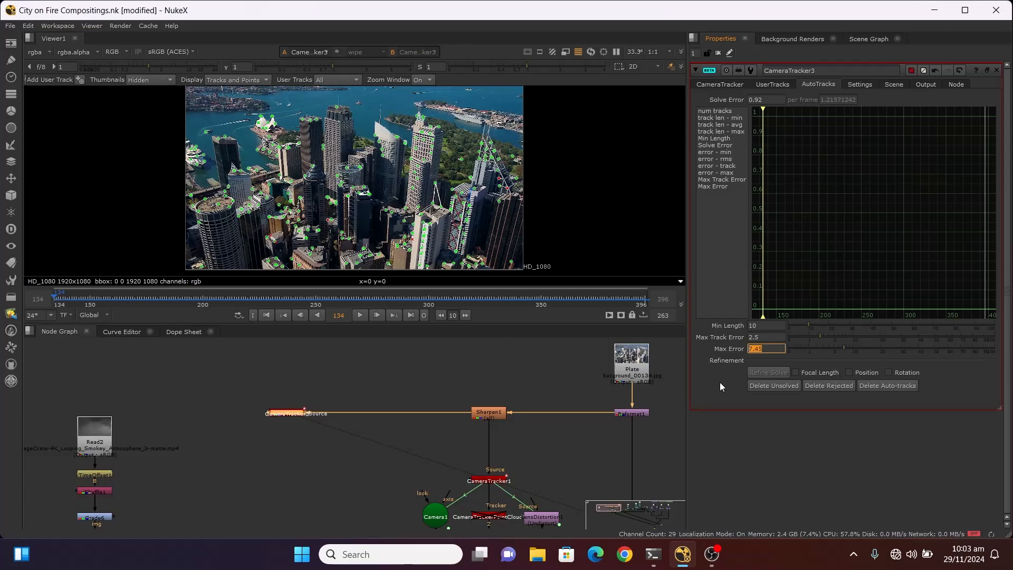
text(5)
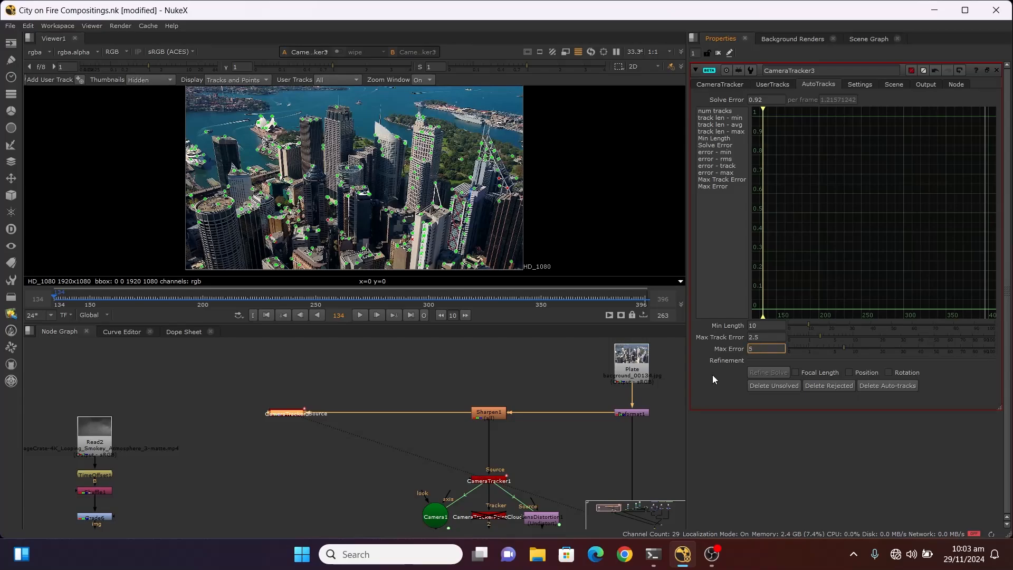
click(758, 434)
Step: Delete the unsolved and rejected tracks that exceed CameraTracker3's tightened auto-track limits
click(771, 385)
click(588, 302)
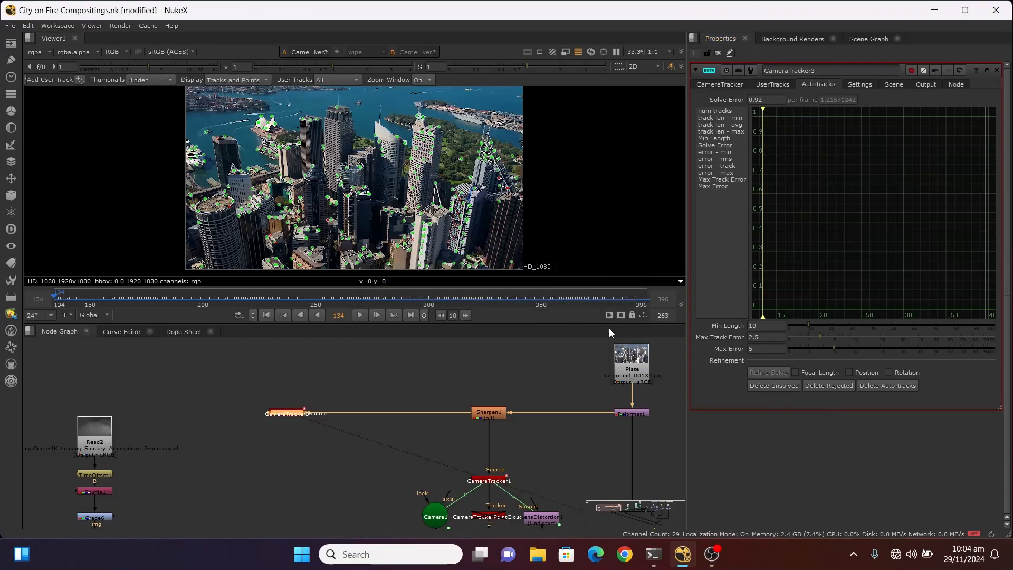
click(819, 385)
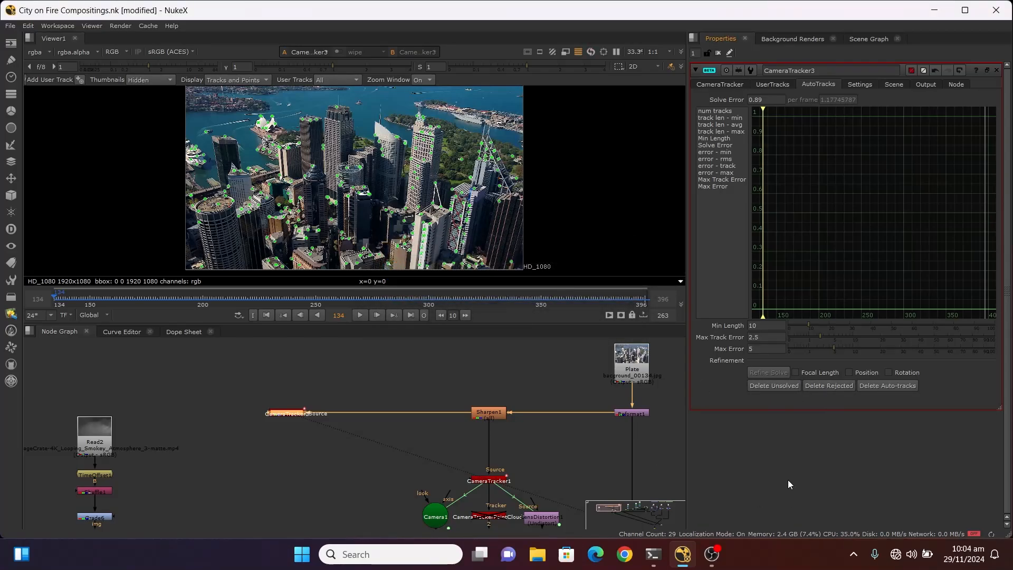
Step: Update CameraTracker3's camera solve over the global frame range 134-396
click(719, 84)
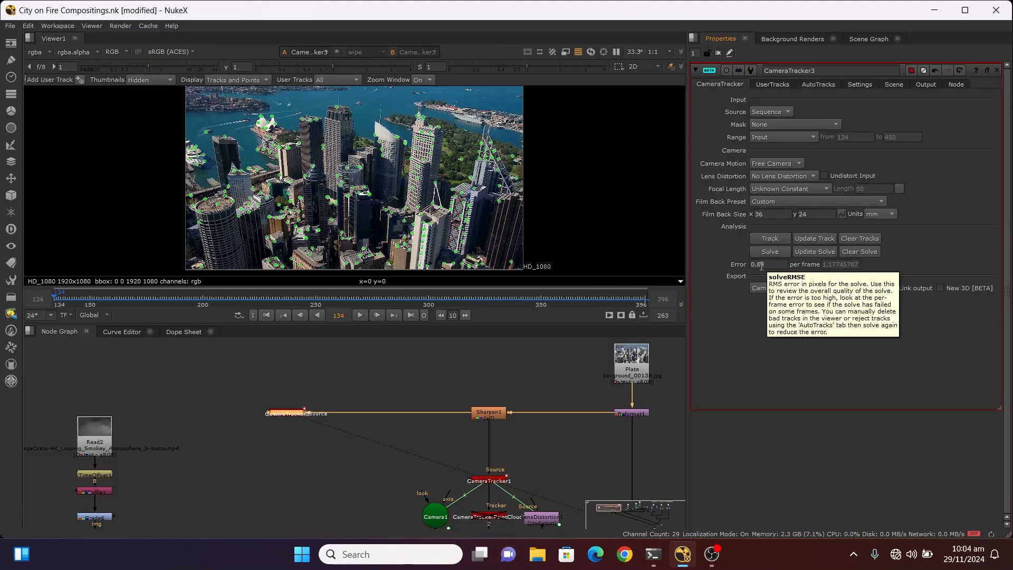
click(818, 250)
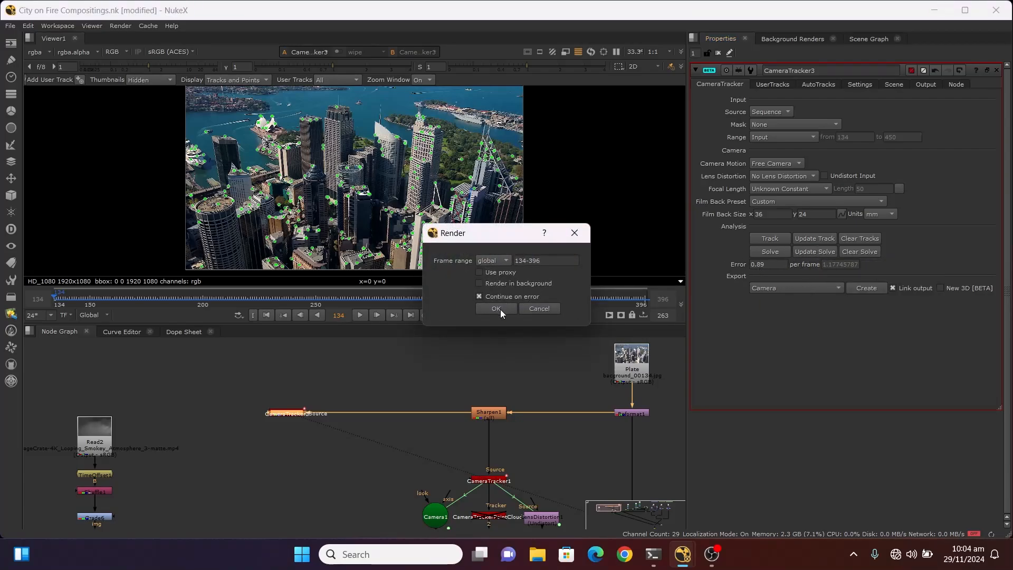
click(501, 310)
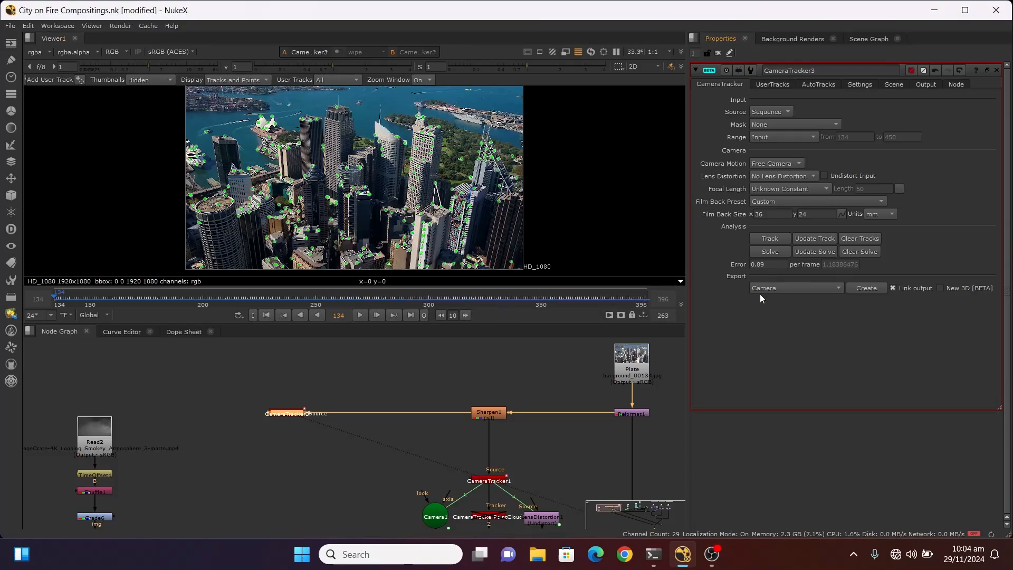
Step: Export CameraTracker3's solve as a linked Scene+ setup
scroll(370, 377, down, 3)
scroll(371, 376, up, 3)
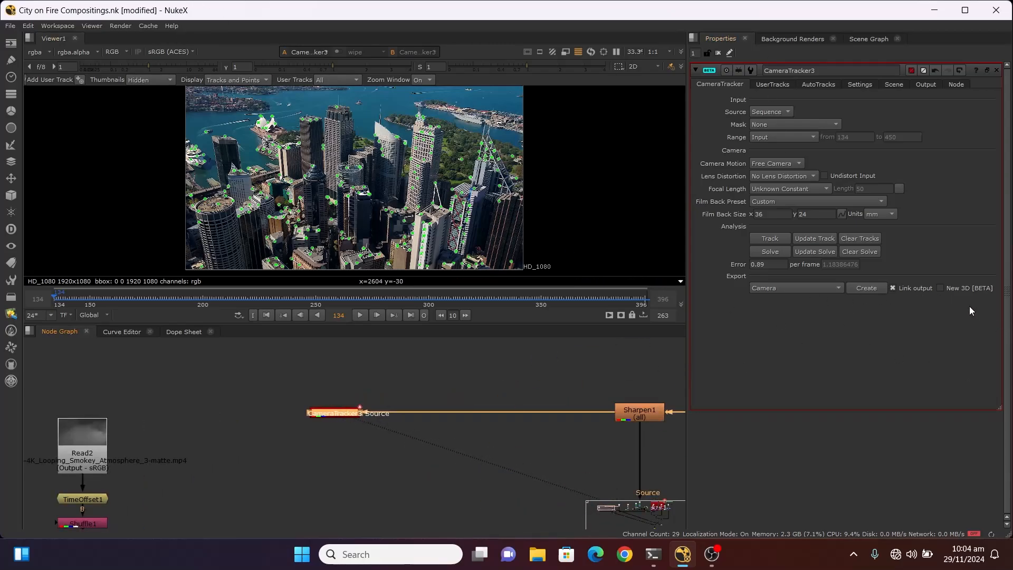
click(941, 289)
click(834, 287)
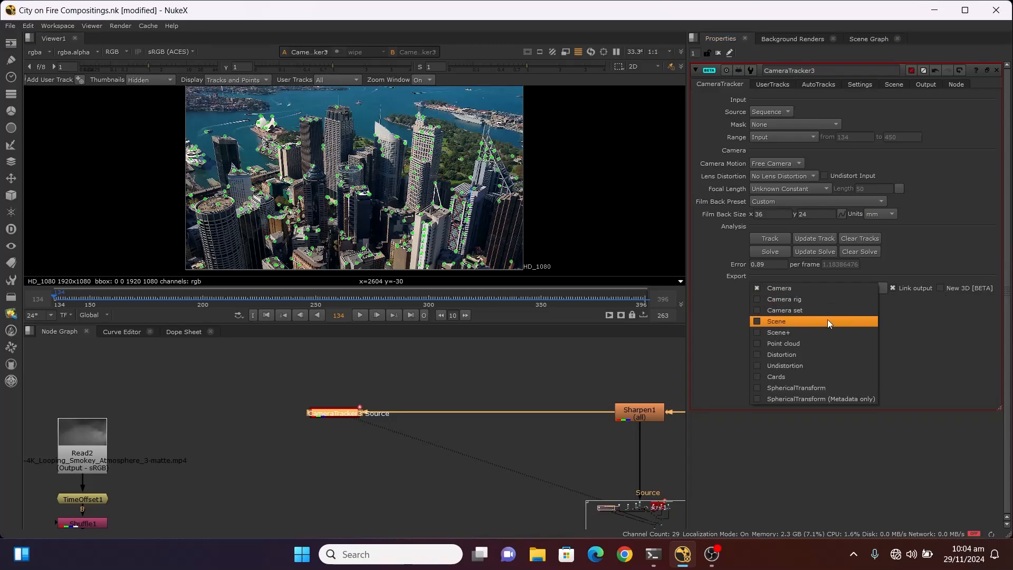
click(803, 330)
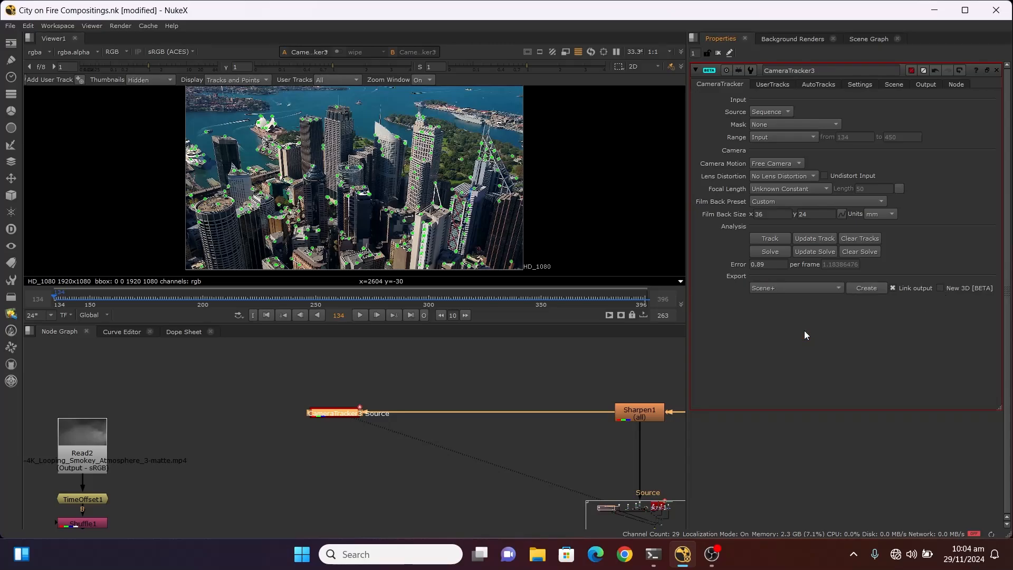
click(866, 288)
scroll(644, 265, down, 2)
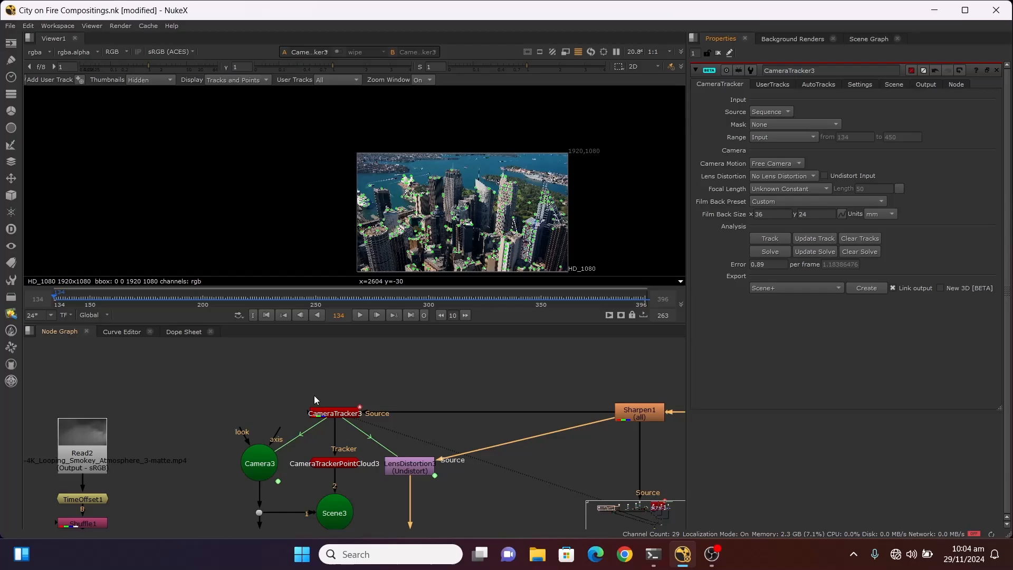
Step: Move CameraTracker3 and its exported scene nodes as a group above the Sharpen1 node, clear of the CameraTracker1 setup
scroll(313, 395, down, 2)
scroll(313, 413, down, 2)
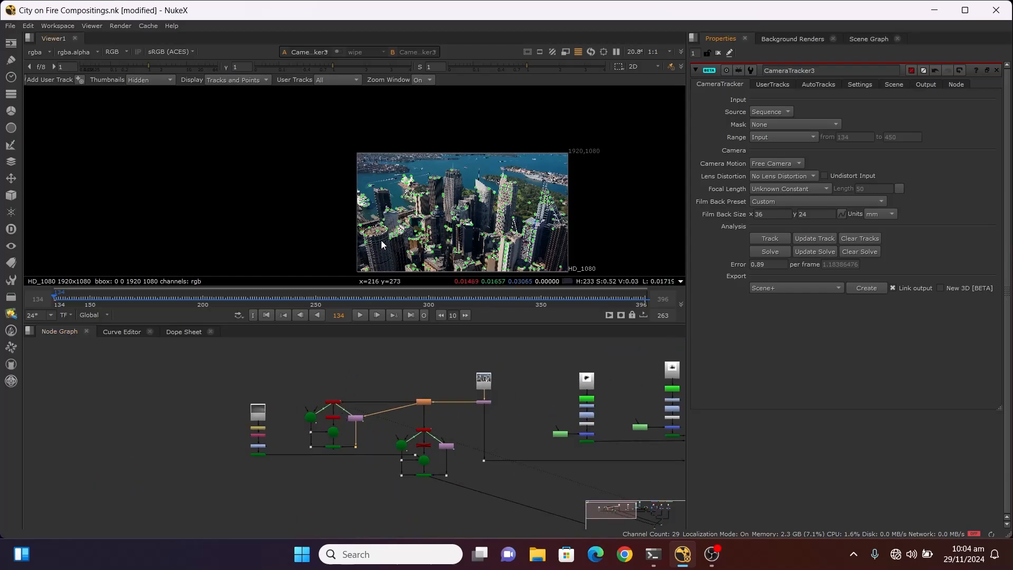
scroll(328, 172, down, 2)
scroll(396, 193, up, 5)
scroll(415, 198, down, 2)
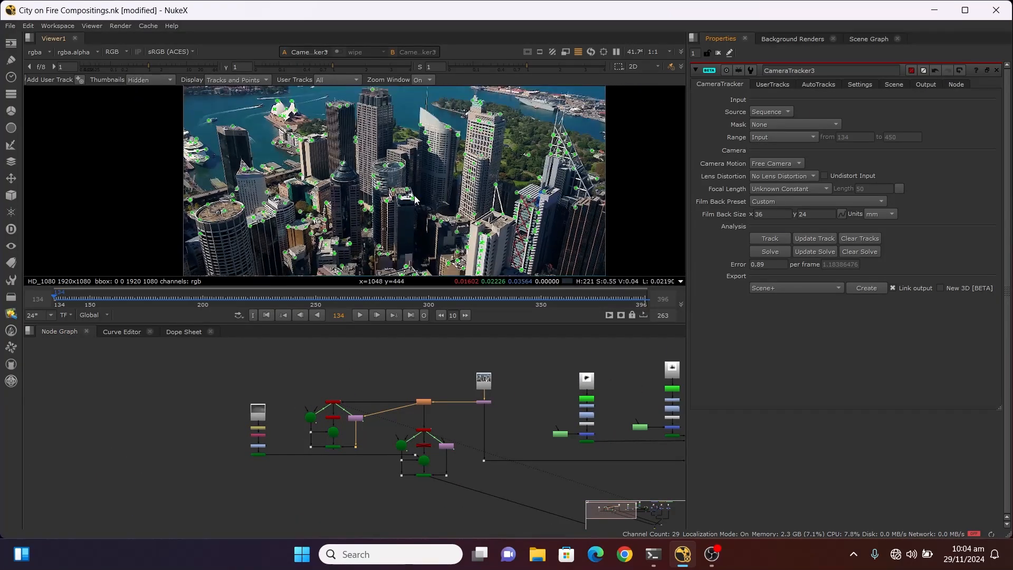
scroll(338, 412, up, 2)
scroll(308, 439, up, 2)
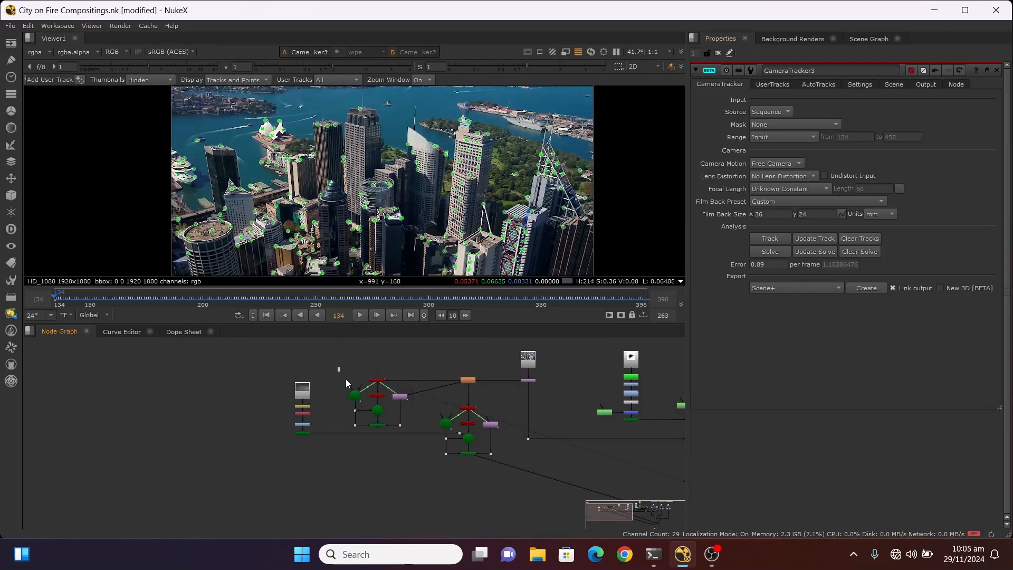
drag(338, 369, 408, 381)
scroll(434, 467, down, 5)
scroll(413, 440, up, 4)
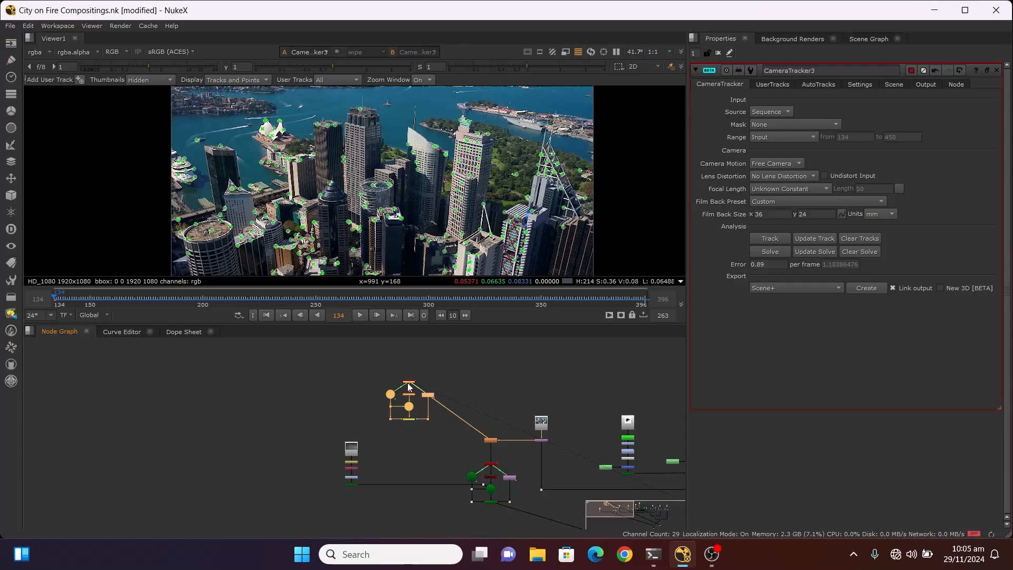
Step: Compare the CameraTracker3 node group with the existing CameraTracker1 camera, scene and render nodes
click(409, 382)
scroll(435, 432, up, 4)
scroll(437, 434, up, 1)
scroll(440, 422, down, 5)
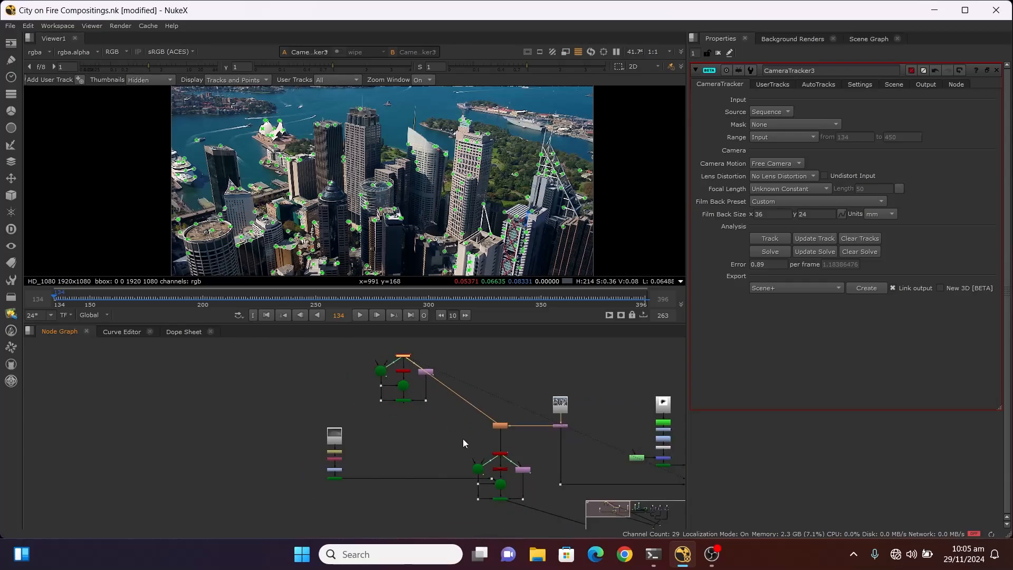
scroll(476, 463, up, 4)
drag(414, 375, 498, 461)
scroll(483, 408, up, 5)
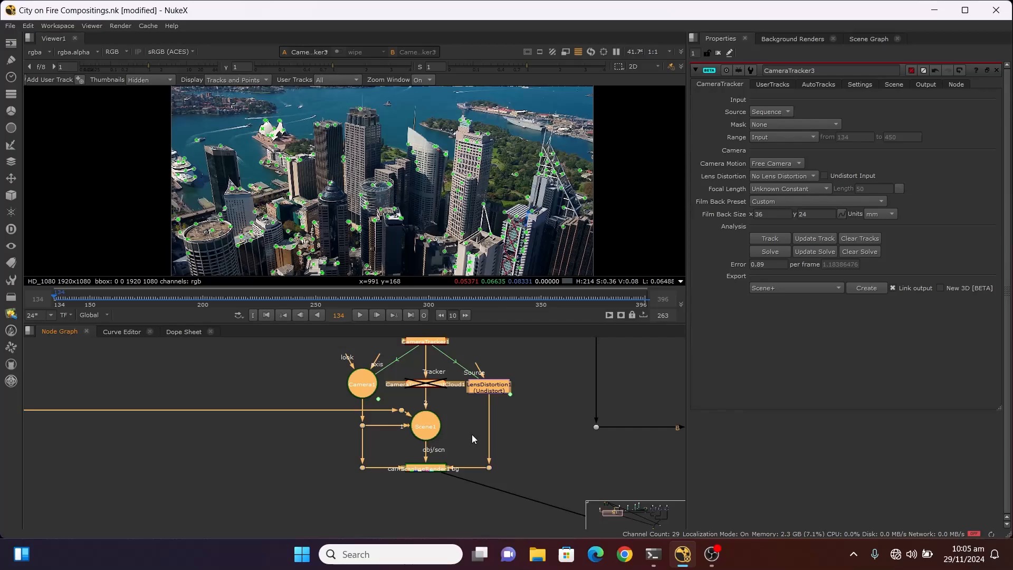
scroll(471, 434, down, 2)
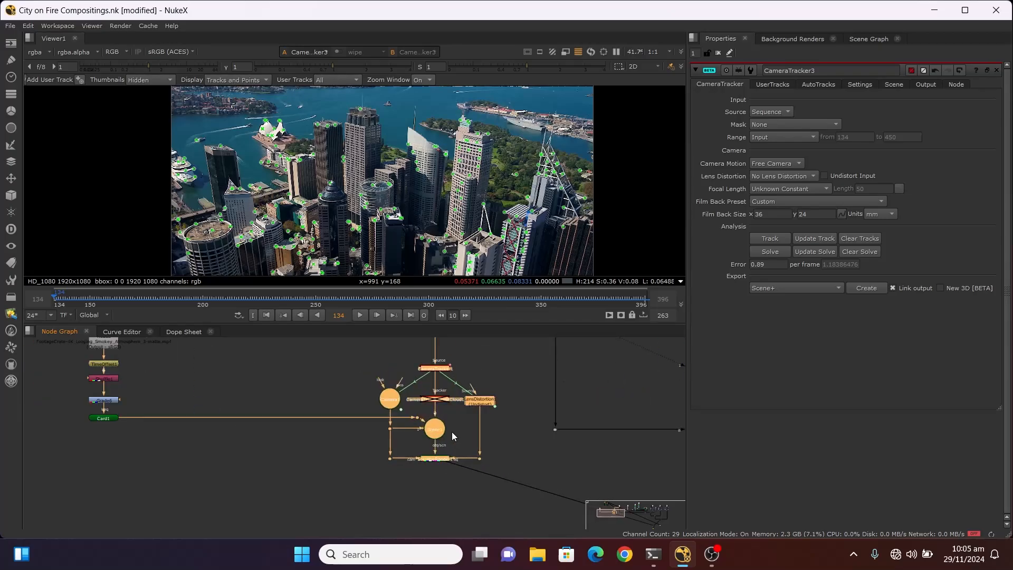
Step: Disable the Sharpen1 node that feeds the camera trackers
scroll(457, 436, down, 3)
scroll(448, 369, up, 8)
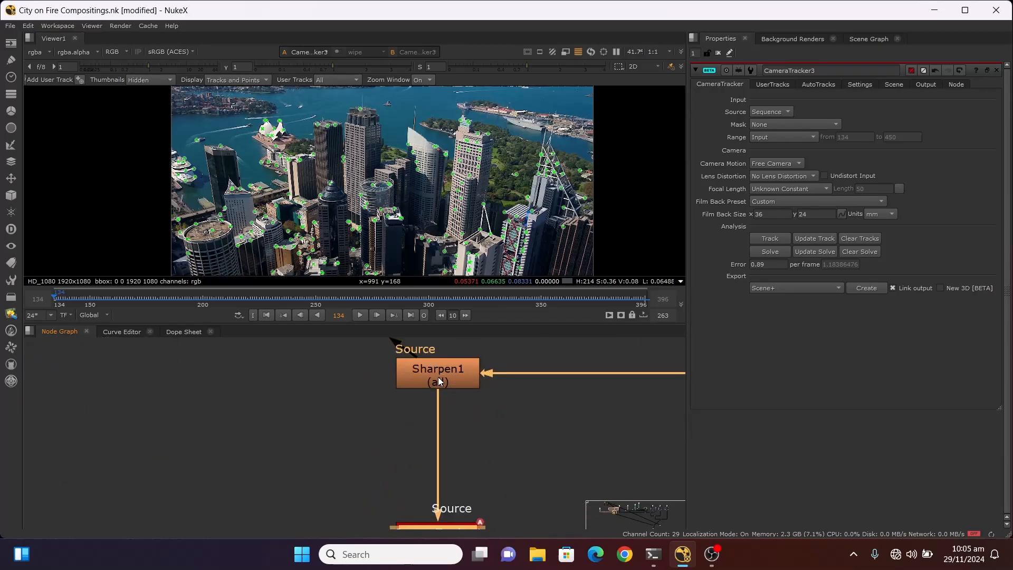
click(439, 379)
key(d)
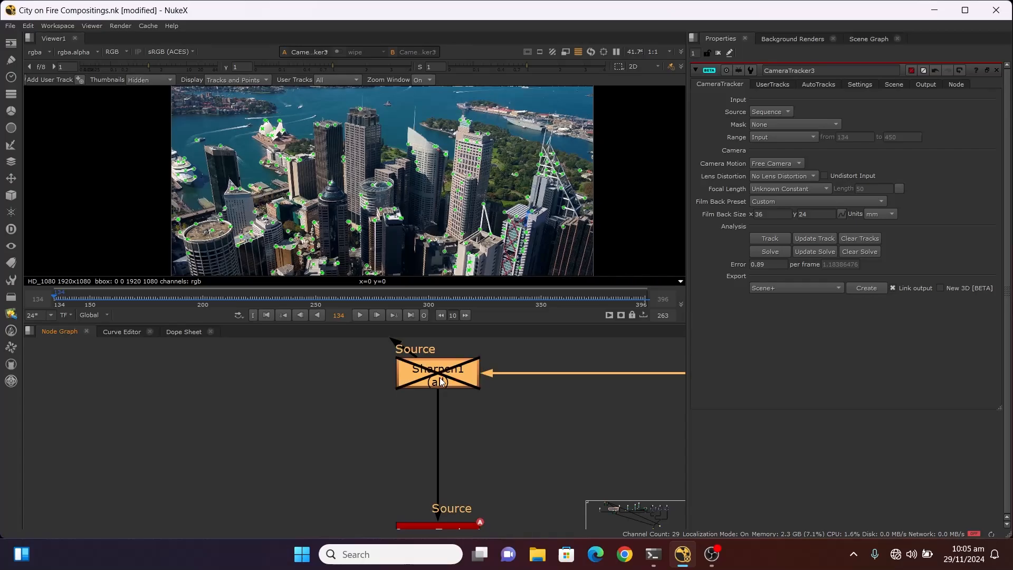
Step: Examine the CameraTracker1 setup, the second tracker's scene setup for the image cards, and the Read2 smoke branch
scroll(427, 375, down, 5)
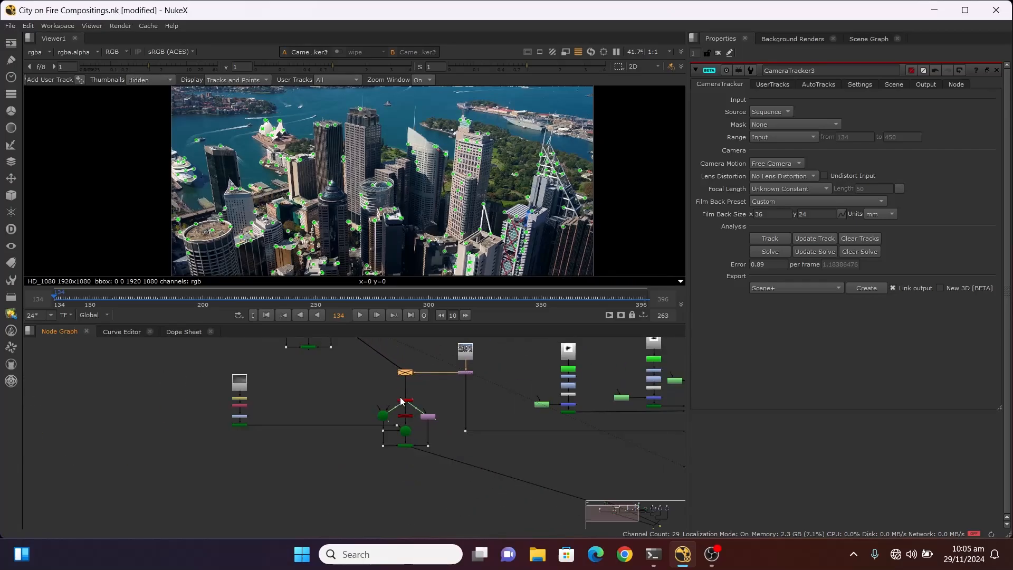
scroll(402, 401, up, 1)
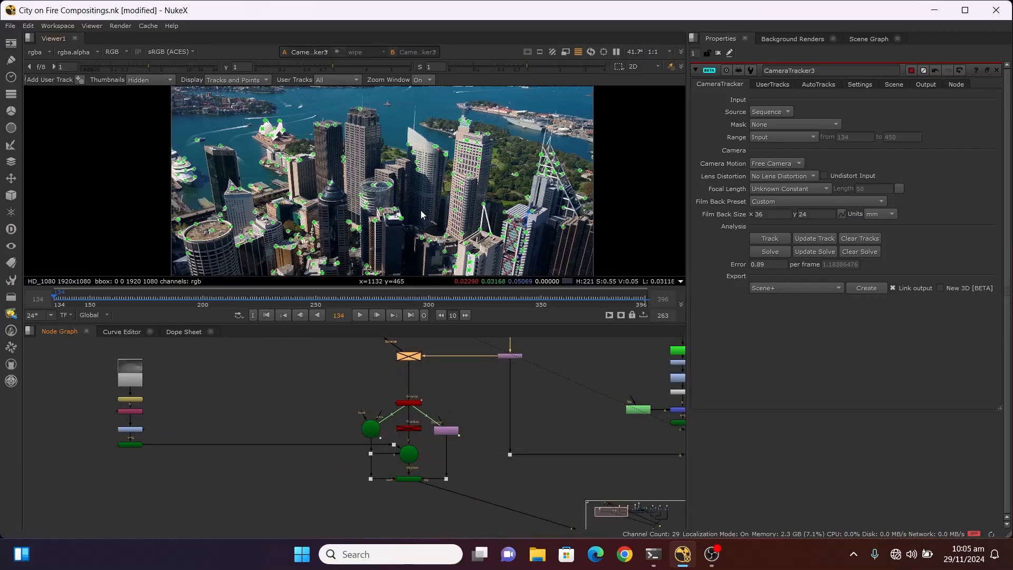
scroll(405, 455, down, 2)
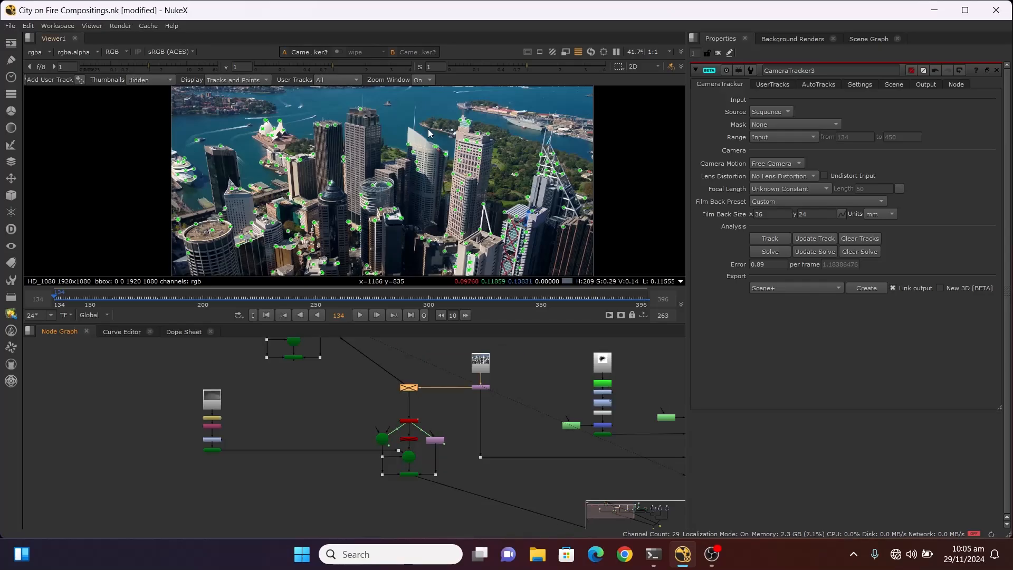
scroll(477, 138, down, 1)
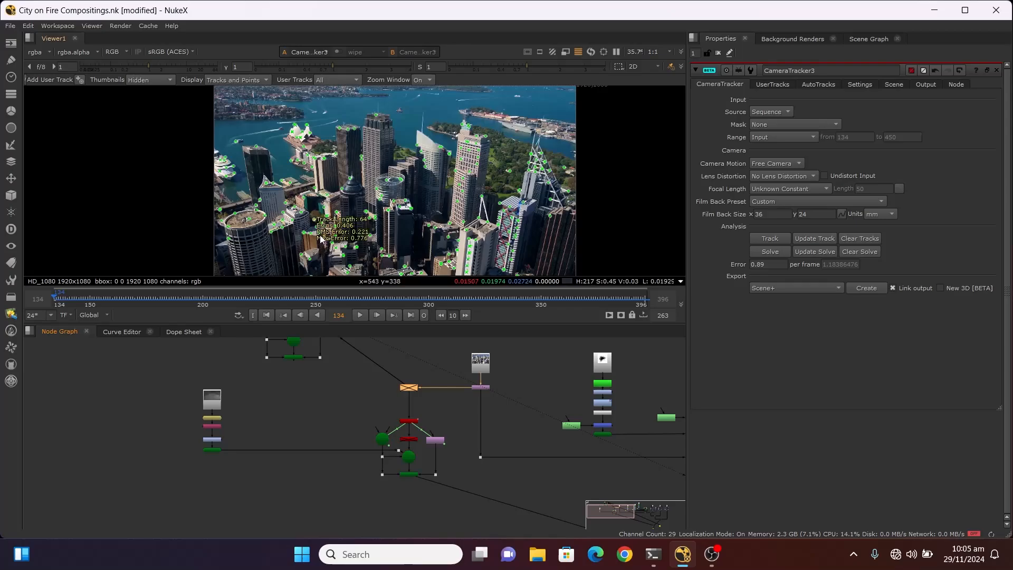
scroll(331, 436, down, 3)
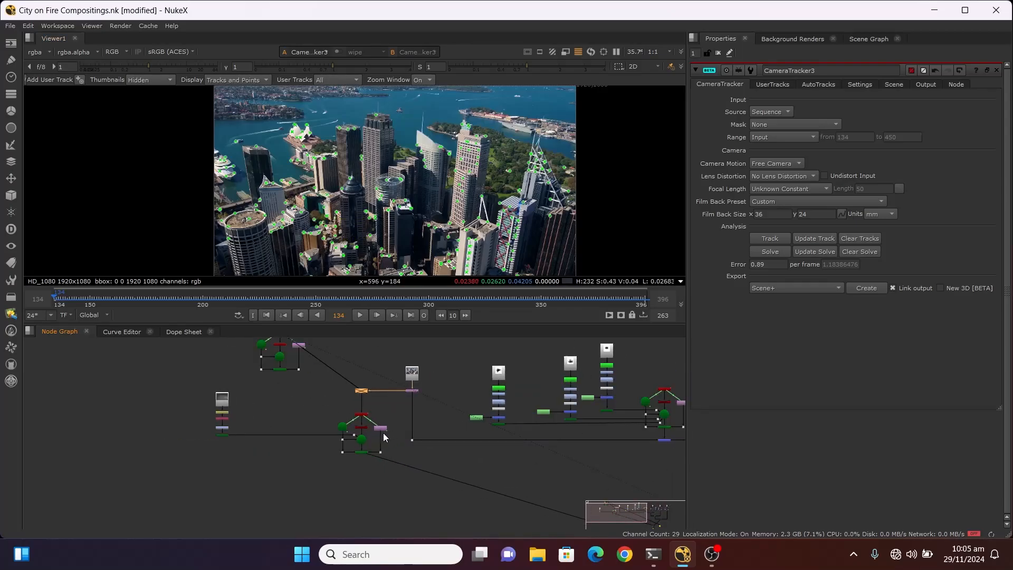
scroll(384, 437, up, 4)
scroll(316, 444, down, 4)
drag(275, 407, 343, 454)
drag(299, 408, 353, 468)
scroll(354, 468, down, 2)
scroll(455, 443, up, 3)
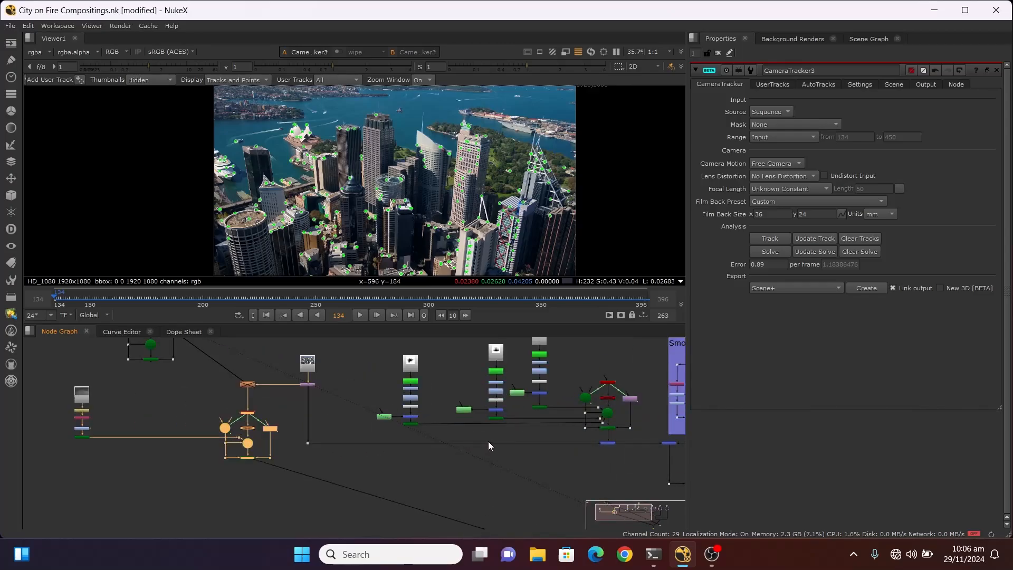
scroll(489, 442, down, 1)
scroll(553, 407, up, 2)
drag(549, 372, 619, 443)
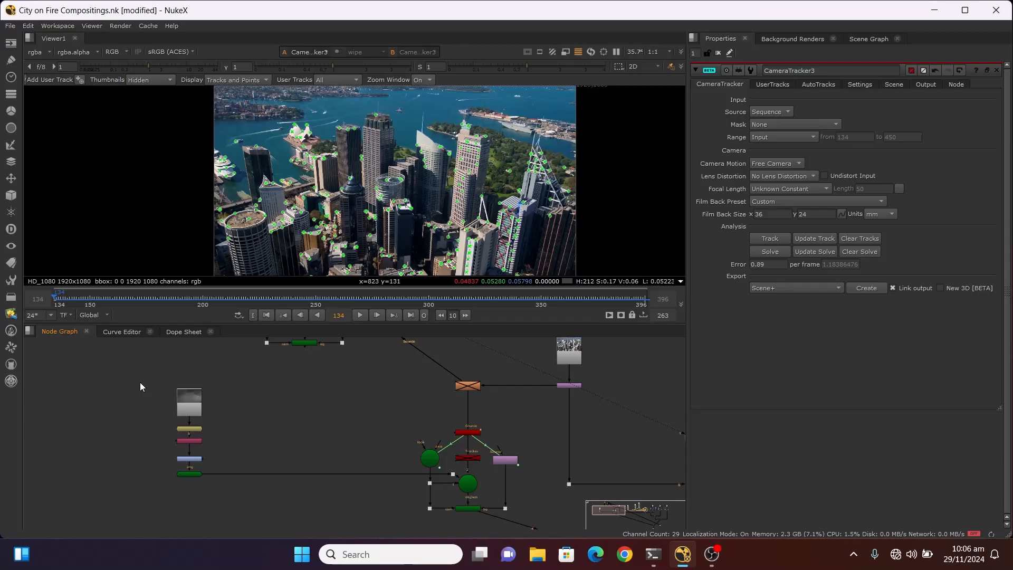
drag(139, 372, 220, 489)
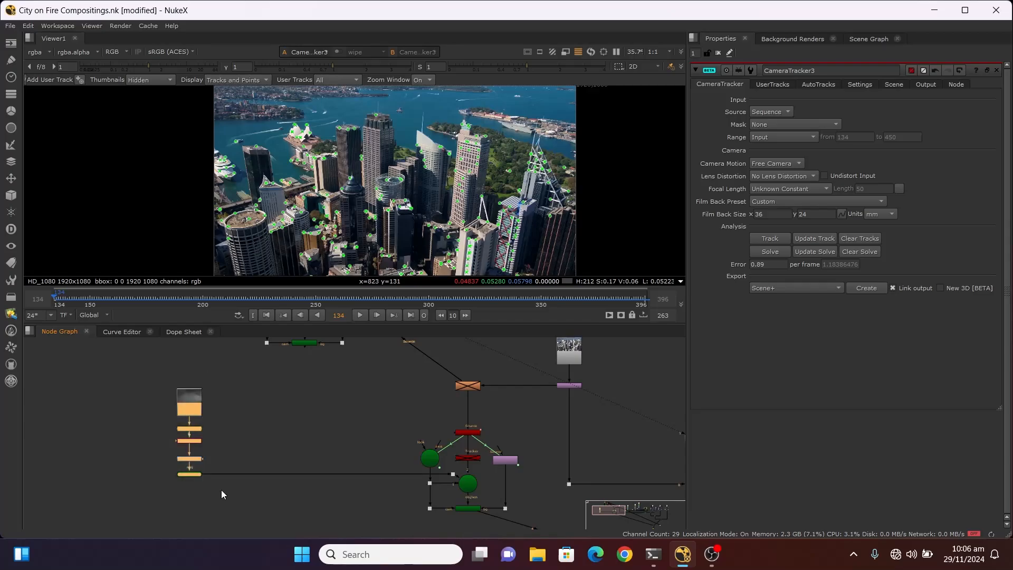
Step: Inspect CameraTracker3's track points on the buildings and its exported scene nodes in the node graph
scroll(219, 490, down, 3)
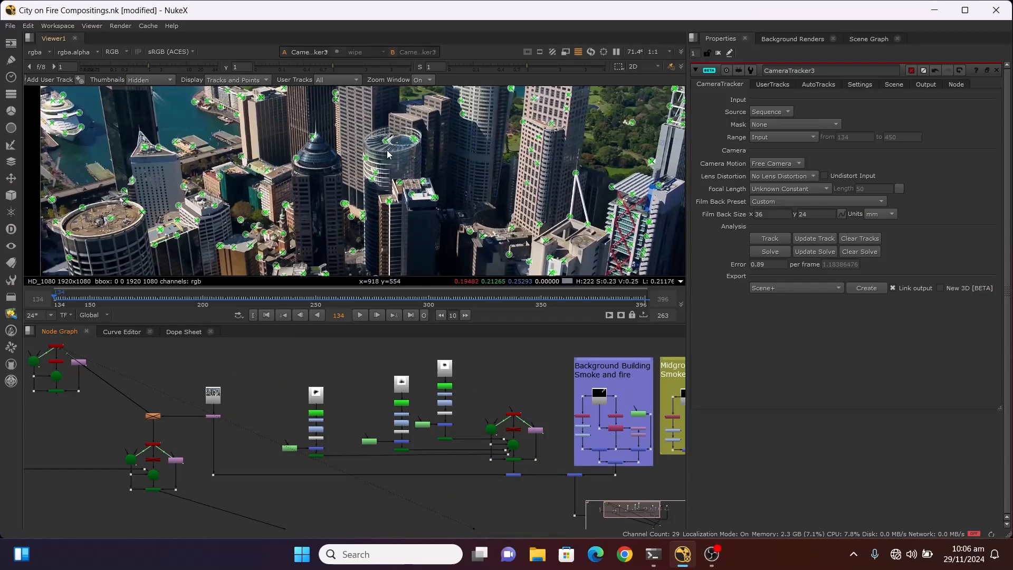
scroll(399, 227, down, 2)
scroll(400, 228, down, 2)
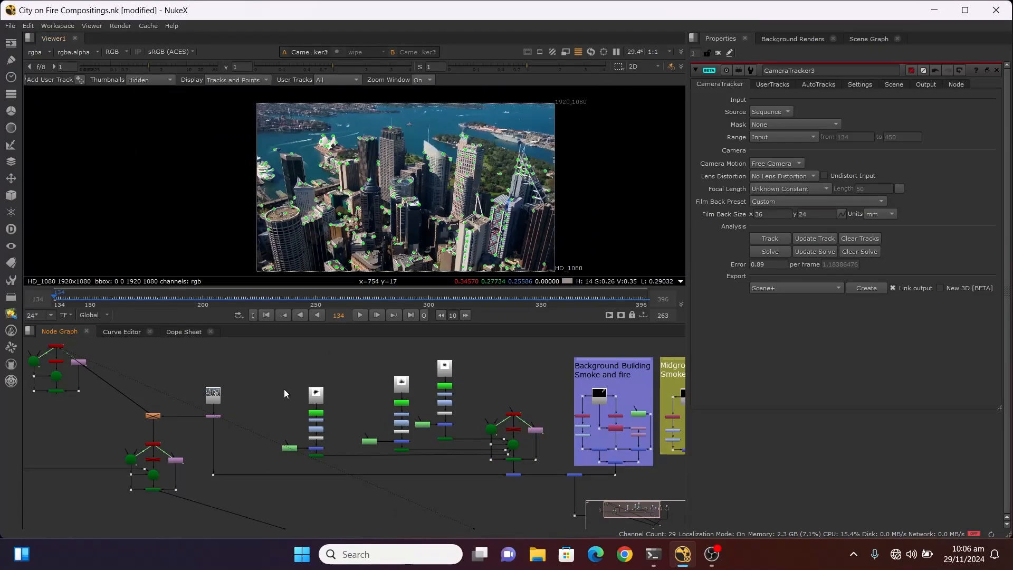
scroll(284, 388, down, 3)
scroll(286, 419, up, 2)
scroll(306, 443, down, 2)
scroll(313, 450, up, 4)
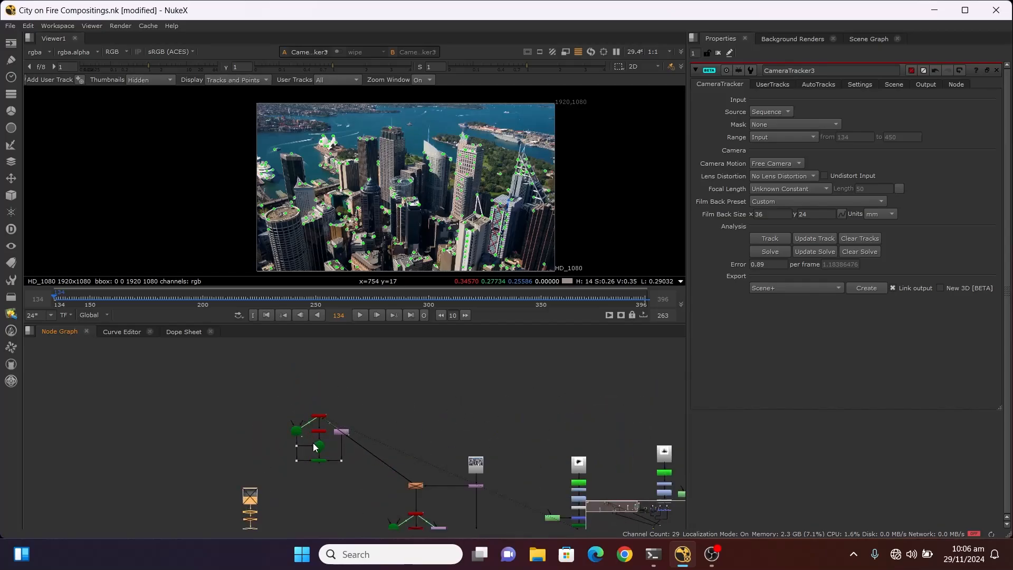
scroll(484, 144, up, 2)
scroll(484, 144, up, 3)
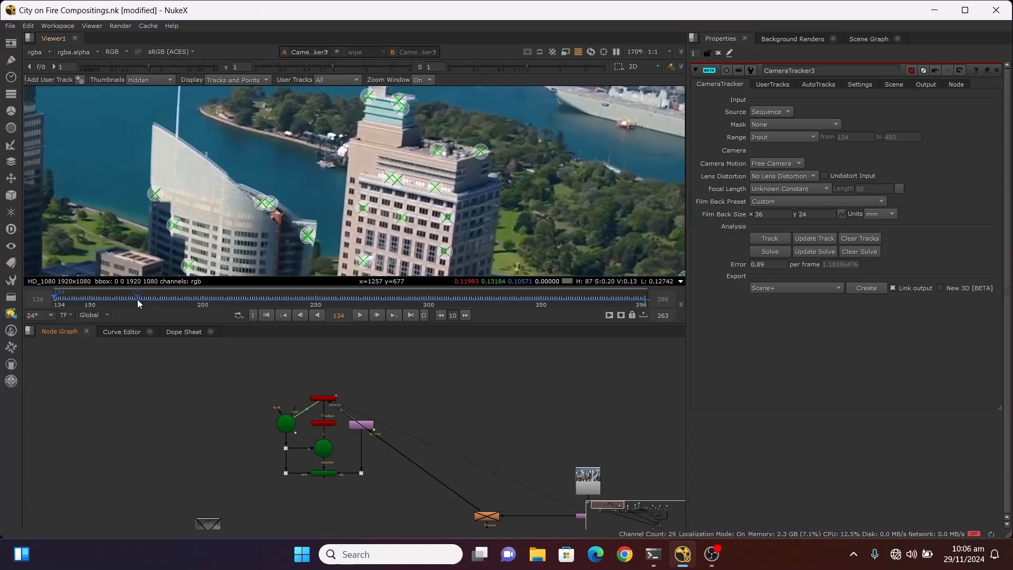
Step: At frame 268, create a card from the CameraTracker3 track point on the upper facade of the tall pink tower
drag(140, 297, 356, 296)
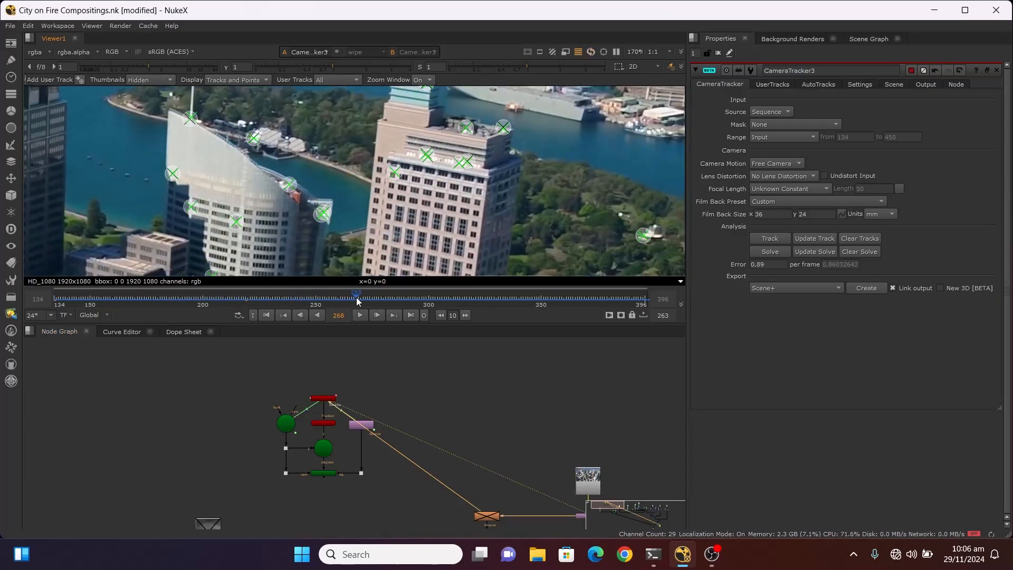
right_click(396, 172)
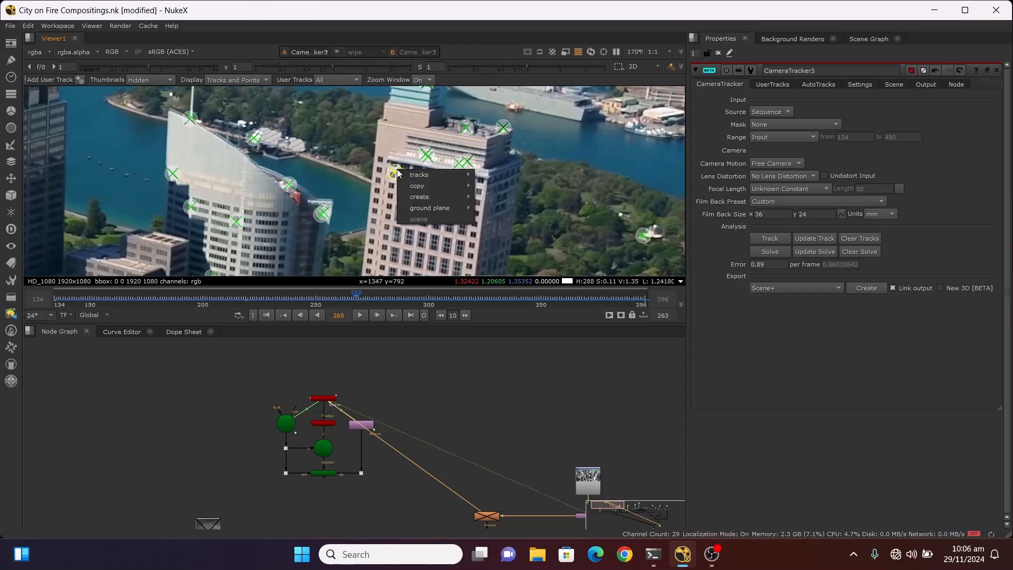
mouse_move(413, 201)
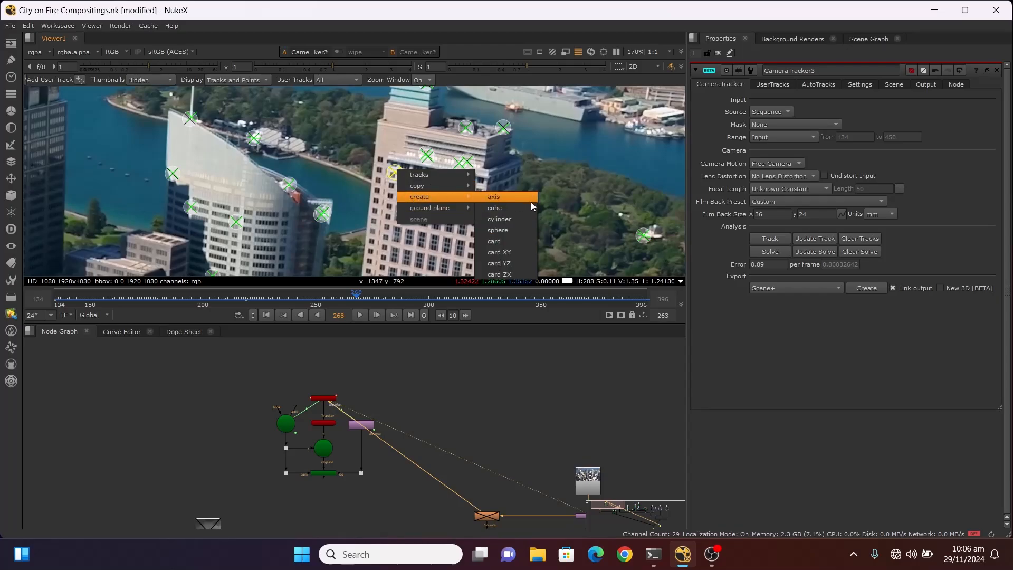
click(530, 242)
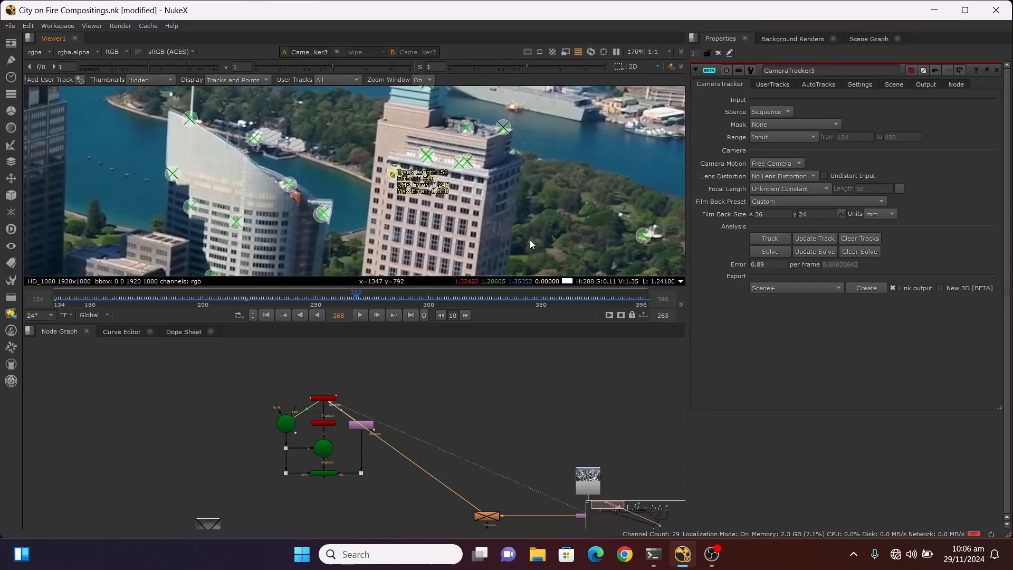
Step: Connect the new Card5 to Scene3, placing it clear of the tracker nodes, and view the ScanlineRender3 output
scroll(299, 368, down, 3)
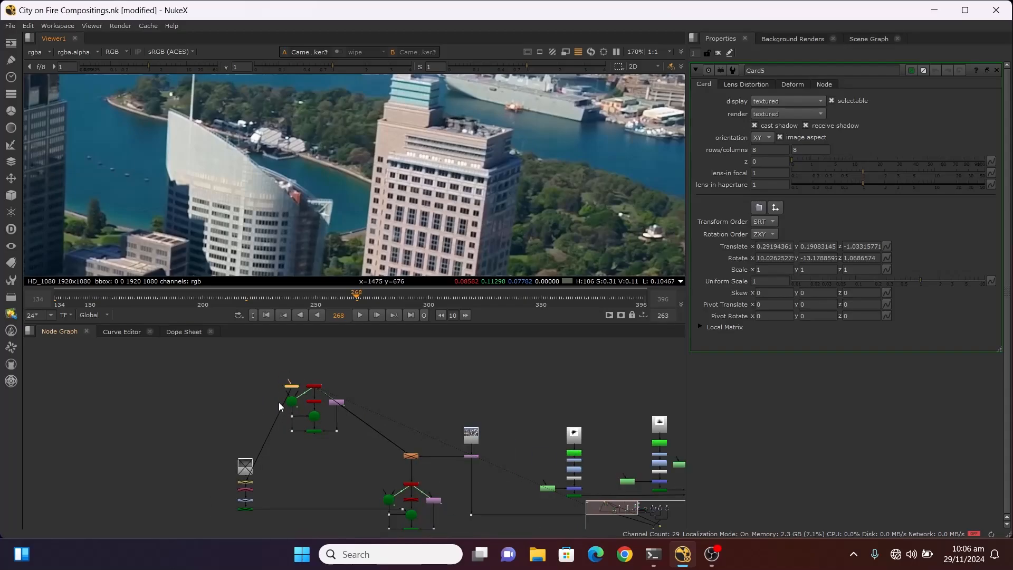
scroll(277, 370, up, 5)
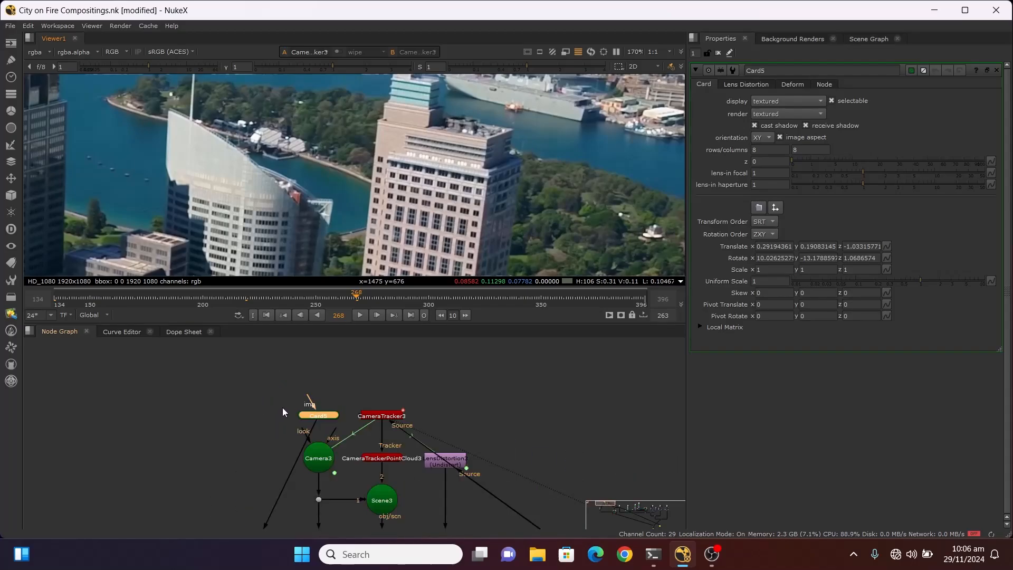
scroll(327, 387, down, 3)
drag(323, 402, 369, 446)
scroll(258, 390, up, 3)
scroll(264, 389, down, 3)
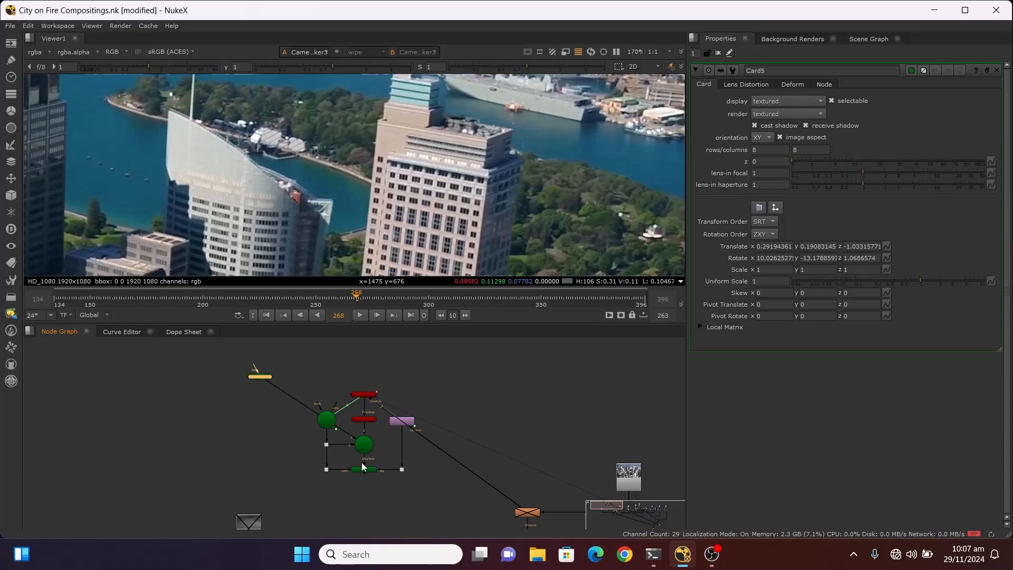
scroll(364, 469, up, 3)
click(368, 476)
key(1)
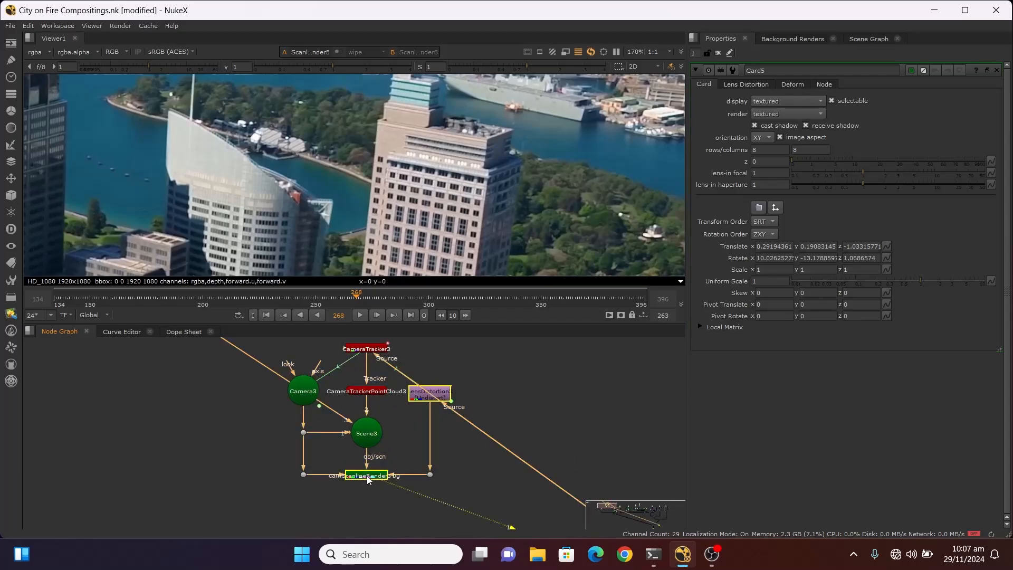
Step: Set Card5's display and render modes to wireframe and its uniform scale to 0.084
scroll(414, 180, down, 8)
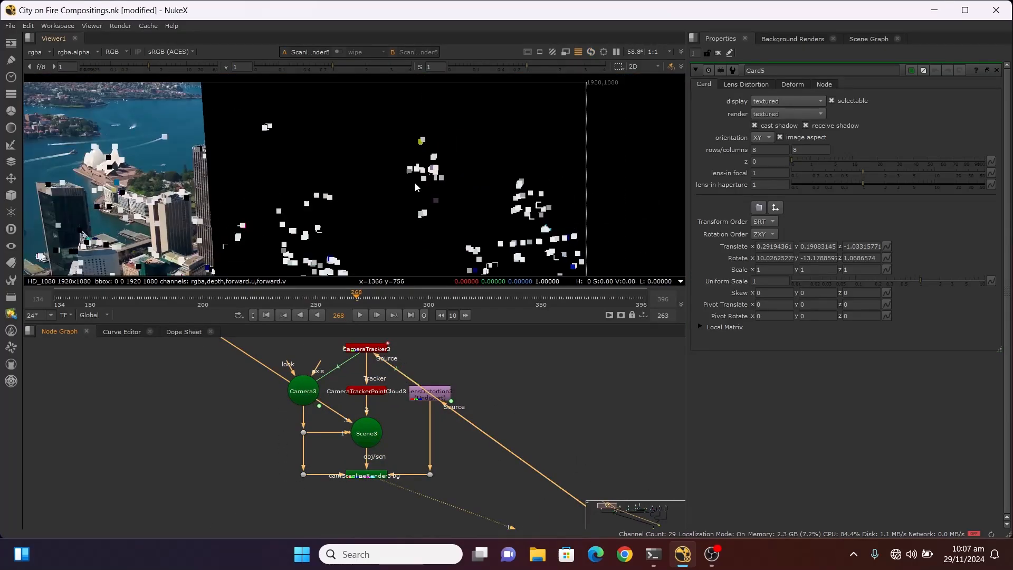
scroll(419, 195, up, 4)
scroll(334, 467, down, 5)
scroll(285, 422, up, 7)
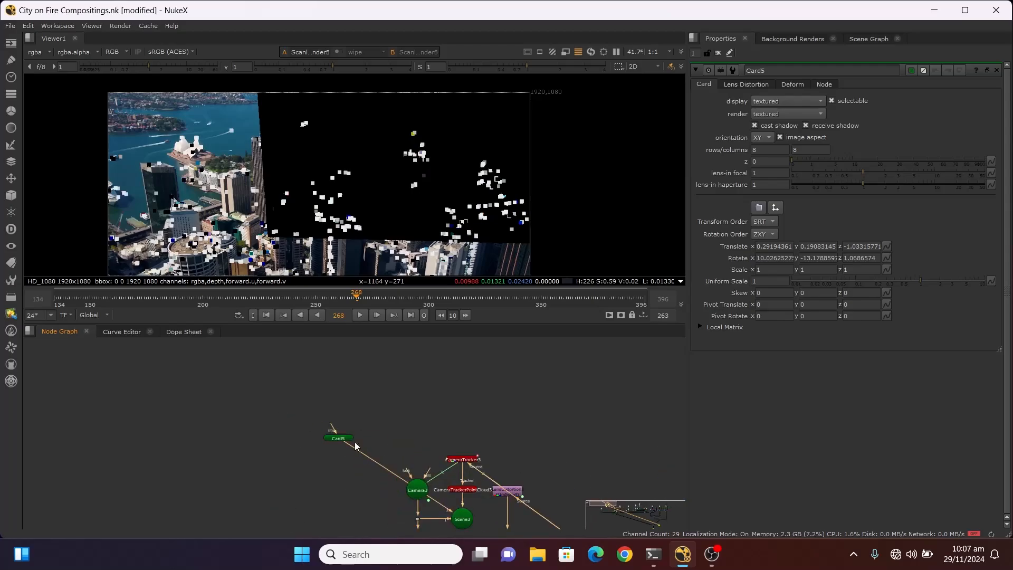
click(276, 432)
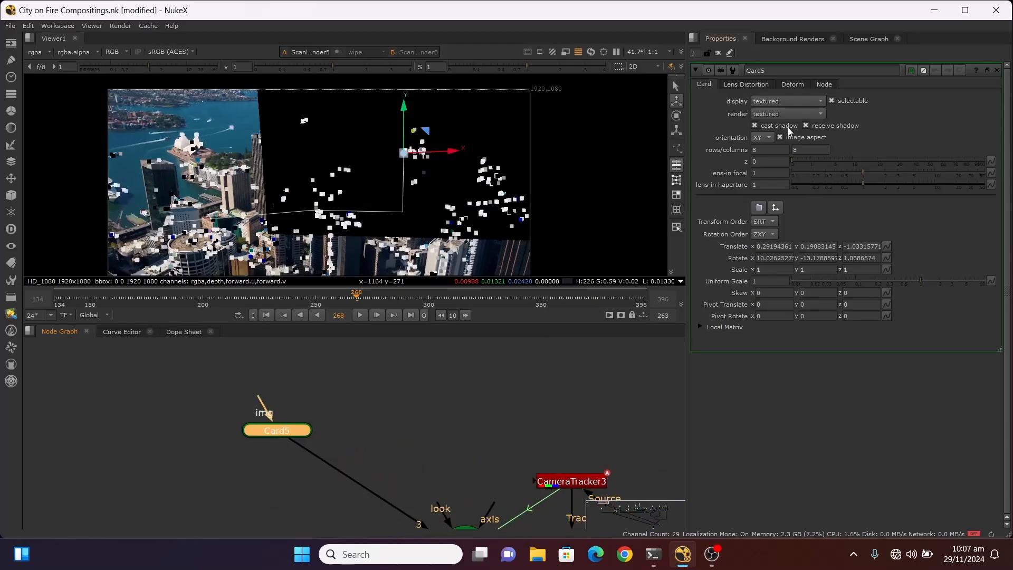
click(786, 101)
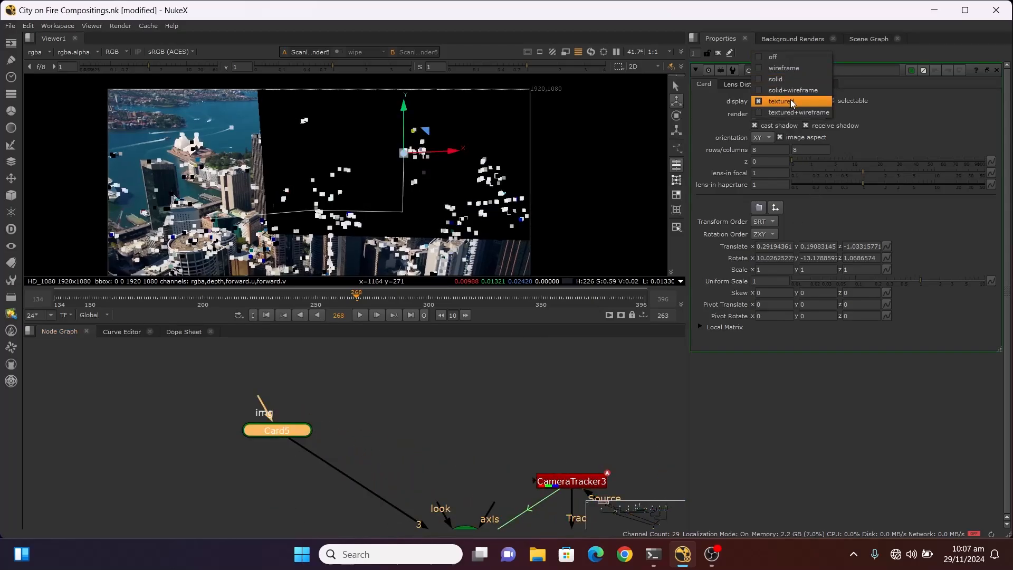
click(794, 68)
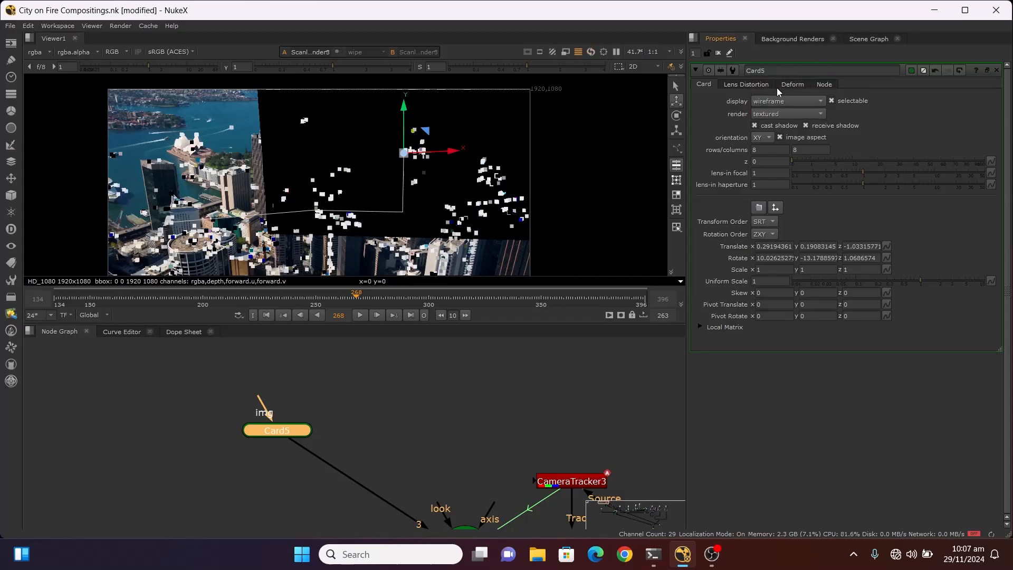
click(781, 114)
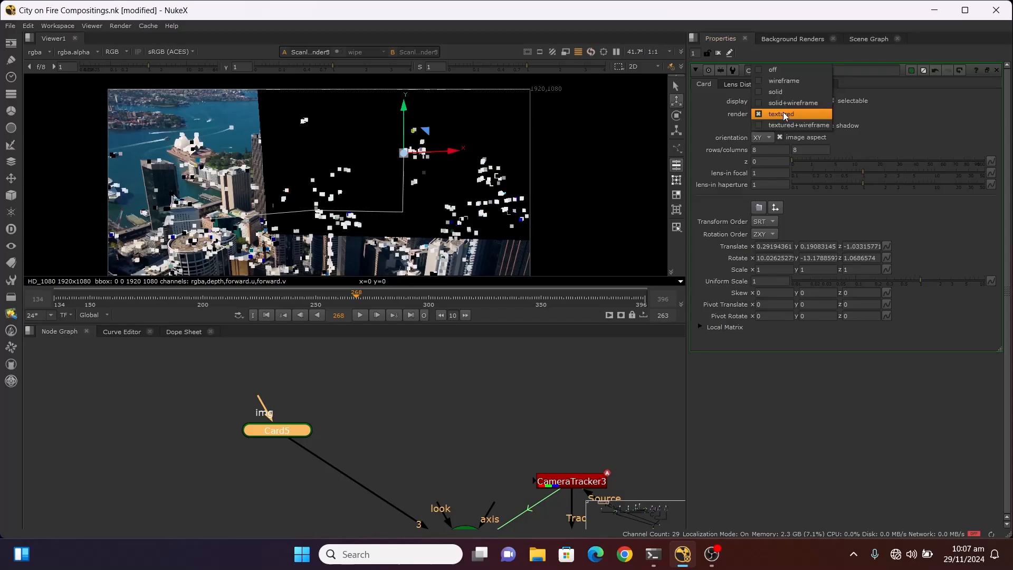
click(785, 80)
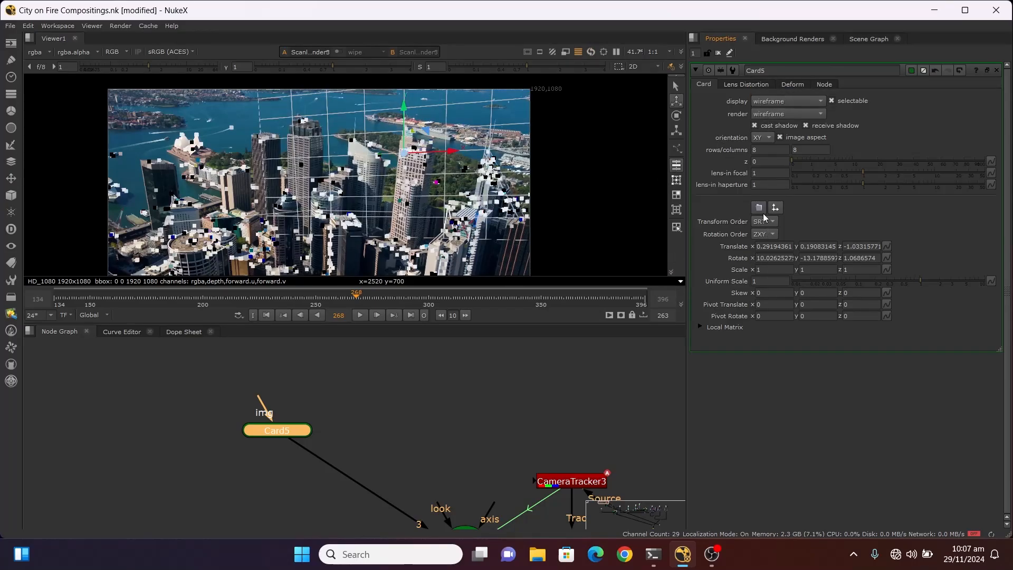
drag(932, 283, 854, 280)
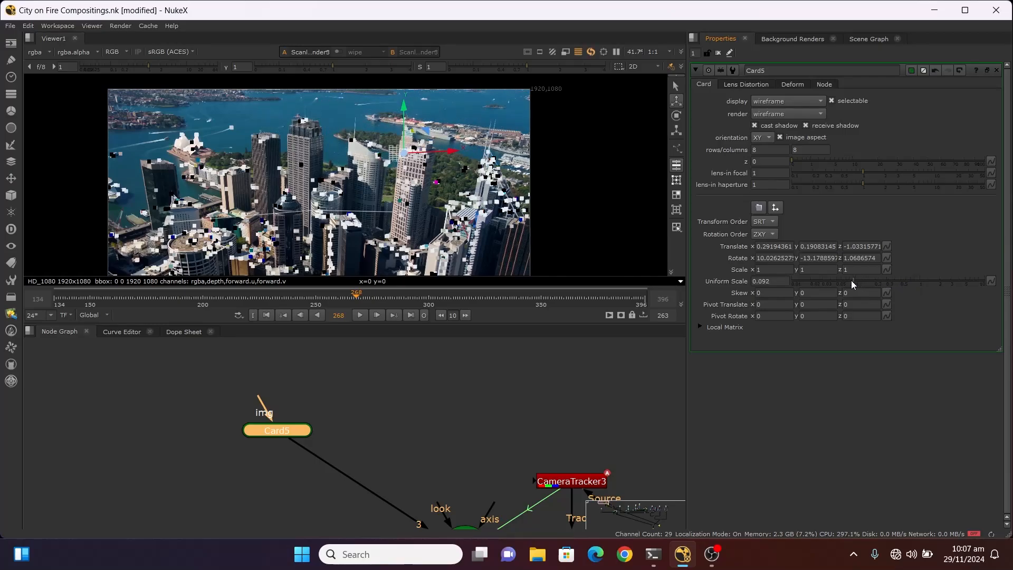
scroll(406, 170, up, 6)
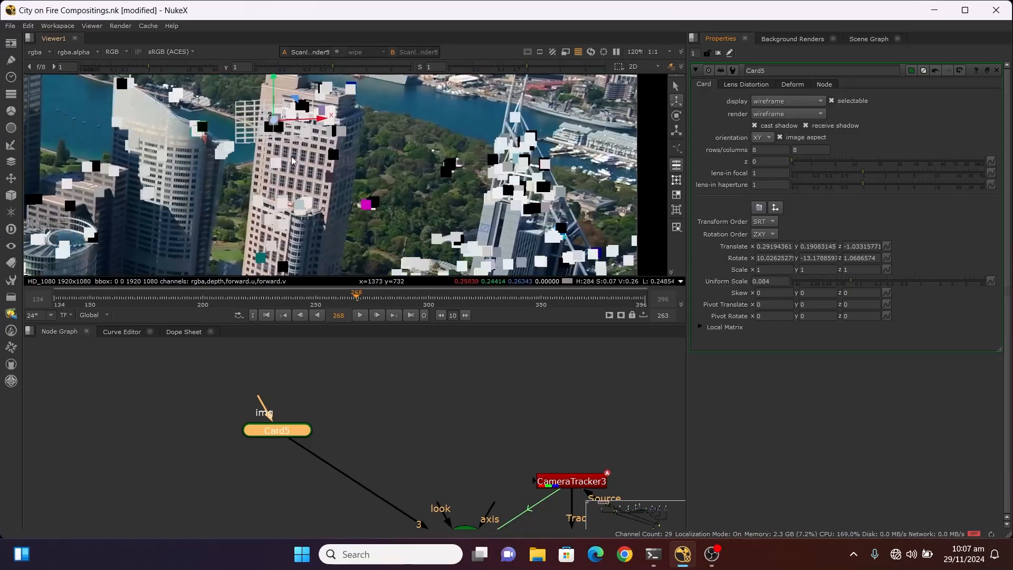
Step: Disable the CameraTrackerPointCloud3 node so only the card is rendered over the plate
scroll(354, 405, down, 8)
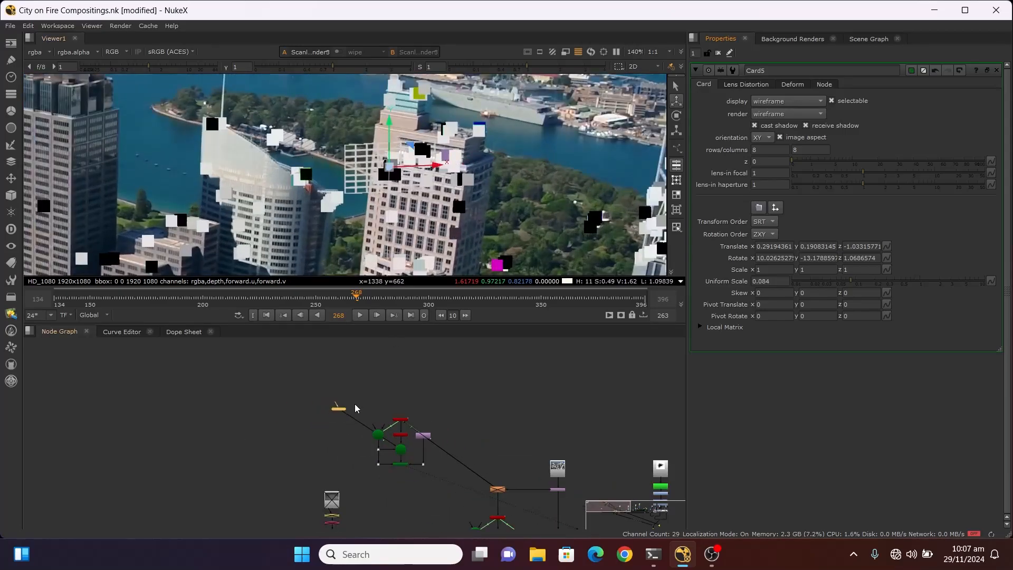
scroll(367, 431, up, 5)
click(463, 443)
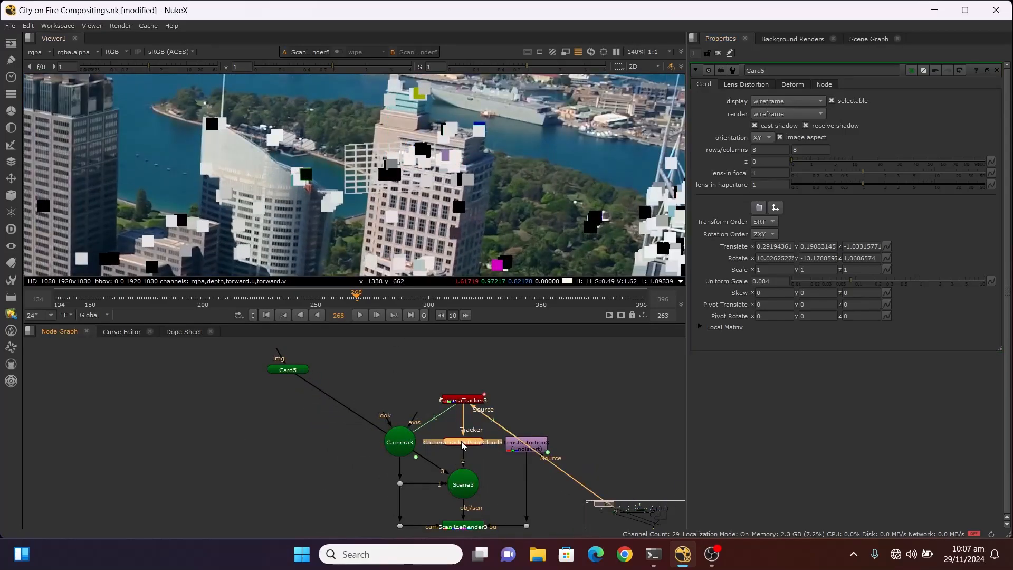
key(d)
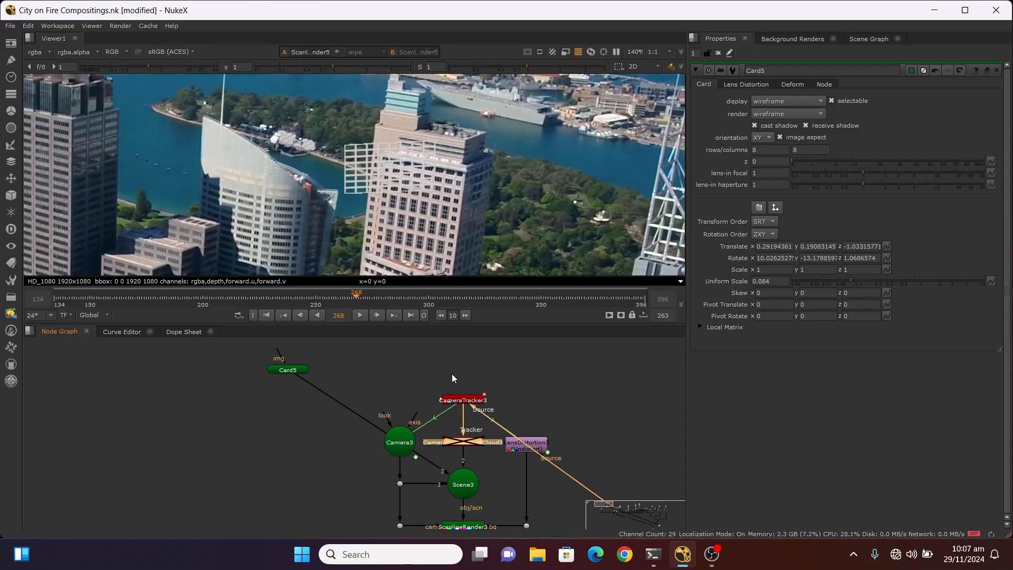
Step: Play the shot from frame 268 to check how the wireframe card sticks to the tower
scroll(364, 205, up, 2)
scroll(385, 193, down, 2)
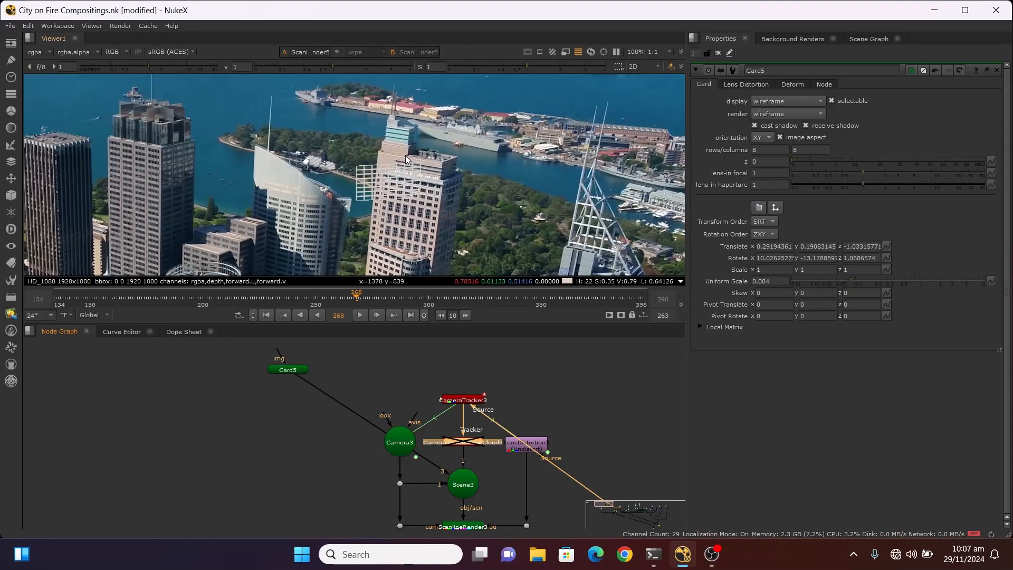
scroll(405, 155, up, 4)
click(360, 315)
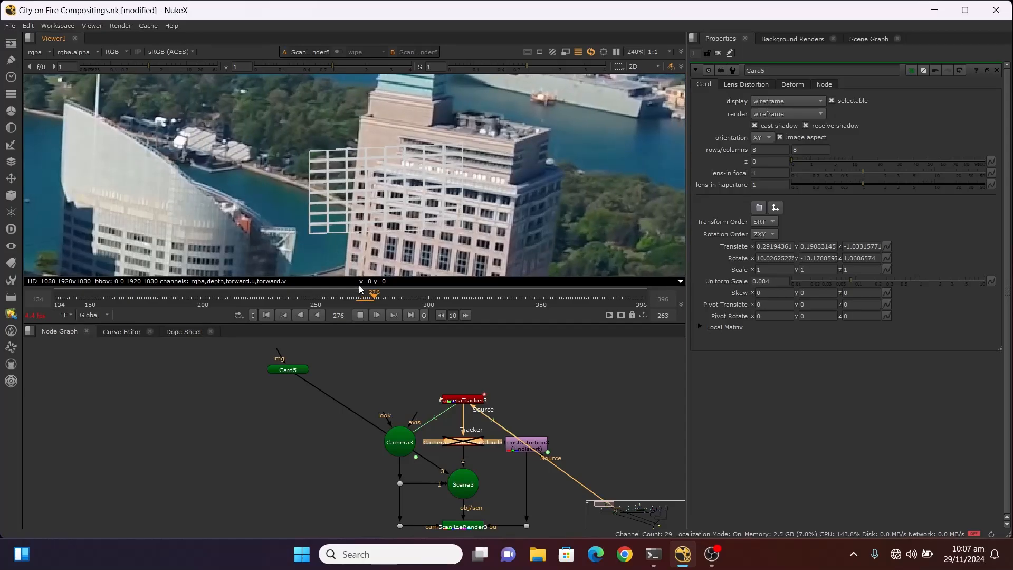
scroll(379, 169, down, 2)
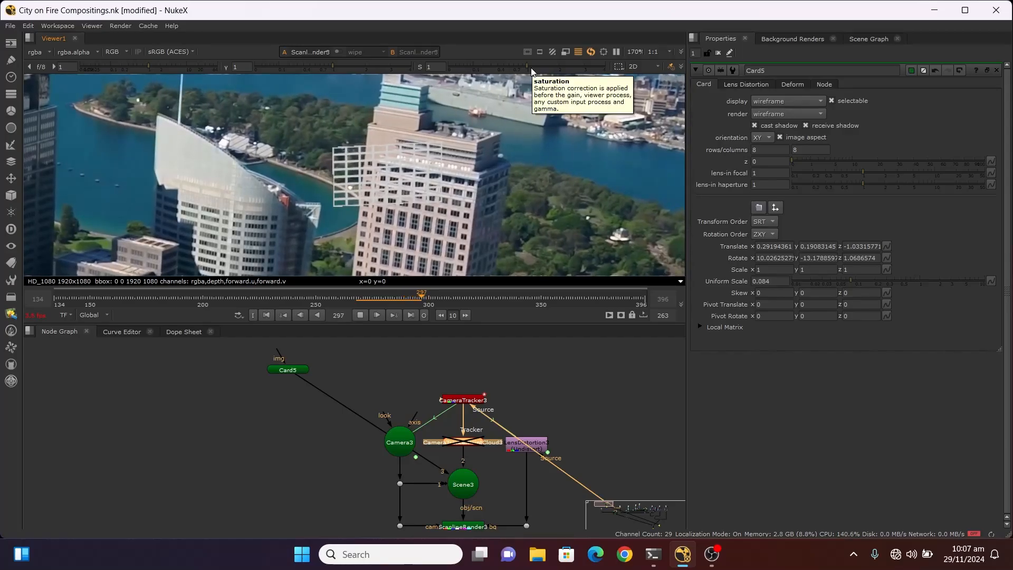
scroll(452, 140, down, 6)
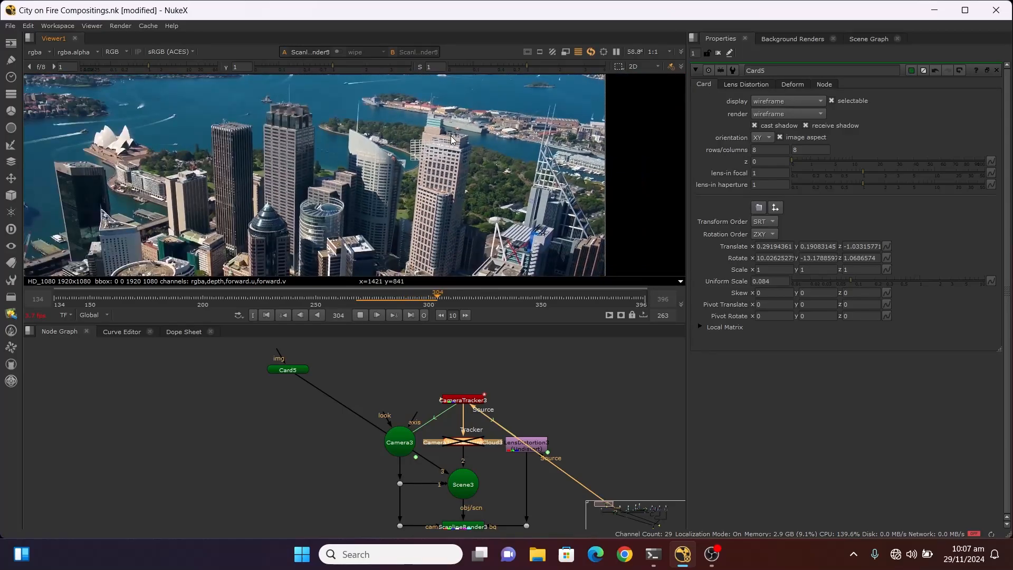
click(361, 315)
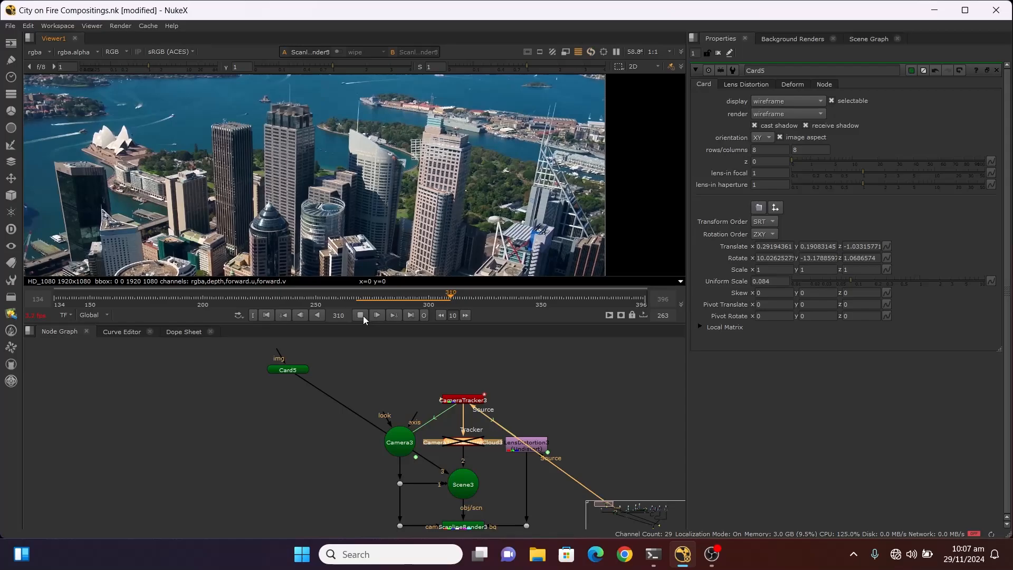
Step: Examine the damage image branches and their tracked scene setup in the node graph, and view the Reformat1 city plate
scroll(421, 406, down, 5)
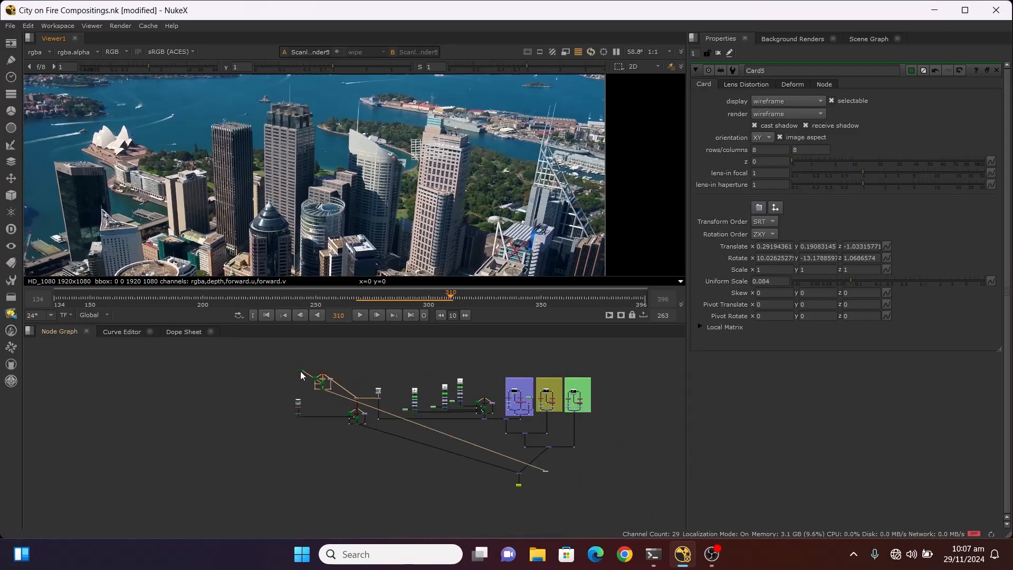
scroll(370, 435, down, 5)
scroll(544, 408, up, 8)
scroll(426, 412, down, 5)
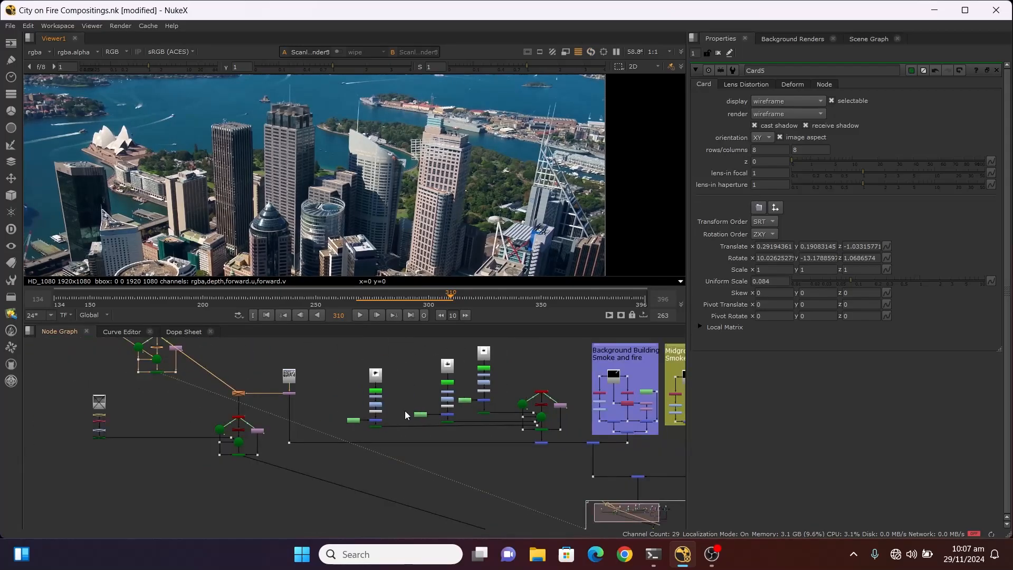
scroll(416, 402, down, 2)
middle_drag(415, 402, 386, 422)
scroll(443, 419, up, 4)
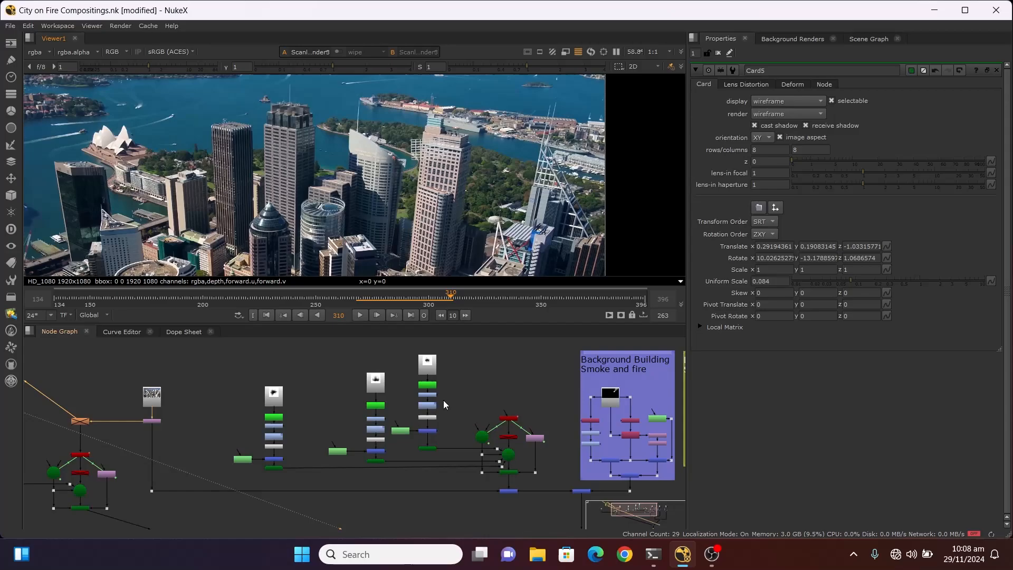
scroll(444, 372, up, 4)
scroll(474, 384, down, 3)
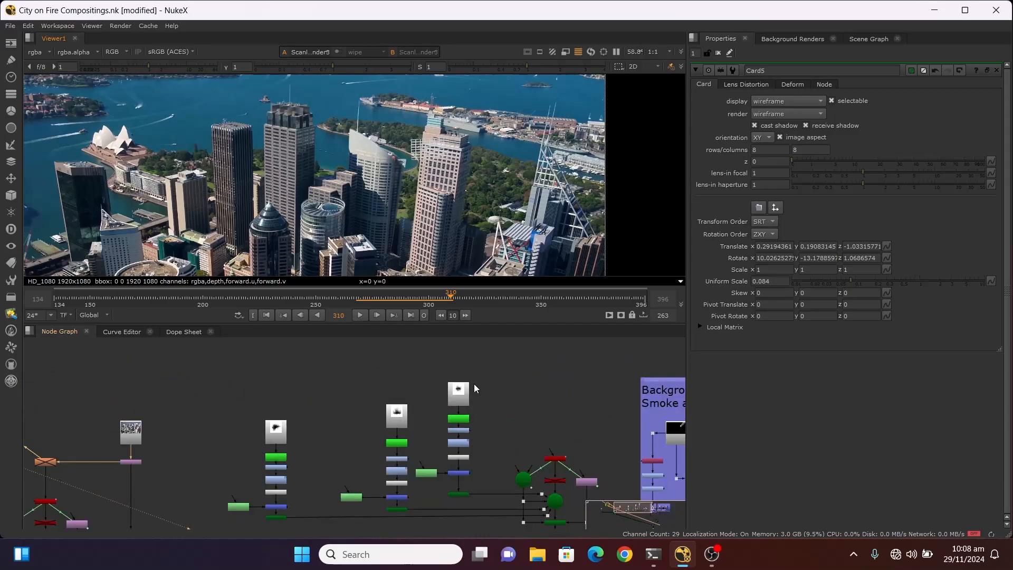
scroll(474, 425, down, 4)
scroll(482, 461, up, 4)
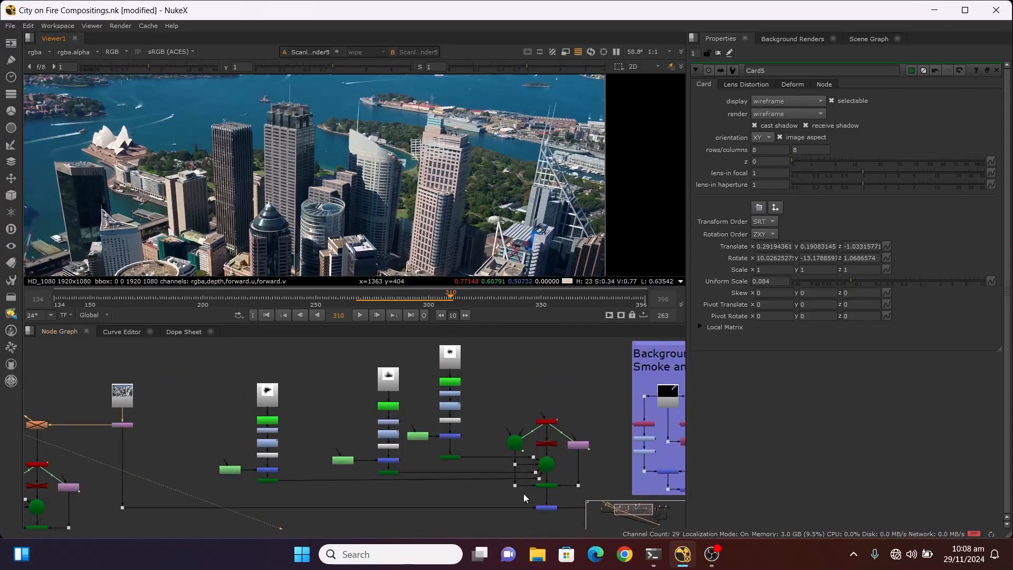
scroll(347, 396, down, 3)
scroll(175, 432, up, 3)
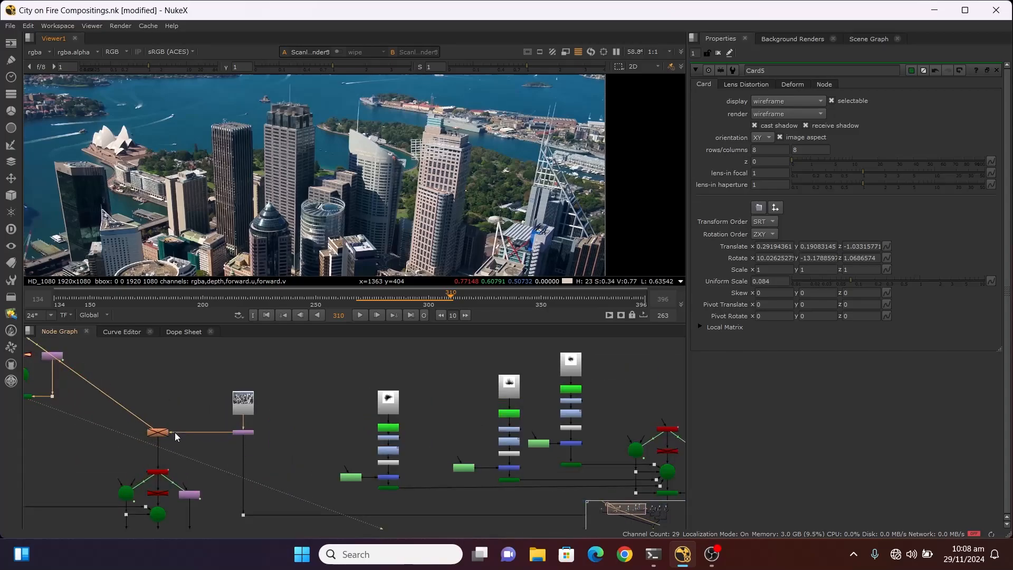
key(1)
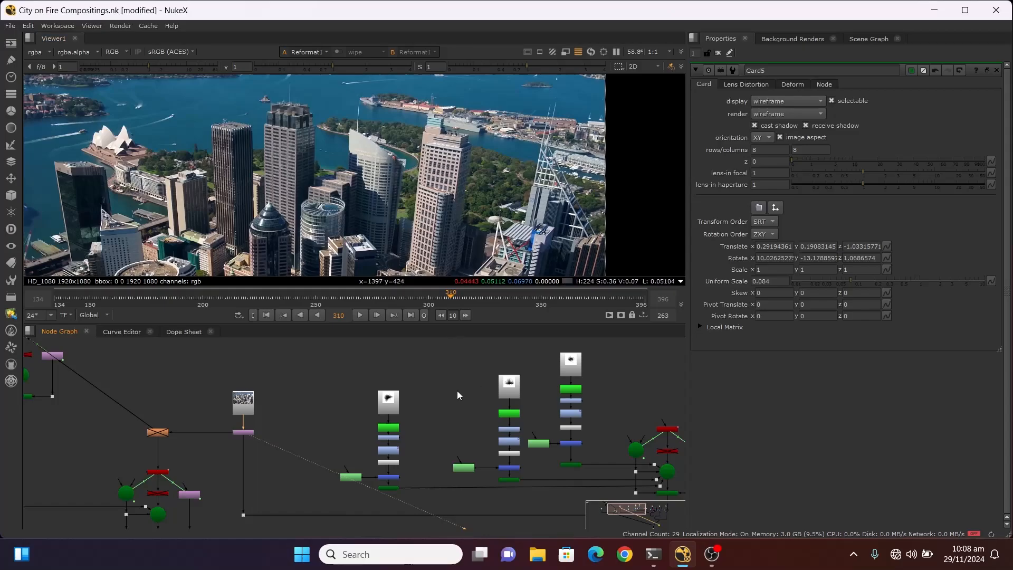
Step: View the Damage_02.jpg image from Read7 in full
scroll(502, 426, up, 3)
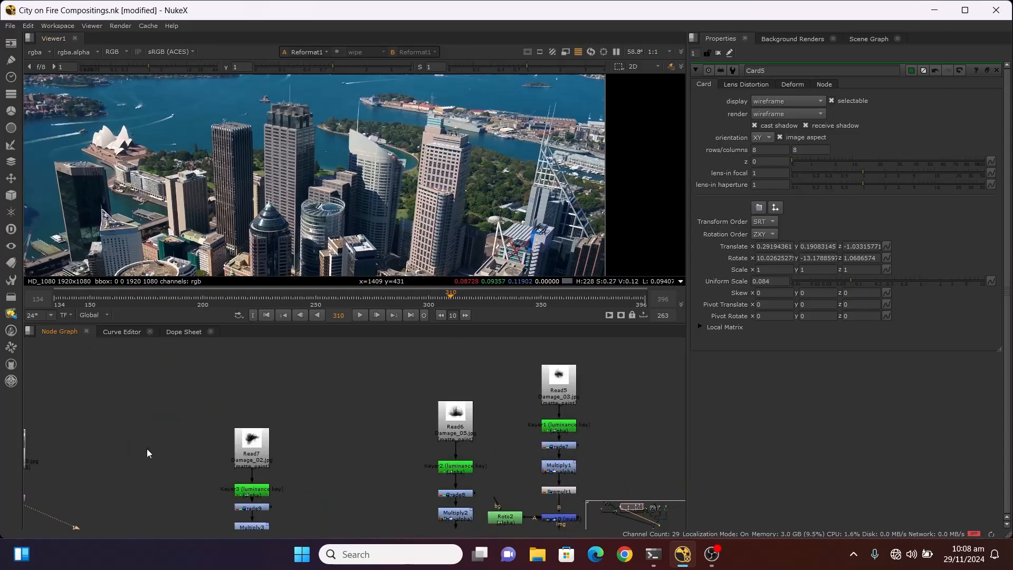
click(251, 438)
key(1)
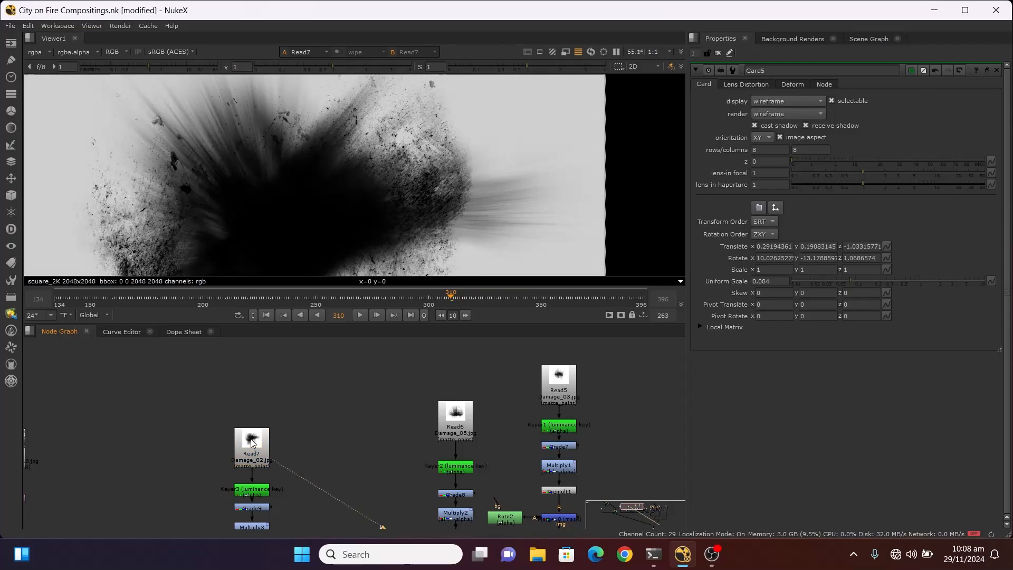
scroll(425, 153, down, 4)
scroll(423, 164, up, 2)
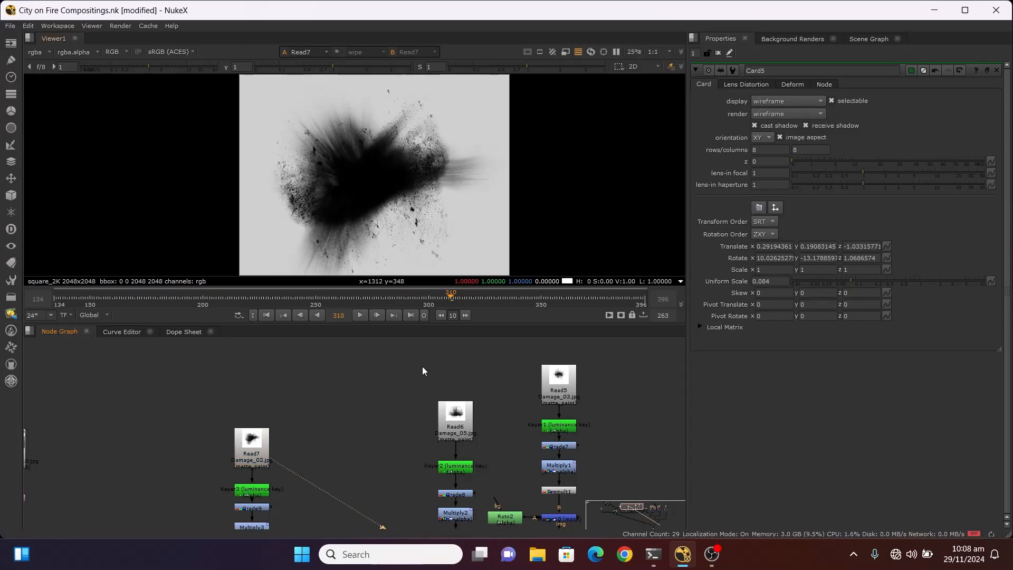
Step: Compare the Damage_05.jpg, Damage_03.jpg and Damage_02.jpg source images from Read6, Read5 and Read7 in the viewer
click(454, 423)
key(1)
click(565, 384)
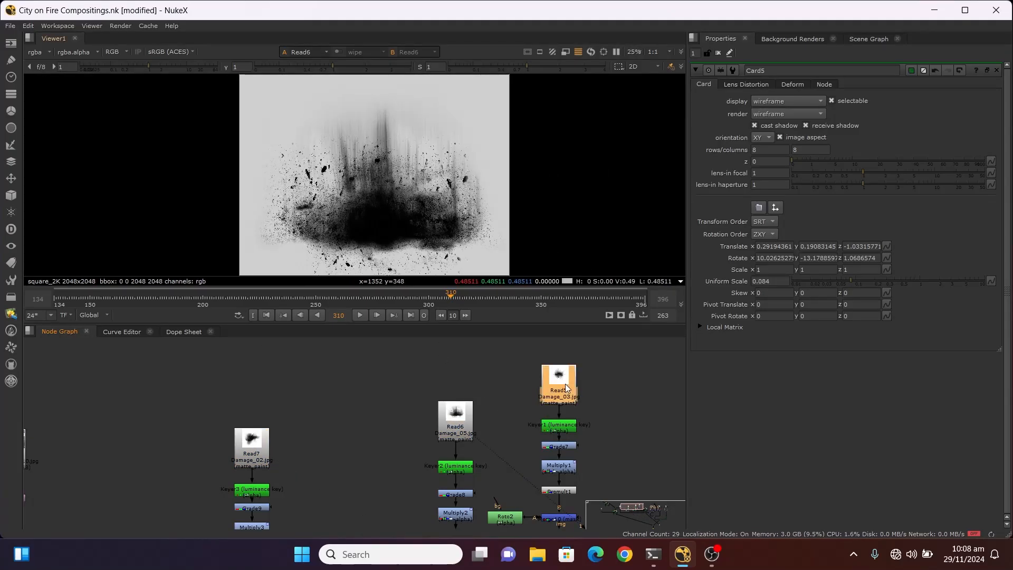
key(1)
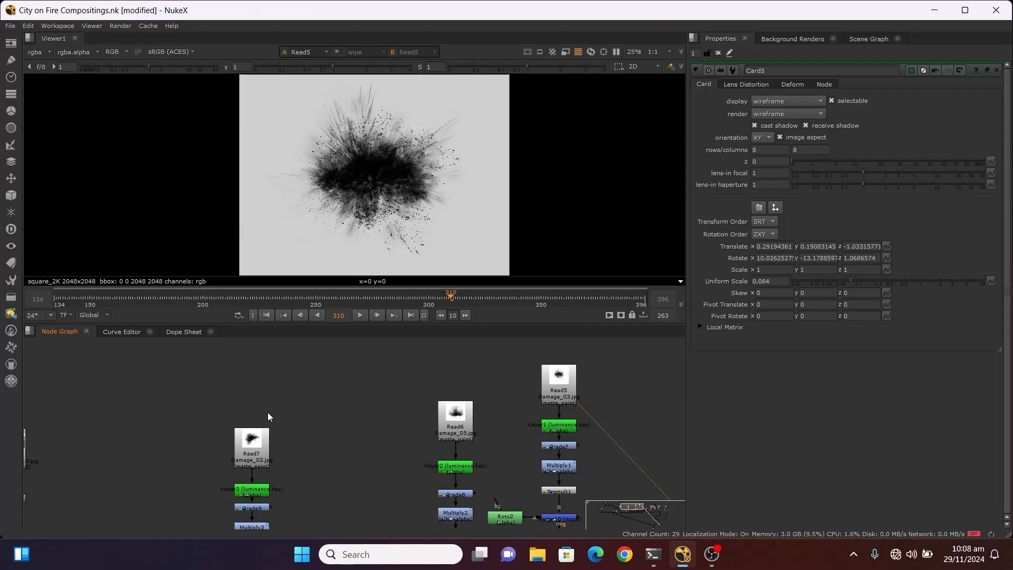
click(258, 448)
key(1)
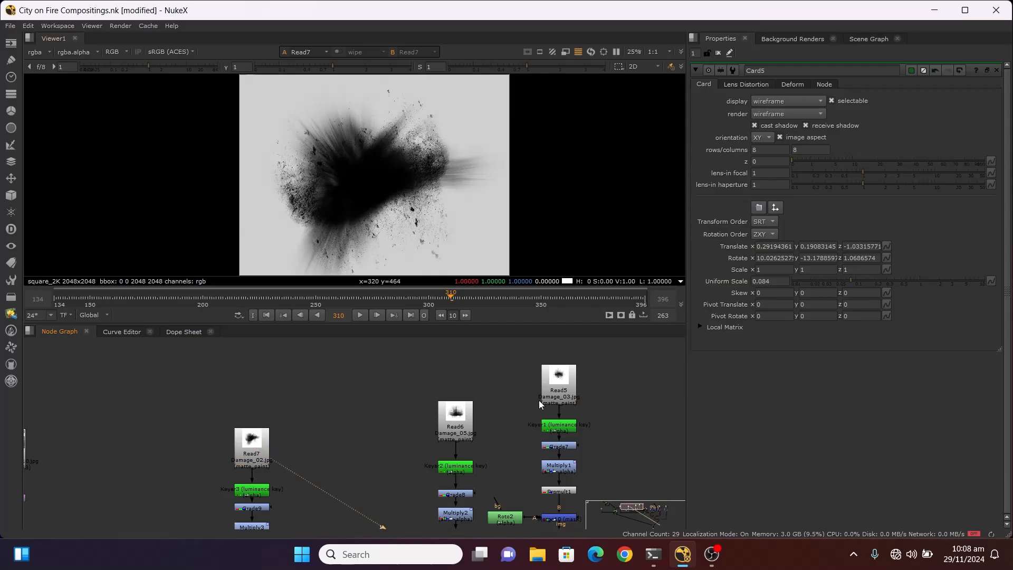
click(465, 432)
key(1)
right_click(463, 432)
click(400, 405)
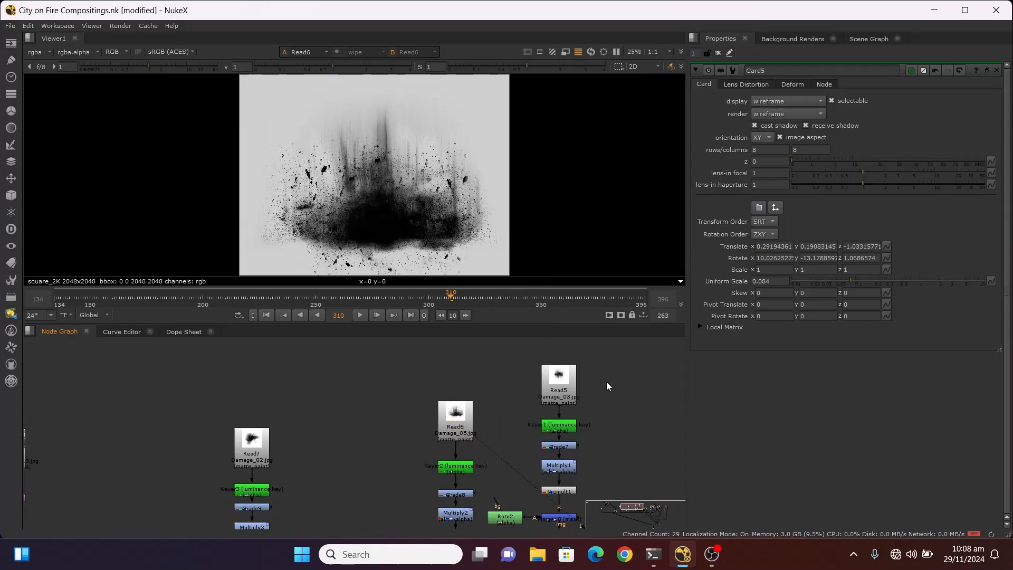
click(574, 379)
key(1)
click(539, 385)
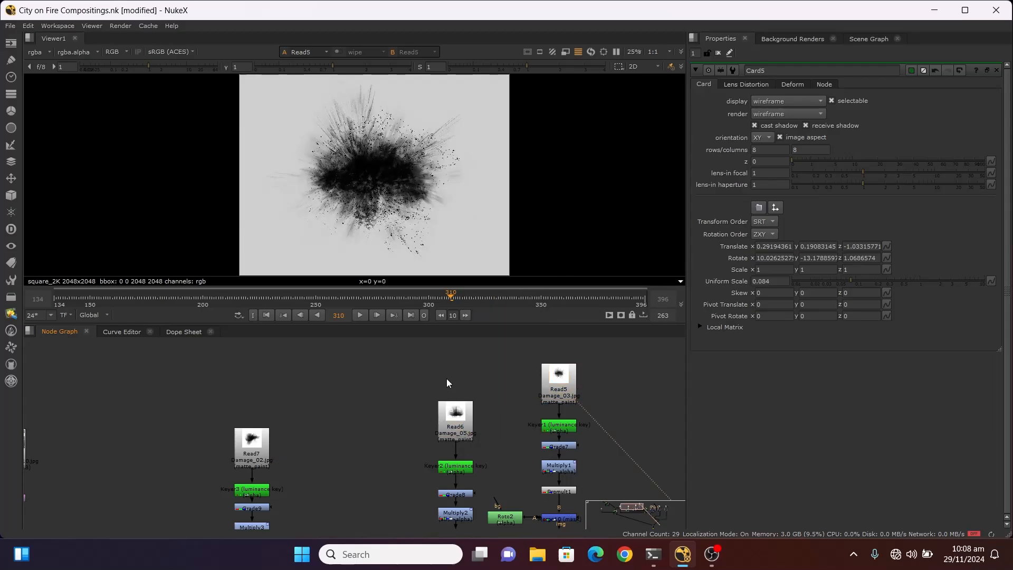
Step: Compare the alpha and color channels of the Damage_03.jpg image from Read5 to check whether it has an alpha
scroll(446, 378, down, 4)
scroll(437, 376, up, 3)
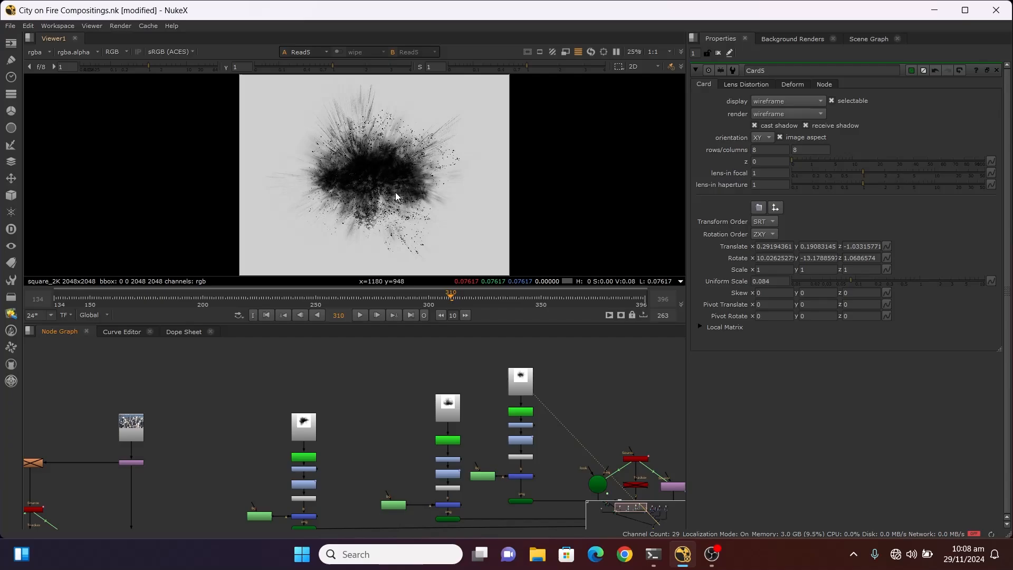
scroll(388, 181, down, 5)
scroll(389, 181, up, 5)
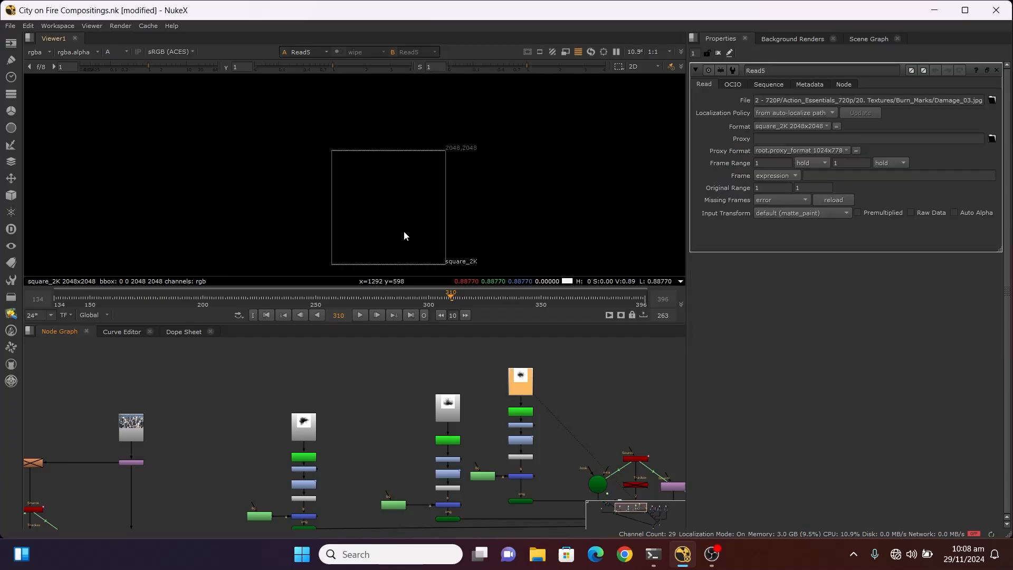
scroll(401, 220, up, 3)
key(a)
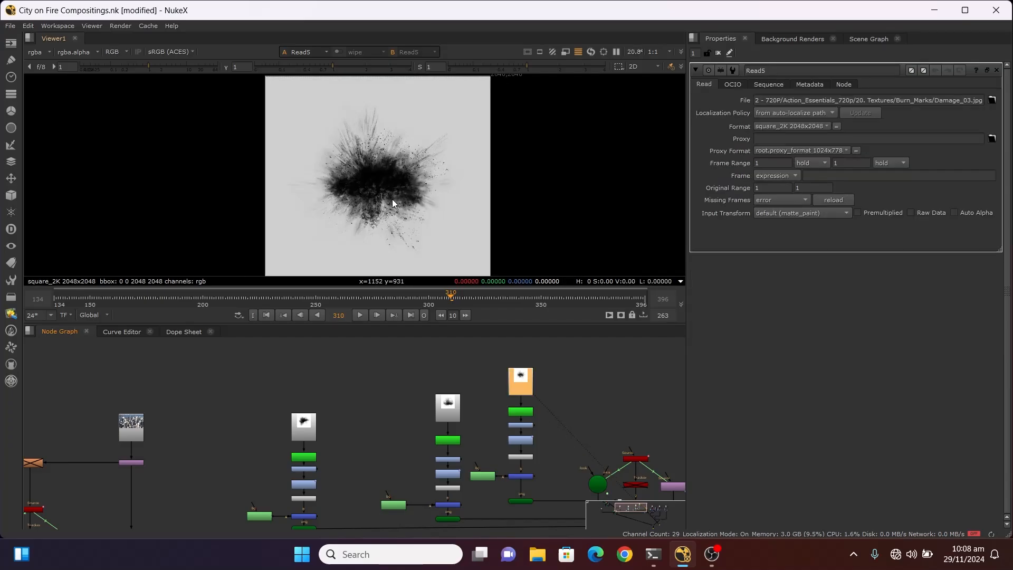
key(a)
key(a)
key(a)
key(a)
key(a)
key(a)
key(a)
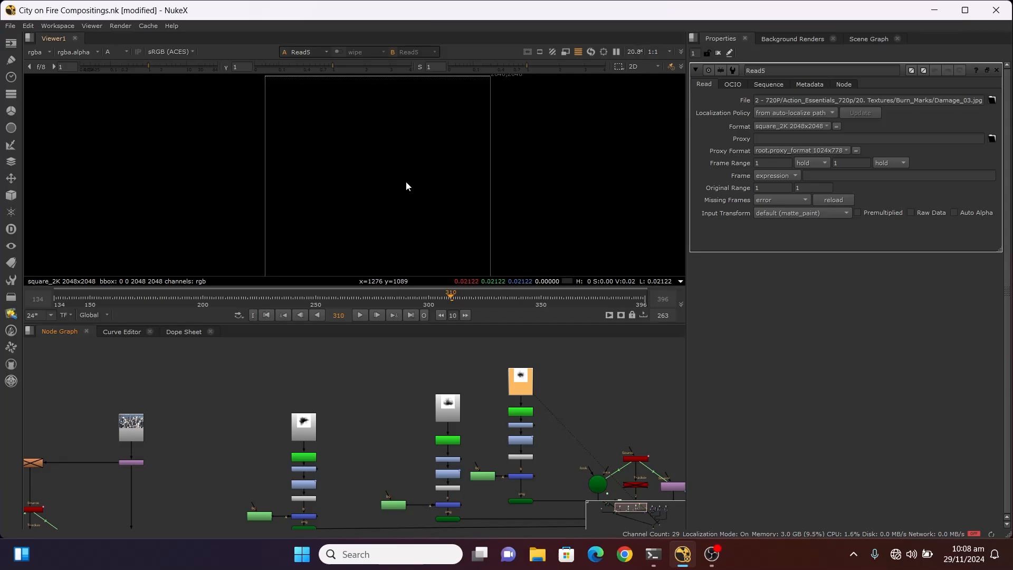
key(a)
scroll(364, 174, down, 2)
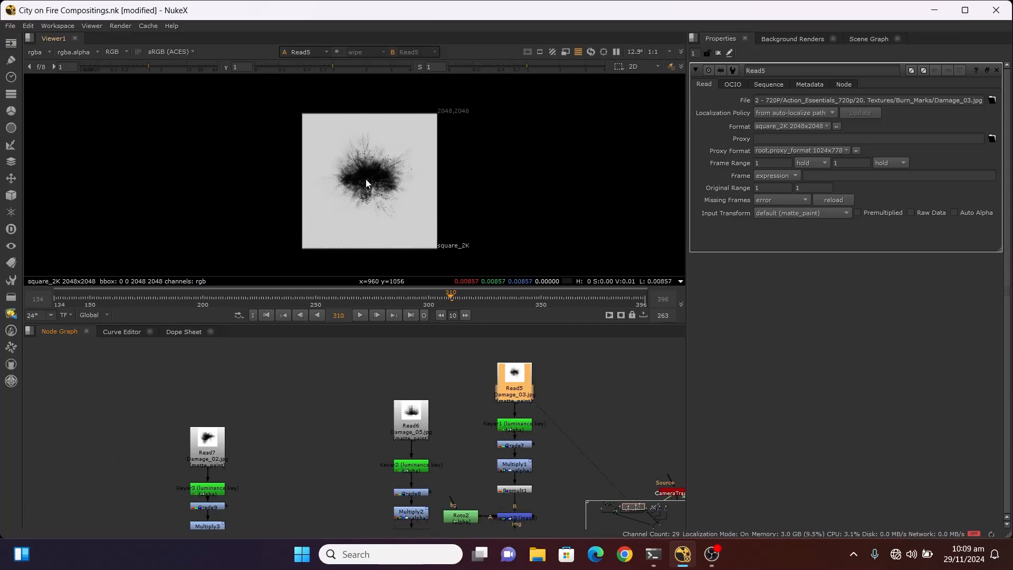
scroll(364, 177, up, 2)
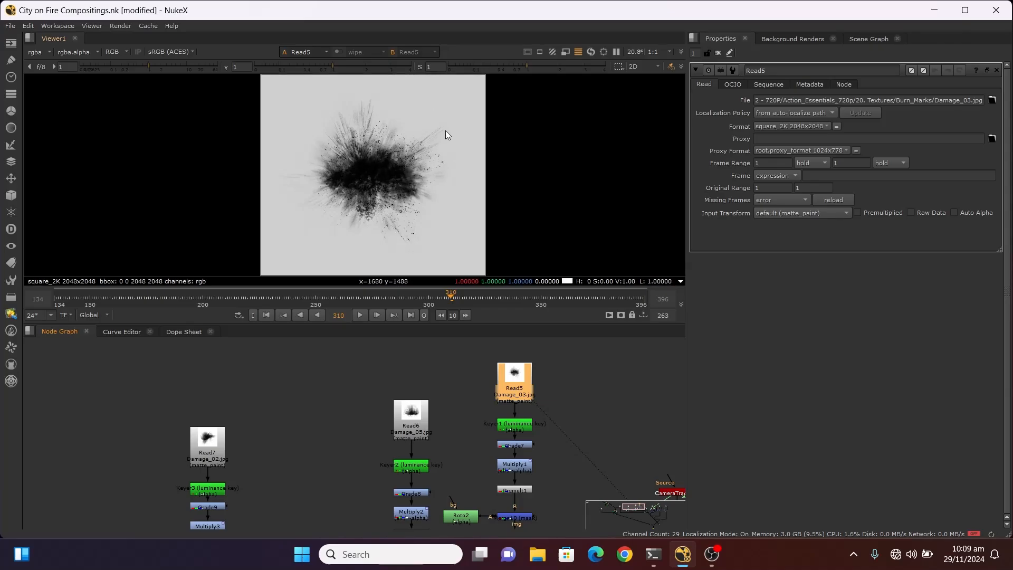
scroll(372, 198, down, 1)
scroll(416, 170, up, 2)
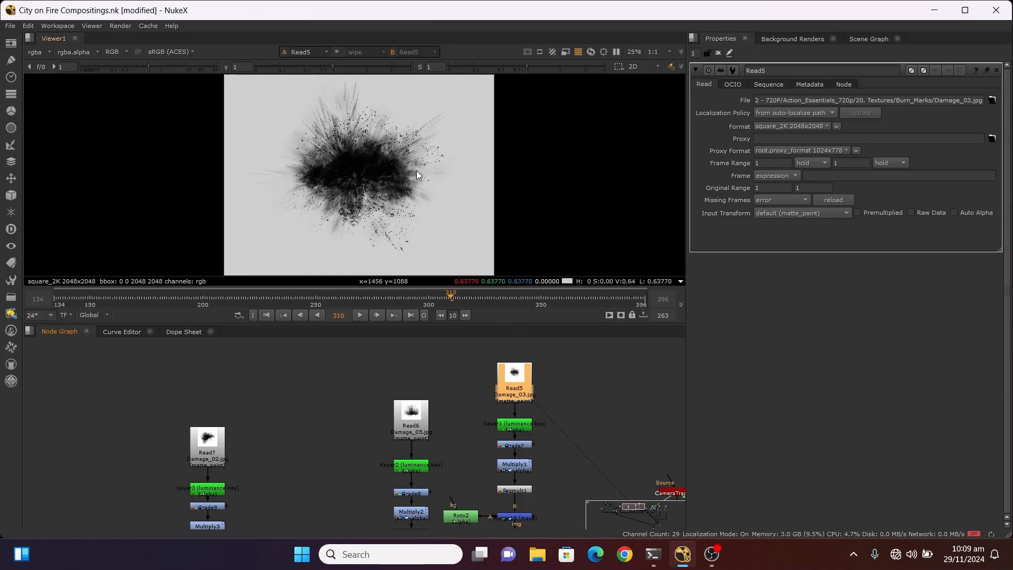
scroll(381, 158, down, 3)
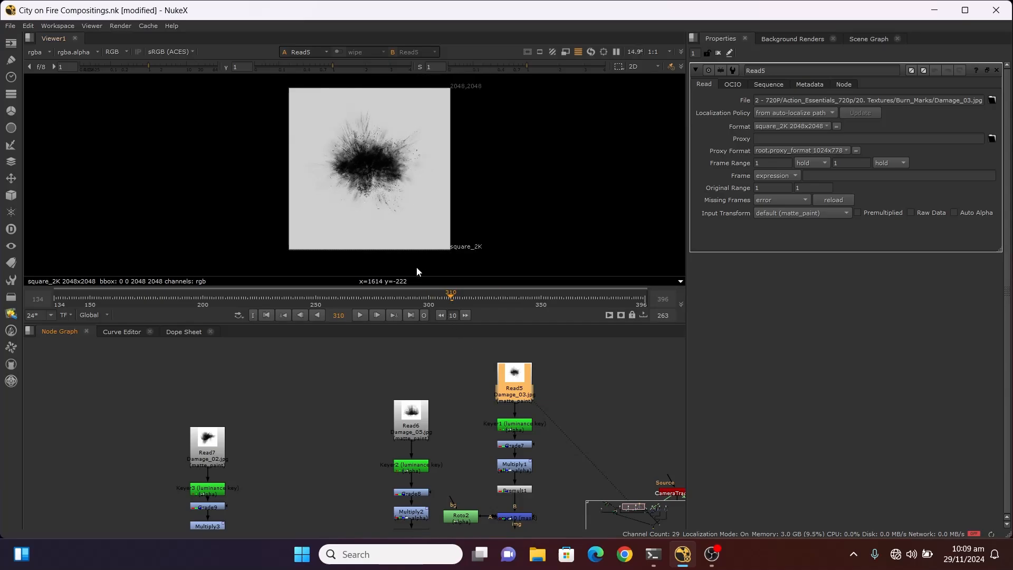
Step: Disable the Grade7, Multiply1 and Premult1 nodes in the Damage_03.jpg branch
scroll(522, 420, up, 1)
scroll(522, 412, down, 2)
scroll(518, 424, up, 4)
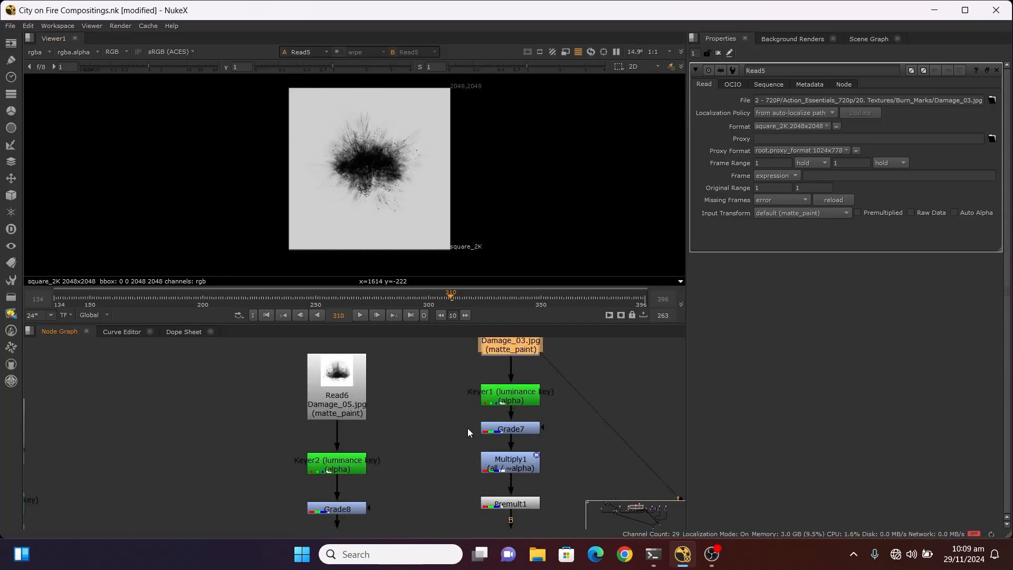
drag(457, 421, 570, 470)
key(d)
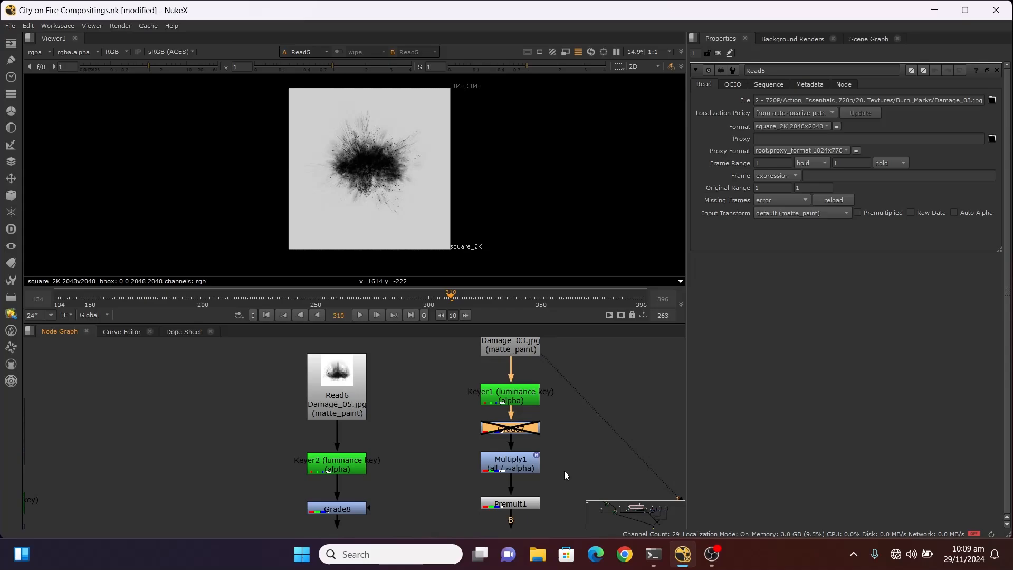
click(522, 469)
key(d)
click(516, 503)
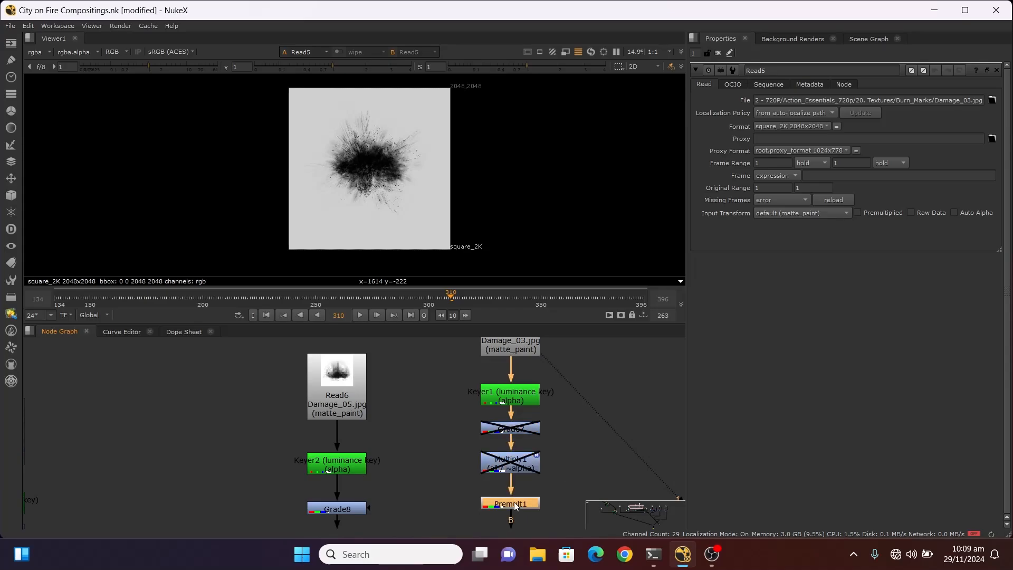
key(d)
Step: Disable the mask Merge node above Card2 and the Roto2 node feeding it
scroll(436, 404, down, 1)
scroll(436, 404, down, 2)
scroll(455, 454, up, 2)
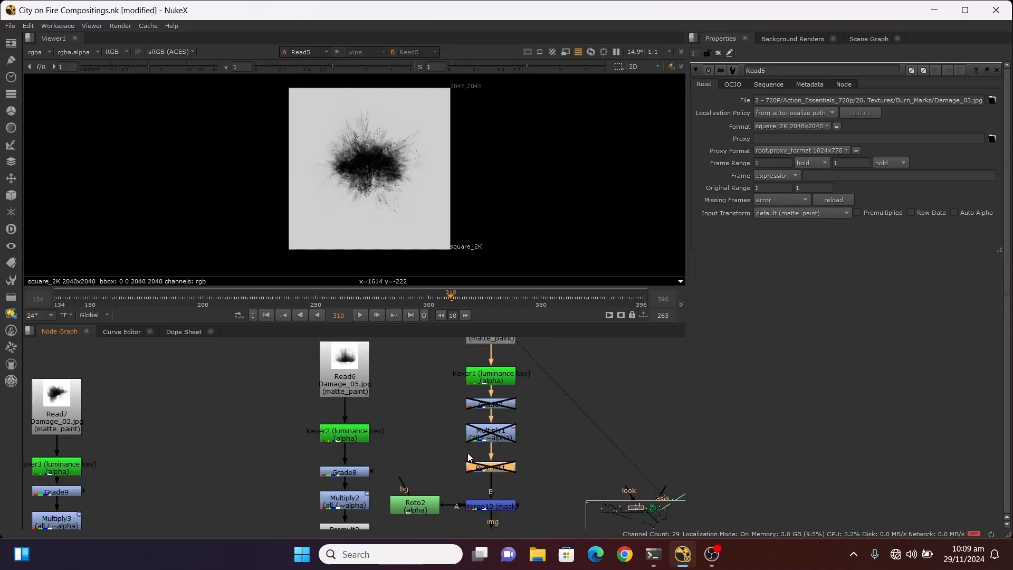
click(488, 507)
key(d)
click(413, 506)
key(d)
scroll(441, 422, down, 4)
scroll(446, 466, up, 3)
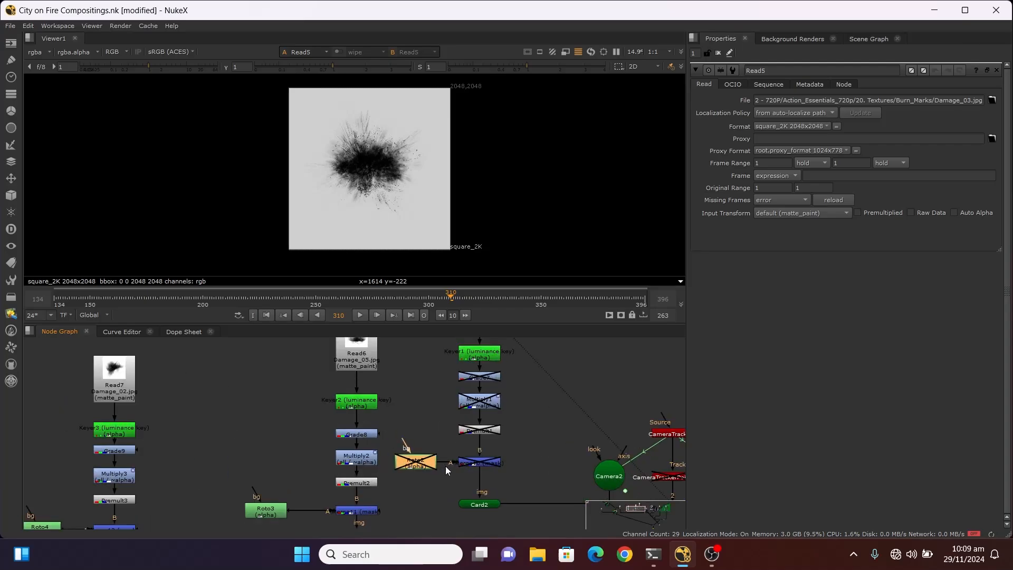
Step: Open the properties of the Keyer1 luminance key below the Damage_03.jpg image
scroll(449, 470, down, 3)
scroll(473, 394, up, 2)
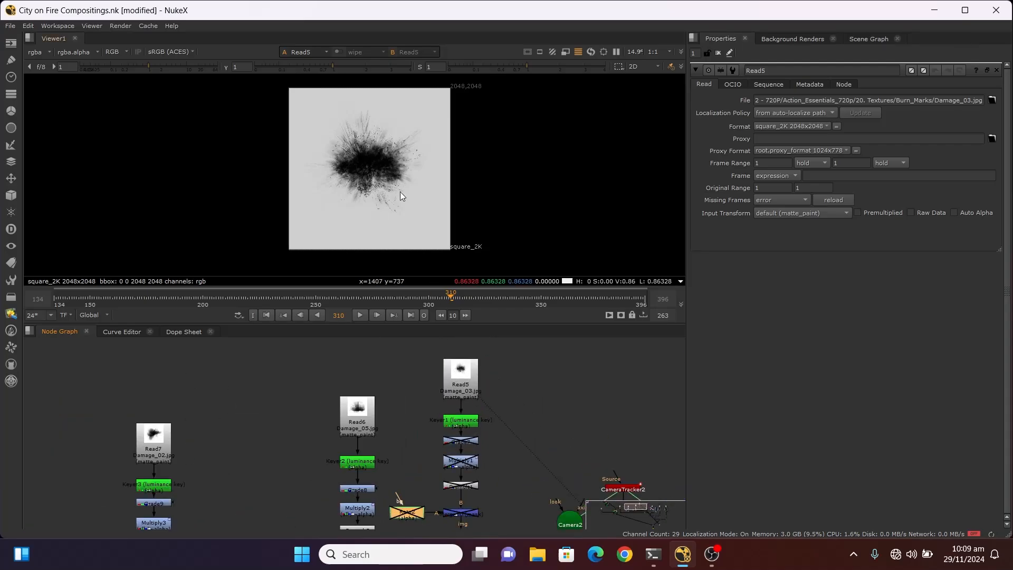
scroll(402, 193, up, 2)
scroll(404, 191, down, 2)
click(460, 426)
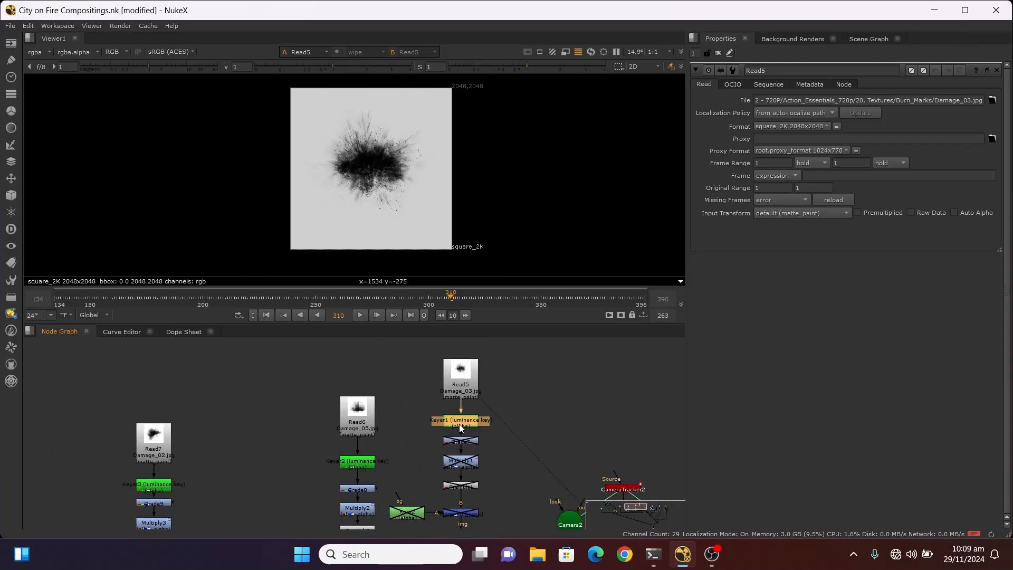
double_click(462, 425)
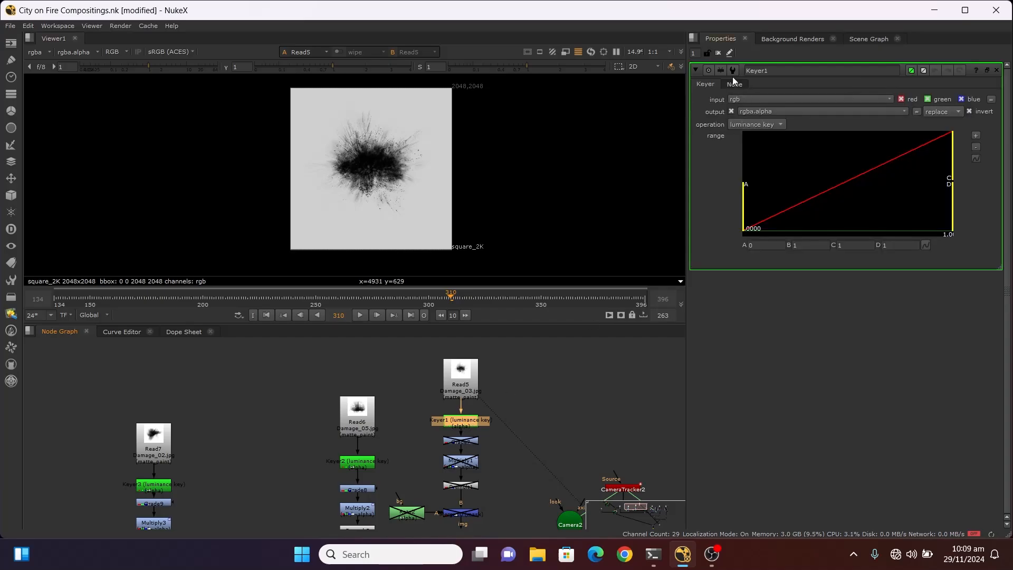
Step: Search the available nodes for Keyer
key(Tab)
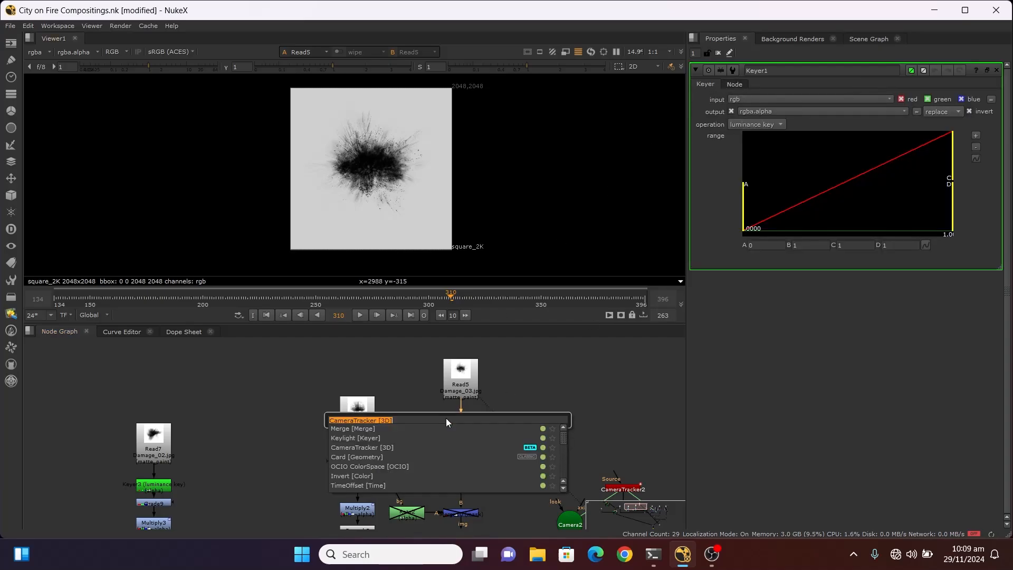
text(keye)
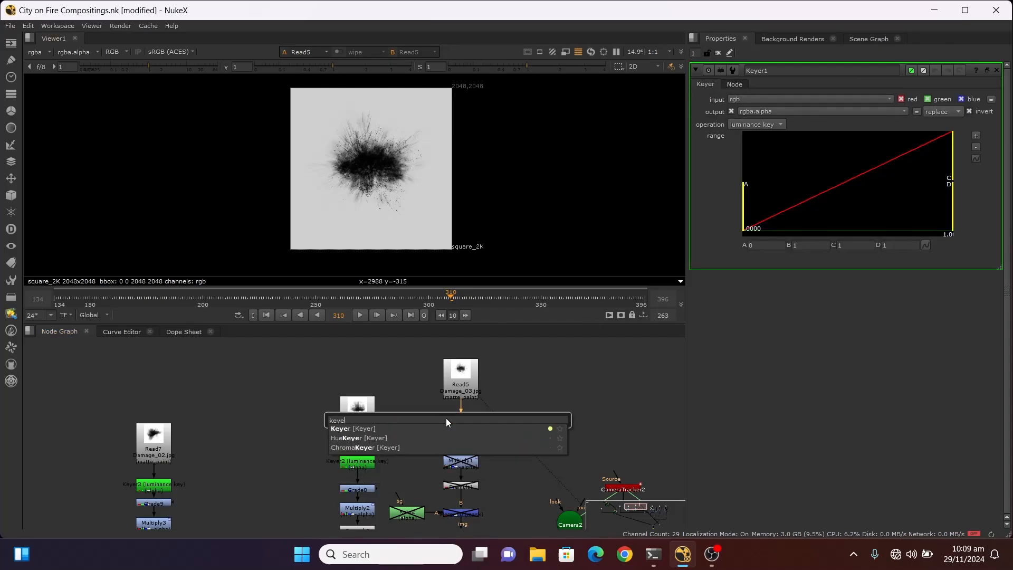
text(r)
click(345, 427)
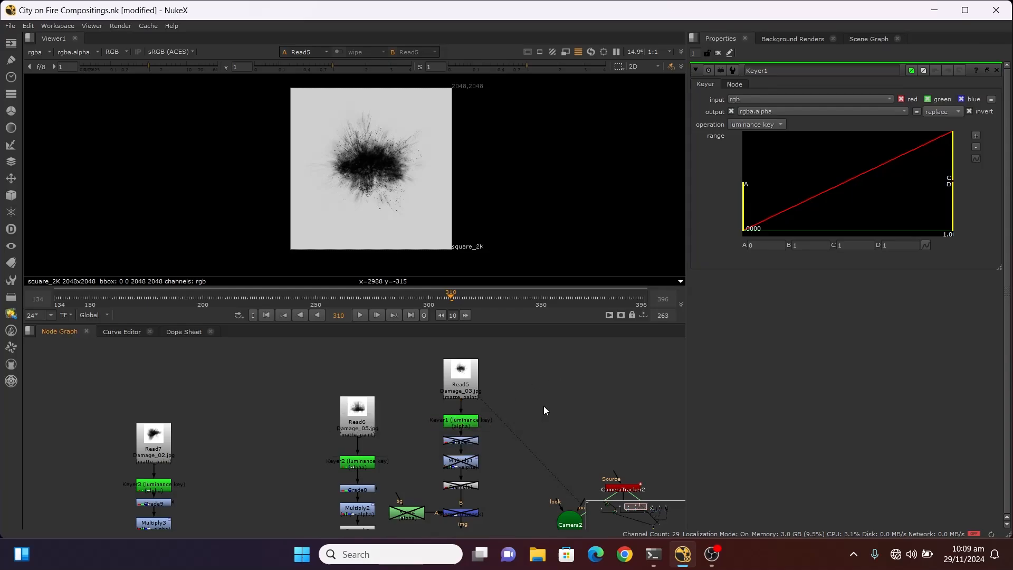
Step: View the Keyer1 output and compare its keyed alpha with the color image
scroll(543, 406, up, 4)
click(422, 418)
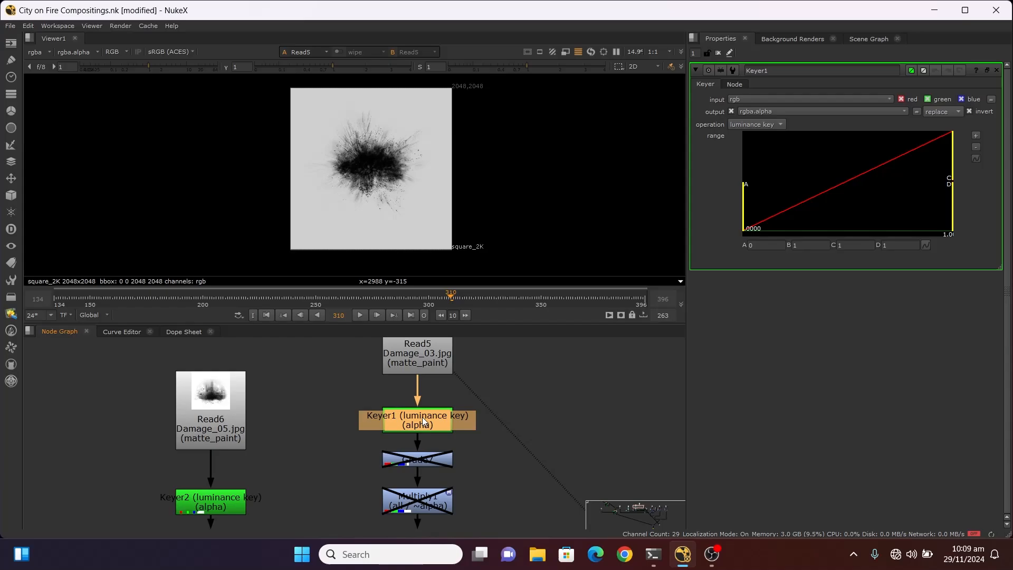
key(1)
key(a)
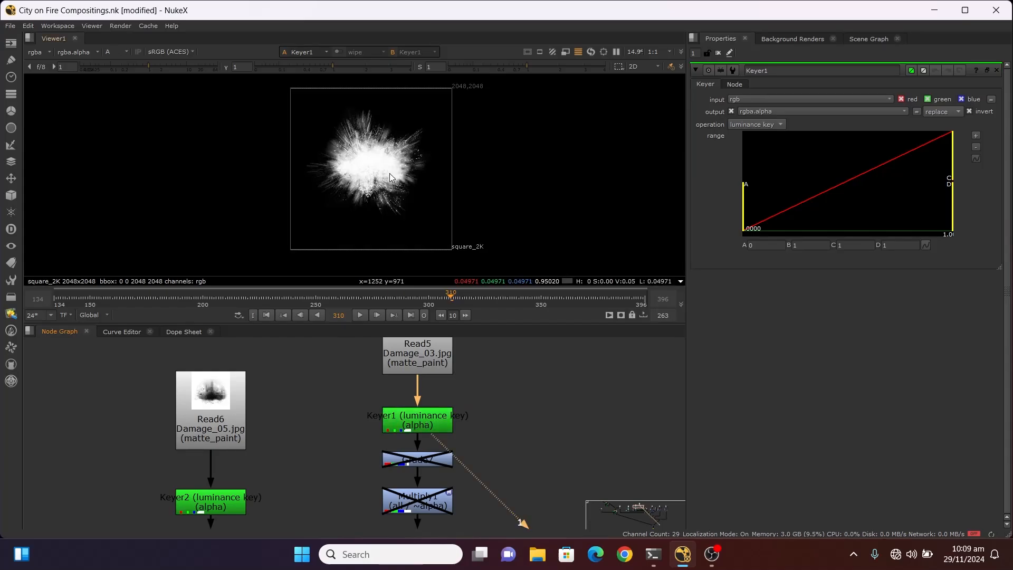
key(a)
key(a)
key(a)
key(a)
key(a)
key(a)
key(a)
key(a)
key(a)
key(a)
key(a)
key(a)
key(a)
key(a)
key(a)
key(a)
key(a)
key(a)
key(a)
key(a)
key(a)
Step: Examine how the damage branches connect through their cards to the tracked scene, and survey the other tracking setups in the node graph
scroll(456, 399, down, 5)
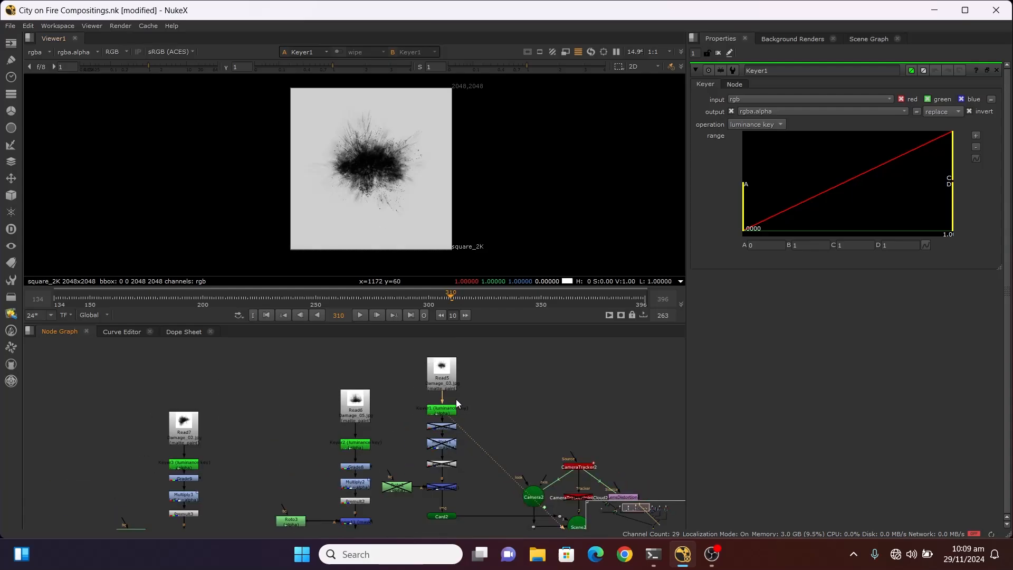
scroll(445, 462, up, 4)
scroll(439, 402, down, 4)
scroll(441, 475, up, 4)
scroll(440, 476, down, 4)
scroll(414, 426, up, 3)
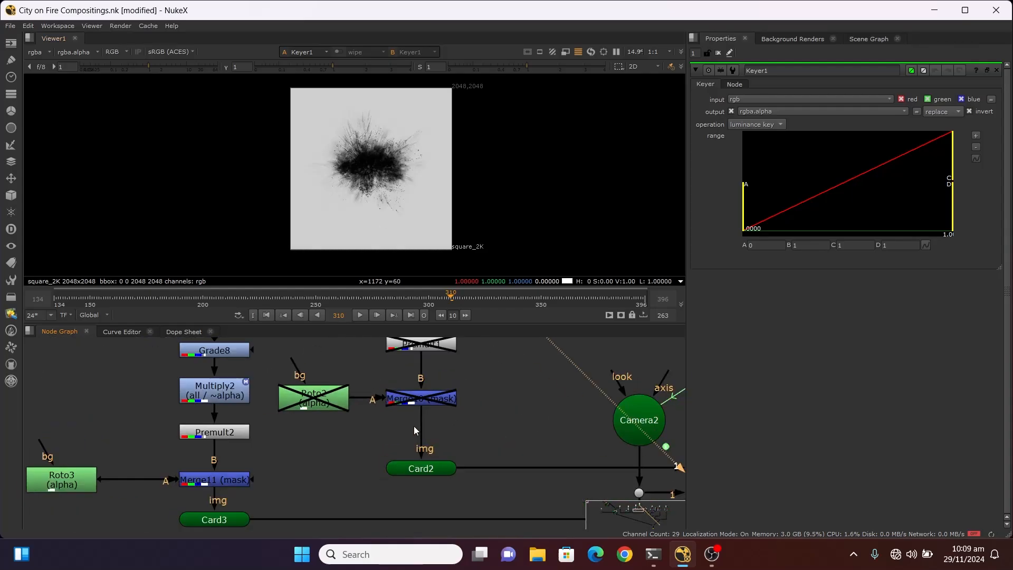
scroll(414, 426, down, 3)
scroll(427, 438, up, 5)
scroll(426, 439, down, 3)
scroll(470, 445, down, 2)
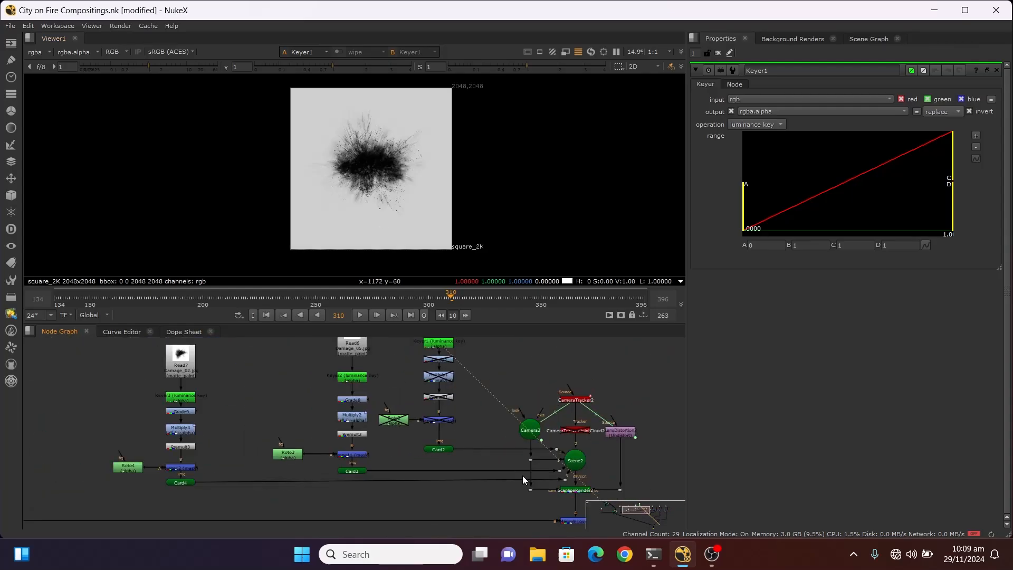
scroll(344, 485, down, 2)
scroll(259, 411, up, 4)
scroll(505, 425, down, 6)
scroll(128, 414, up, 4)
scroll(366, 430, down, 5)
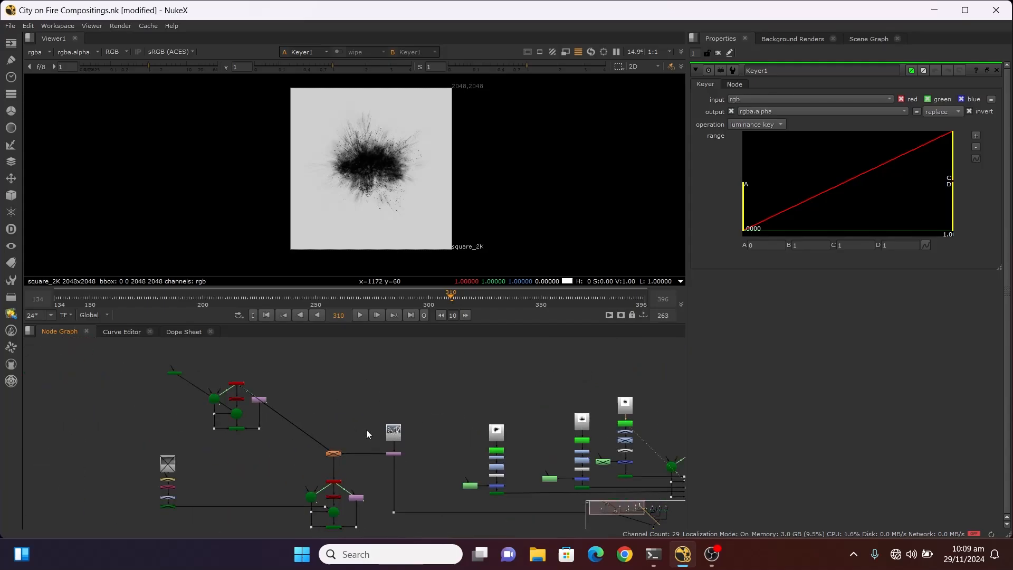
scroll(222, 399, up, 5)
scroll(176, 414, down, 3)
scroll(141, 363, down, 5)
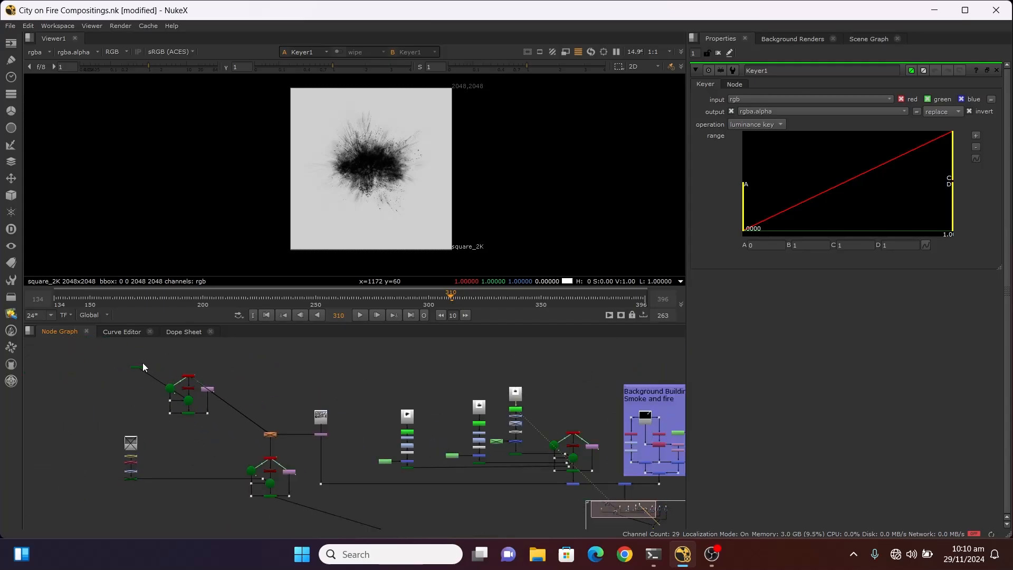
Step: View the CameraTracker1 track points over the city plate at frame 257 with its tracking settings open
scroll(438, 436, up, 5)
scroll(460, 425, down, 4)
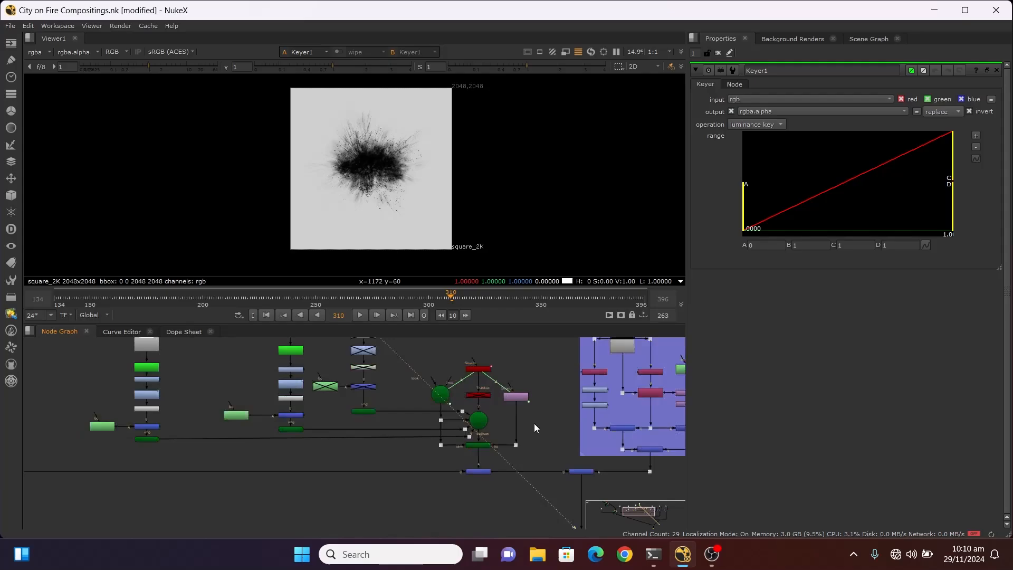
scroll(213, 432, up, 4)
scroll(307, 478, down, 2)
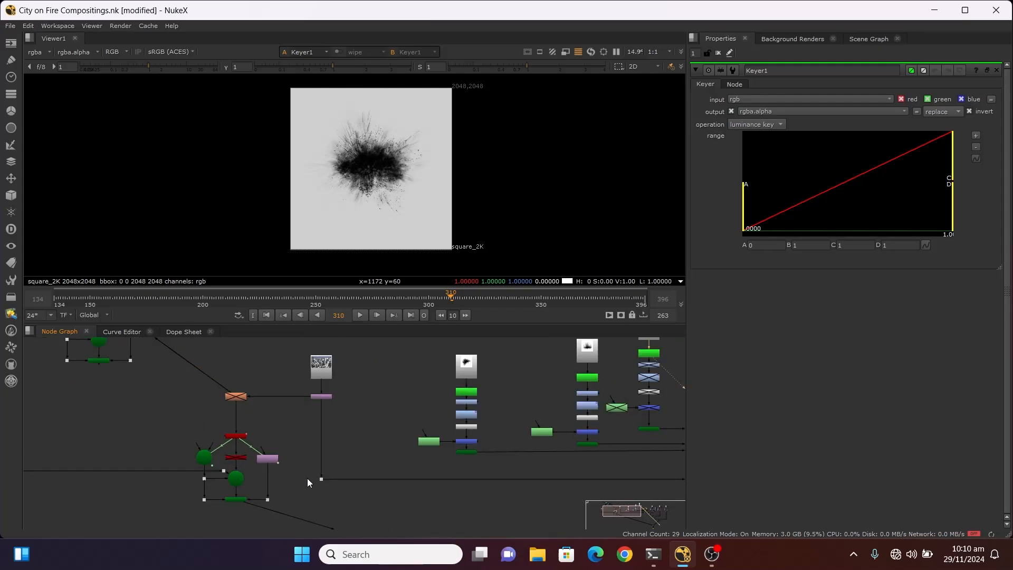
scroll(263, 448, up, 1)
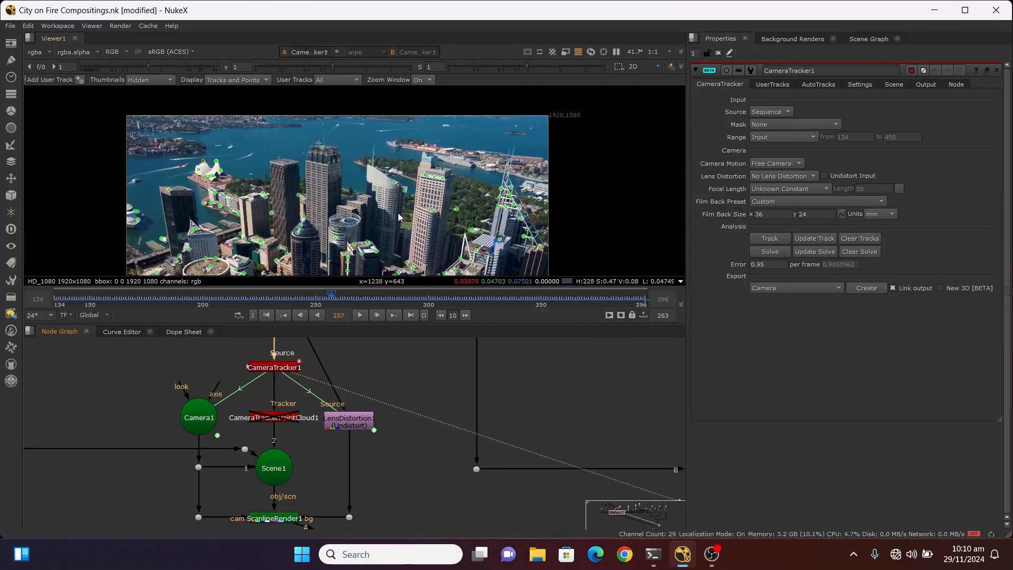
scroll(268, 368, up, 3)
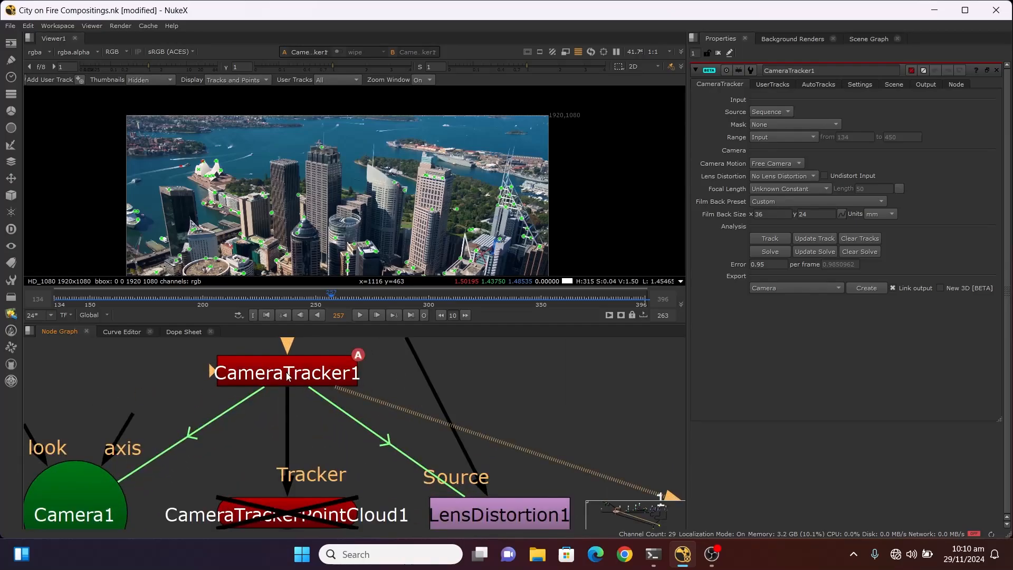
Step: Create a card from the track point near the tan tower's roof at frame 323
scroll(441, 165, up, 5)
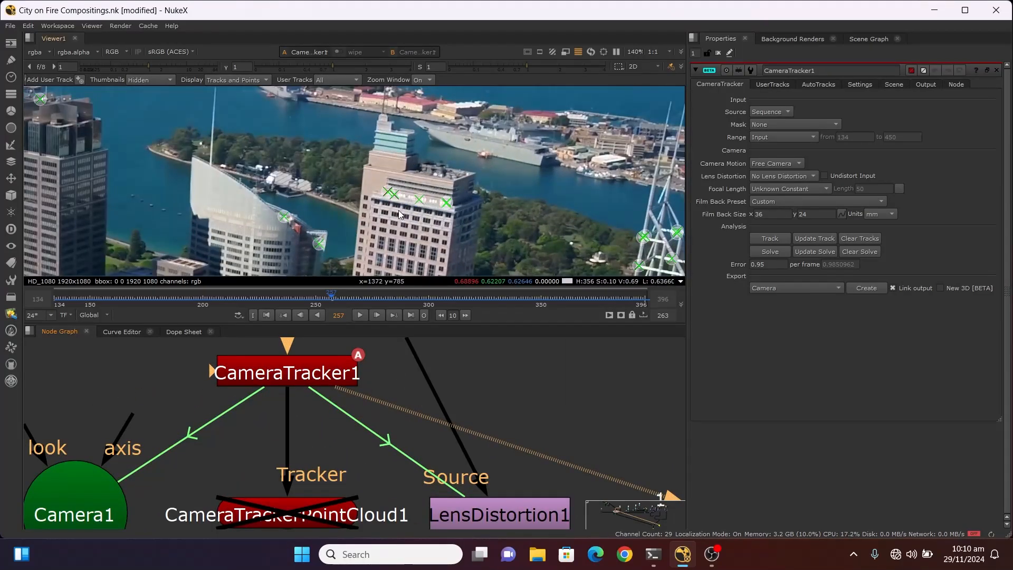
drag(332, 298, 481, 304)
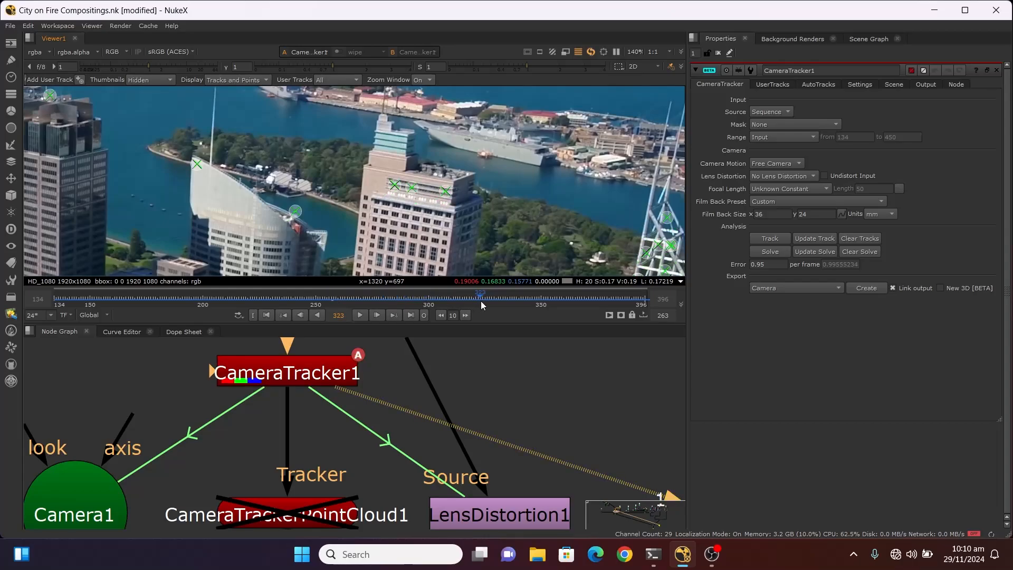
right_click(395, 185)
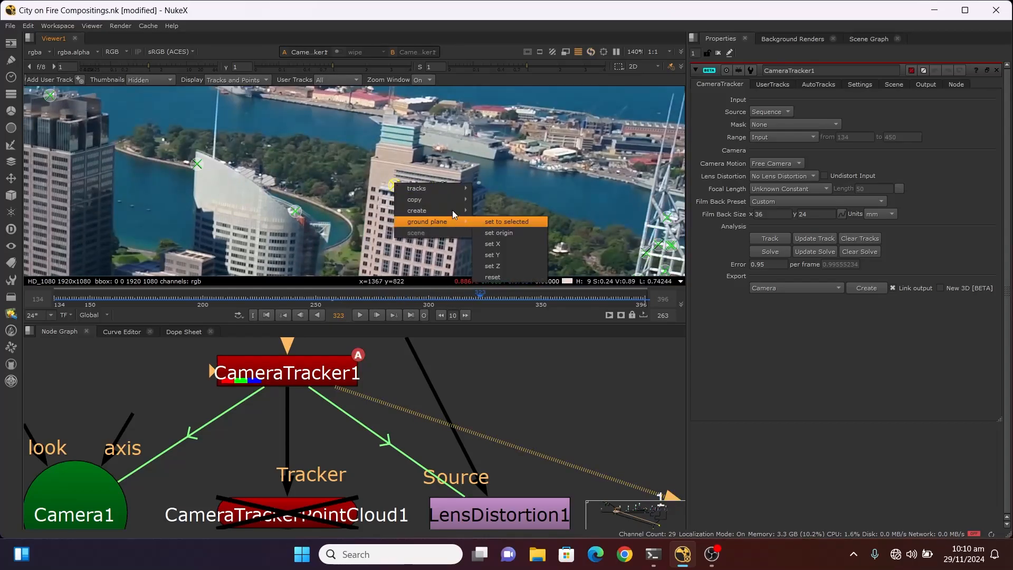
mouse_move(462, 209)
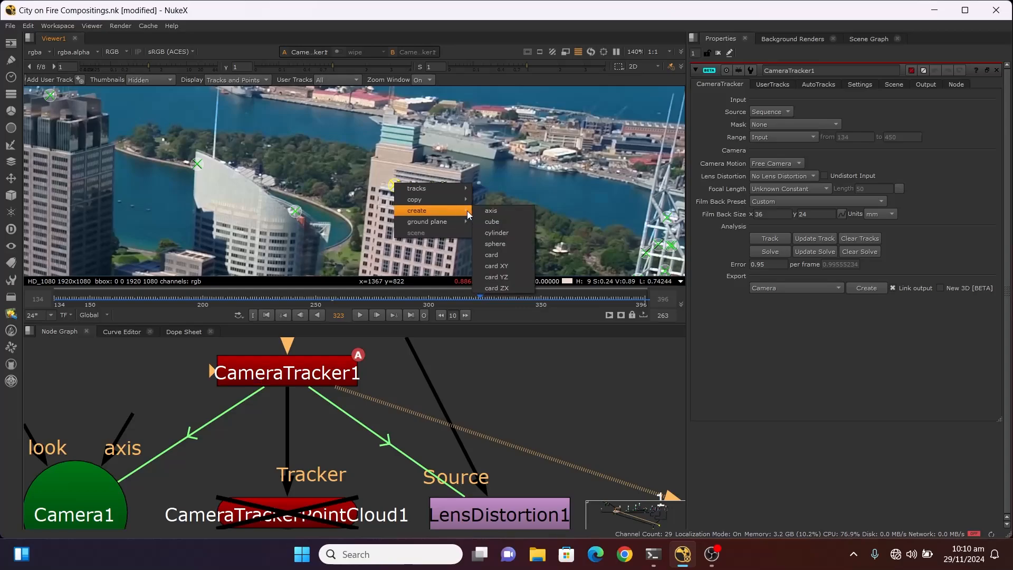
click(490, 254)
scroll(388, 419, down, 4)
scroll(270, 411, up, 3)
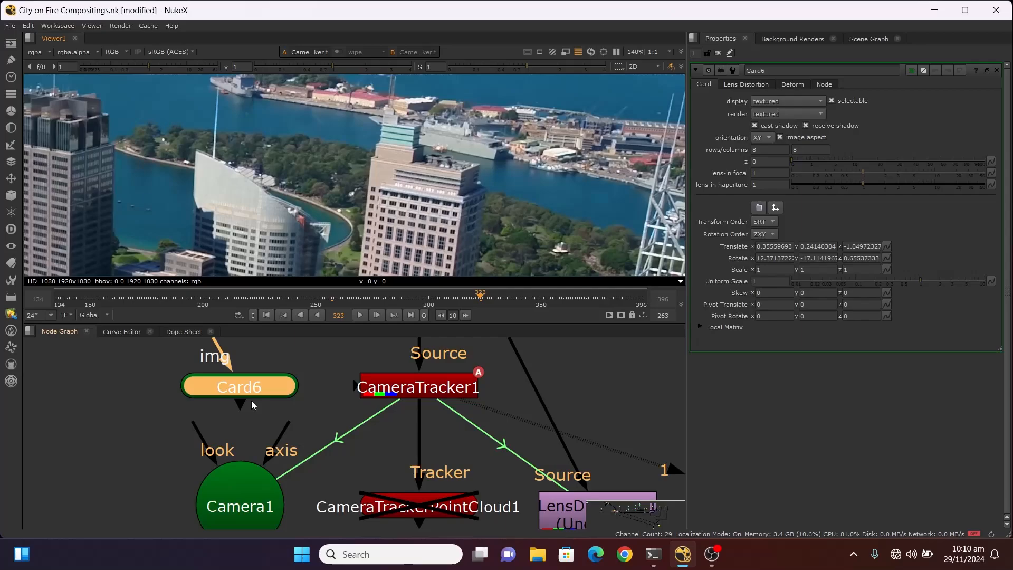
Step: Delete the newly created card beside CameraTracker1
scroll(252, 401, down, 2)
drag(144, 356, 281, 399)
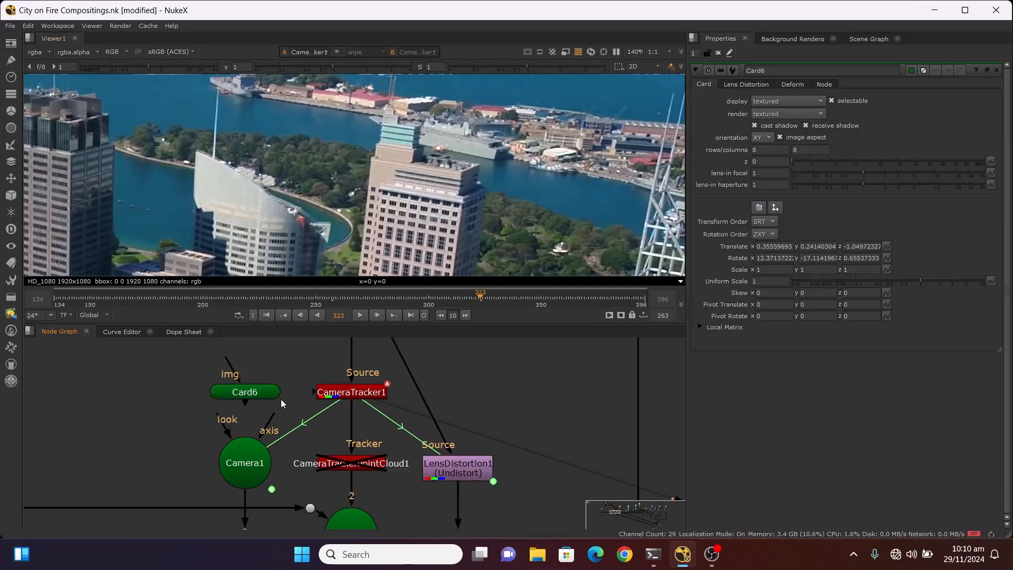
click(258, 394)
key(Delete)
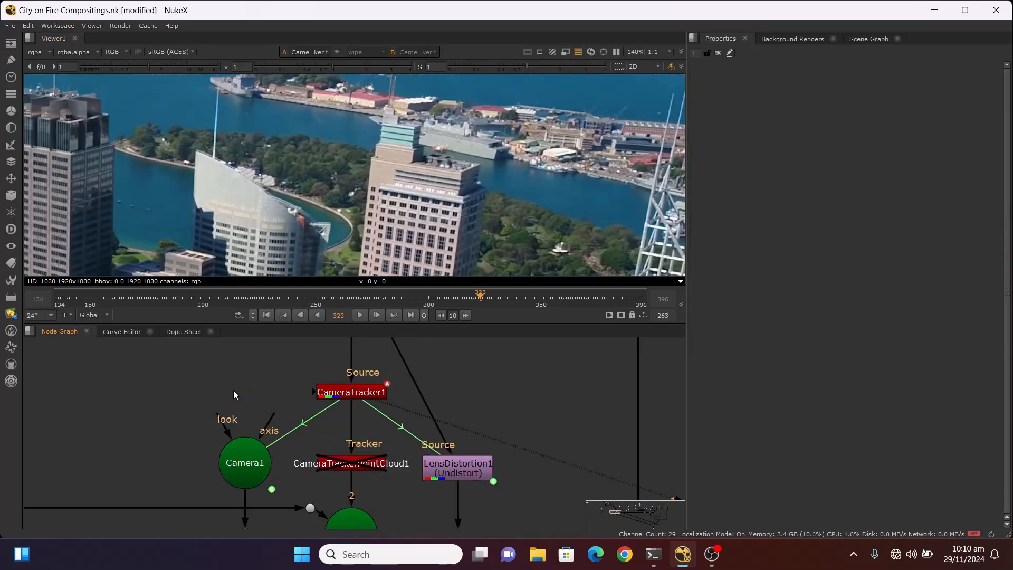
Step: Disable the two damage branches with the Roto3 and Roto4 mattes that feed Scene2, leaving the Card2 branch out
scroll(233, 390, down, 4)
scroll(223, 414, up, 3)
scroll(227, 417, down, 3)
scroll(323, 433, up, 5)
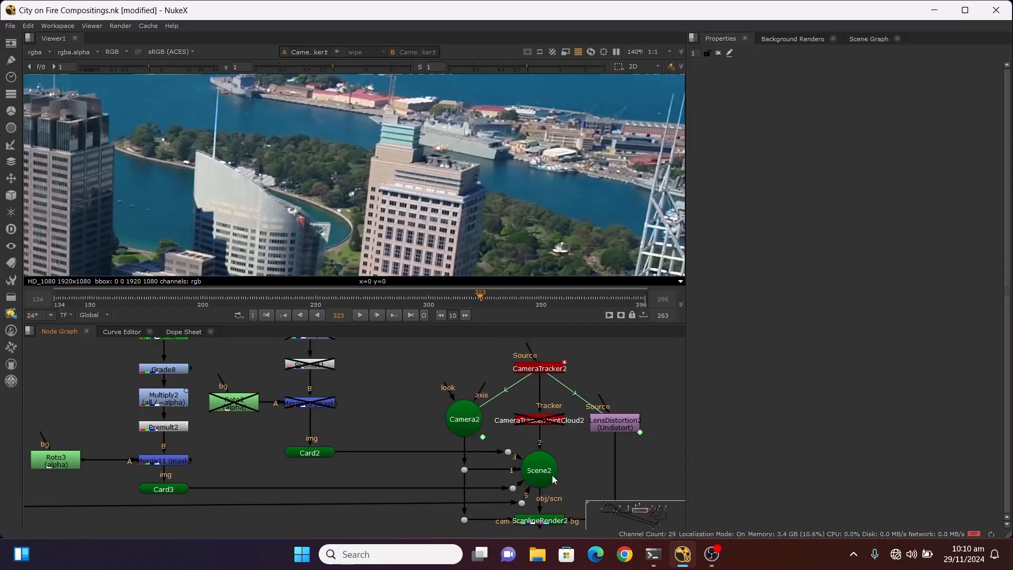
scroll(453, 452, down, 1)
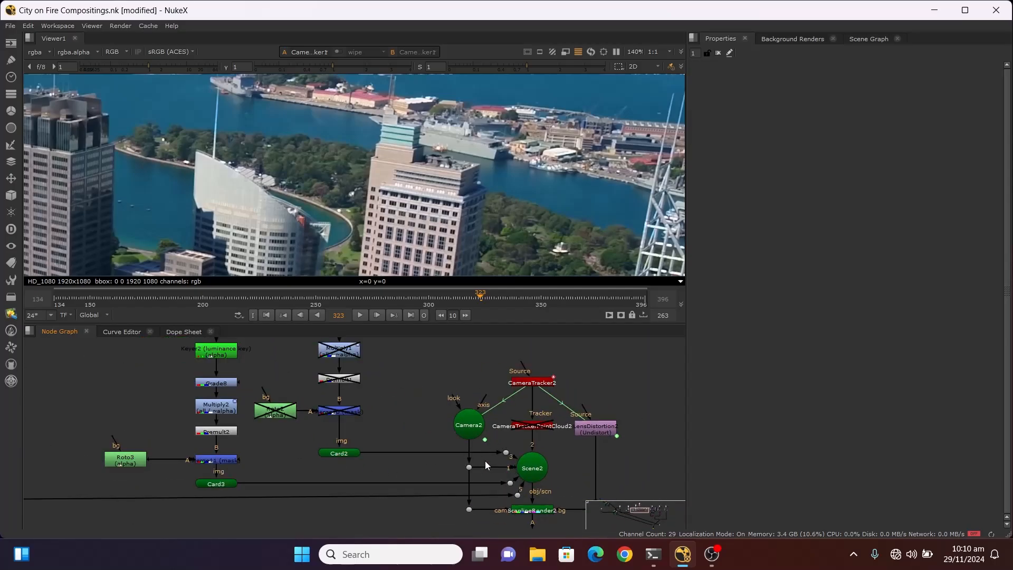
scroll(478, 449, down, 3)
scroll(426, 439, up, 3)
scroll(375, 445, down, 3)
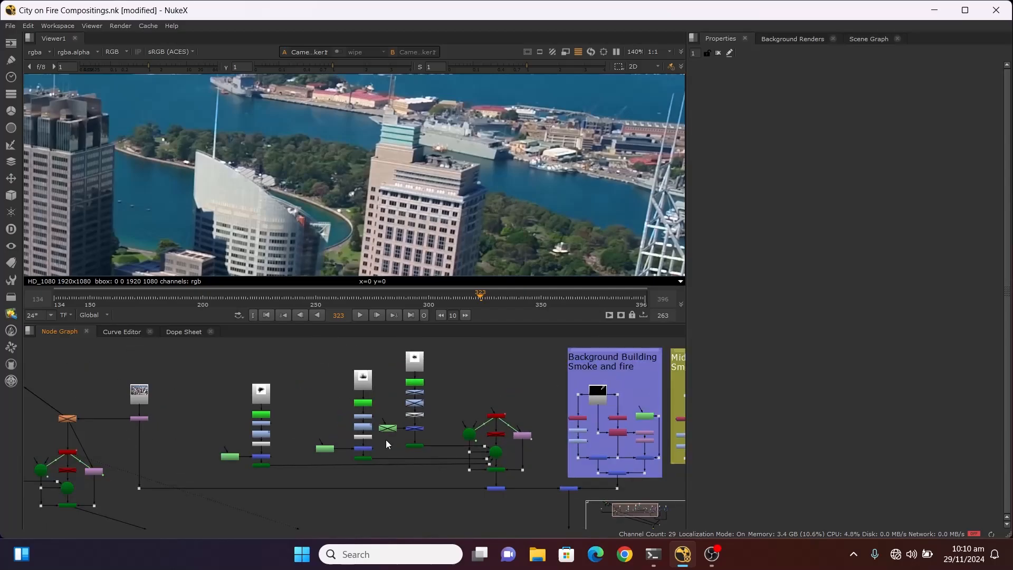
drag(329, 364, 378, 471)
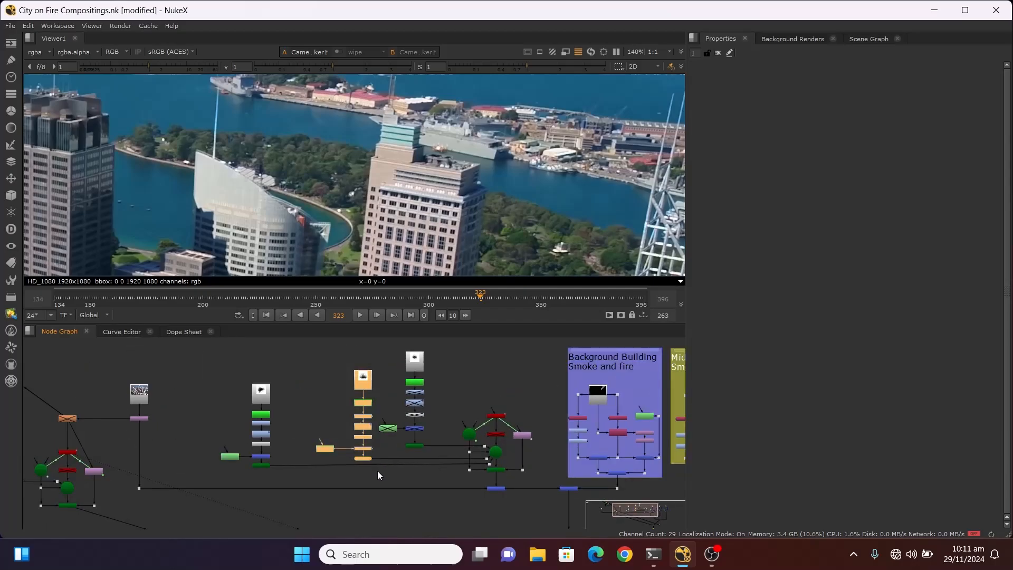
key(d)
drag(226, 366, 296, 471)
key(d)
Step: Examine how the Card2 damage branch connects to Scene2, Camera2 and ScanlineRender2
scroll(442, 470, up, 5)
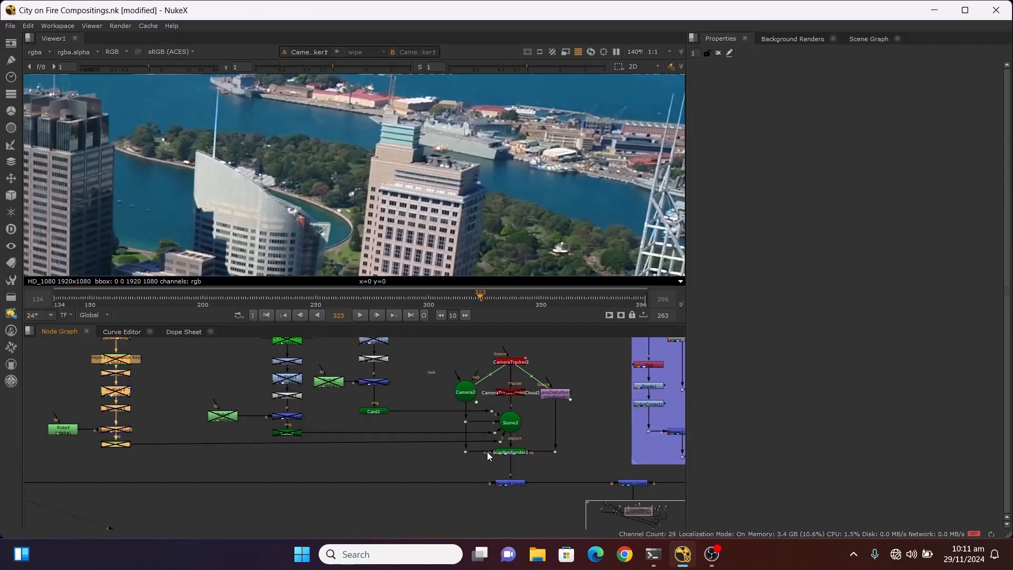
scroll(486, 431, down, 4)
scroll(348, 435, up, 5)
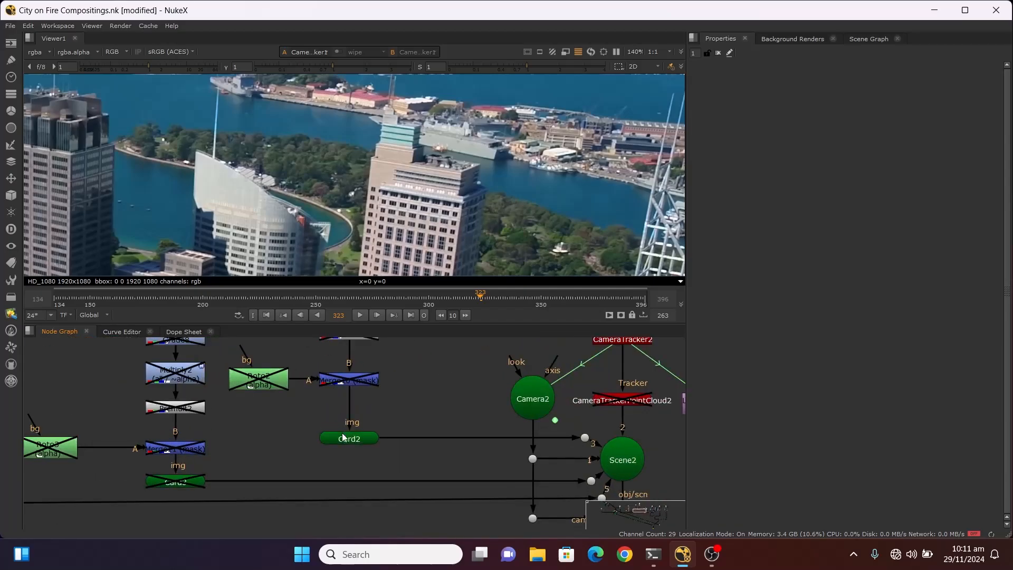
scroll(352, 420, down, 5)
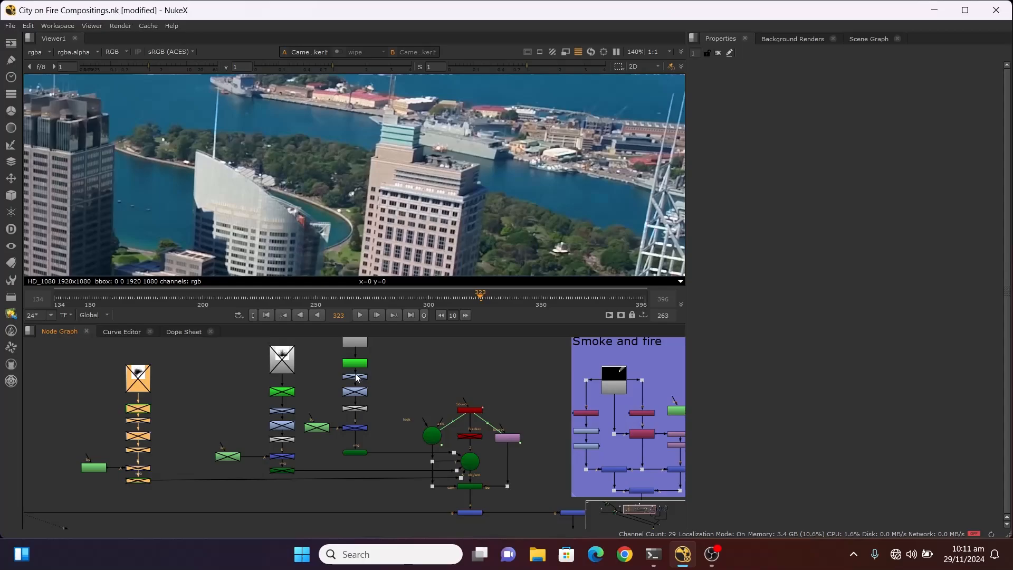
scroll(355, 453, up, 4)
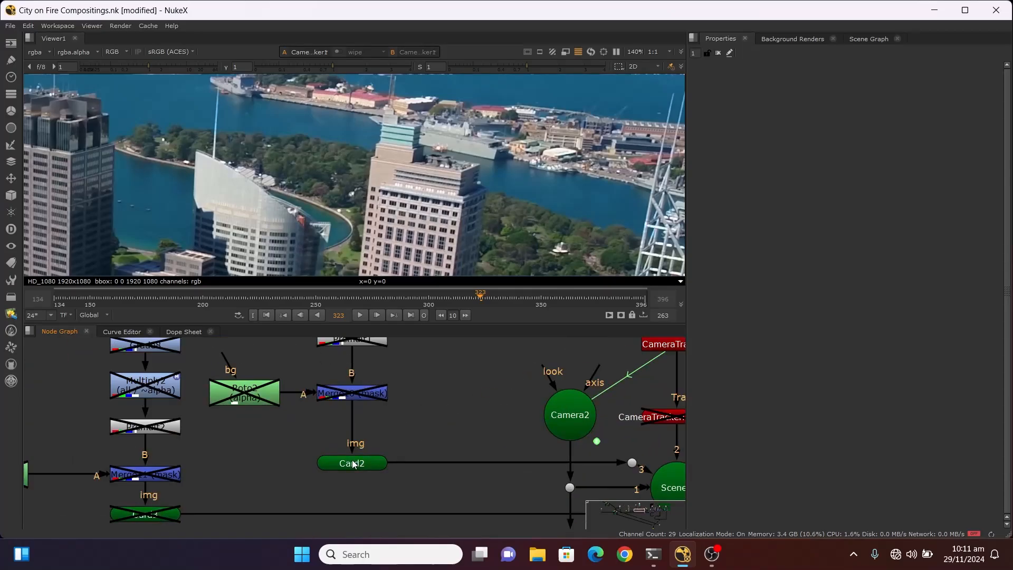
scroll(366, 462, down, 2)
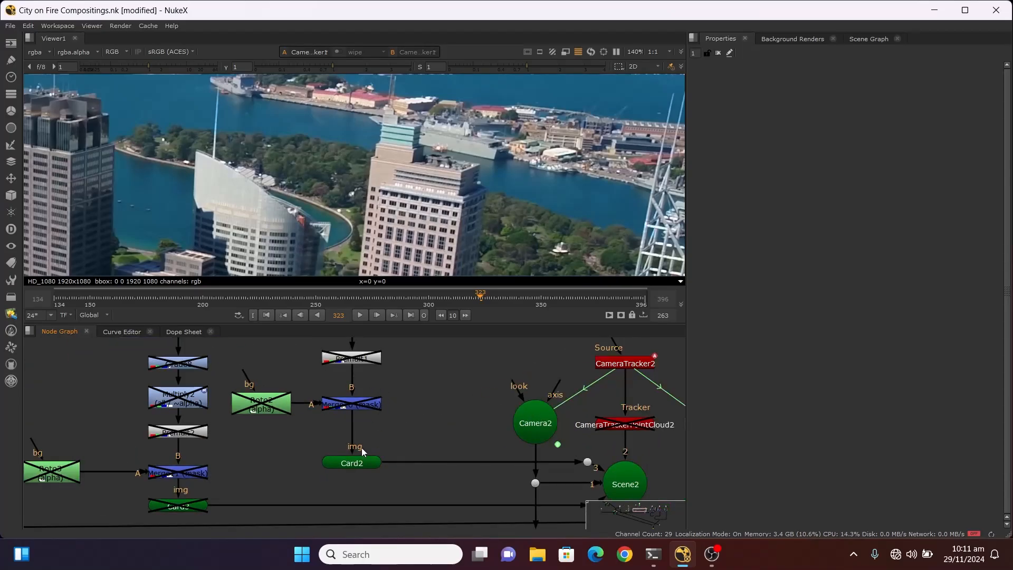
scroll(409, 454, down, 3)
scroll(340, 444, up, 3)
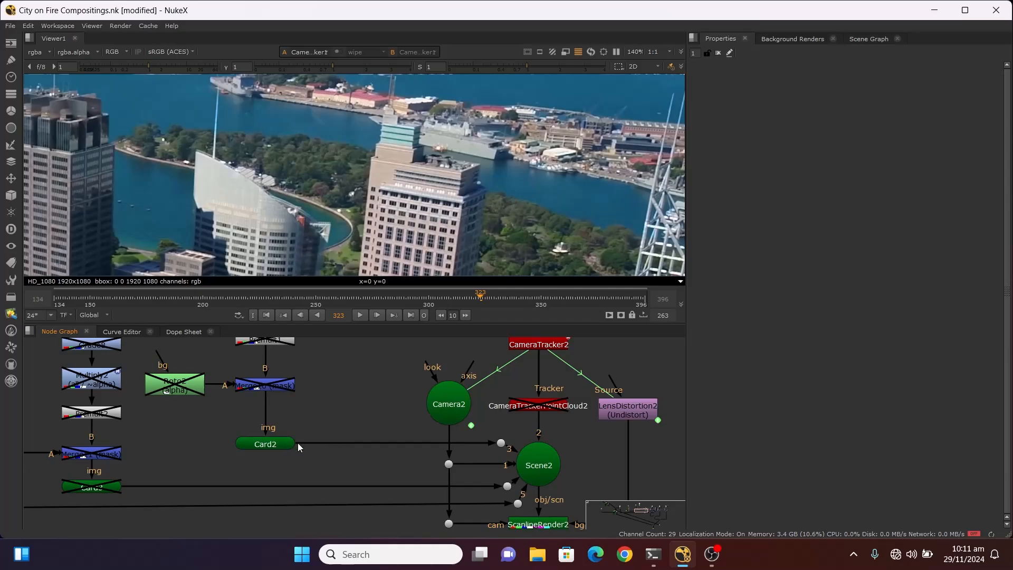
scroll(460, 446, down, 3)
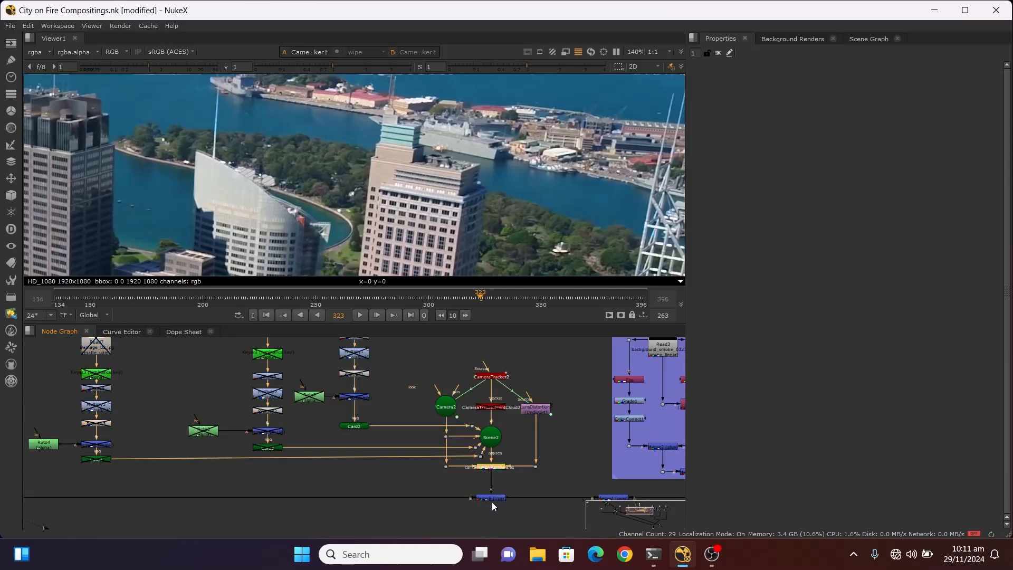
Step: Trace the inputs of Merge9 back to ScanlineRender2 and to the reformatted city plate
scroll(492, 501, up, 2)
scroll(593, 435, down, 4)
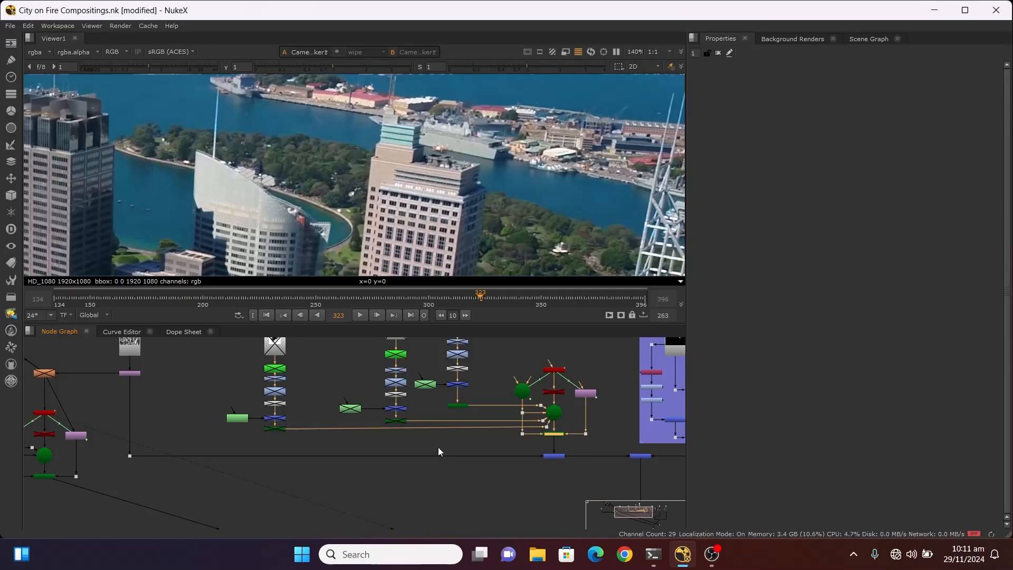
scroll(59, 448, up, 3)
scroll(175, 446, down, 4)
scroll(548, 459, up, 9)
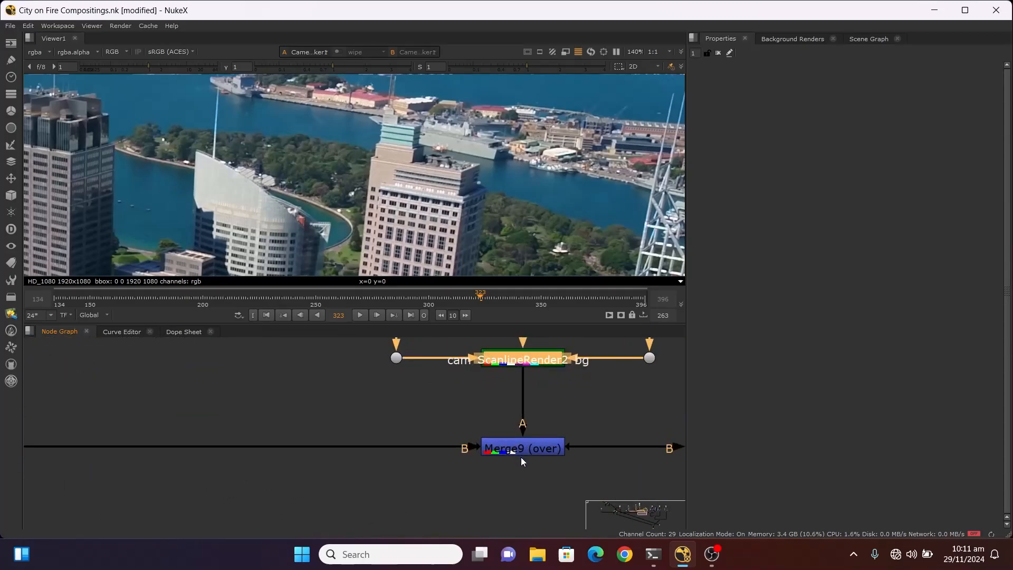
click(527, 451)
scroll(530, 451, down, 4)
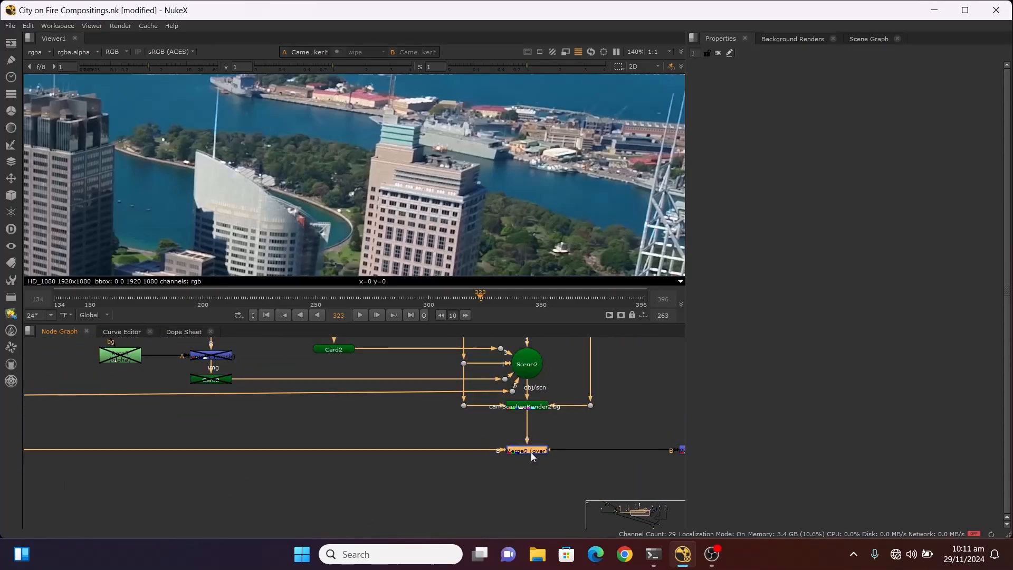
scroll(498, 460, up, 4)
scroll(564, 458, down, 2)
scroll(563, 457, down, 5)
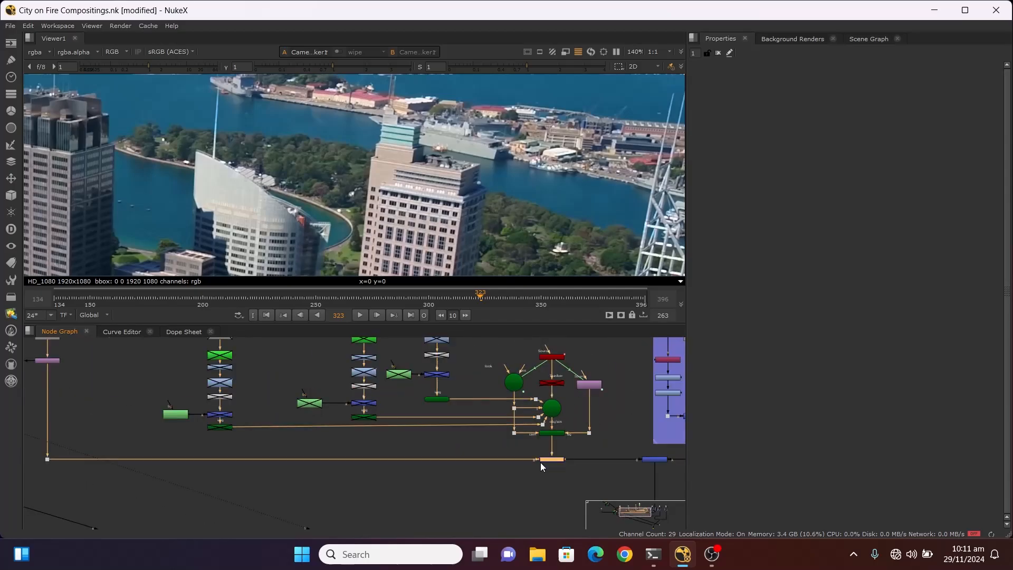
scroll(382, 470, down, 3)
scroll(223, 392, up, 5)
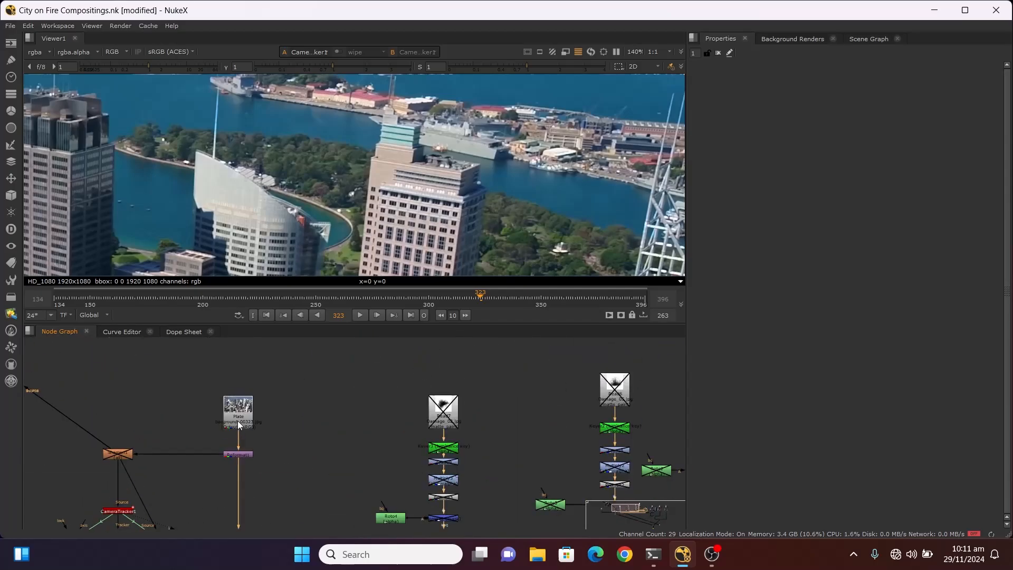
scroll(237, 401, down, 6)
scroll(467, 446, up, 3)
scroll(388, 443, up, 4)
scroll(389, 454, down, 4)
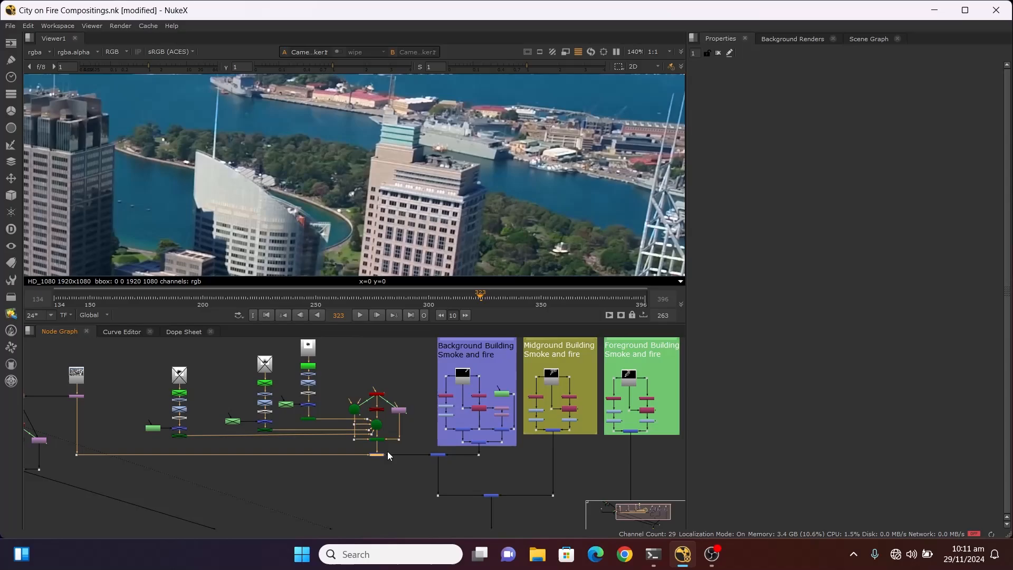
scroll(454, 493, up, 5)
scroll(429, 467, down, 5)
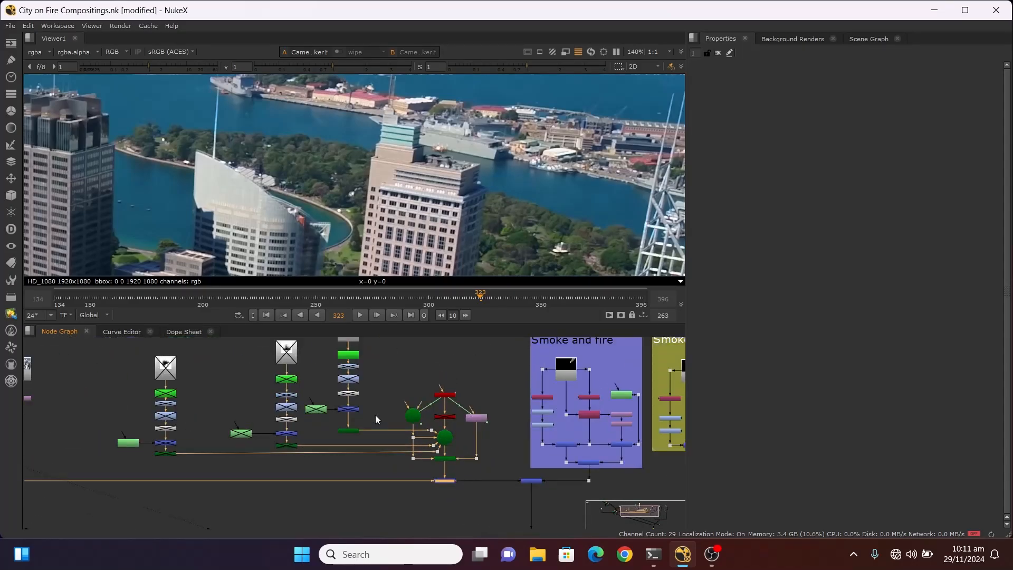
scroll(376, 414, up, 4)
scroll(517, 506, up, 2)
scroll(520, 496, down, 1)
scroll(520, 495, up, 2)
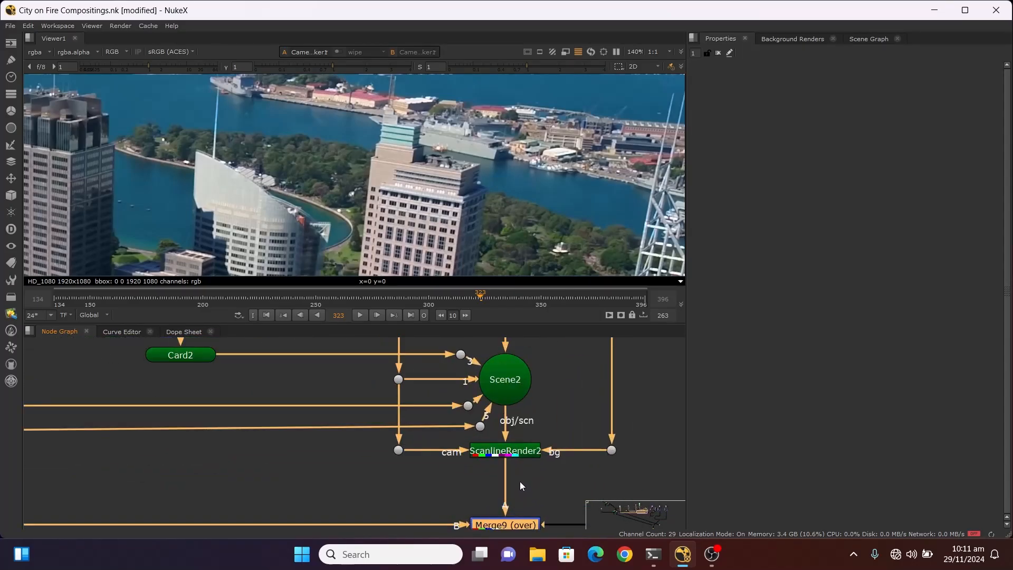
scroll(520, 481, down, 3)
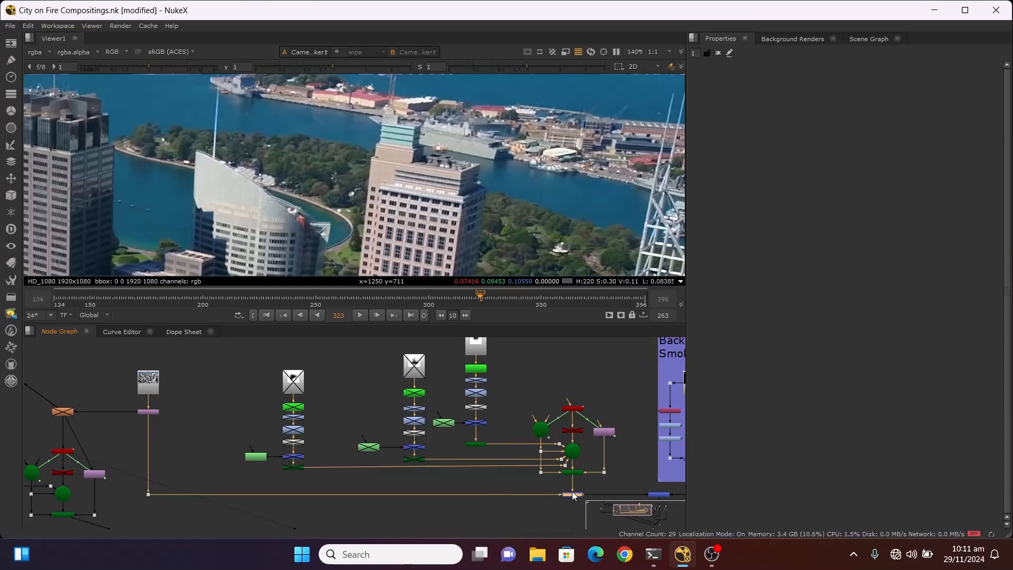
scroll(491, 495, up, 3)
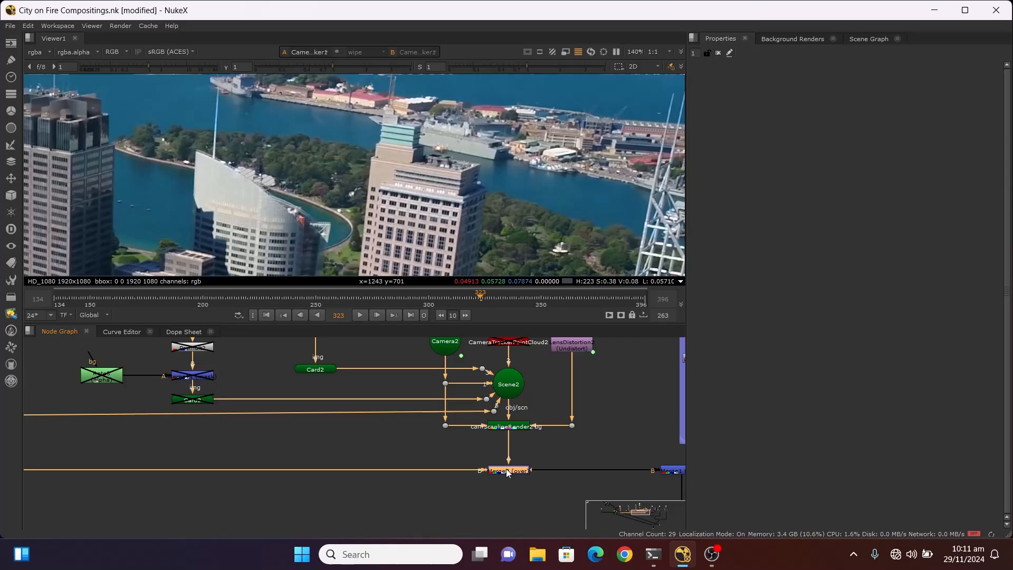
Step: View the Merge9 output and inspect the damage card over the tower
key(1)
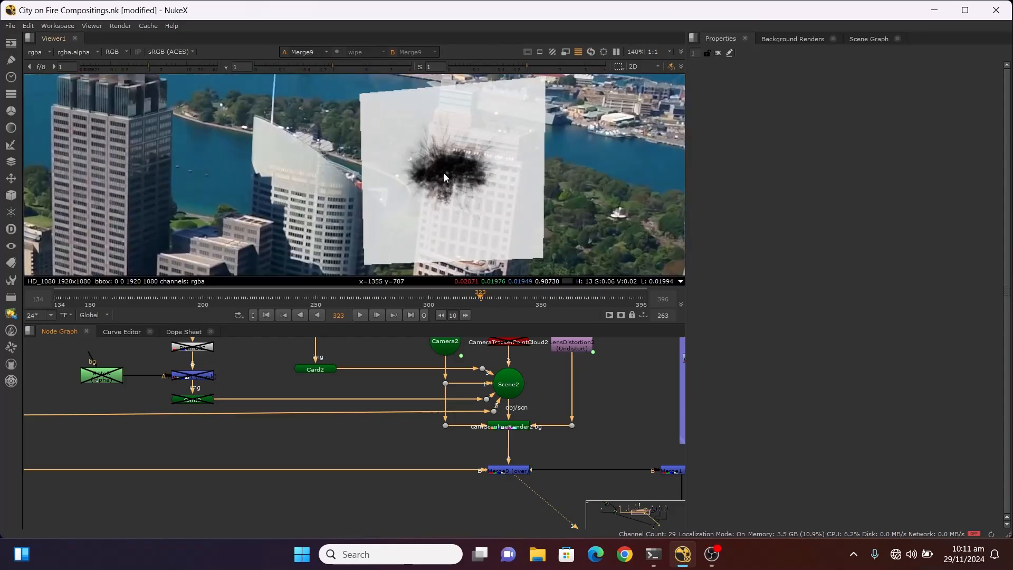
scroll(444, 174, up, 2)
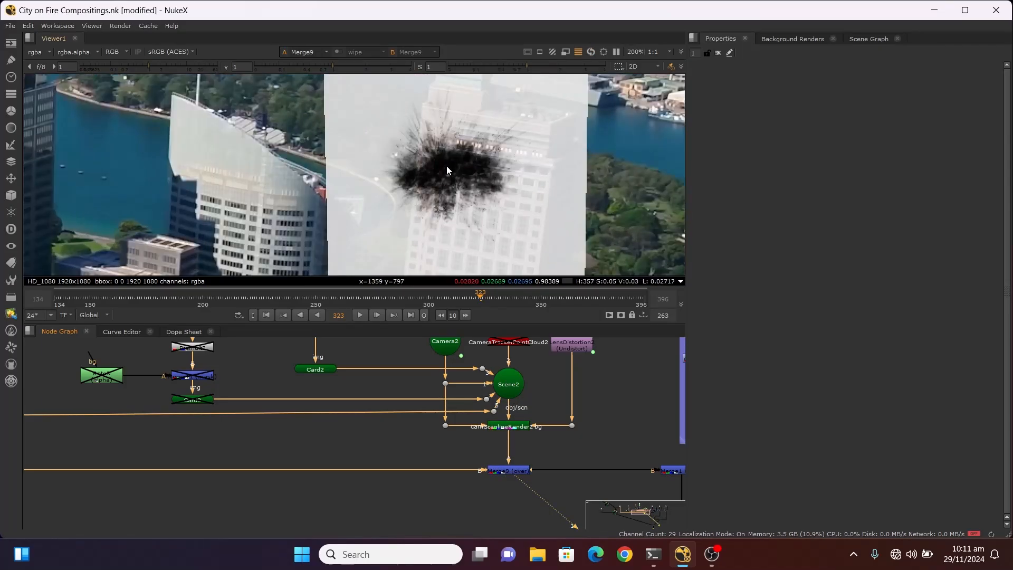
scroll(468, 173, down, 3)
scroll(463, 124, up, 3)
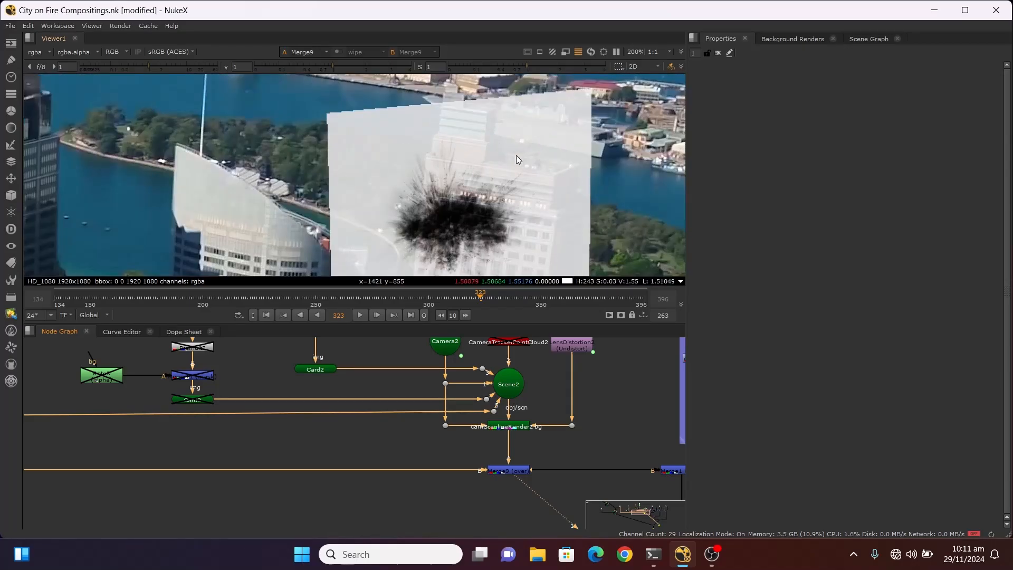
Step: Enable the Premult1 node in the Card2 damage branch
scroll(494, 518, down, 4)
scroll(417, 435, up, 2)
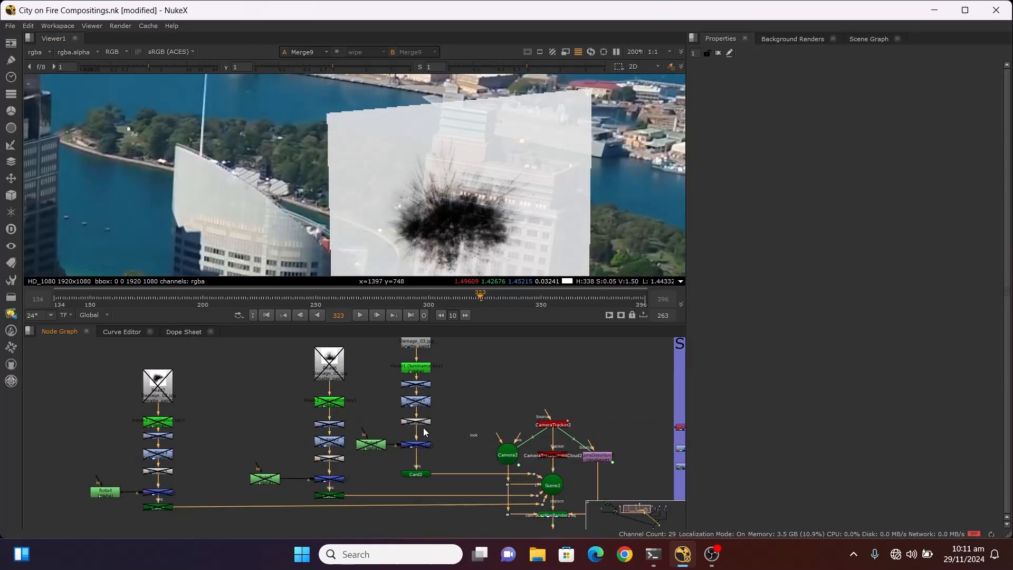
scroll(418, 436, down, 2)
scroll(420, 438, up, 4)
scroll(429, 433, up, 2)
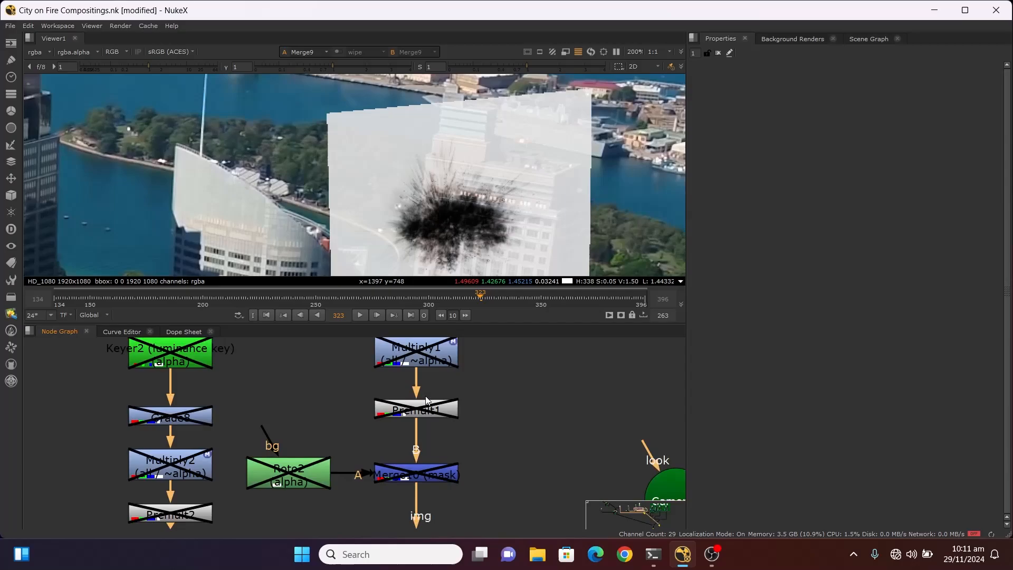
scroll(428, 414, down, 2)
scroll(469, 201, up, 1)
scroll(470, 200, down, 2)
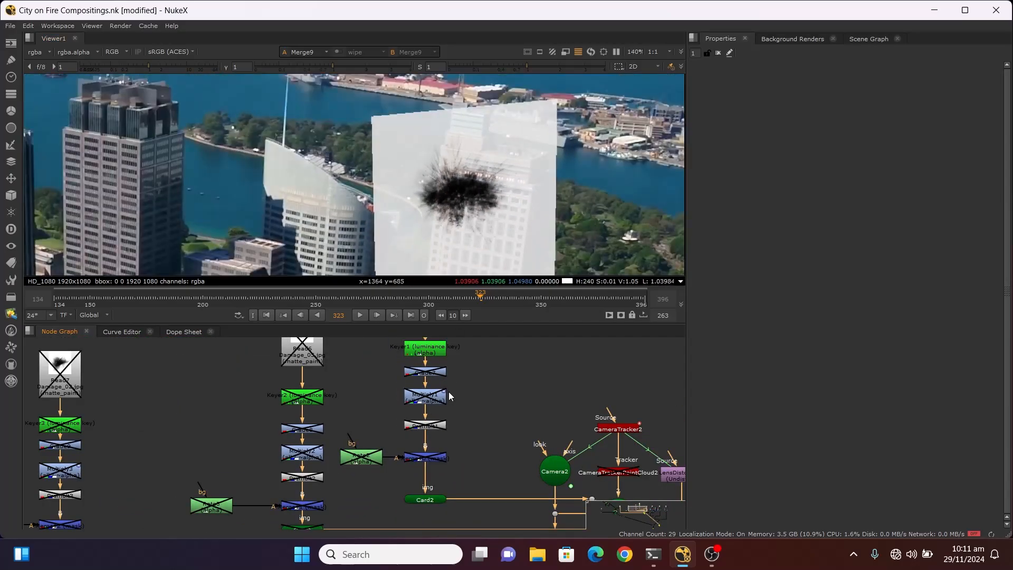
scroll(417, 448, up, 3)
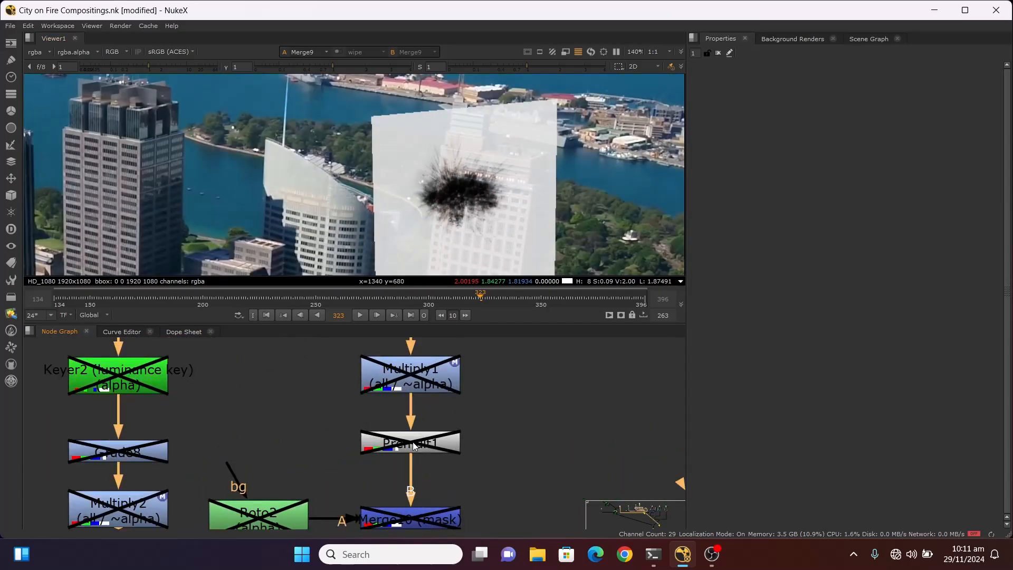
click(414, 446)
key(d)
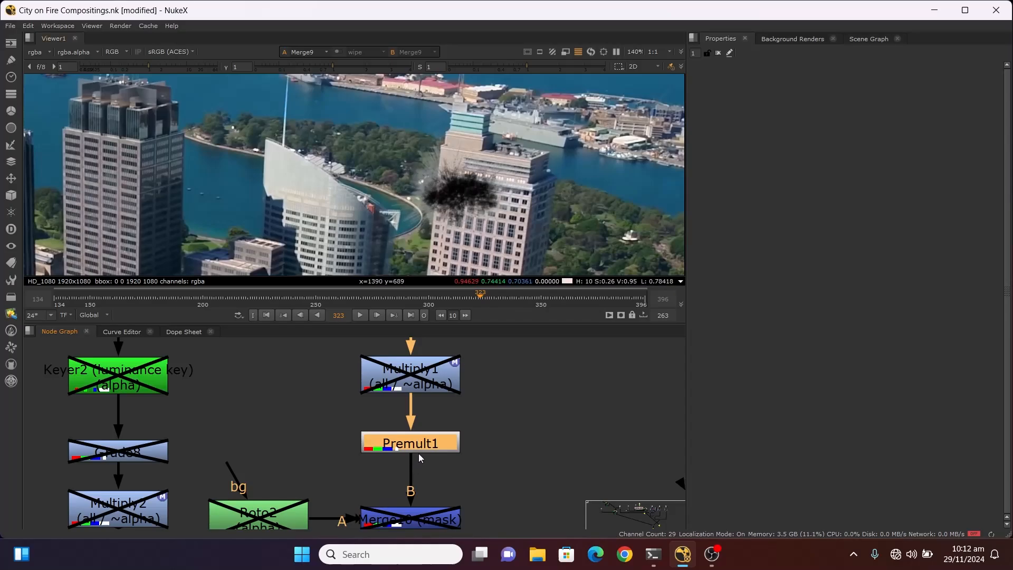
Step: View the Premult1 output showing the whole damage image
key(1)
scroll(528, 146, down, 5)
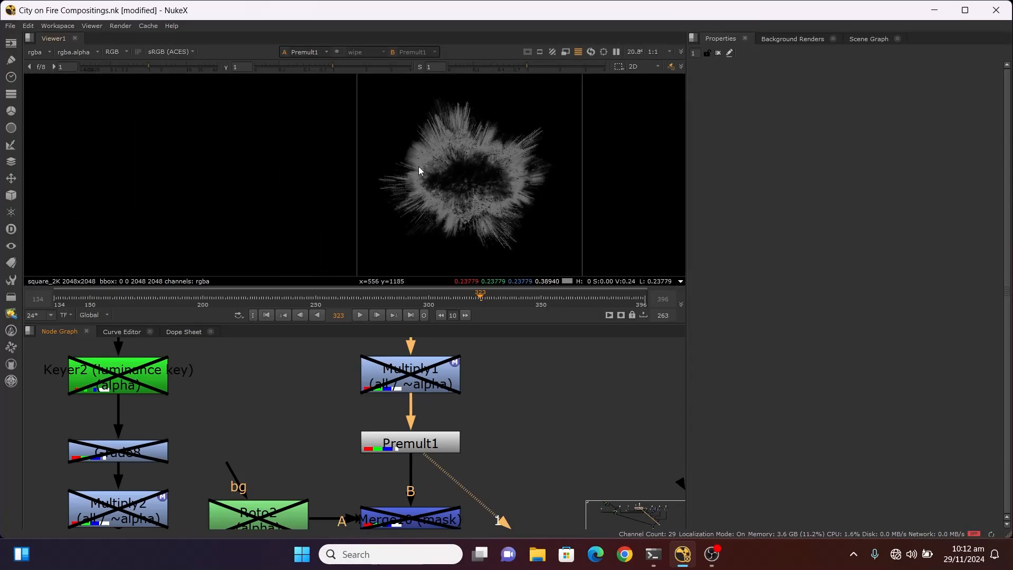
scroll(414, 401, down, 2)
Step: Select the disabled Grade node directly below Keyer1
middle_drag(416, 353, 428, 412)
scroll(421, 404, up, 2)
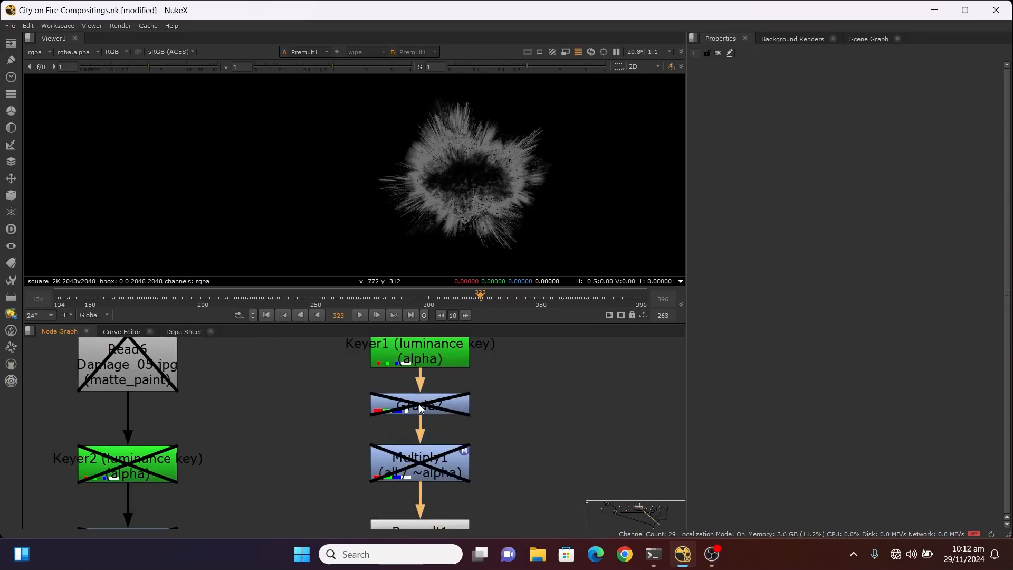
click(420, 404)
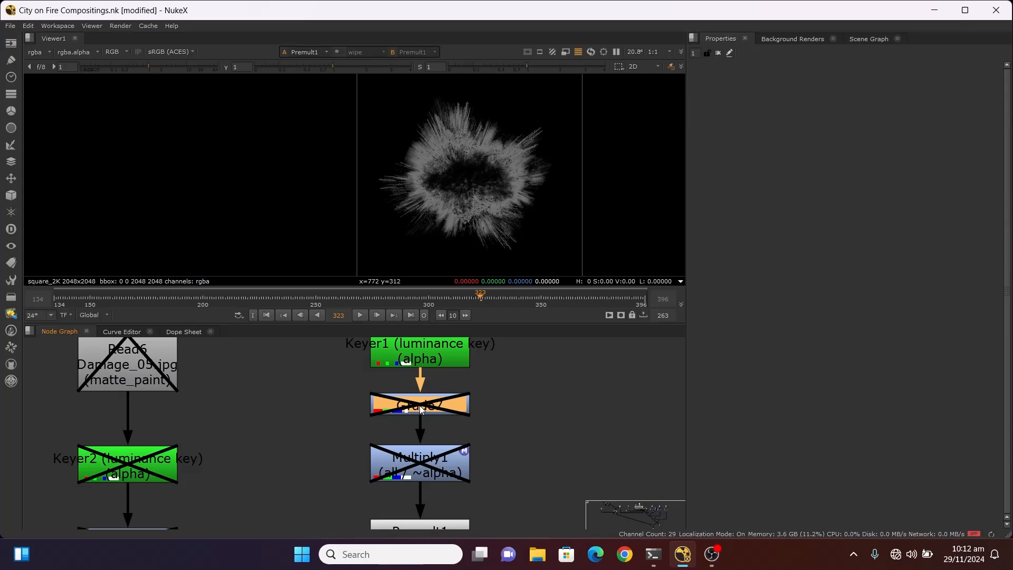
Step: Enable the Grade7 node and display the Merge9 output, framed on the damage on the tower
key(d)
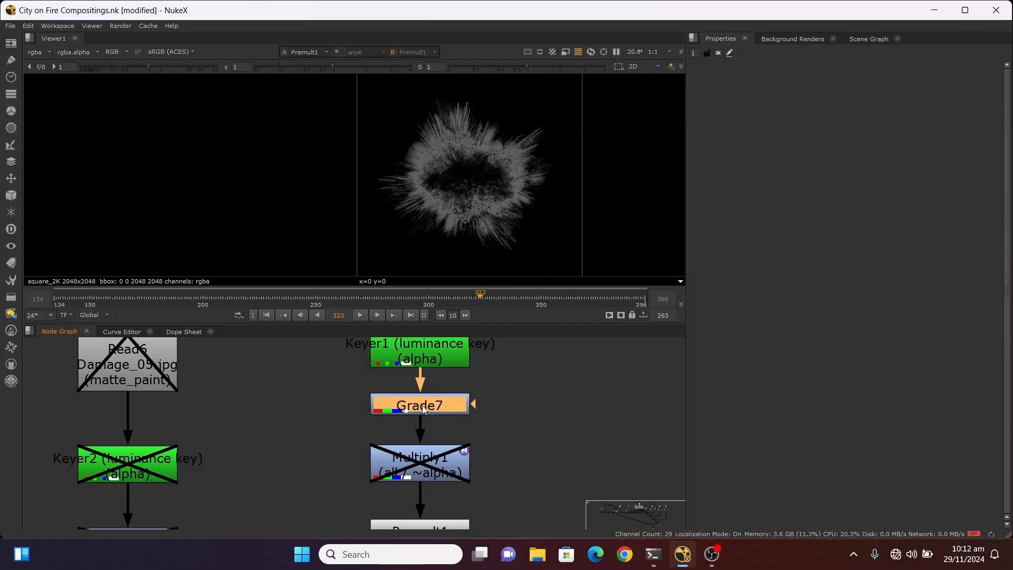
scroll(551, 491, down, 3)
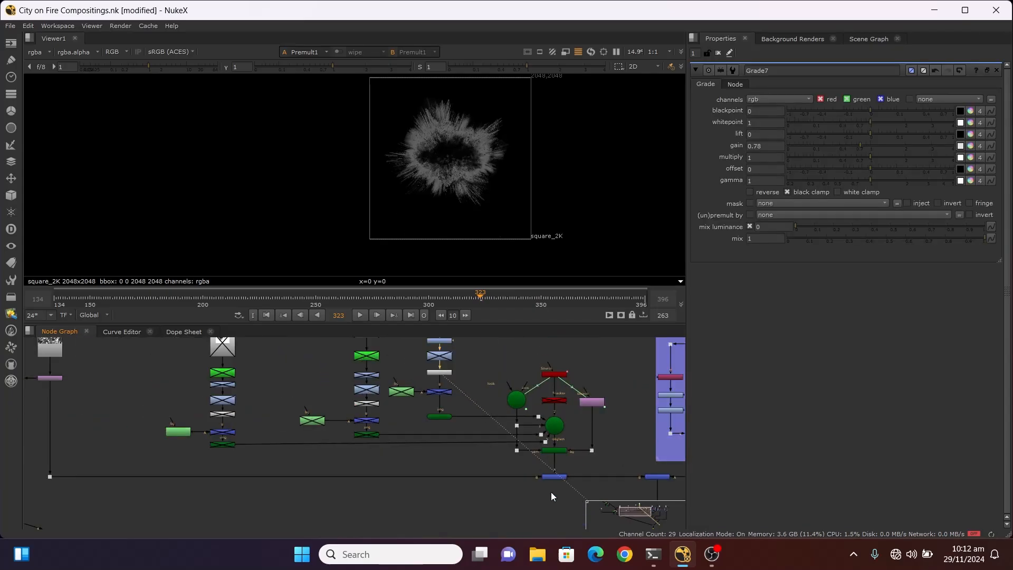
scroll(551, 492, up, 3)
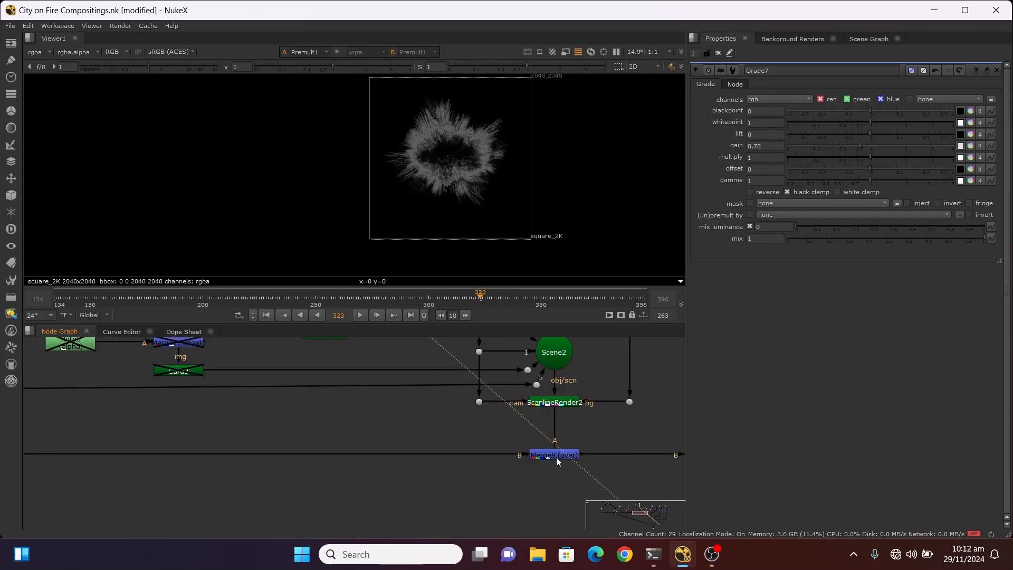
click(556, 457)
key(1)
scroll(522, 476, down, 4)
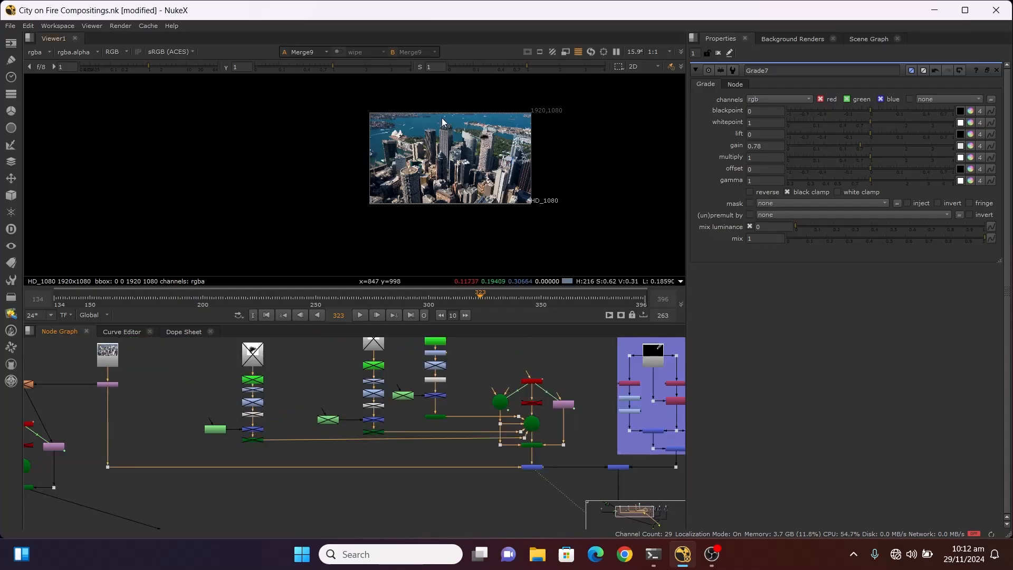
scroll(524, 191, up, 8)
scroll(443, 422, up, 4)
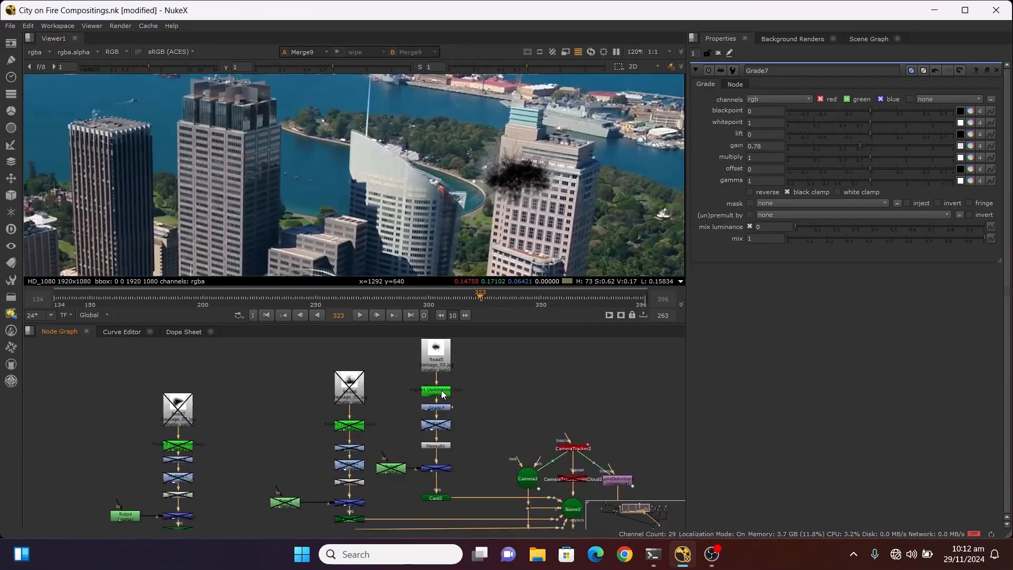
scroll(444, 395, up, 8)
scroll(504, 182, up, 2)
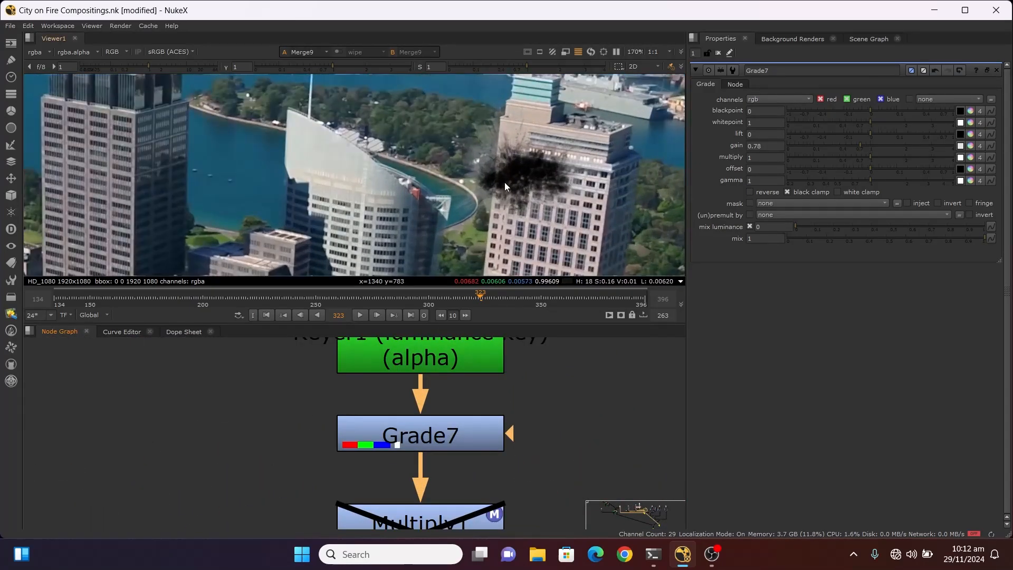
Step: Toggle Grade7 off and on repeatedly to compare its effect on the edges of the building damage, leaving it enabled
click(415, 442)
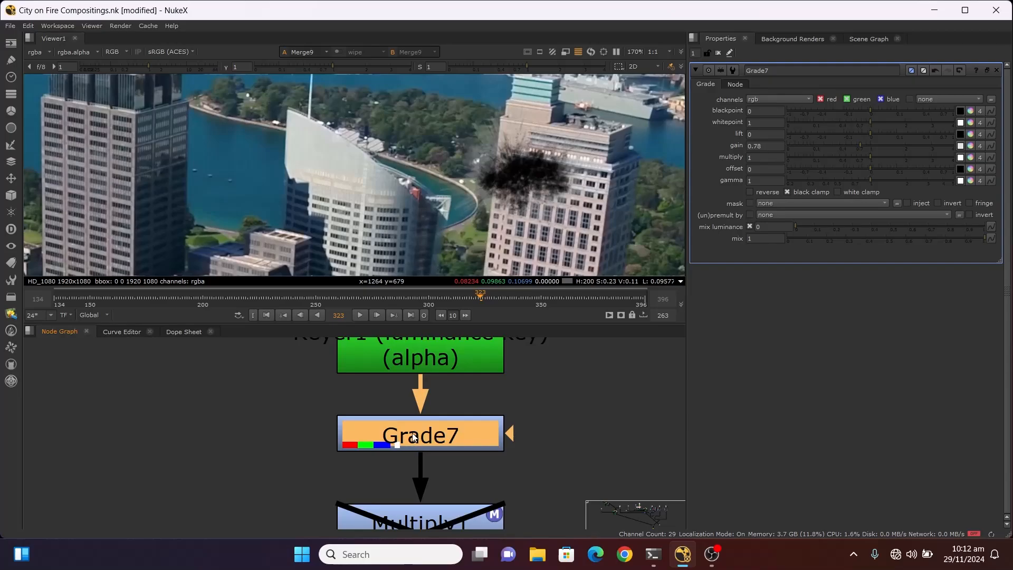
key(d)
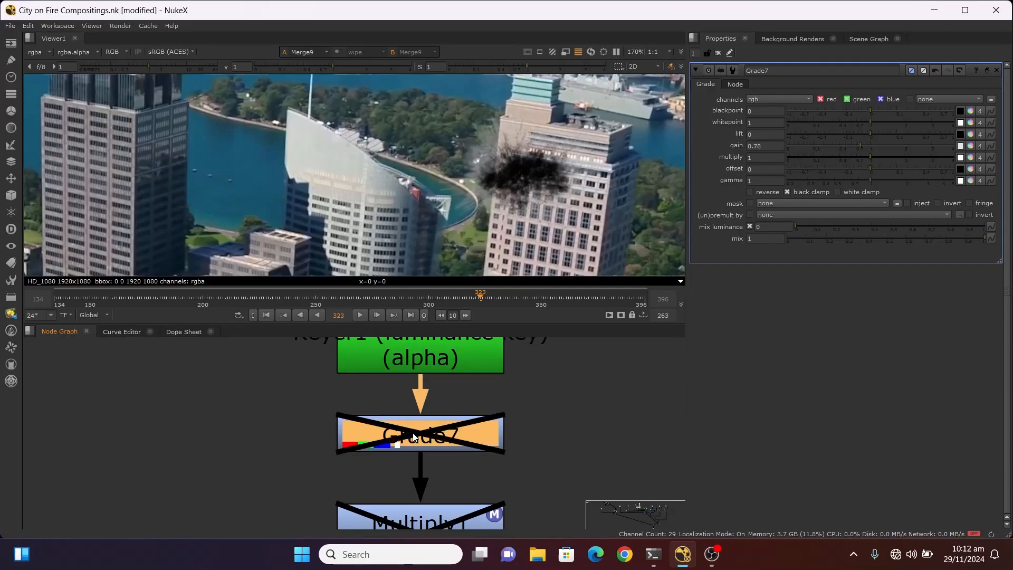
key(d)
key(d)
key(d)
key(d)
key(d)
key(d)
key(d)
key(d)
key(d)
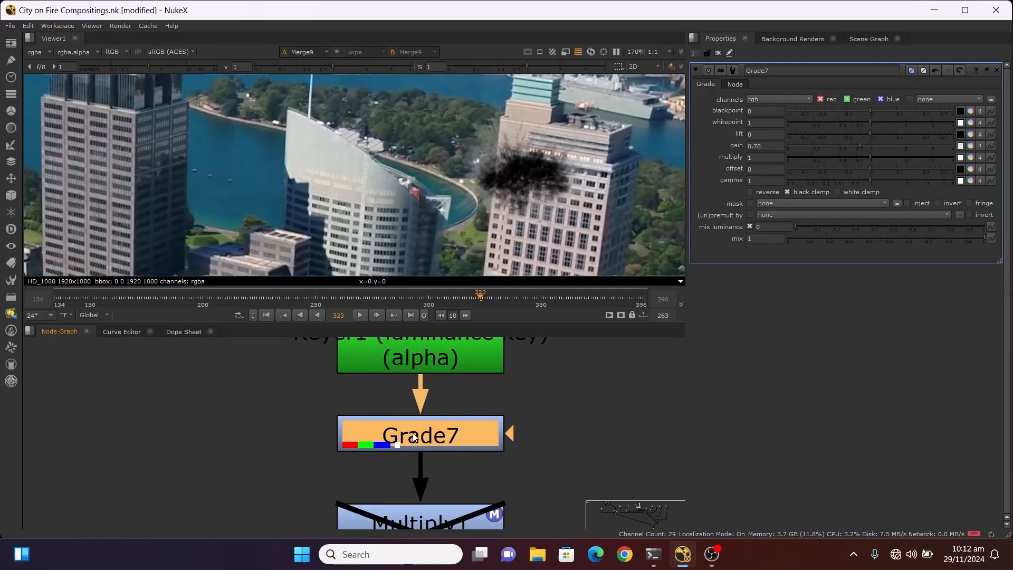
key(d)
key(d)
key(d)
key(d)
scroll(576, 158, up, 3)
key(d)
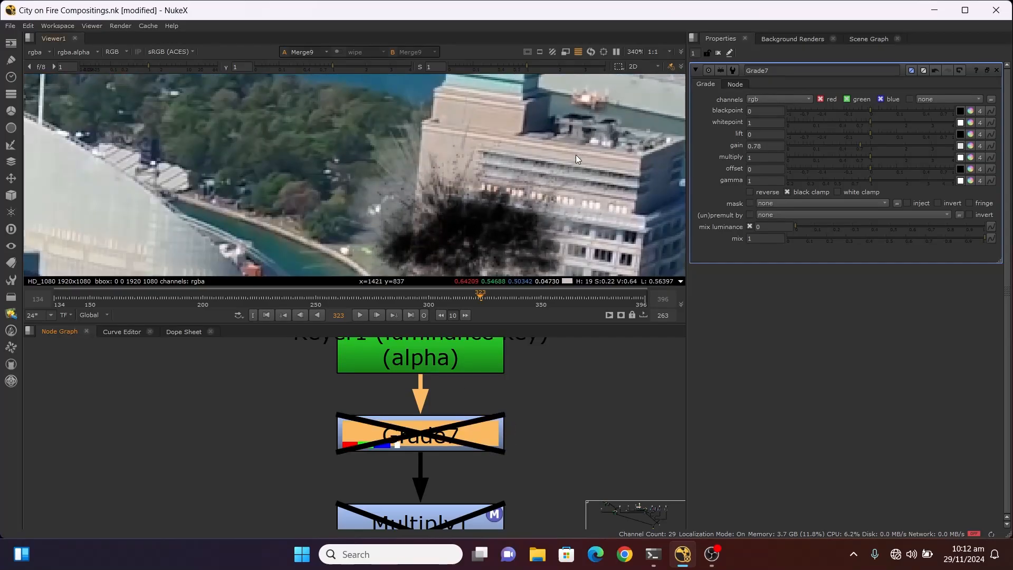
key(d)
key(d)
key(d)
scroll(551, 126, down, 3)
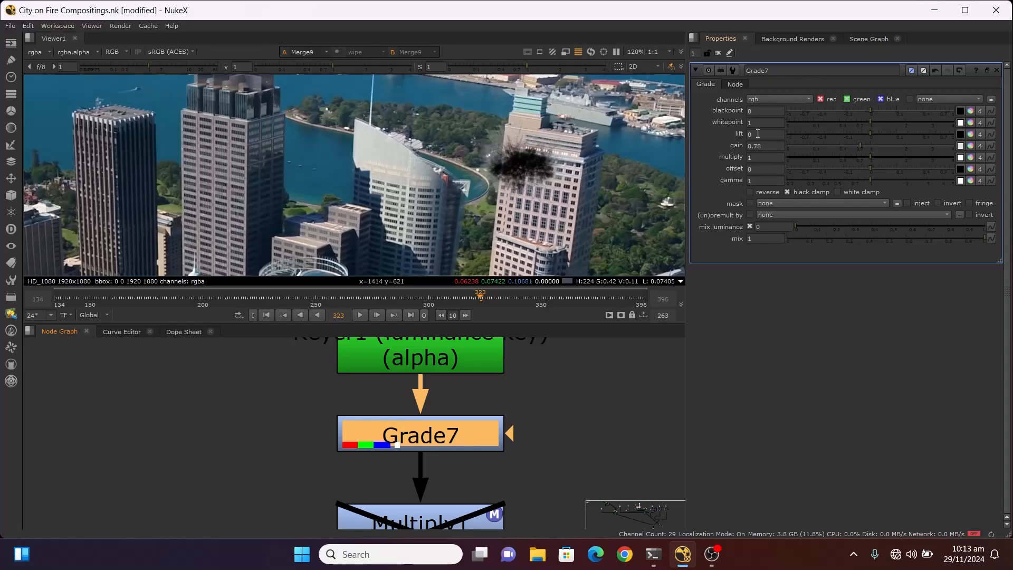
Step: Enable the Multiply1 node below Grade7 and check the damage edges on the tower
scroll(509, 441, down, 3)
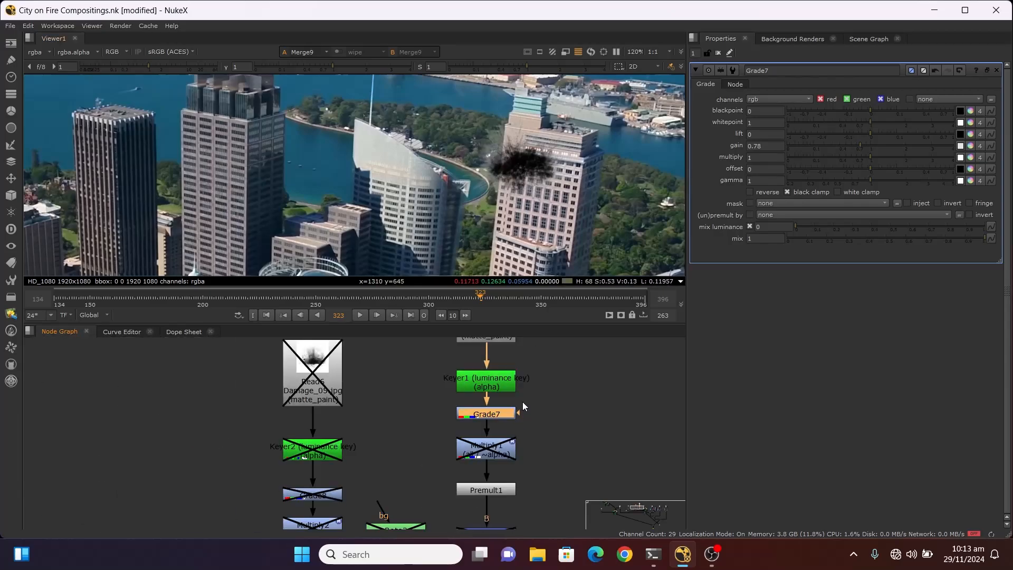
scroll(522, 401, up, 2)
scroll(458, 156, up, 3)
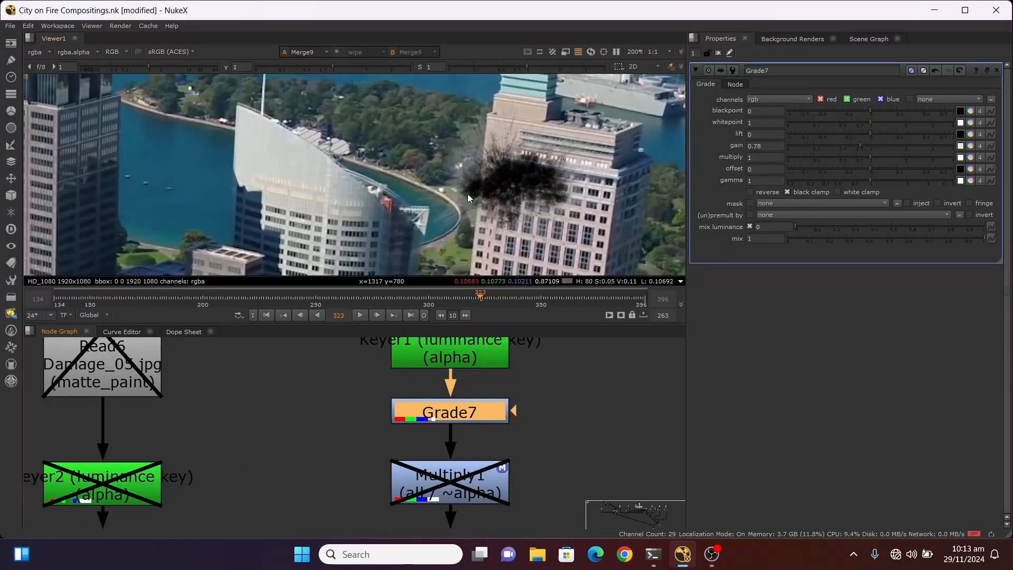
scroll(551, 139, down, 1)
scroll(551, 139, down, 2)
scroll(467, 426, down, 3)
scroll(493, 439, up, 3)
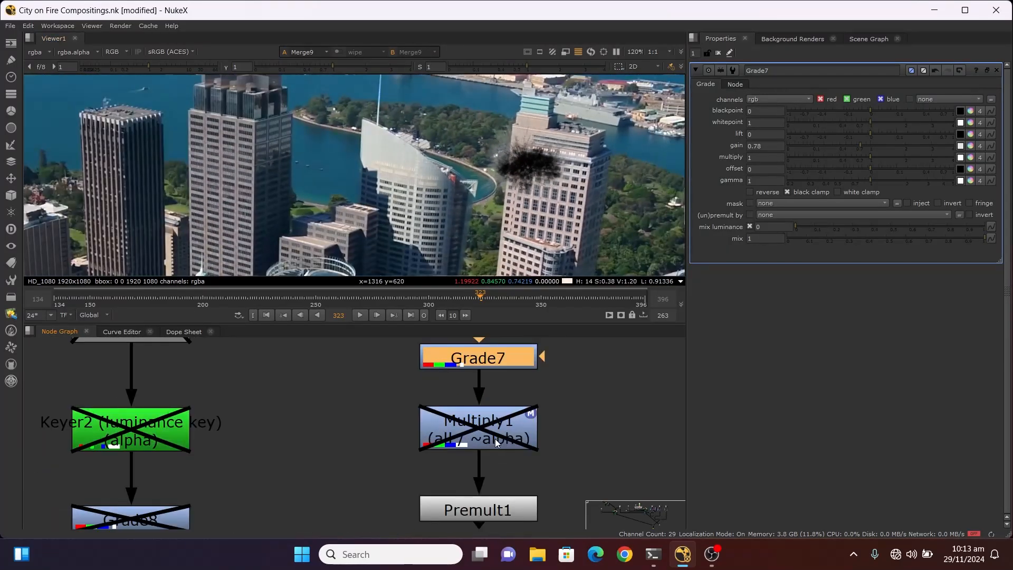
scroll(539, 135, up, 3)
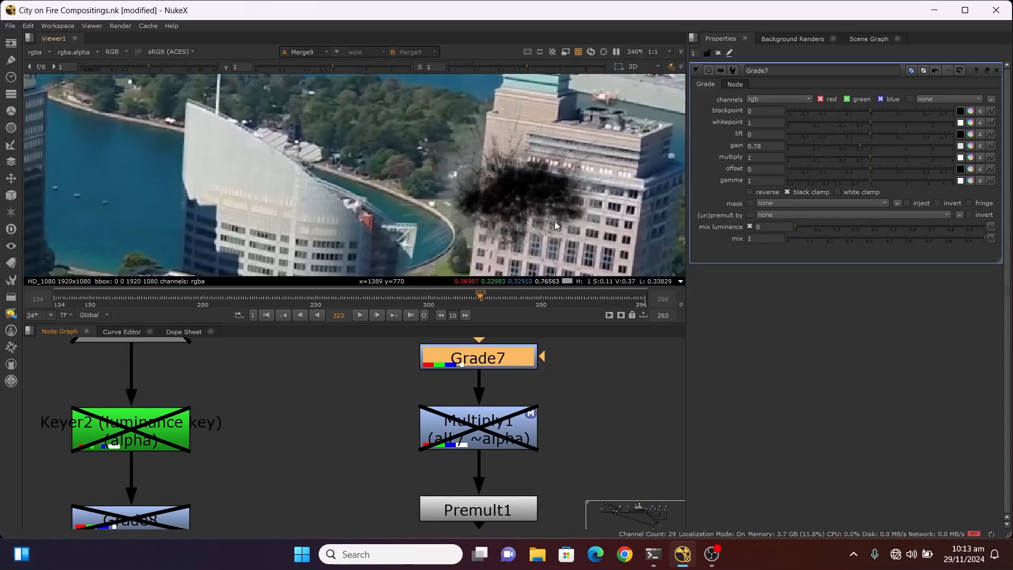
click(475, 429)
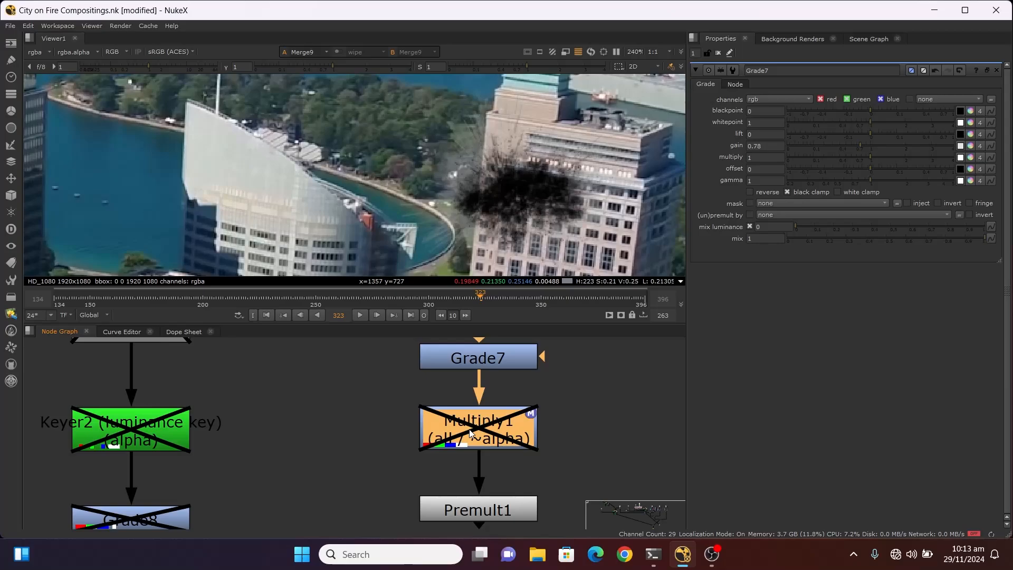
key(d)
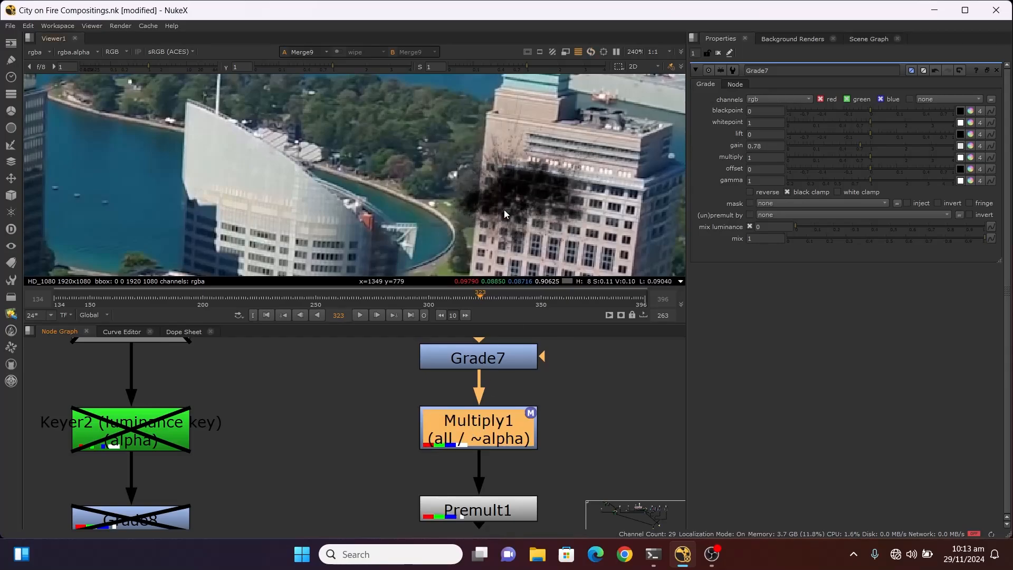
scroll(491, 443, down, 4)
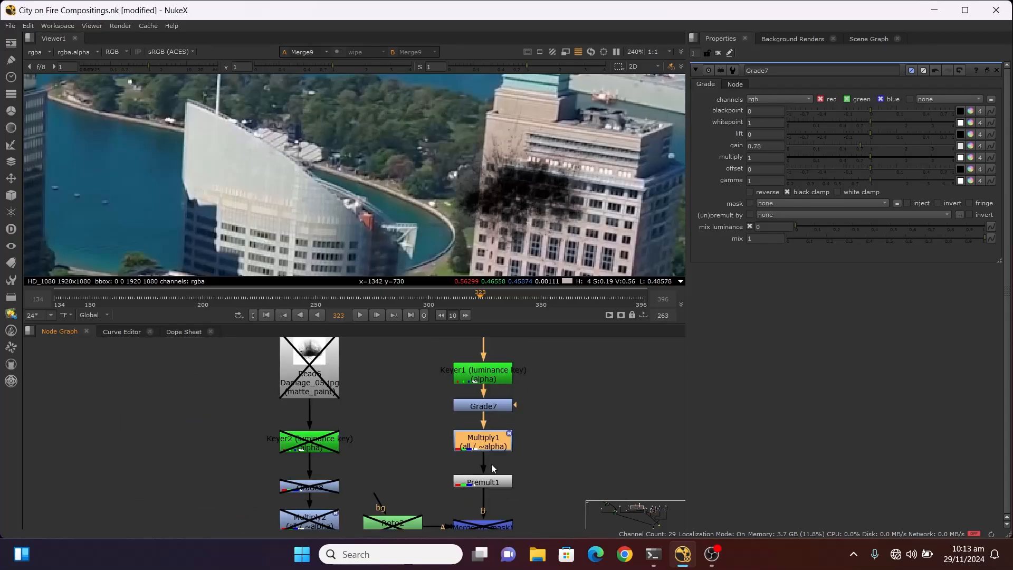
Step: Display the Premult1 output and frame the whole damage texture for inspection
scroll(492, 475, up, 2)
click(492, 477)
key(1)
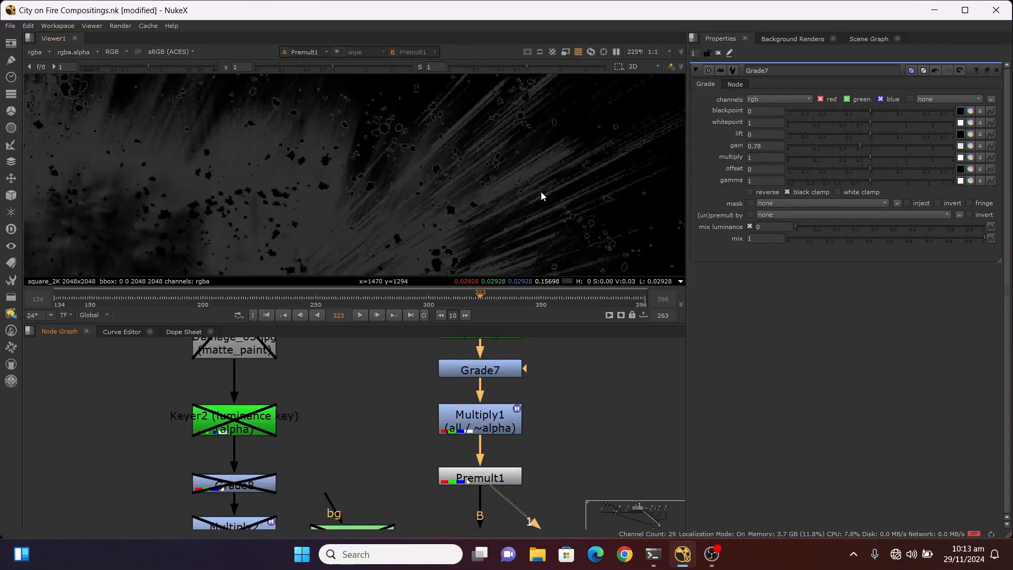
key(f)
scroll(518, 108, down, 1)
scroll(418, 131, up, 5)
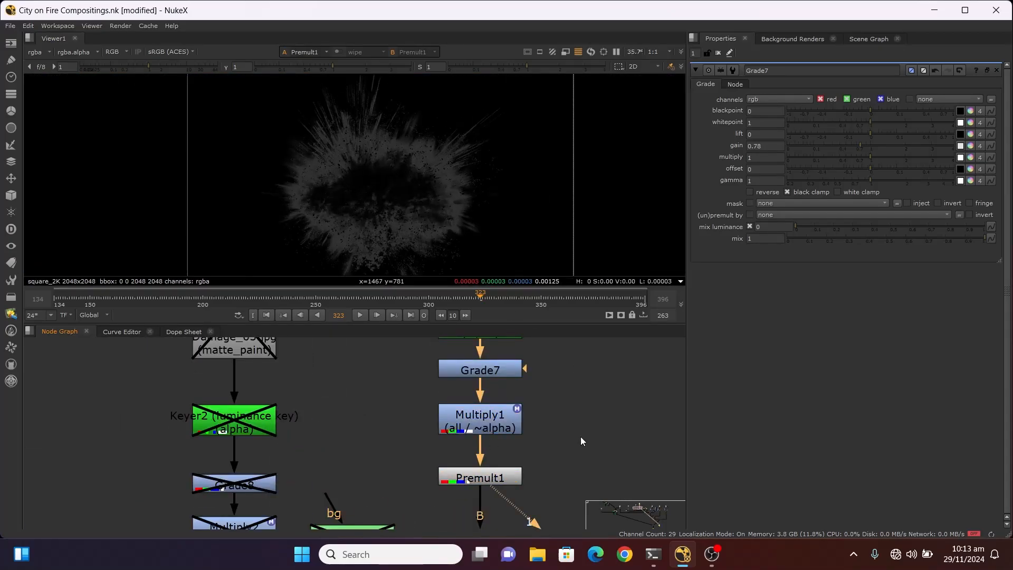
Step: Display the Merge9 composite again and inspect the damage on the tower up close
scroll(559, 448, down, 4)
scroll(480, 398, up, 3)
scroll(480, 398, down, 3)
scroll(520, 425, down, 4)
scroll(611, 477, up, 5)
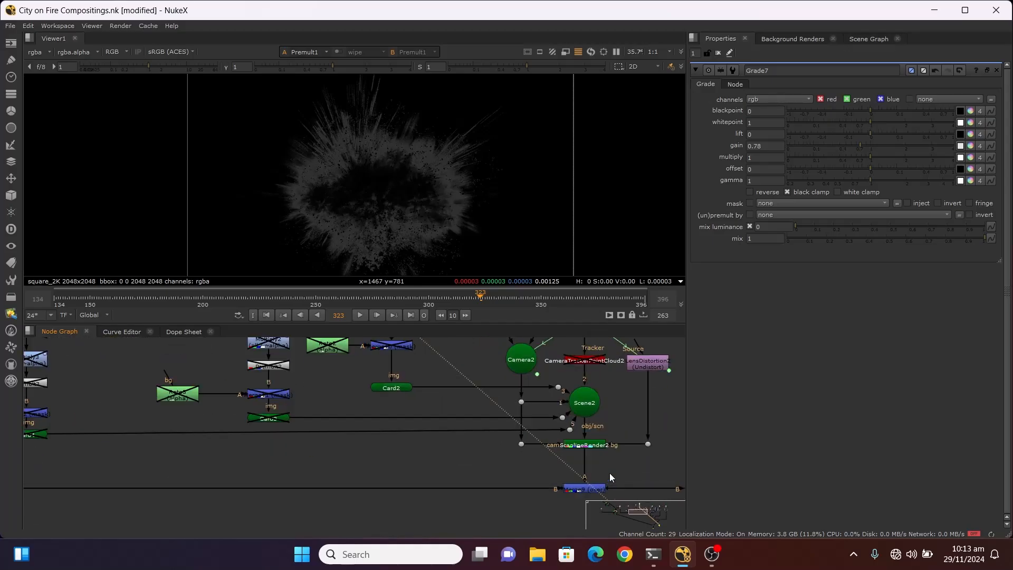
click(579, 492)
key(1)
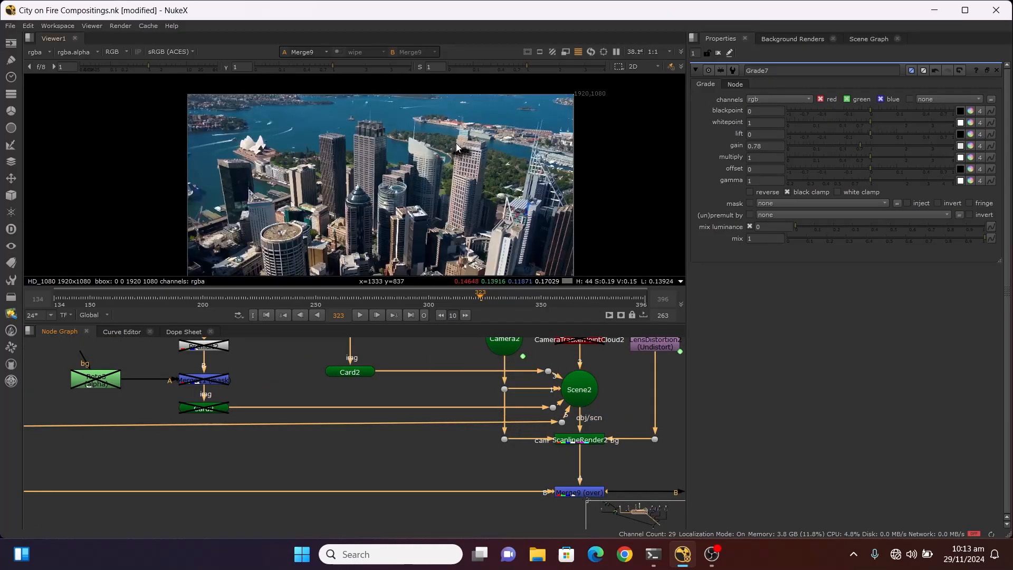
scroll(456, 143, up, 5)
scroll(498, 413, down, 4)
scroll(441, 378, up, 6)
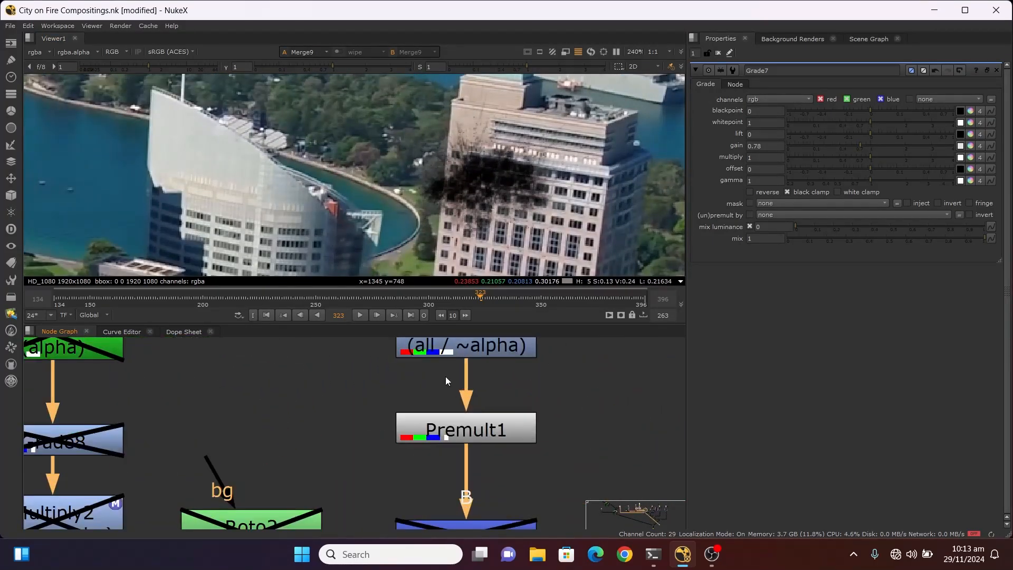
Step: Toggle Multiply1 off and on to compare the damage edges, leave it enabled, and open its properties
scroll(445, 376, down, 2)
scroll(455, 368, up, 3)
click(463, 400)
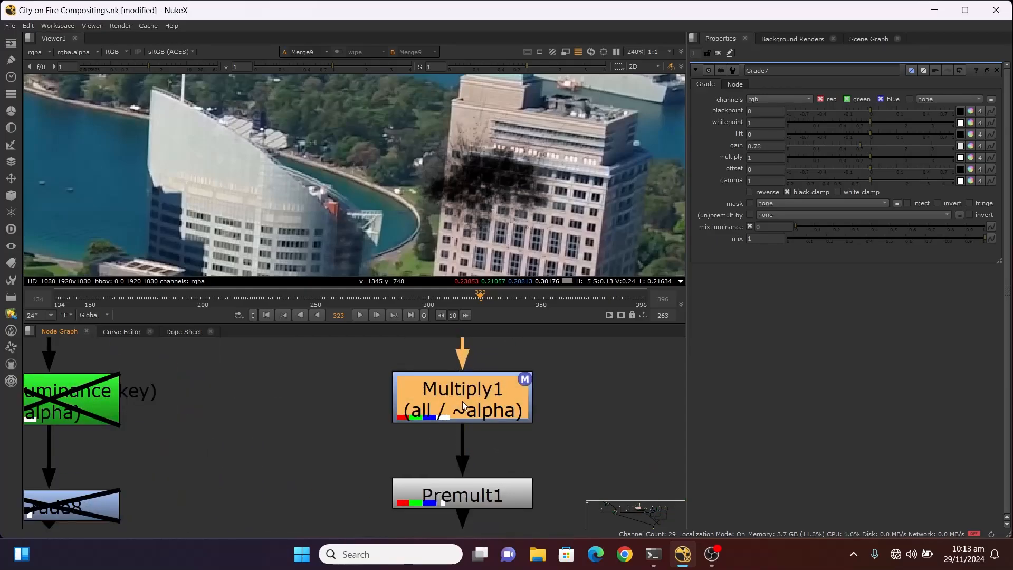
key(d)
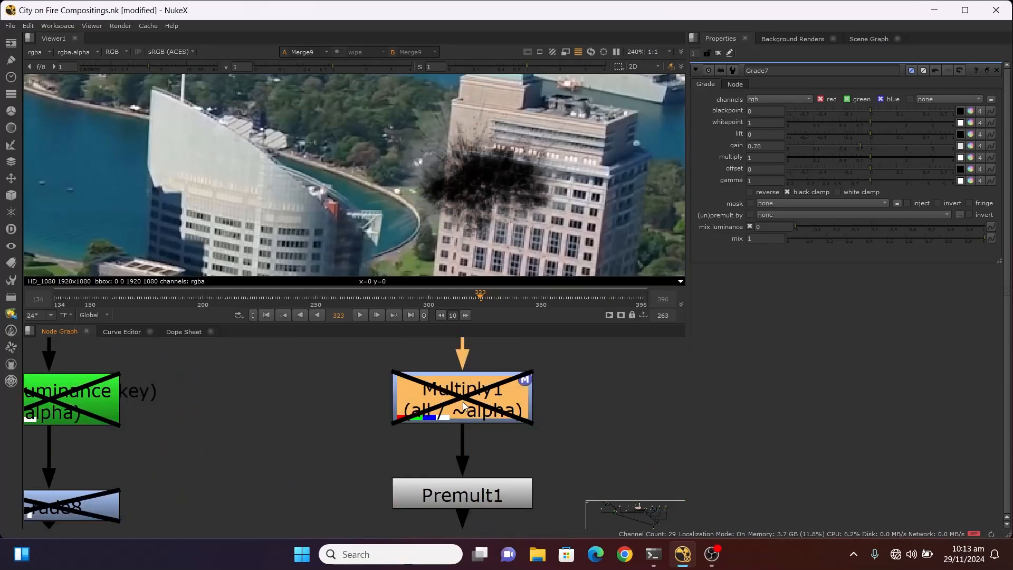
key(d)
key(d)
key(d)
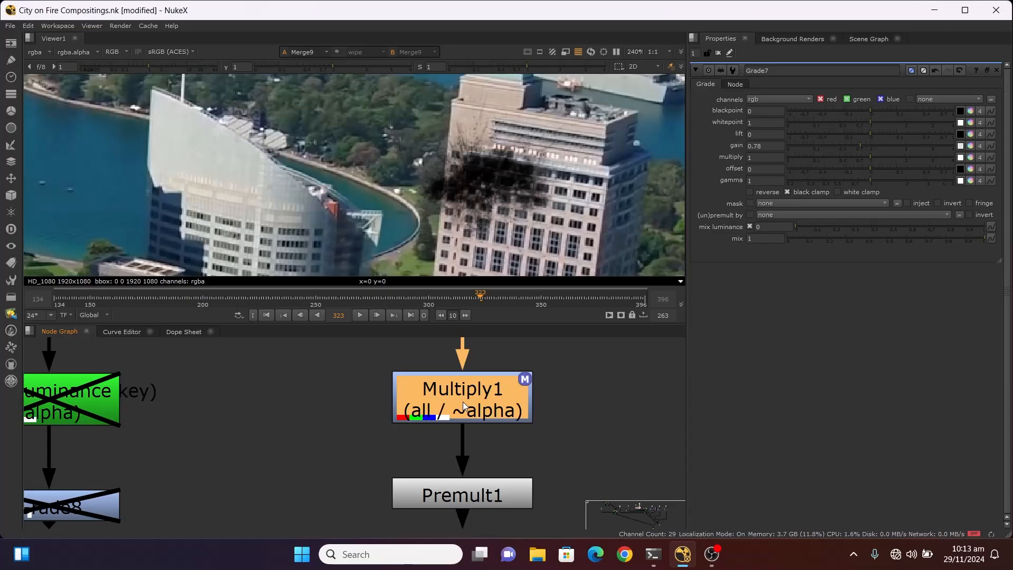
double_click(464, 401)
scroll(454, 407, down, 3)
scroll(457, 403, up, 2)
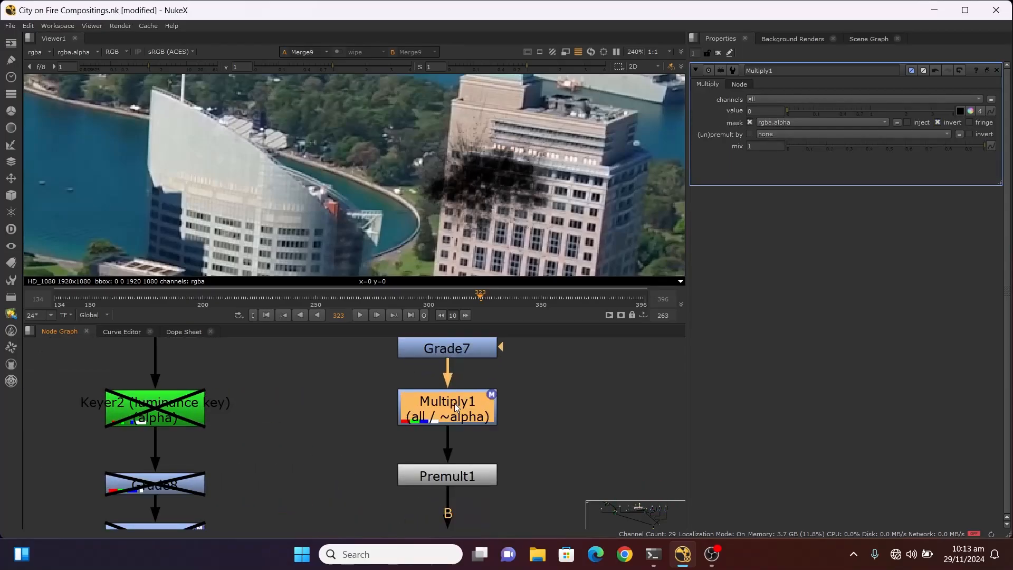
Step: Insert a Multiply (Math) node between Multiply1 and Premult1 and place it beside Multiply1
key(Tab)
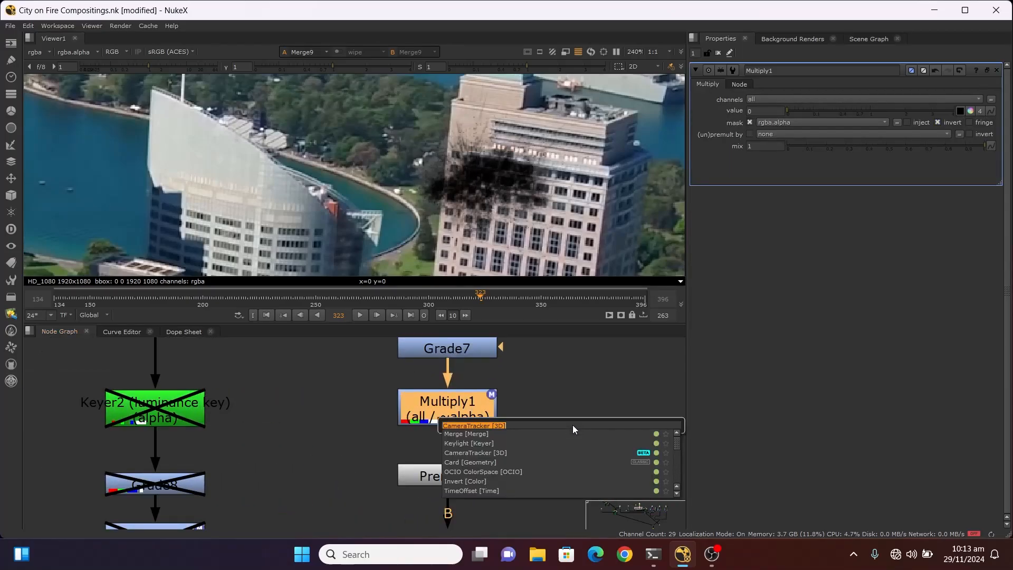
text(multy)
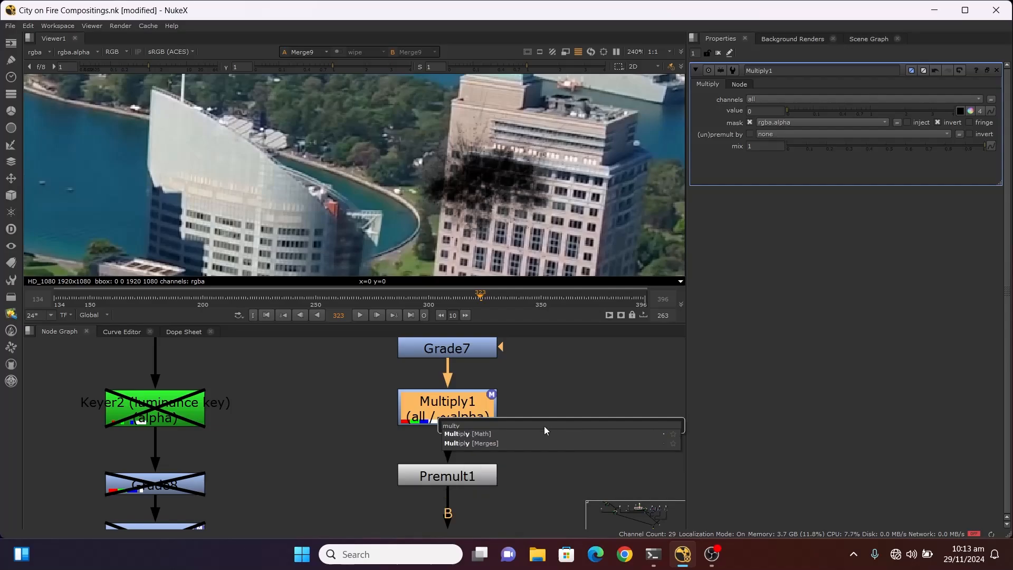
click(476, 433)
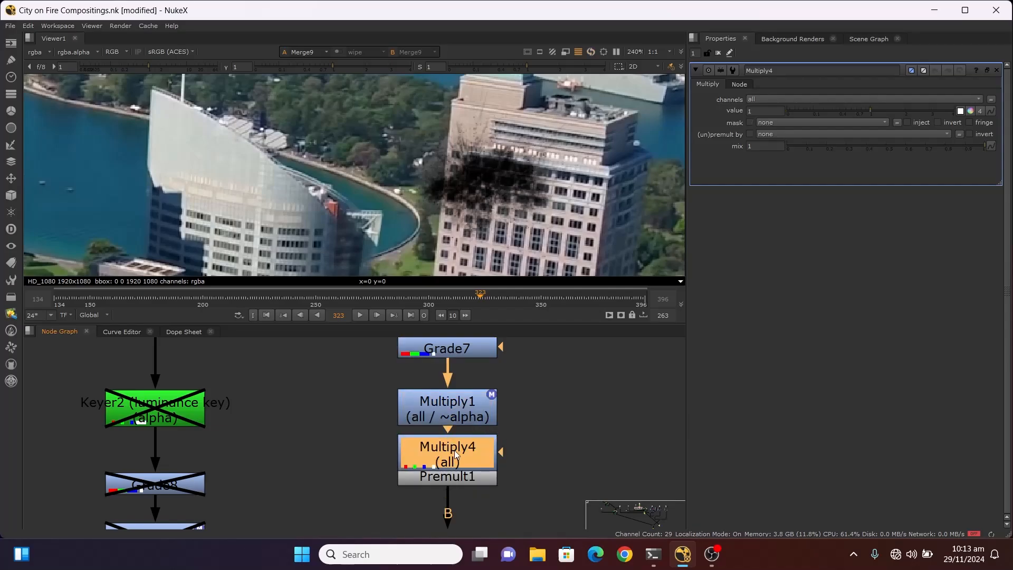
drag(473, 439, 588, 396)
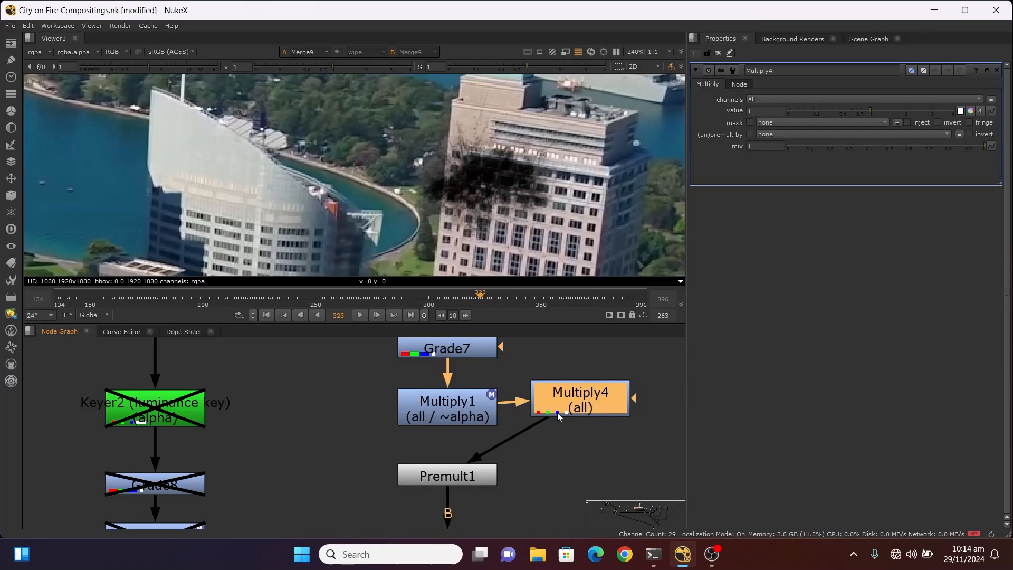
key(Tab)
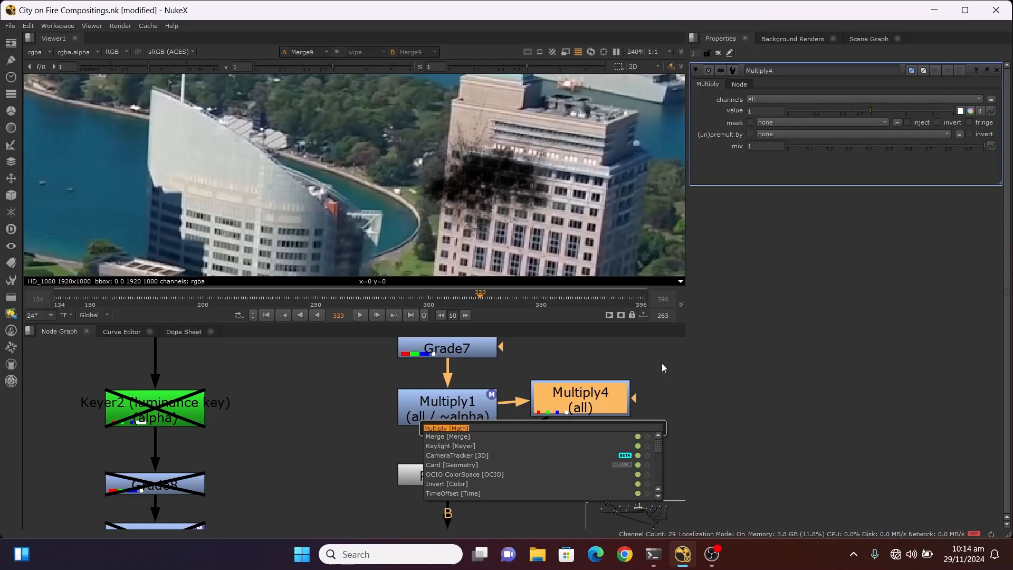
click(600, 352)
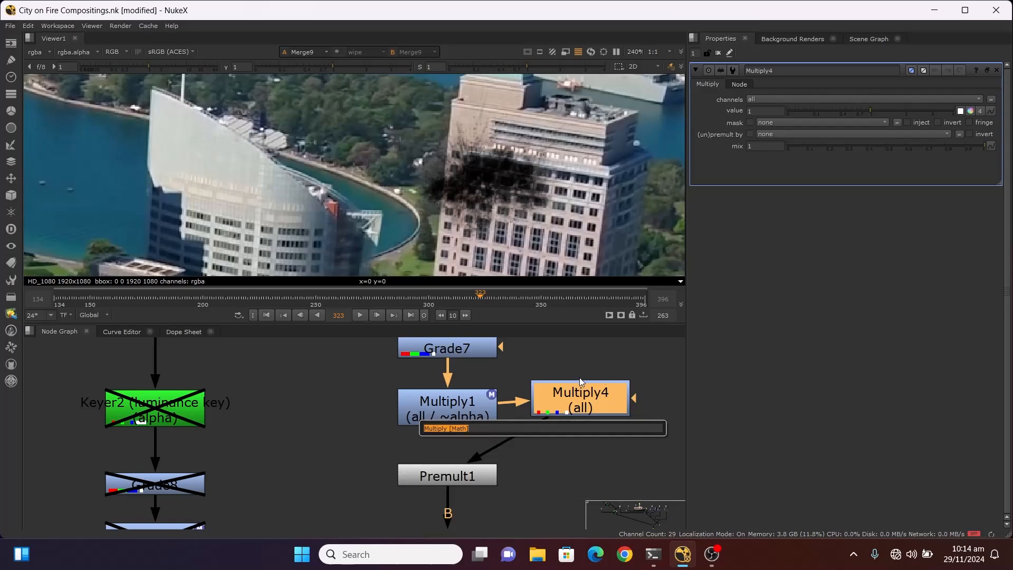
click(585, 464)
Step: Move Multiply1 out to the side of the node chain and disconnect Multiply4's input from it
scroll(515, 422, down, 3)
scroll(514, 422, up, 3)
drag(446, 412, 347, 411)
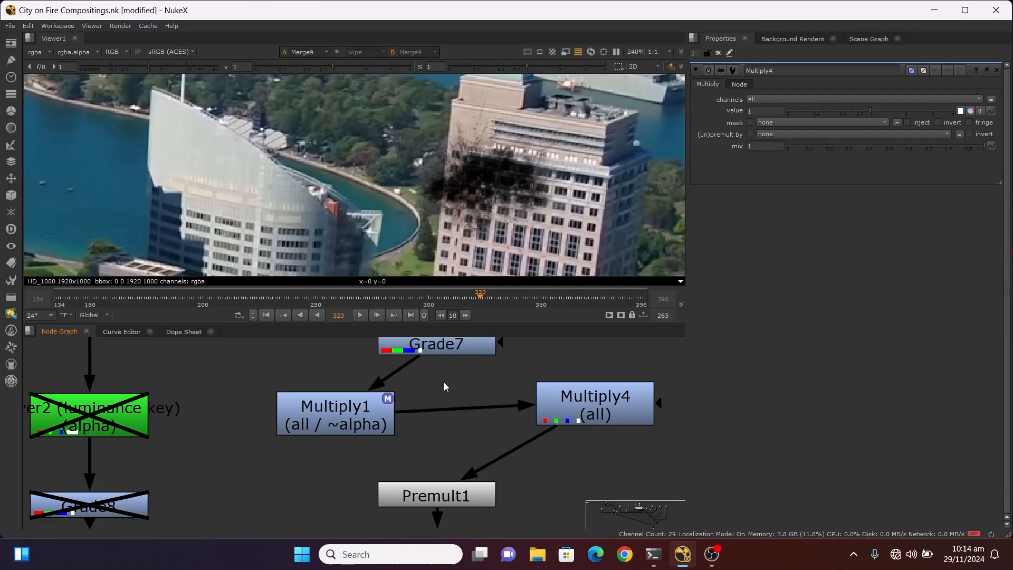
drag(373, 422, 398, 422)
drag(521, 407, 441, 401)
scroll(528, 442, down, 3)
scroll(530, 446, down, 2)
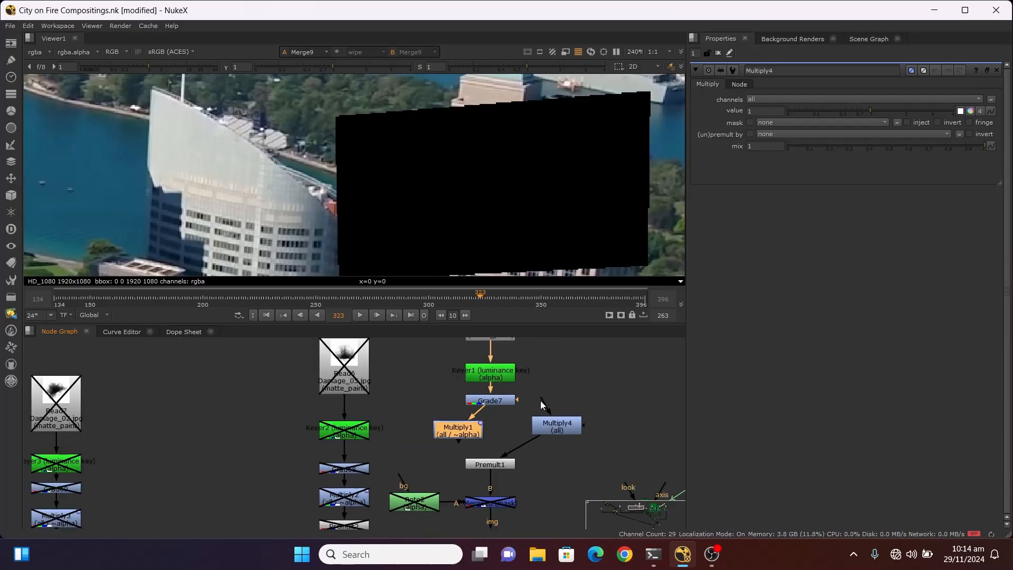
Step: Connect Multiply4's input to Grade7 and inspect the damage edges on the tower up close
drag(506, 402, 493, 403)
scroll(494, 376, down, 4)
scroll(570, 479, up, 4)
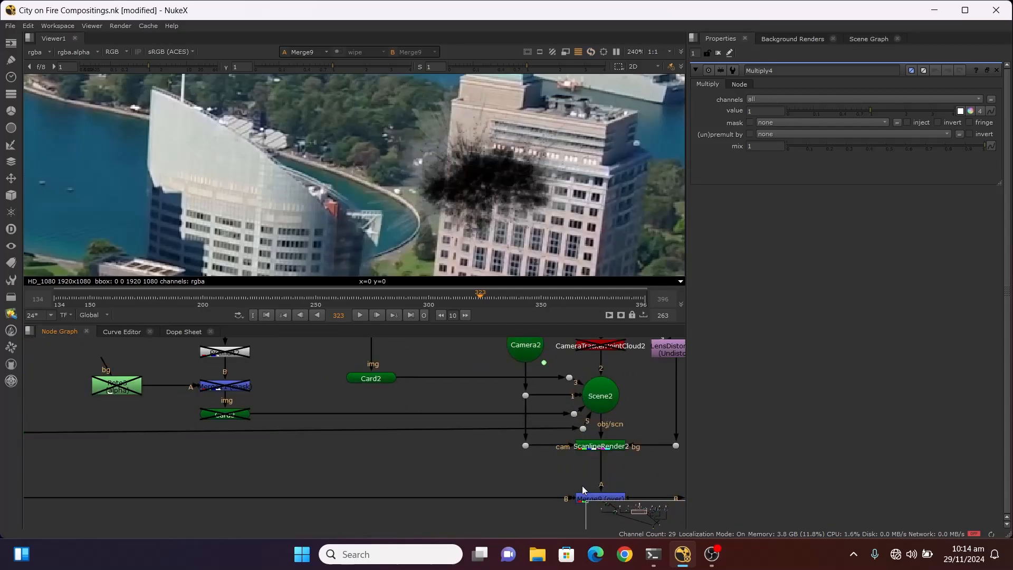
scroll(523, 149, up, 3)
scroll(512, 153, down, 3)
scroll(517, 154, up, 3)
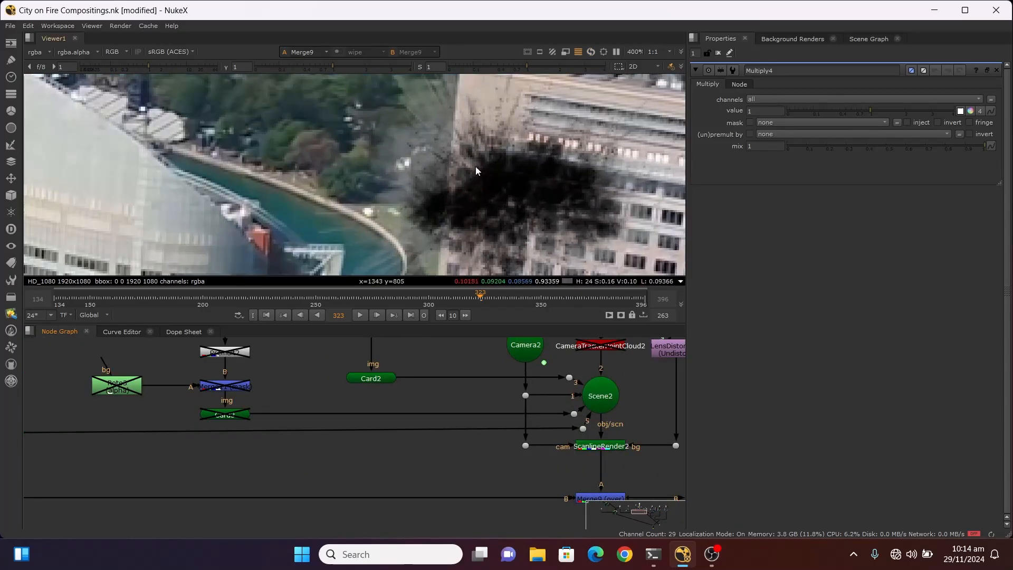
scroll(407, 402, down, 3)
scroll(505, 433, up, 7)
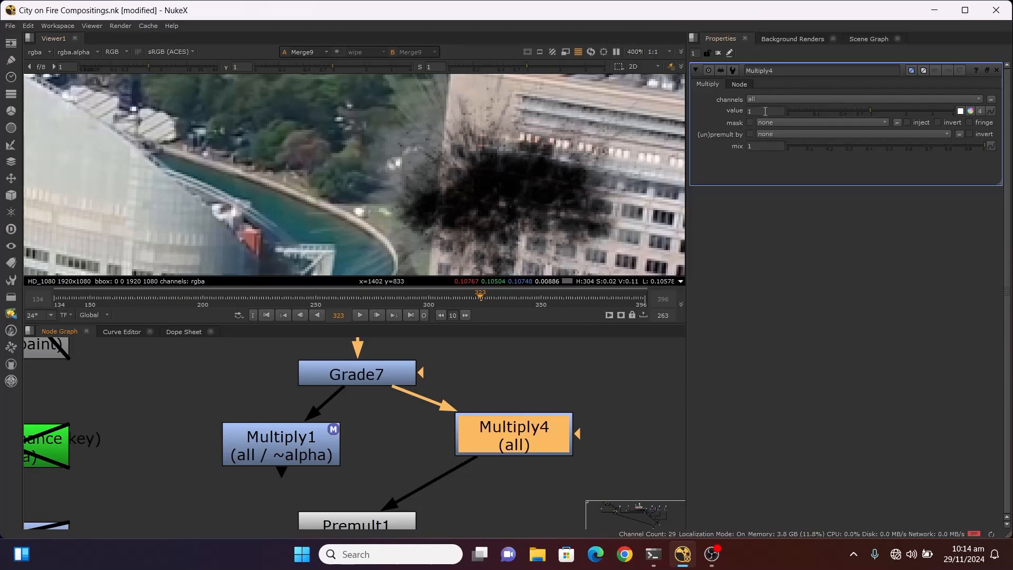
Step: Mask Multiply4 with rgba.alpha, invert the mask, and lower its value to 0
click(811, 123)
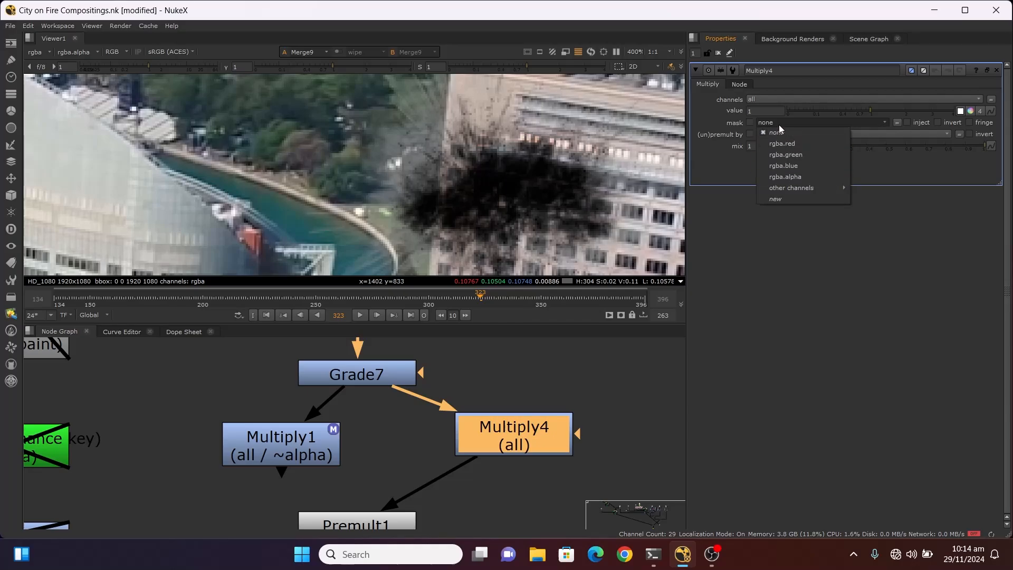
click(790, 177)
scroll(423, 170, down, 3)
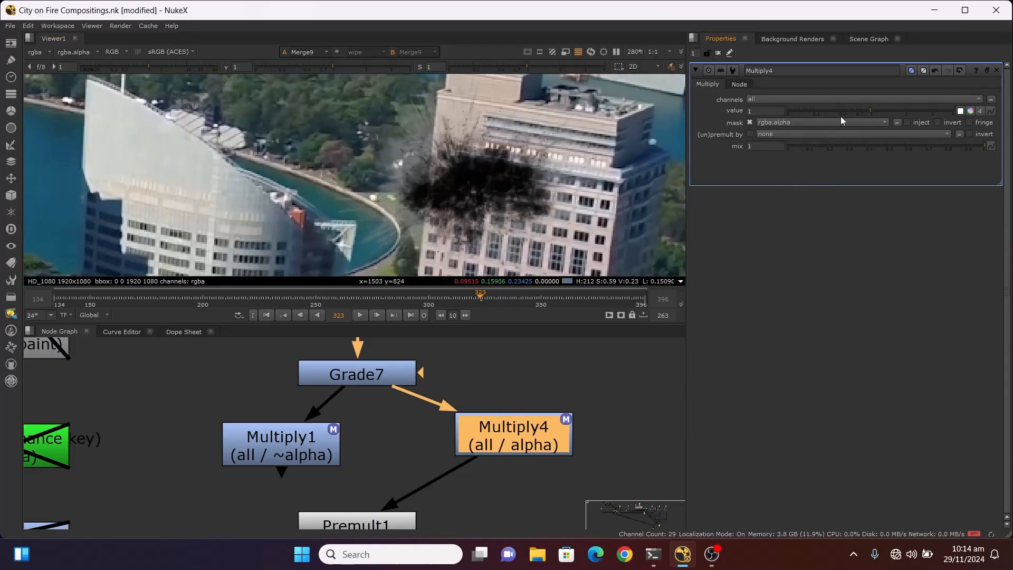
drag(869, 111, 816, 112)
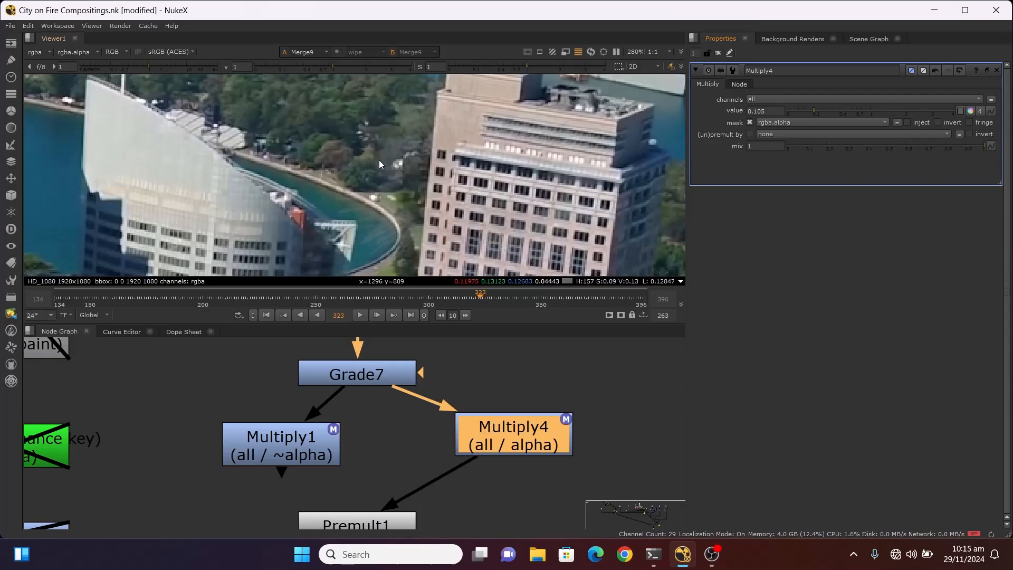
click(937, 122)
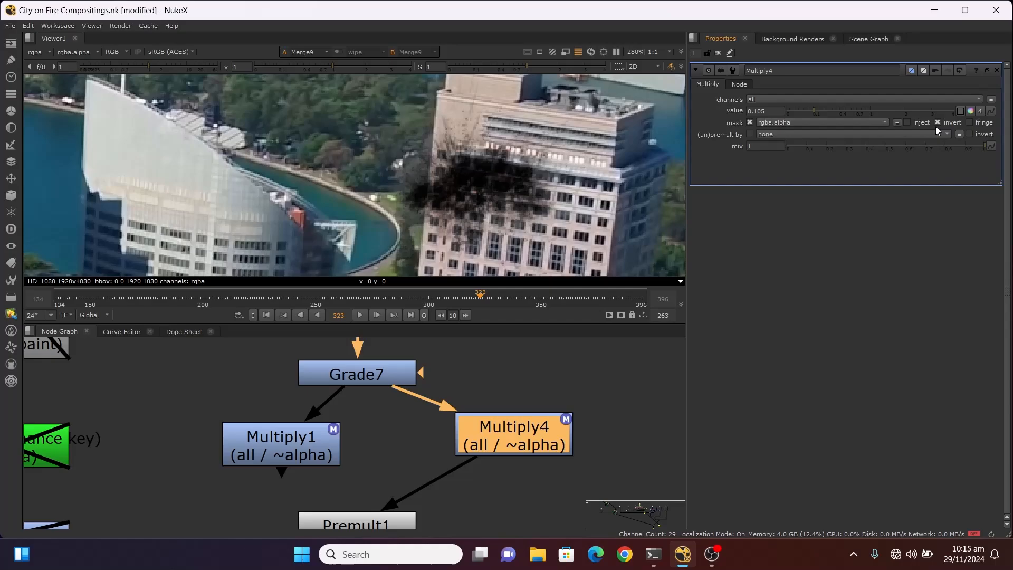
mouse_move(805, 111)
mouse_down()
mouse_move(818, 112)
mouse_move(787, 112)
mouse_up()
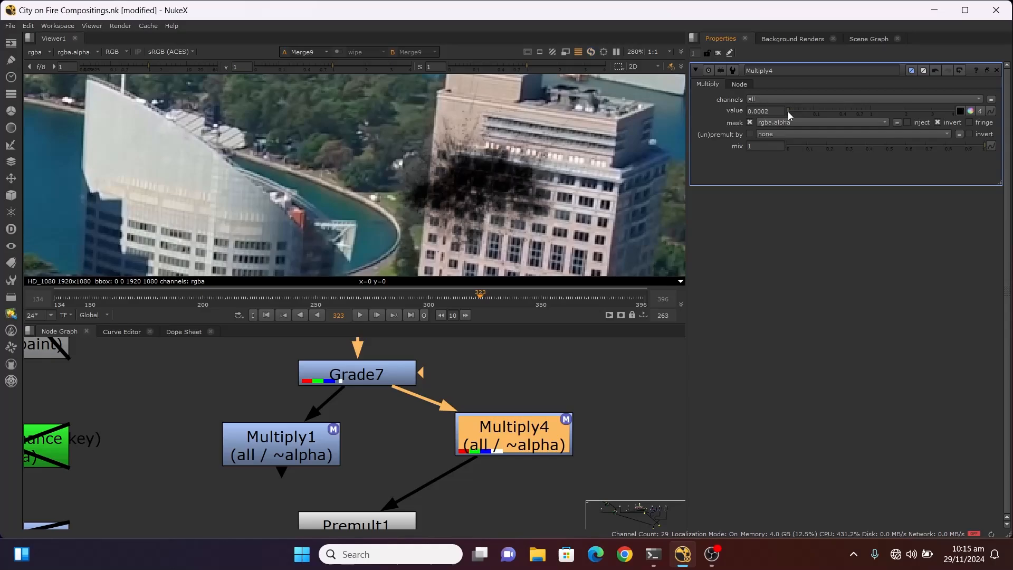
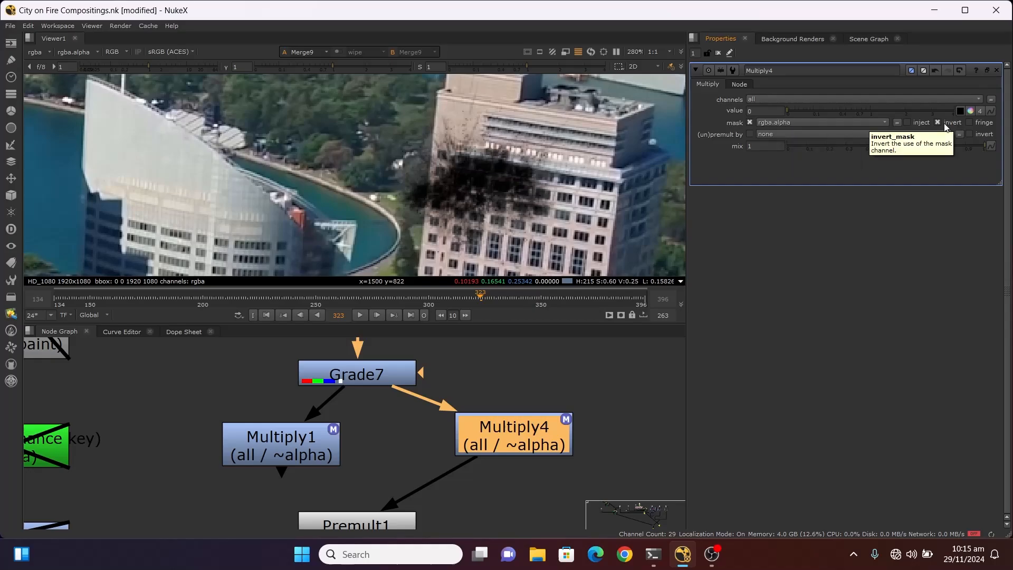
Step: Delete Multiply4 and put Multiply1 back into the chain between Grade7 and Premult1
scroll(335, 398, down, 3)
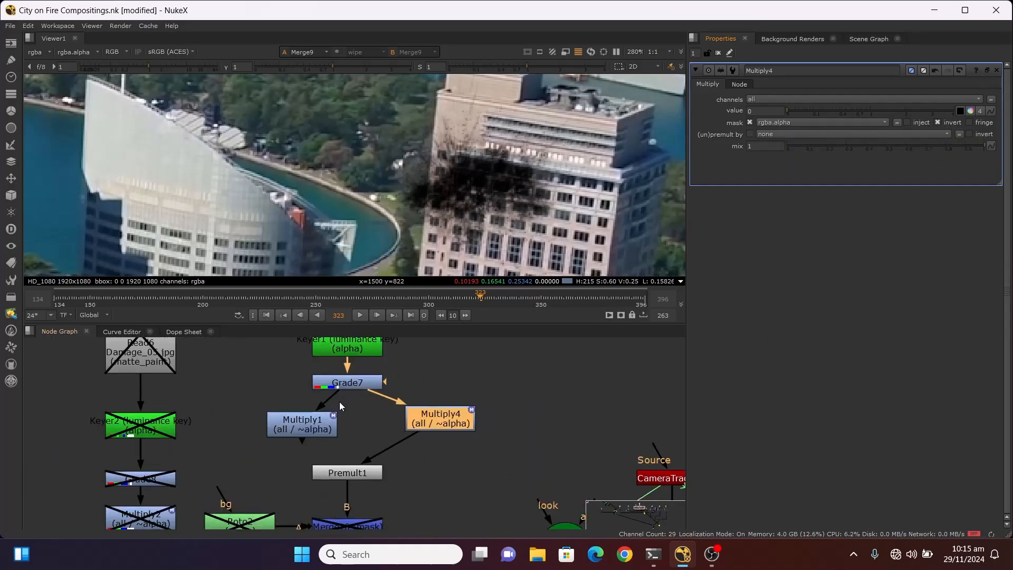
scroll(370, 399, up, 2)
click(480, 427)
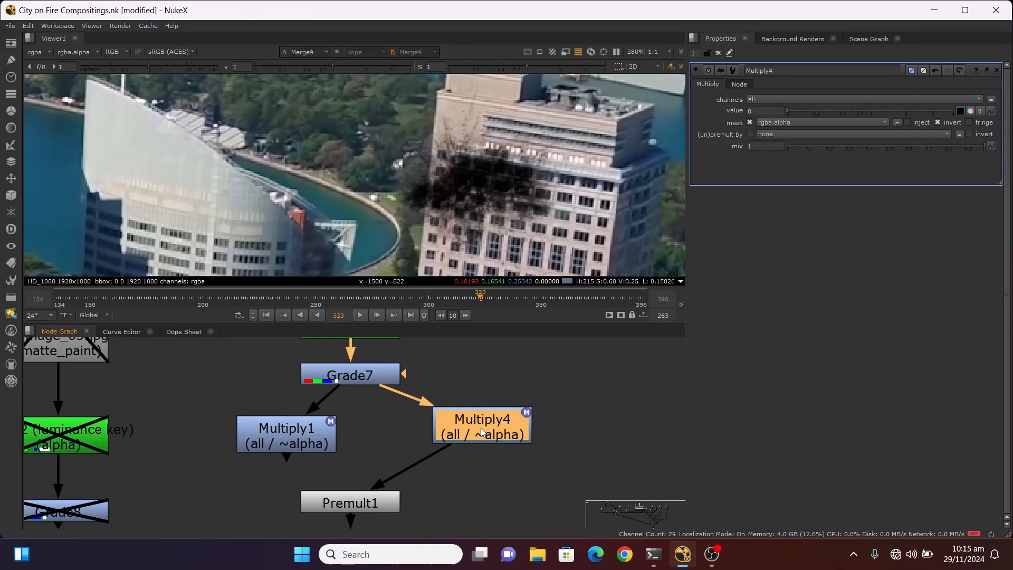
key(Delete)
drag(303, 430, 389, 442)
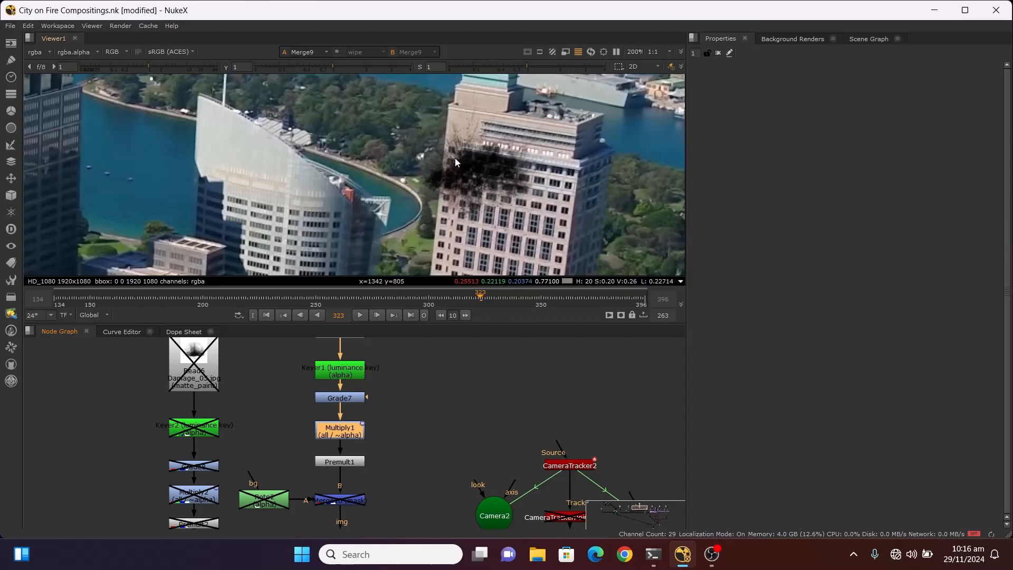
Step: Inspect the damage spilling past the tower's edge, then enable the Merge10 (mask) node and open its properties
scroll(455, 157, up, 2)
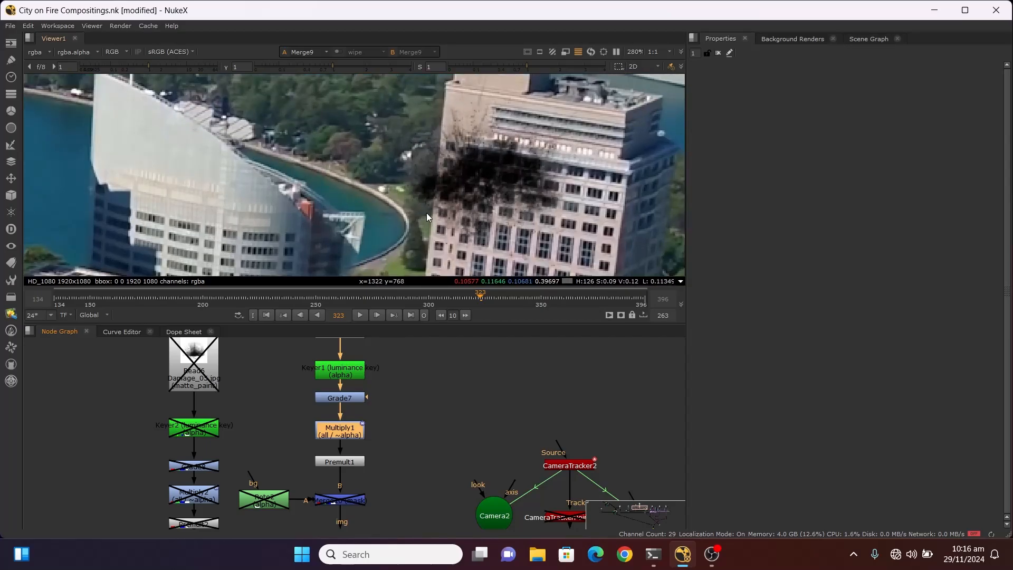
scroll(379, 445, up, 3)
scroll(356, 447, down, 3)
scroll(312, 441, up, 2)
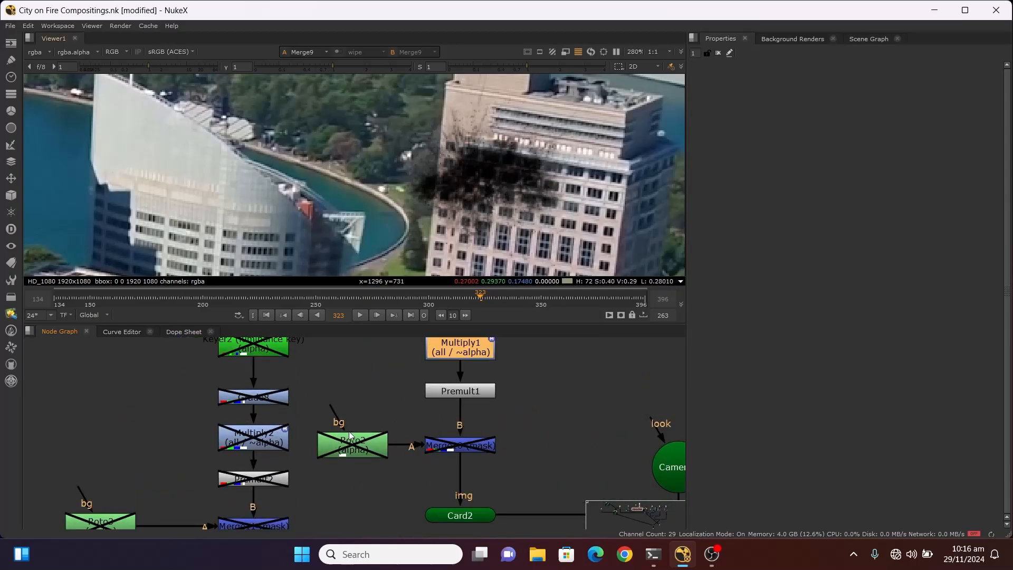
scroll(465, 448, up, 2)
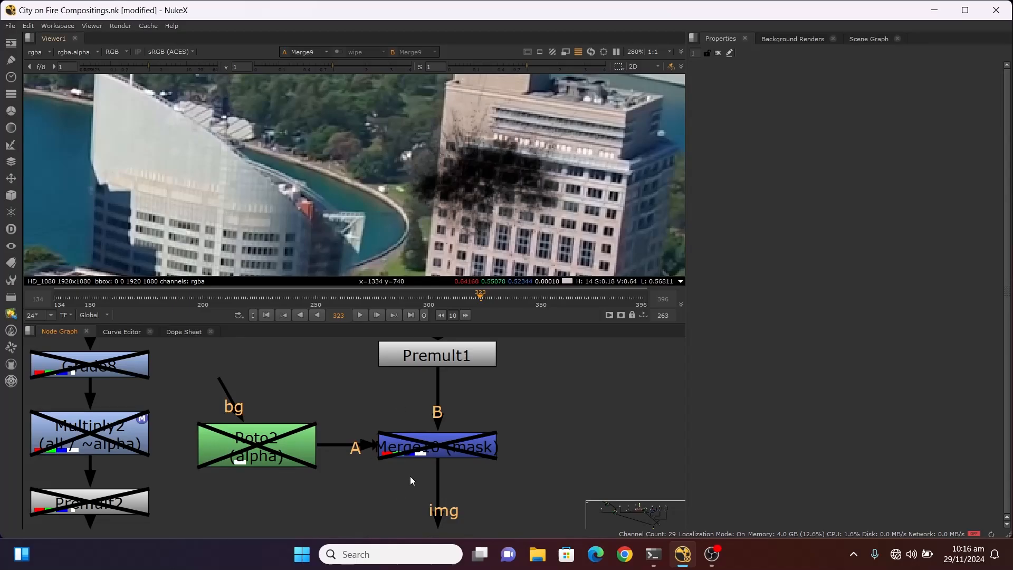
click(436, 450)
key(d)
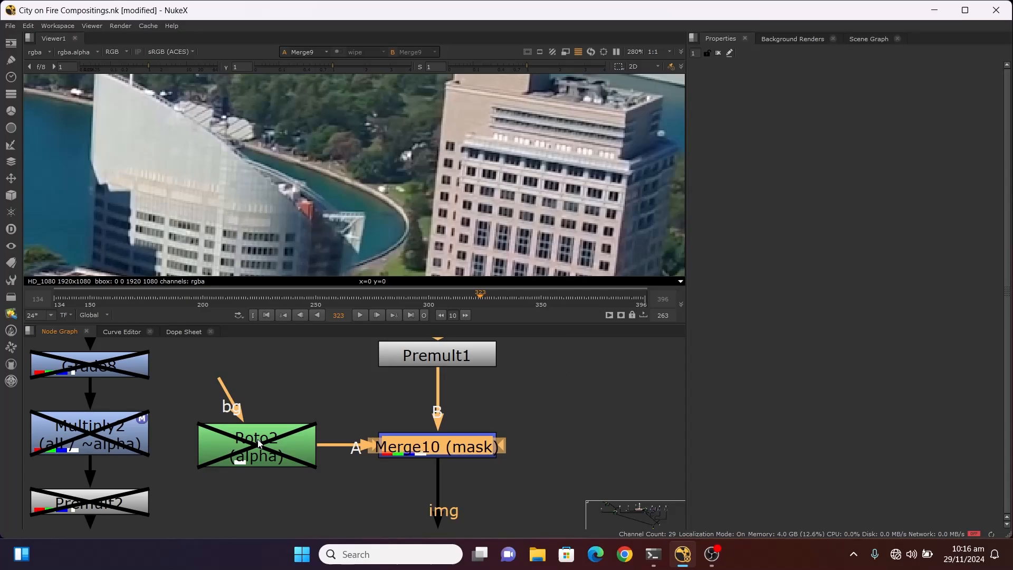
double_click(438, 446)
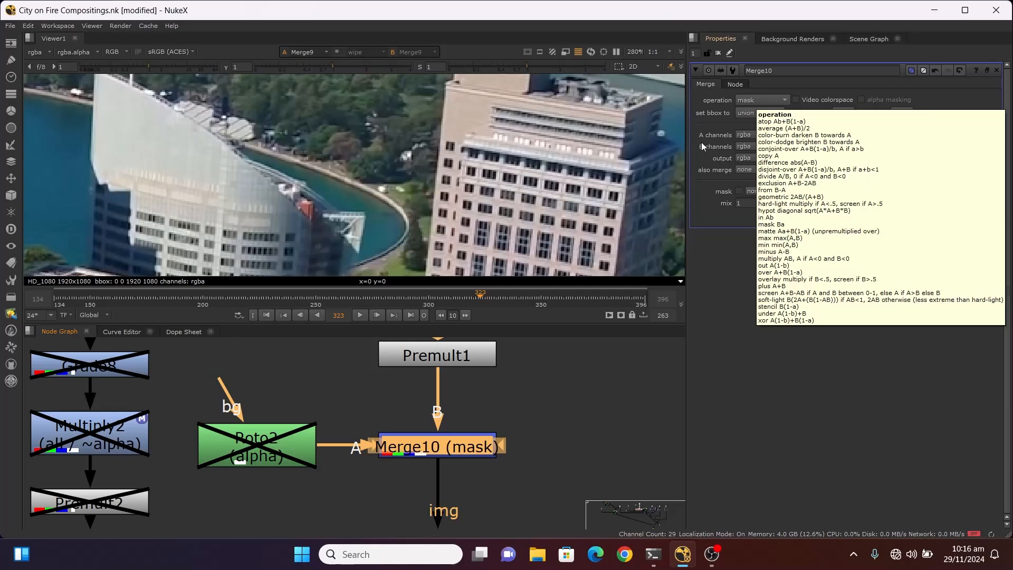
Step: Enable Roto2 to feed Merge10's mask and check the damage along the tower's edge
scroll(477, 148, down, 2)
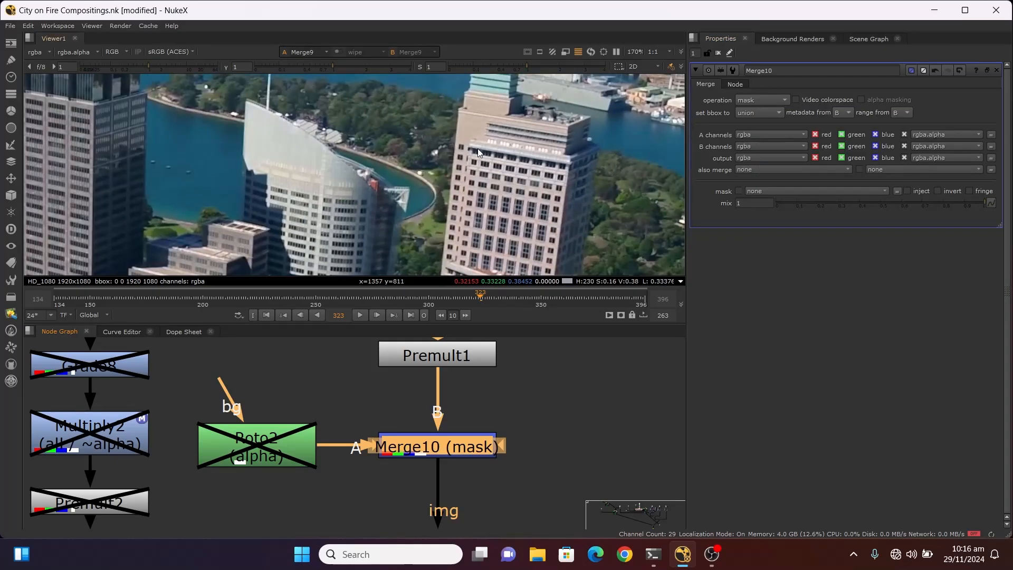
click(243, 446)
key(d)
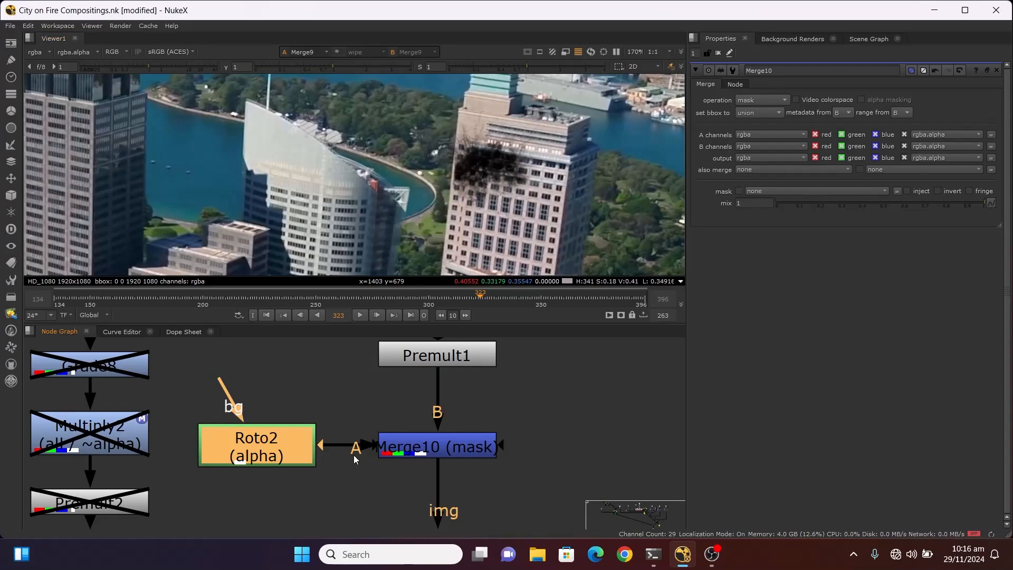
scroll(407, 496, down, 5)
scroll(430, 163, up, 2)
scroll(406, 164, down, 2)
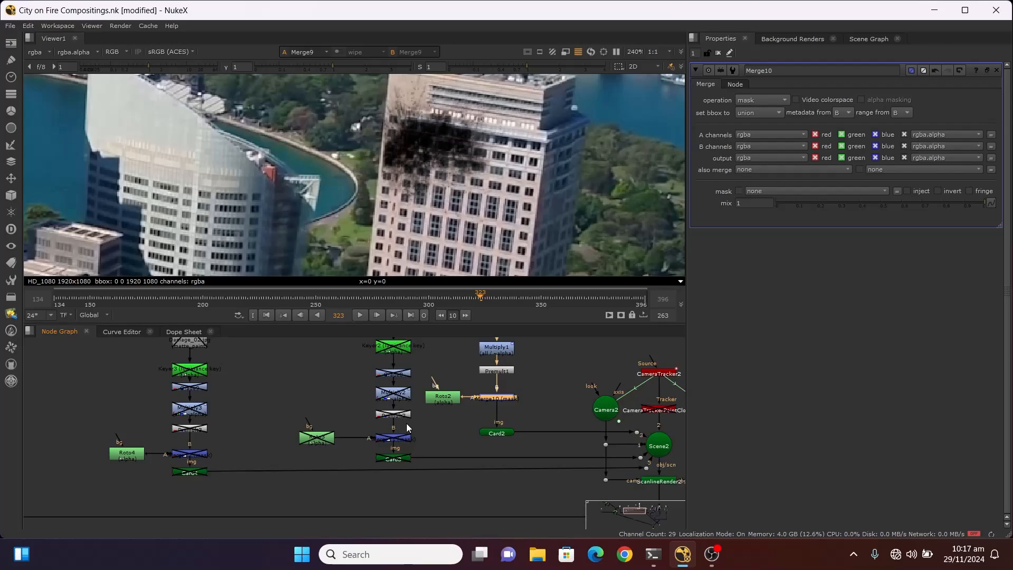
Step: Enable all the disabled nodes in the Read7 and Read6 damage branches, including the roto of the Read6 branch
scroll(473, 454, down, 4)
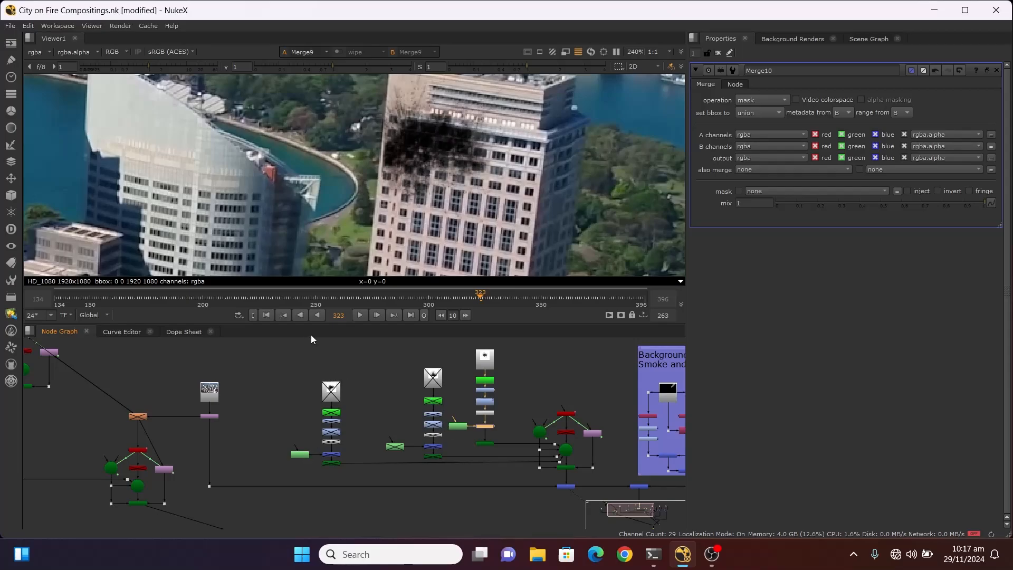
scroll(430, 380, up, 3)
click(434, 380)
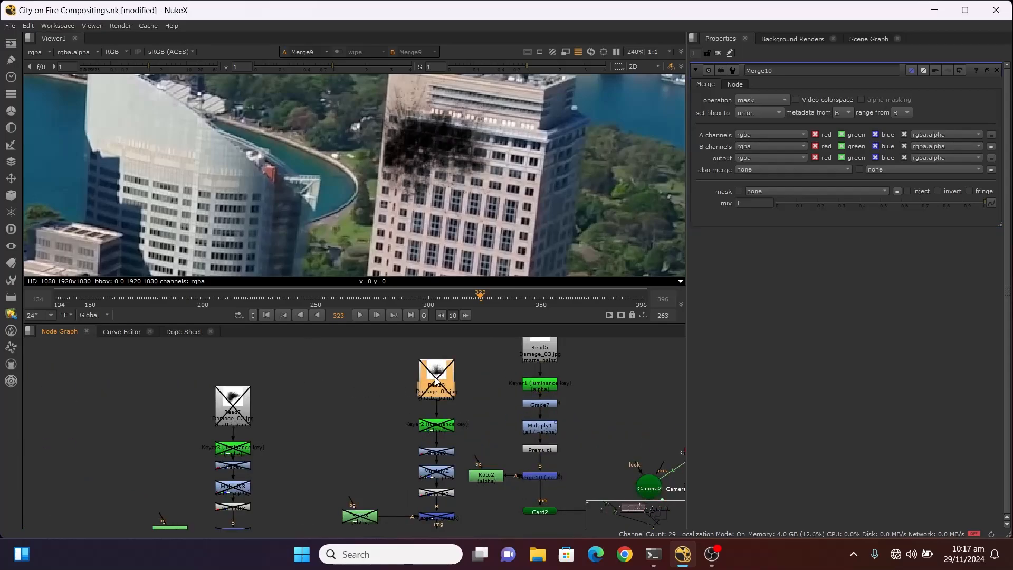
key(d)
scroll(370, 393, down, 3)
drag(262, 375, 330, 485)
key(d)
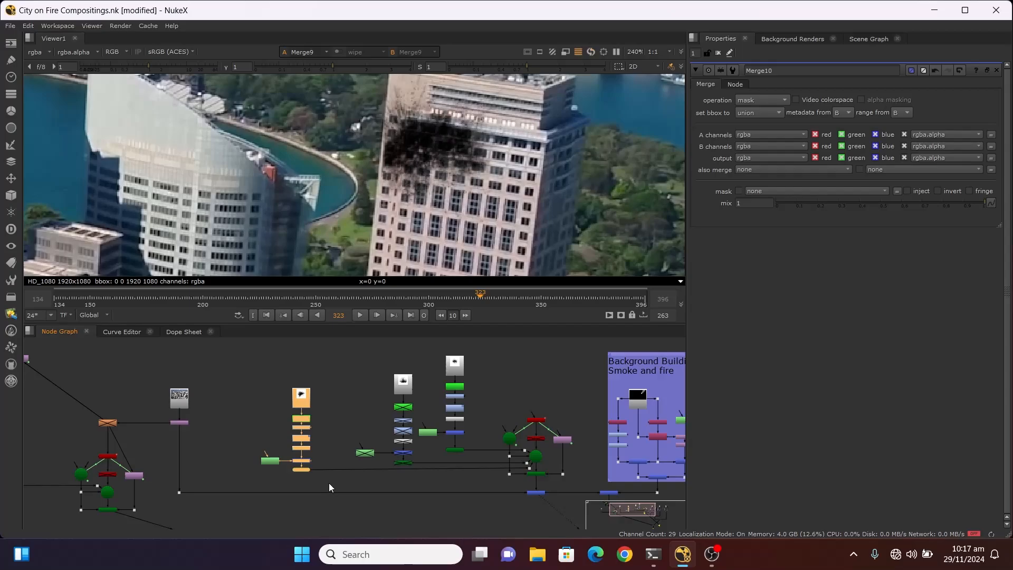
drag(360, 361, 417, 464)
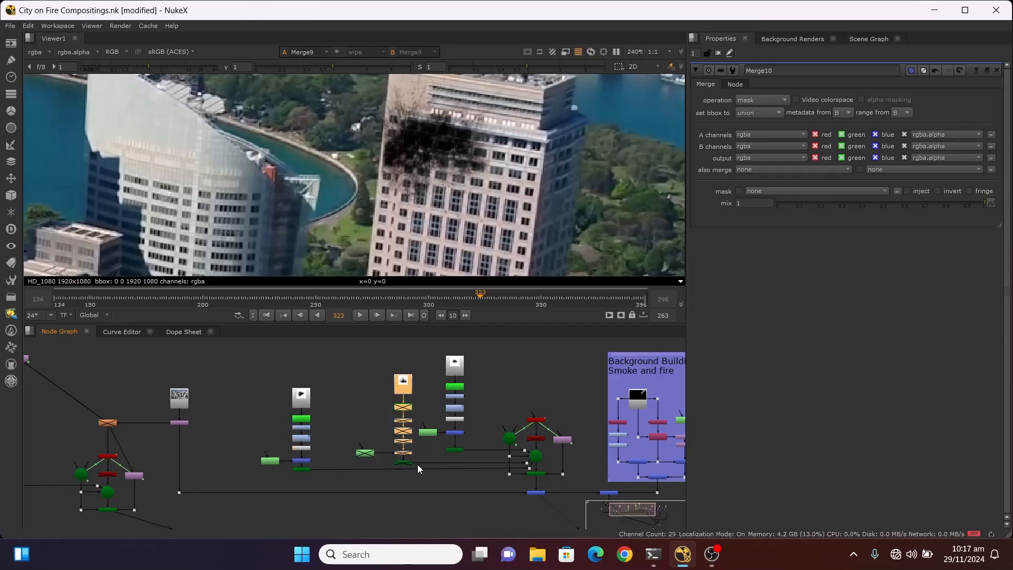
key(d)
Step: Examine the combined damage on the towers and the round building in the Merge9 composite
scroll(417, 128, down, 2)
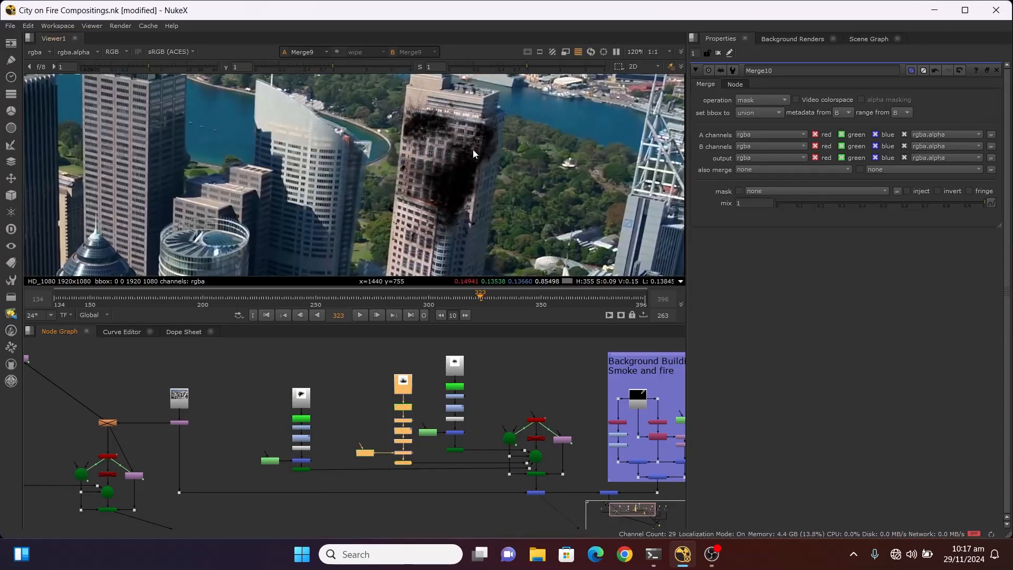
scroll(472, 150, down, 5)
scroll(352, 183, up, 2)
scroll(385, 169, up, 3)
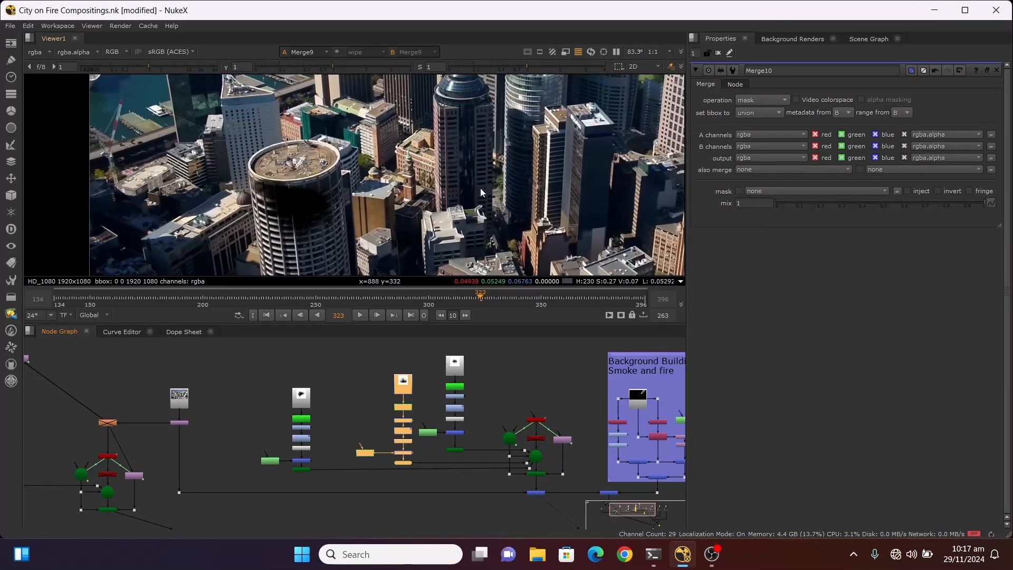
scroll(401, 174, up, 3)
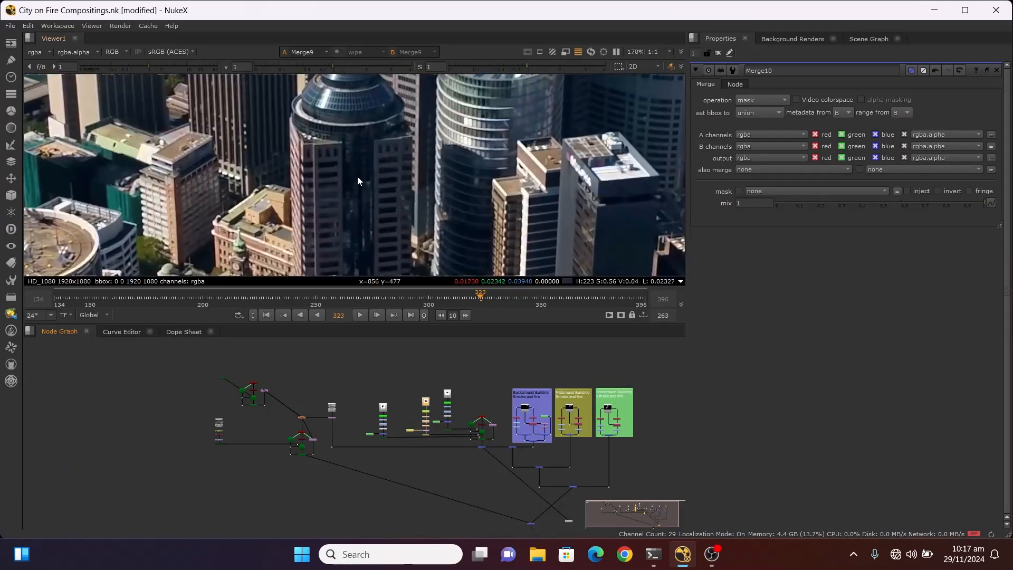
scroll(535, 372, up, 5)
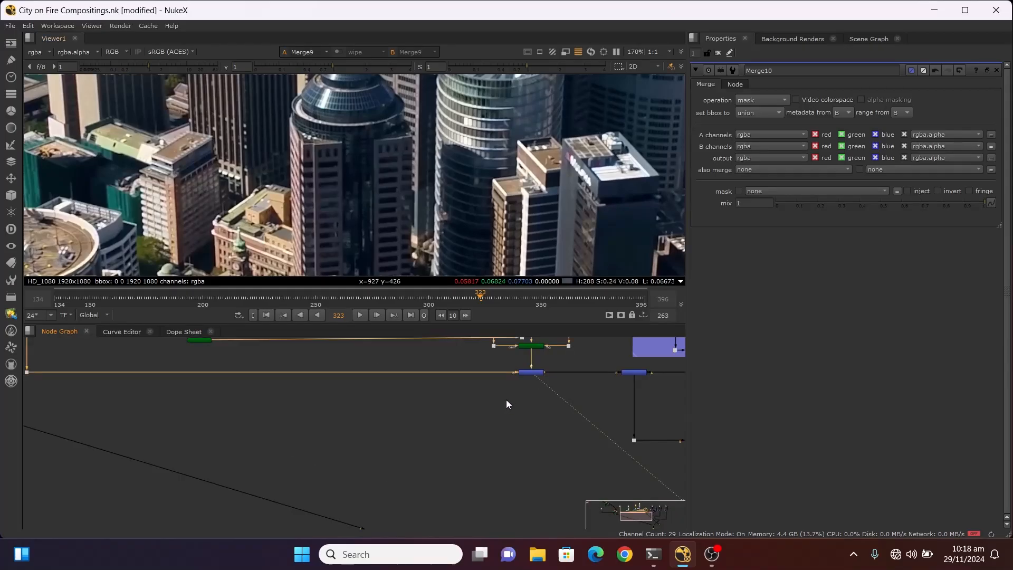
scroll(533, 372, up, 3)
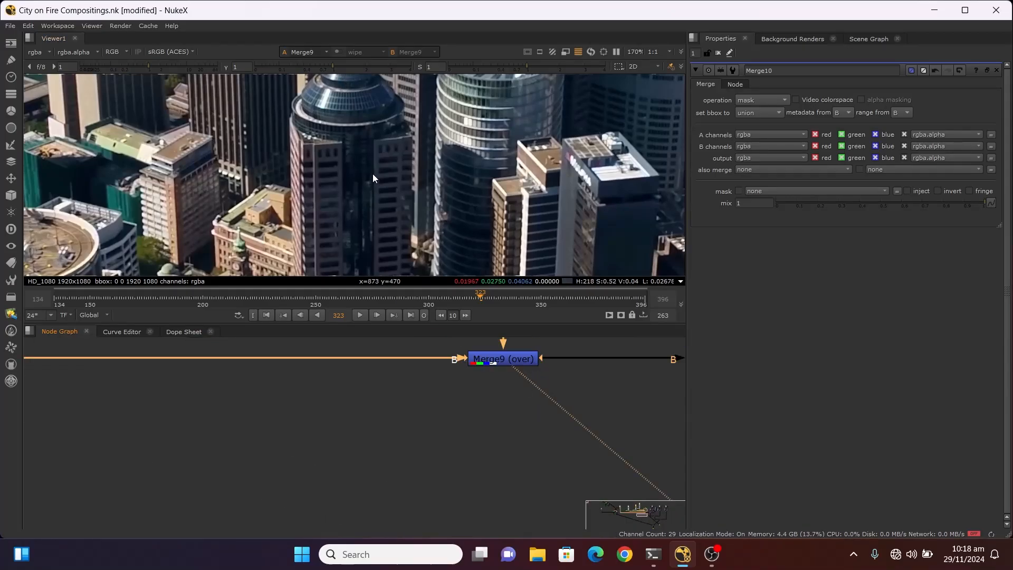
scroll(372, 173, down, 4)
scroll(379, 159, up, 1)
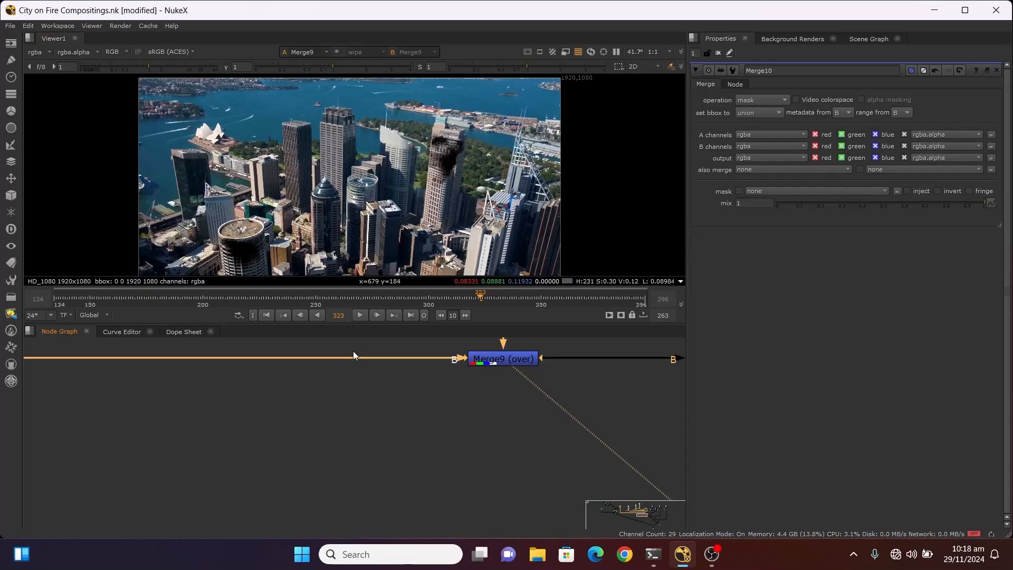
Step: Display the Read3 background smoke render and examine its fire and smoke and the nodes below it
scroll(420, 394, down, 6)
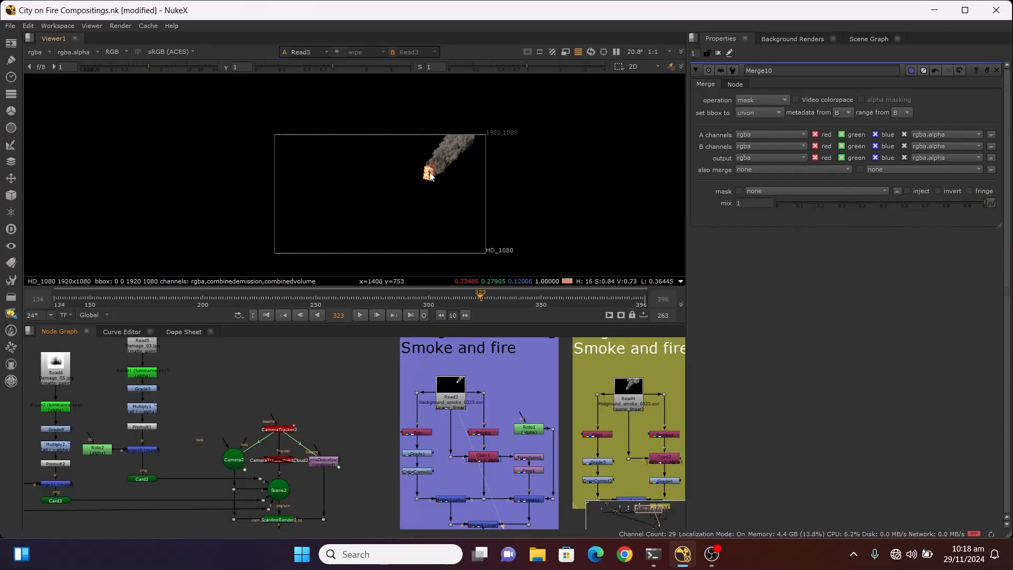
scroll(470, 439, down, 2)
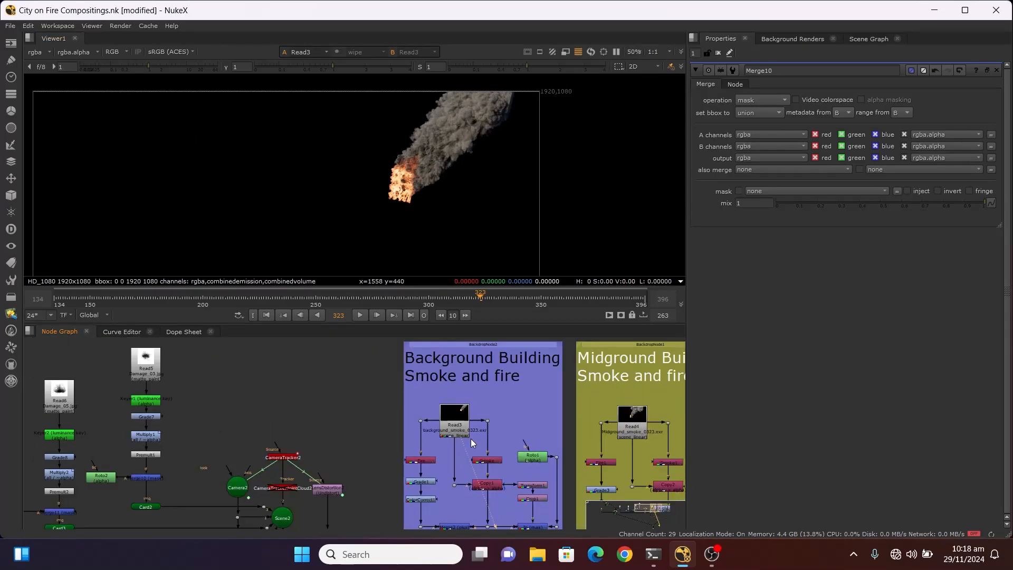
scroll(431, 158, down, 1)
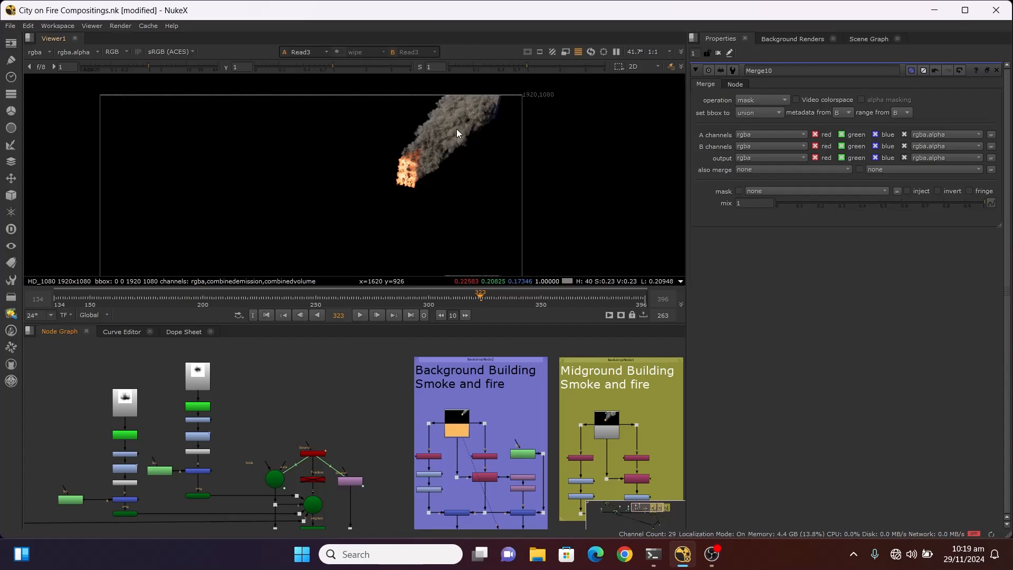
scroll(453, 433, up, 5)
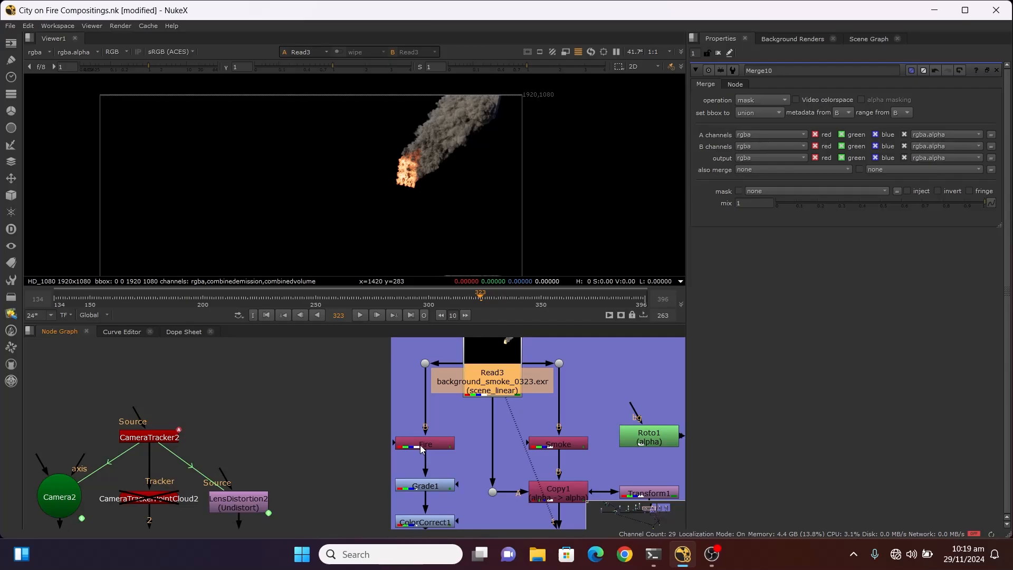
key(Tab)
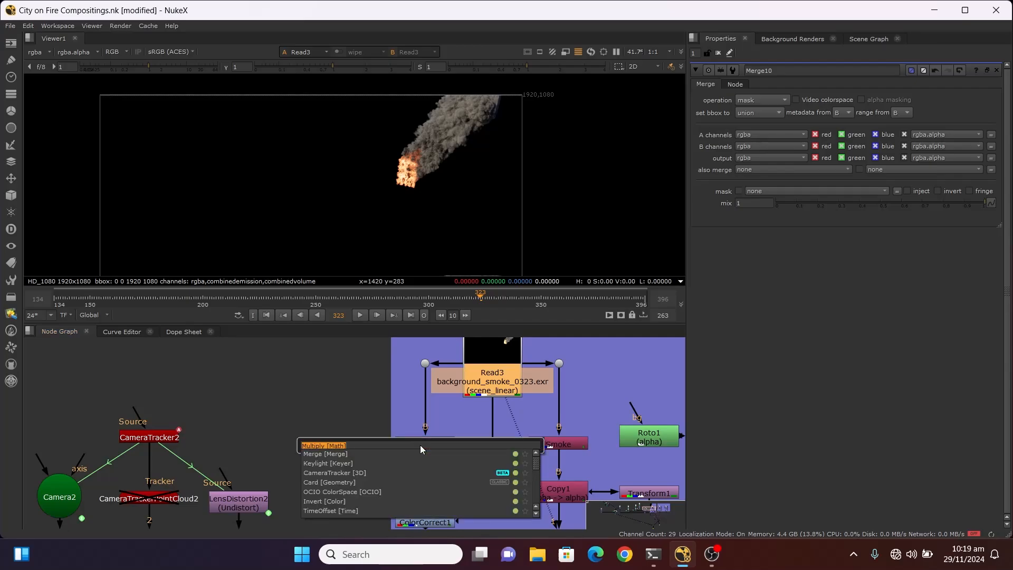
text(shuf)
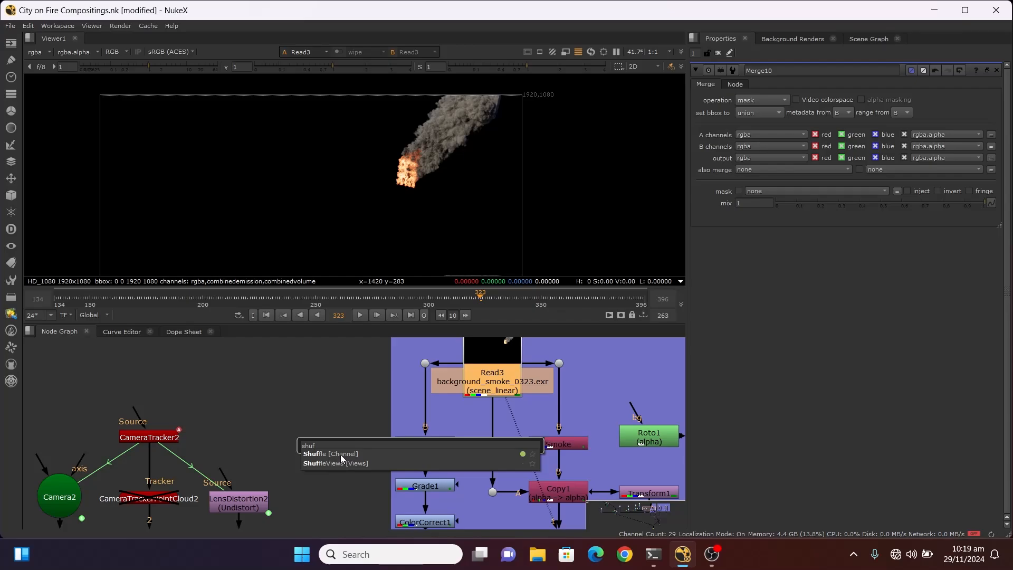
click(355, 401)
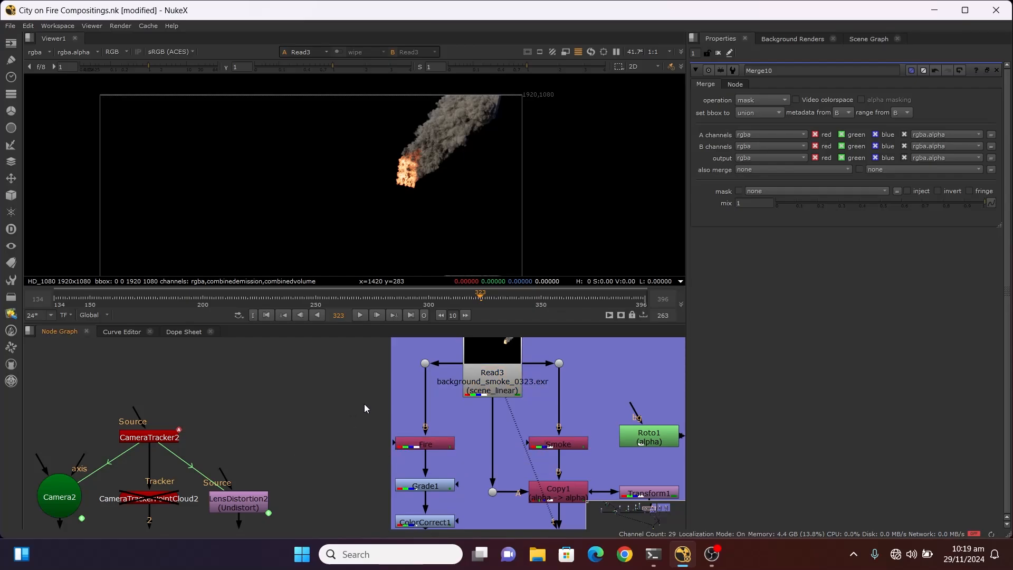
Step: Display the Fire shuffle of the Read3 branch and inspect its settings and the available input layers
double_click(428, 443)
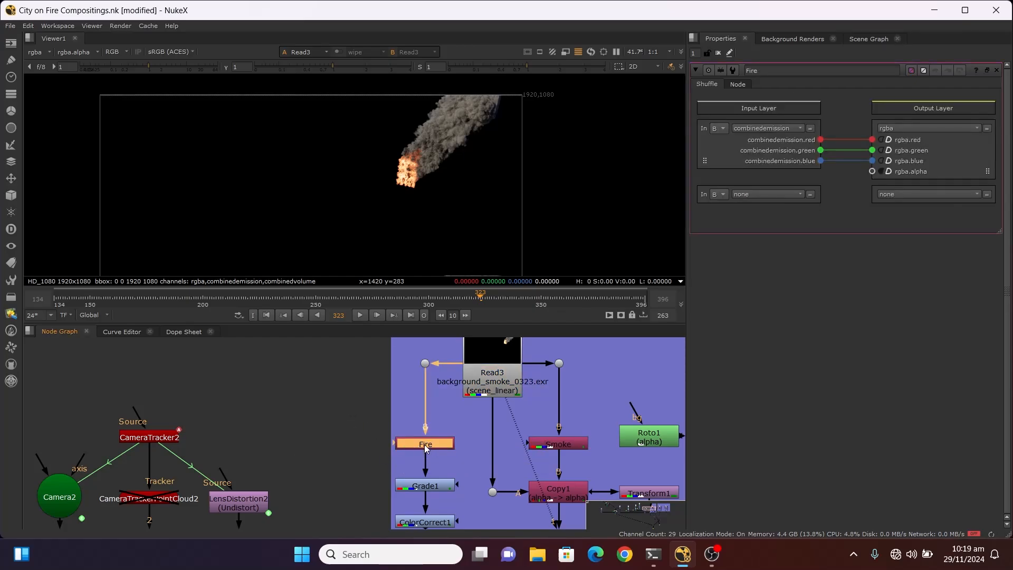
key(1)
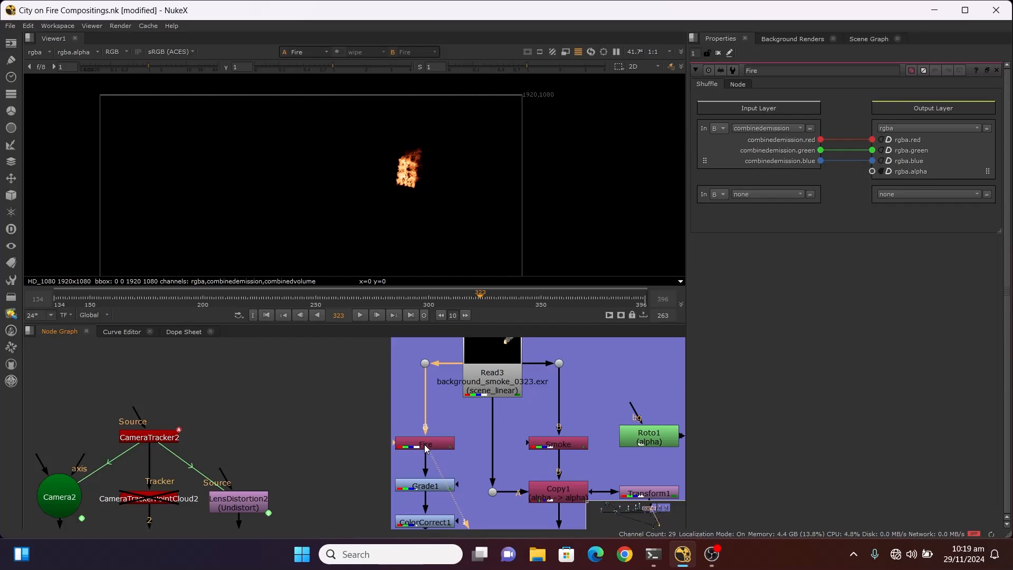
click(760, 126)
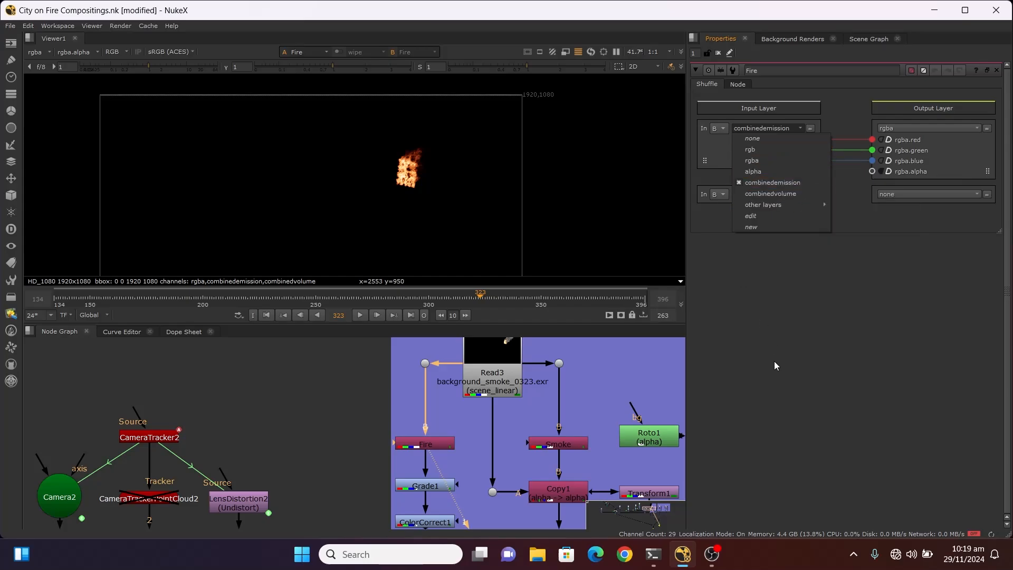
click(777, 339)
Step: Display the Smoke shuffle and compare it with the Fire shuffle in the viewer
scroll(430, 453, up, 3)
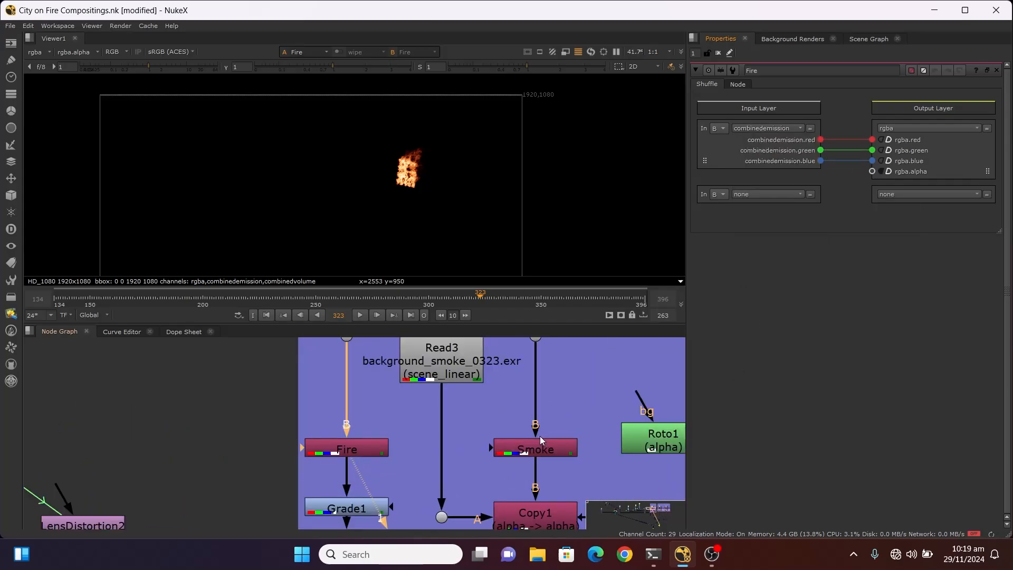
click(540, 441)
key(1)
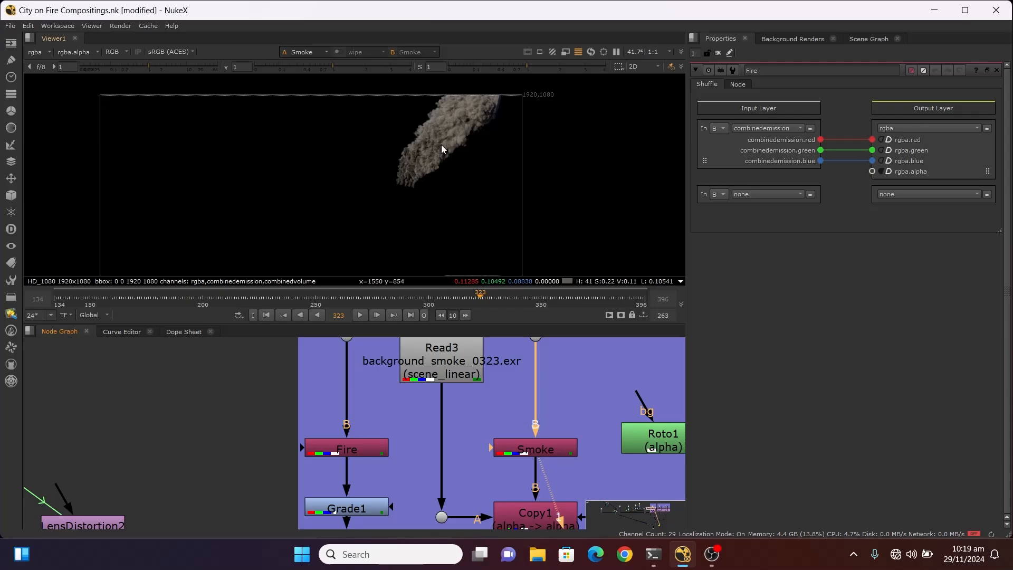
click(338, 452)
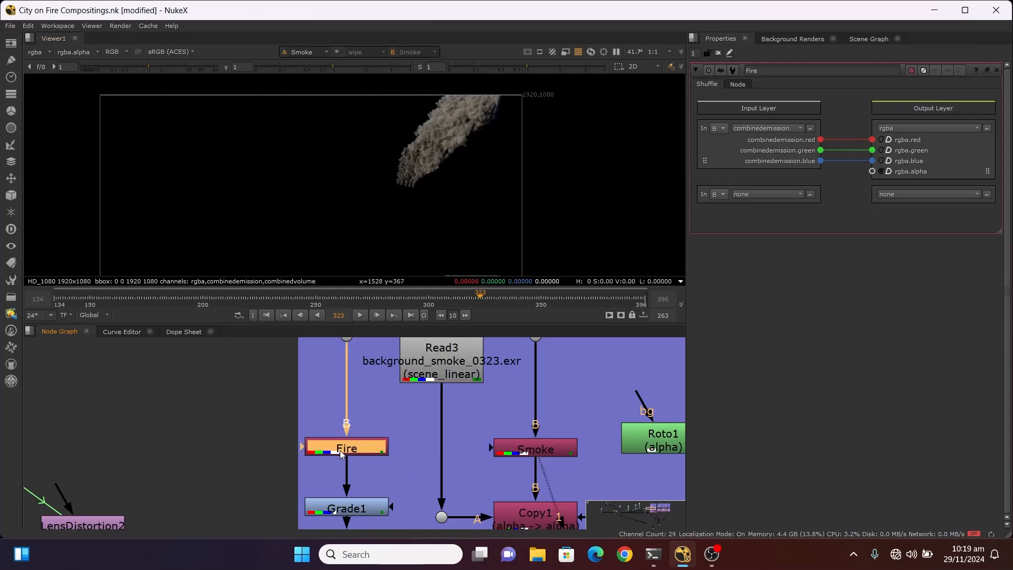
key(1)
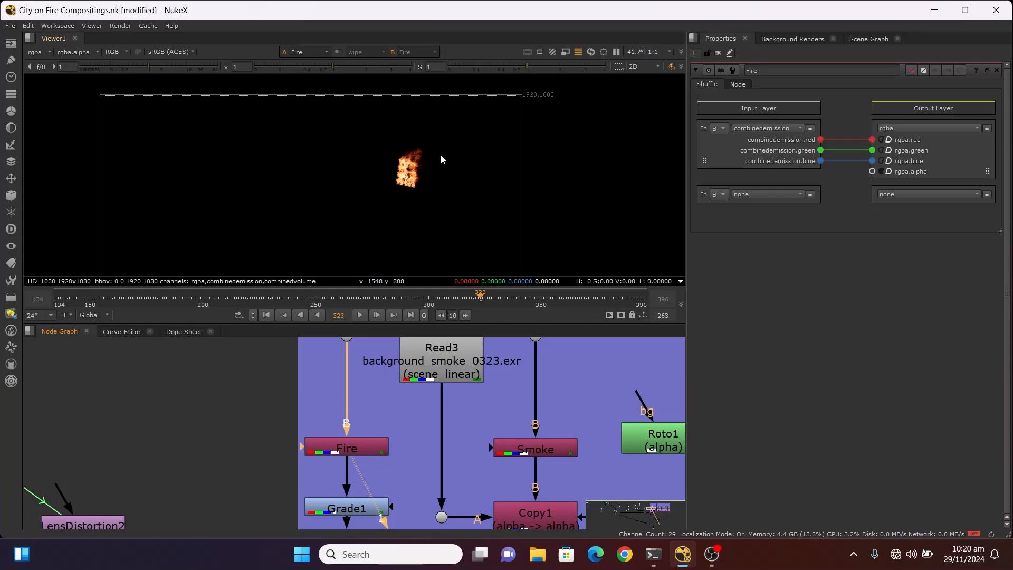
Step: Disable the Grade1 and ColorCorrect1 nodes below the Fire shuffle
middle_drag(376, 282, 400, 271)
middle_drag(359, 400, 425, 375)
scroll(426, 364, down, 3)
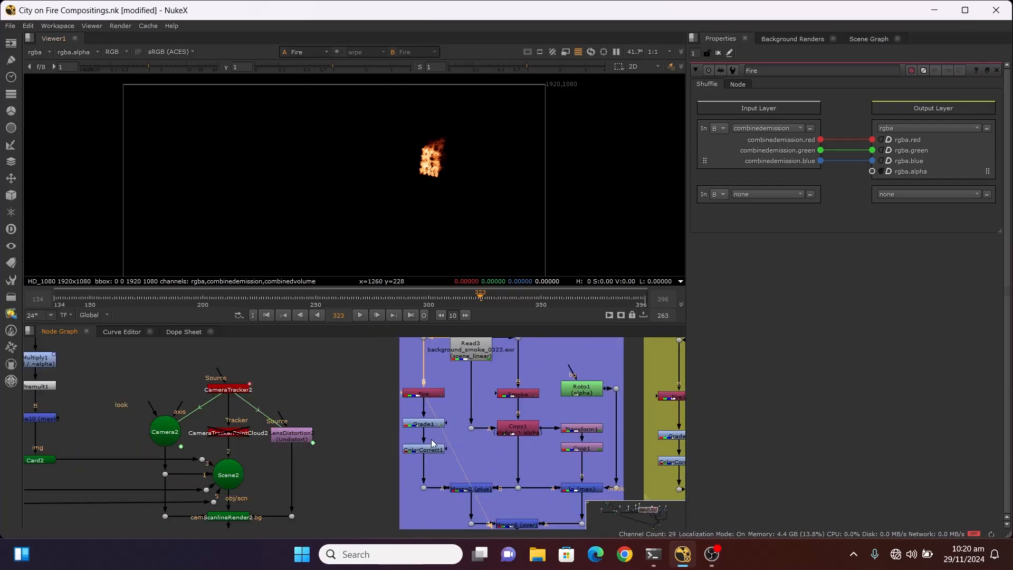
scroll(429, 440, up, 3)
click(368, 383)
drag(369, 384, 443, 483)
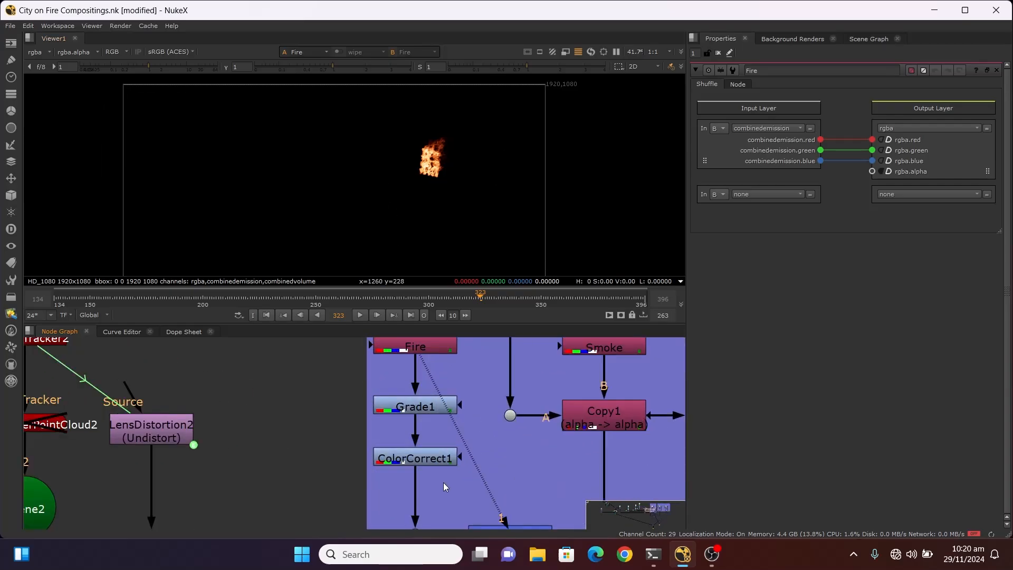
click(420, 409)
key(d)
click(420, 457)
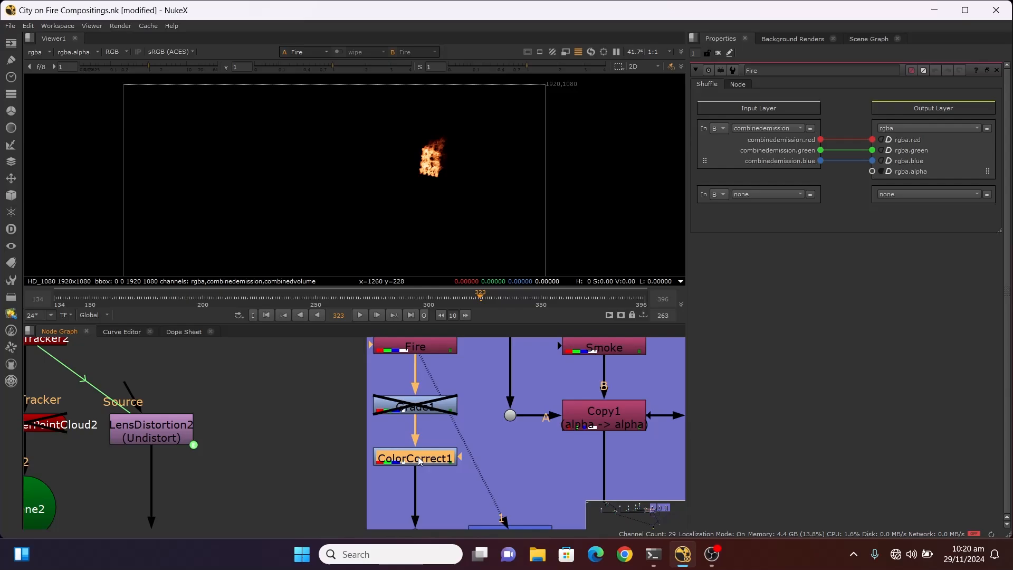
key(d)
Step: Disable the Copy1 node below the Smoke shuffle
scroll(416, 406, down, 3)
middle_drag(416, 406, 411, 437)
click(495, 409)
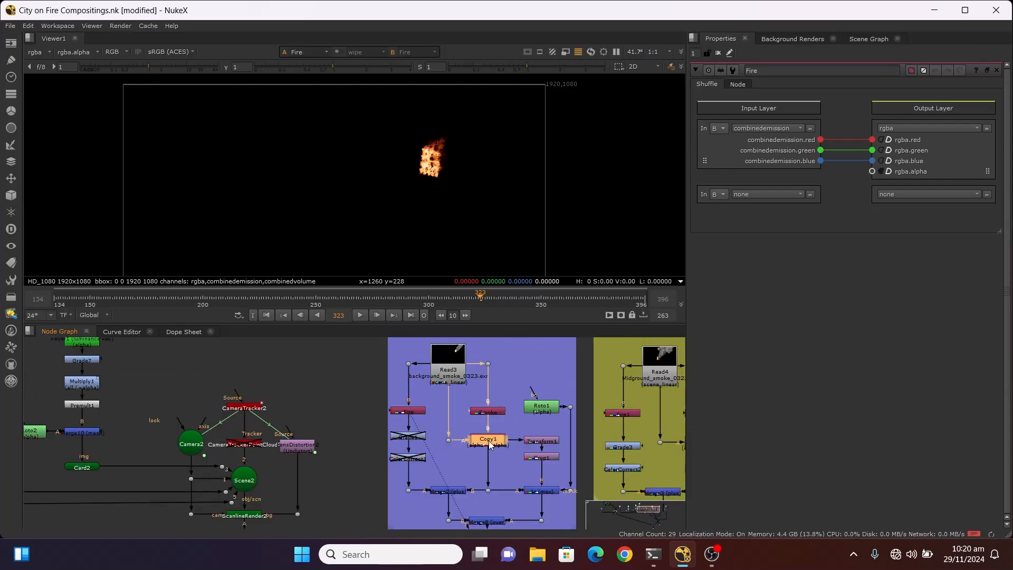
key(d)
scroll(441, 369, up, 2)
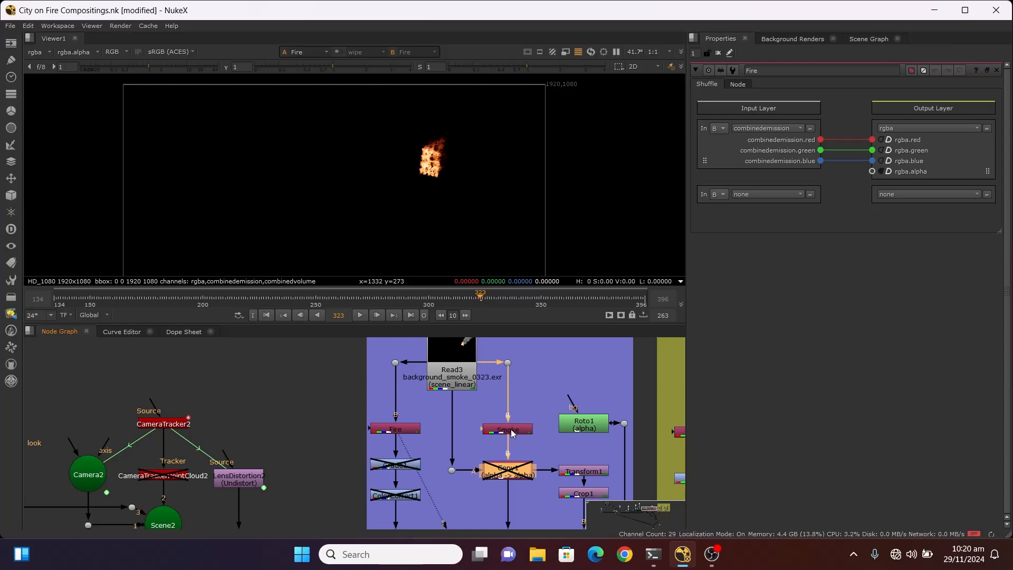
scroll(476, 421, down, 3)
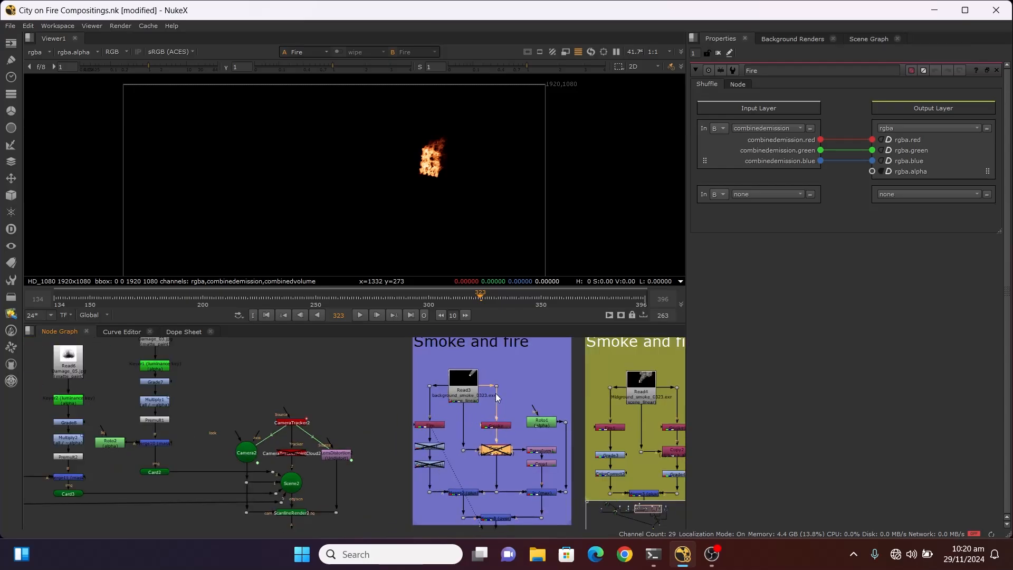
Step: Display the original Read3 render, then open Merge2 and display its plus result for comparison
click(468, 386)
key(1)
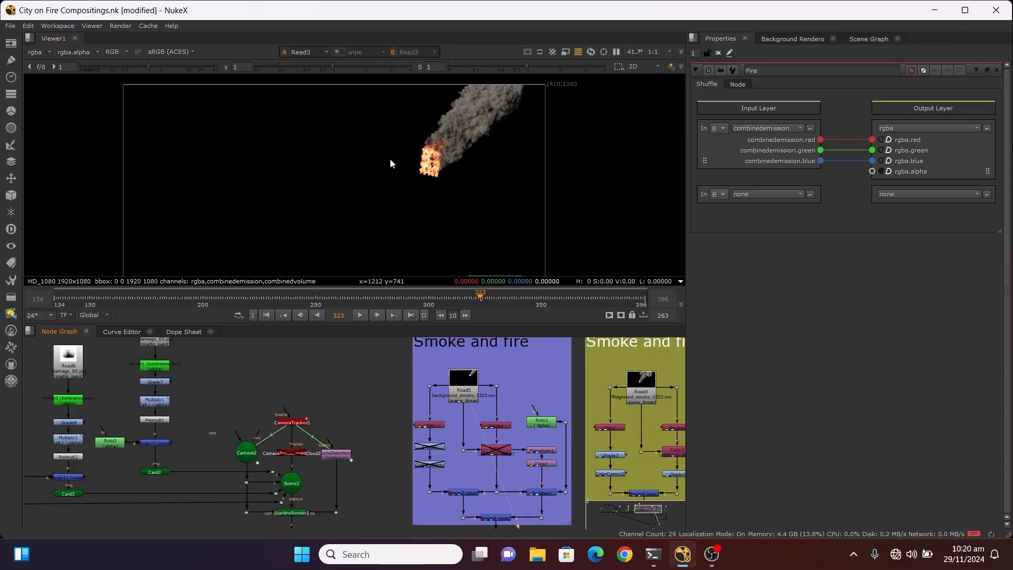
scroll(459, 469, up, 5)
scroll(457, 422, up, 1)
click(463, 465)
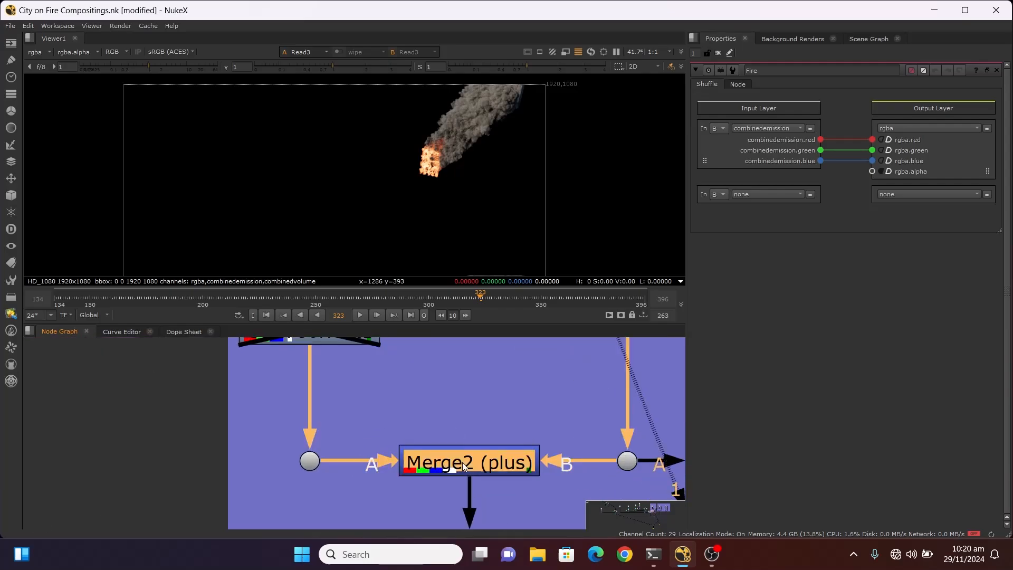
double_click(463, 465)
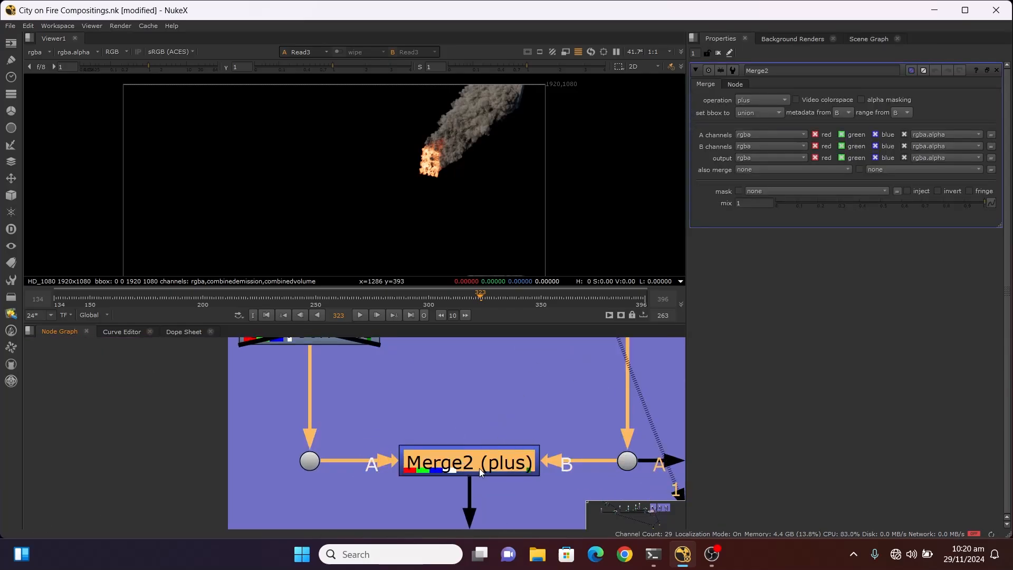
key(1)
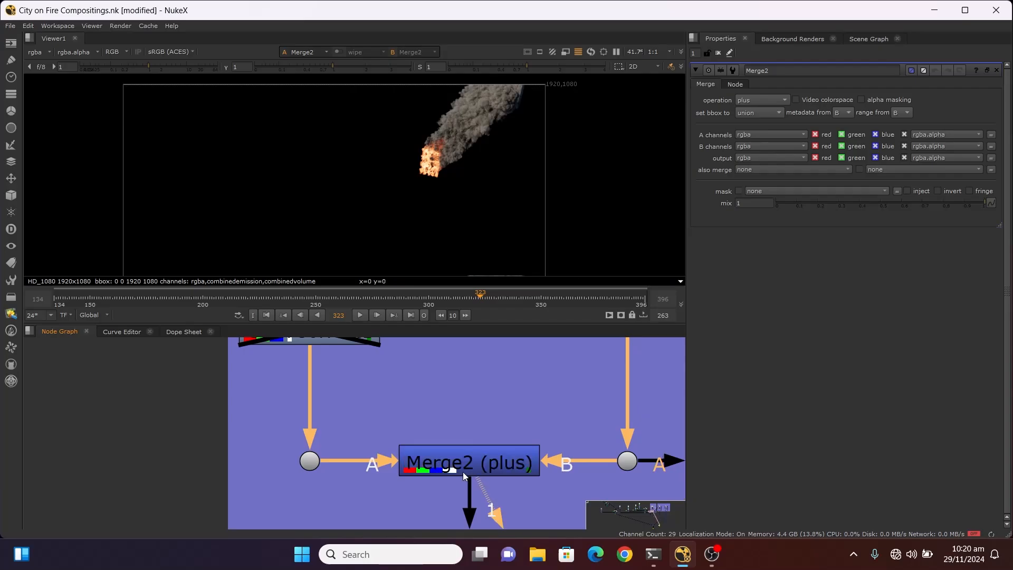
Step: Check Merge2's result by switching the viewer repeatedly between its colour and alpha channels
scroll(498, 490, down, 4)
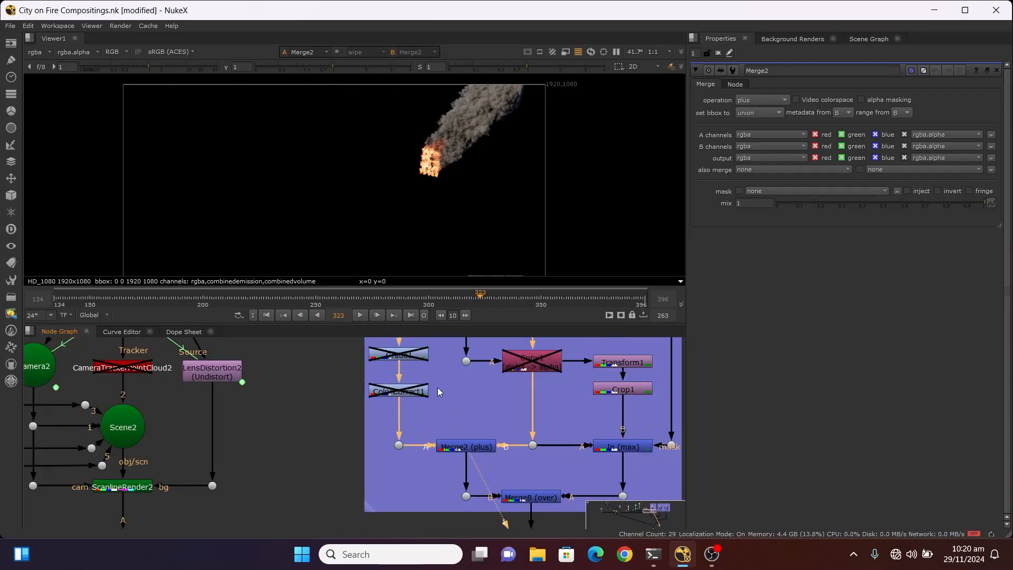
scroll(434, 174, up, 1)
scroll(475, 422, down, 3)
scroll(469, 348, up, 2)
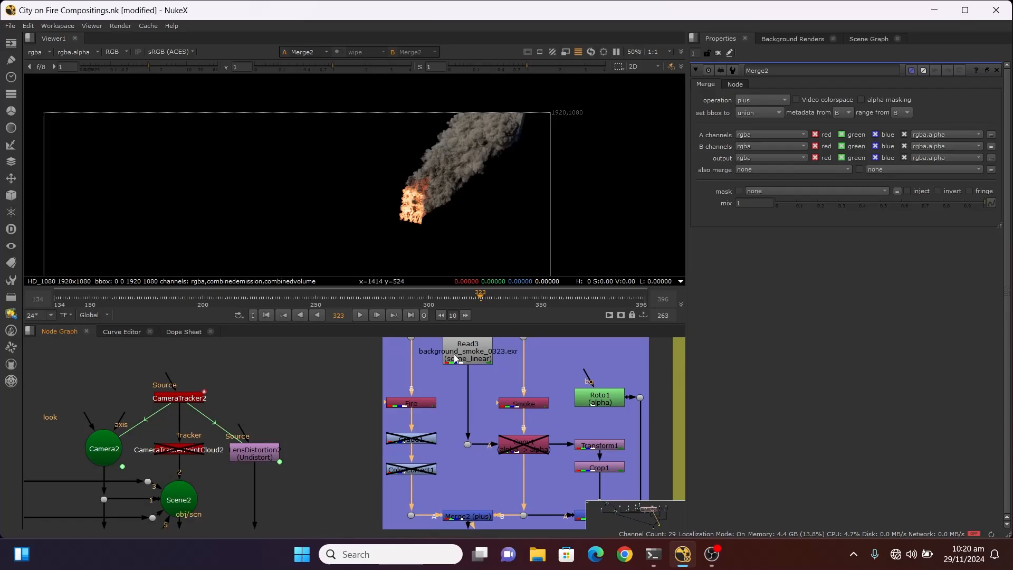
scroll(469, 355, down, 1)
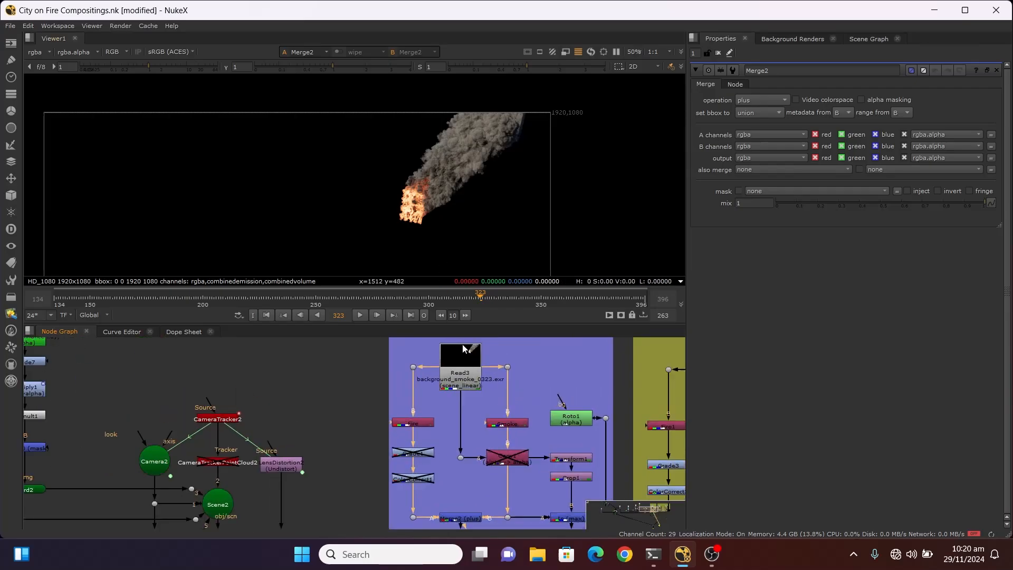
scroll(459, 374, down, 4)
scroll(459, 414, up, 5)
scroll(446, 197, down, 3)
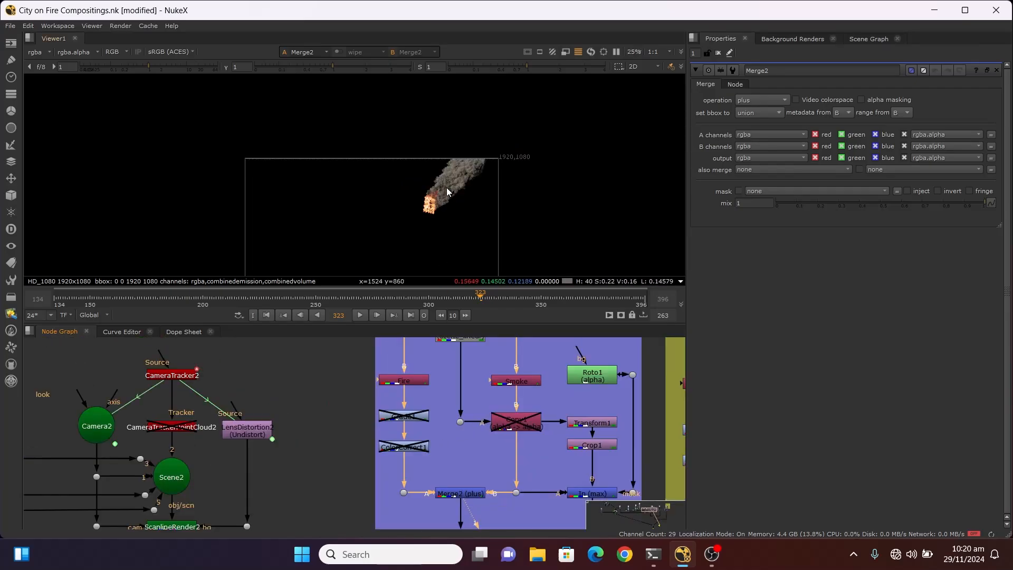
scroll(447, 190, up, 2)
key(a)
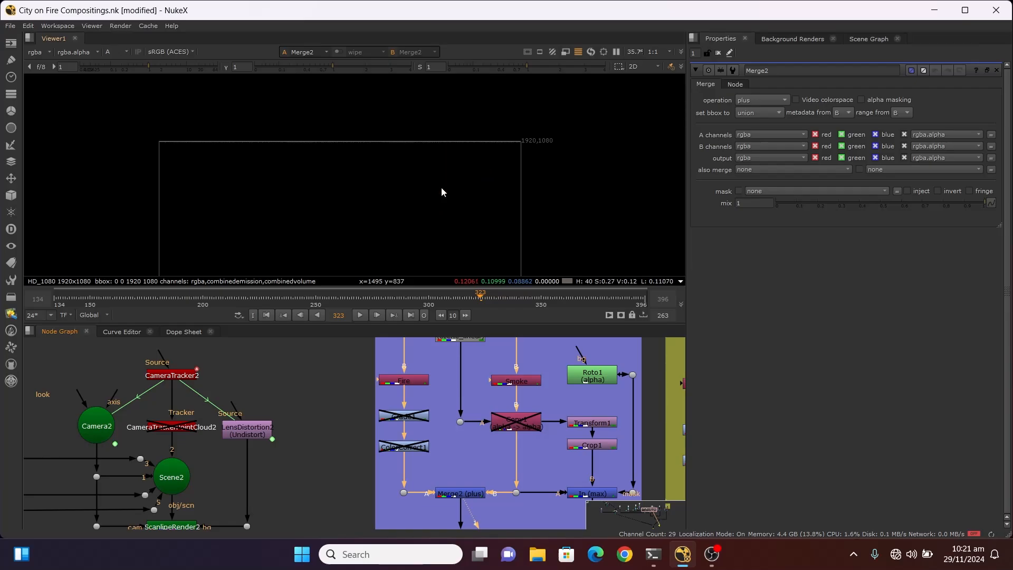
key(a)
key(a)
key(a)
key(a)
key(a)
key(a)
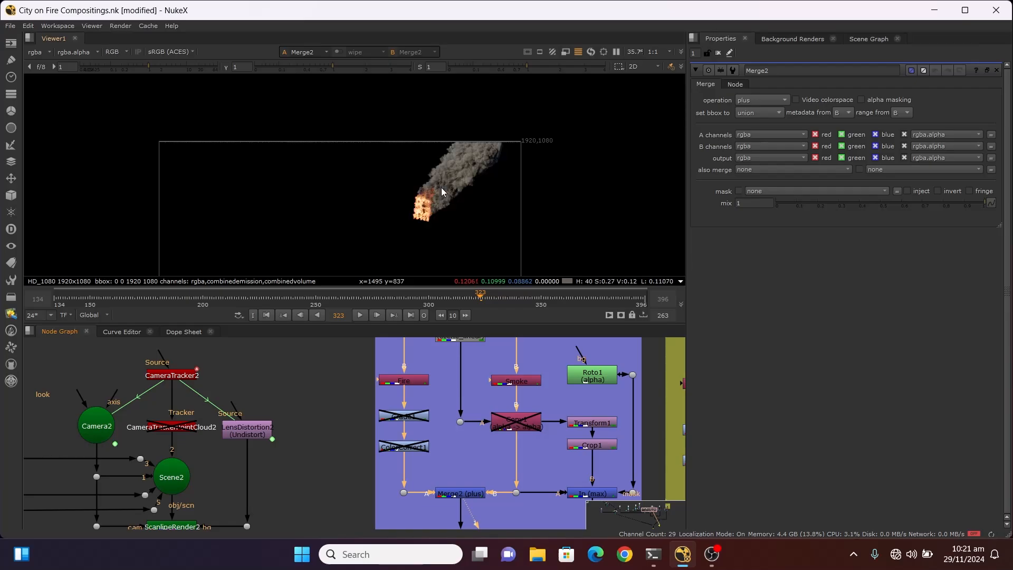
key(a)
key(a)
key(a)
key(a)
key(a)
key(a)
key(a)
key(a)
key(a)
key(a)
key(a)
Step: Display the alpha channel of the Read3 background smoke render
scroll(474, 364, down, 4)
scroll(470, 358, up, 5)
click(471, 363)
key(1)
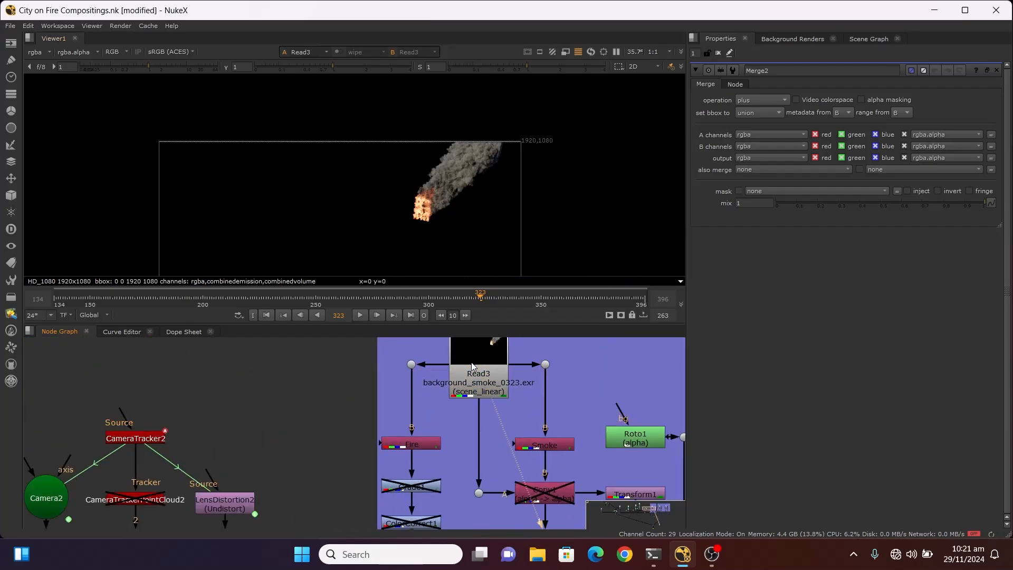
key(a)
key(a)
key(a)
key(a)
key(a)
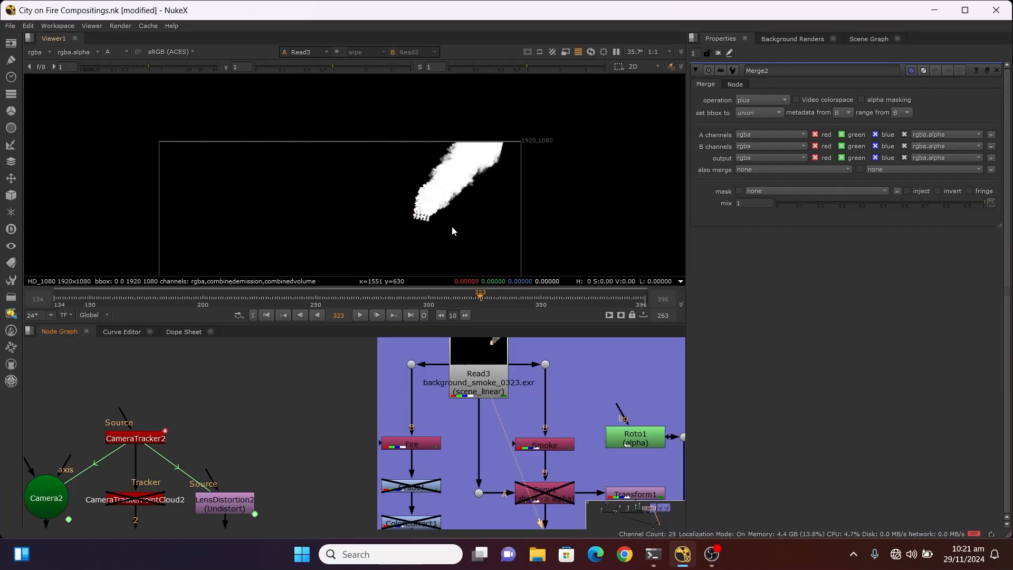
Step: Enable the Copy1 node again and examine how it connects Read3's alpha to the Smoke branch
scroll(477, 385, down, 3)
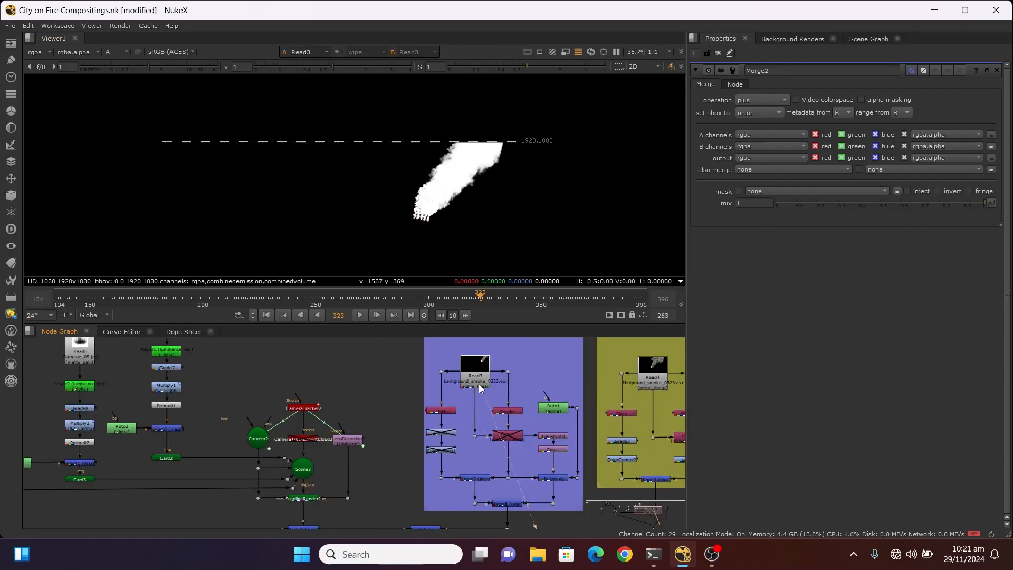
scroll(482, 430, up, 3)
scroll(482, 415, up, 2)
click(564, 462)
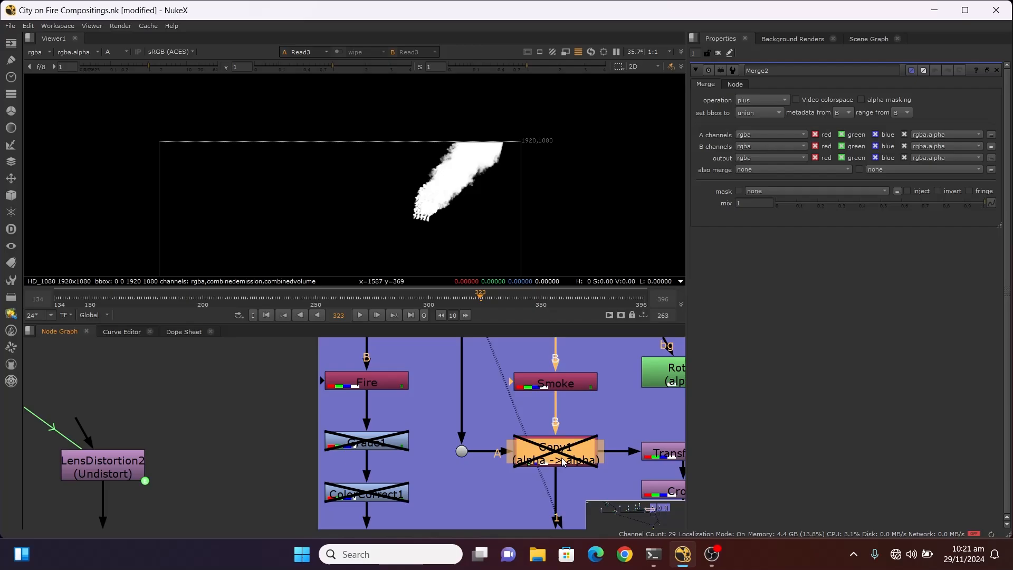
scroll(553, 457, down, 2)
scroll(361, 433, up, 6)
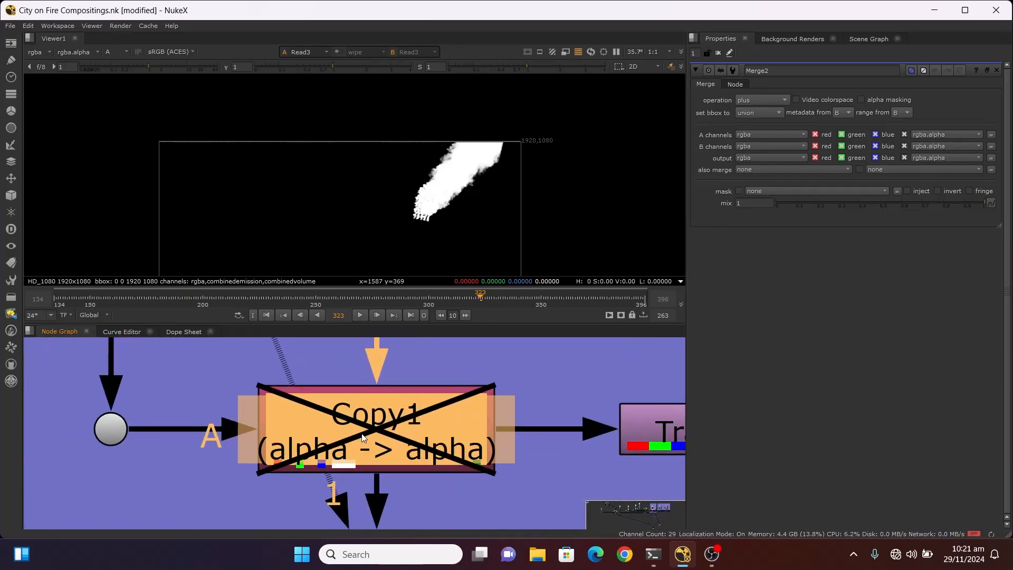
scroll(401, 430, down, 5)
scroll(391, 378, up, 1)
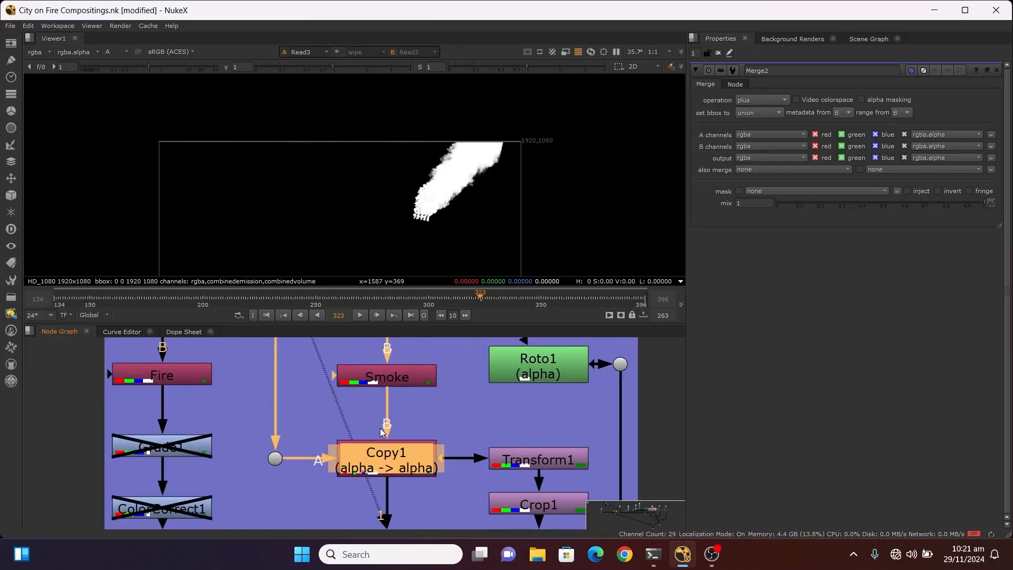
scroll(417, 454, down, 2)
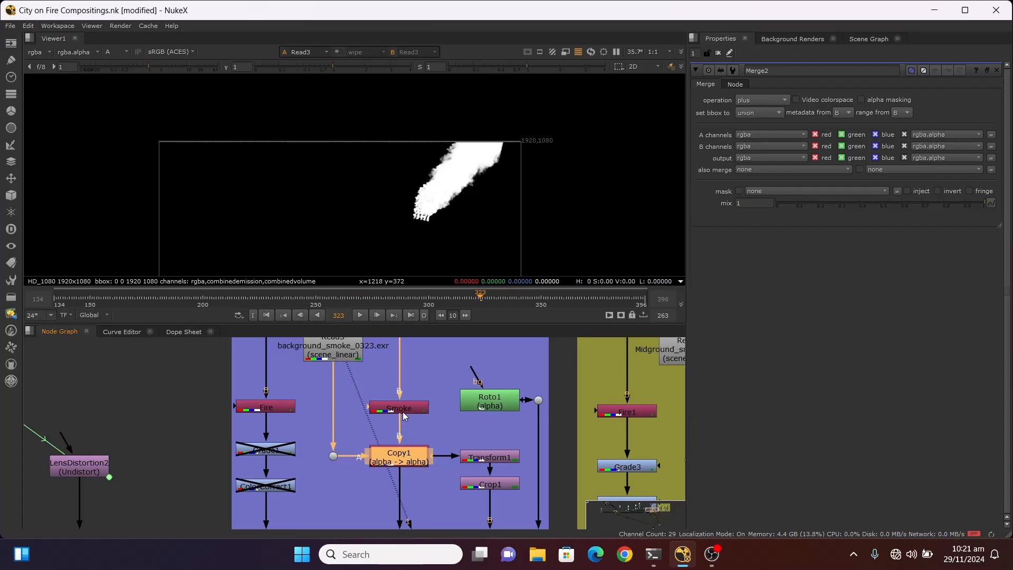
scroll(401, 417, down, 2)
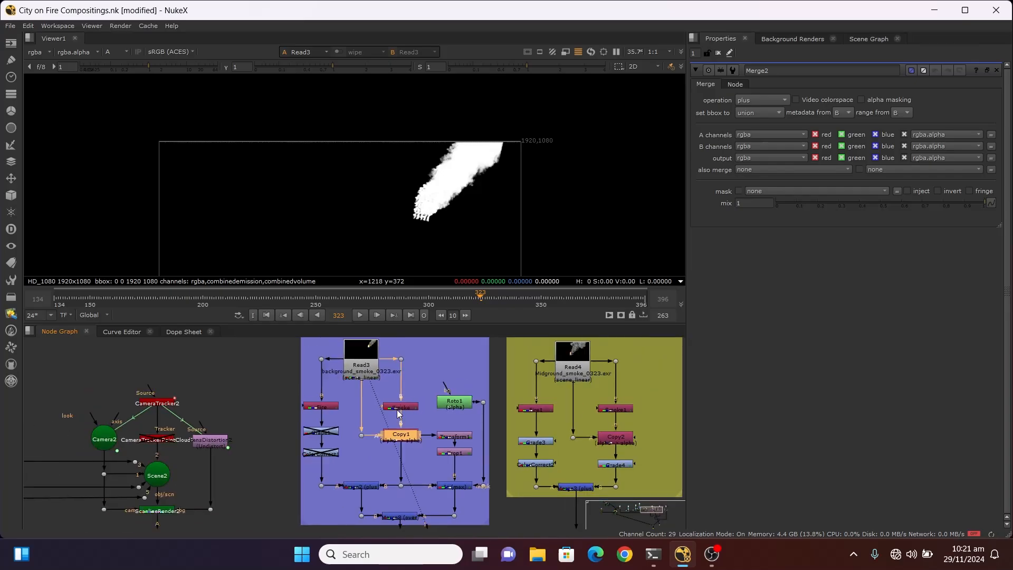
scroll(397, 409, up, 2)
scroll(397, 454, down, 1)
scroll(399, 475, up, 5)
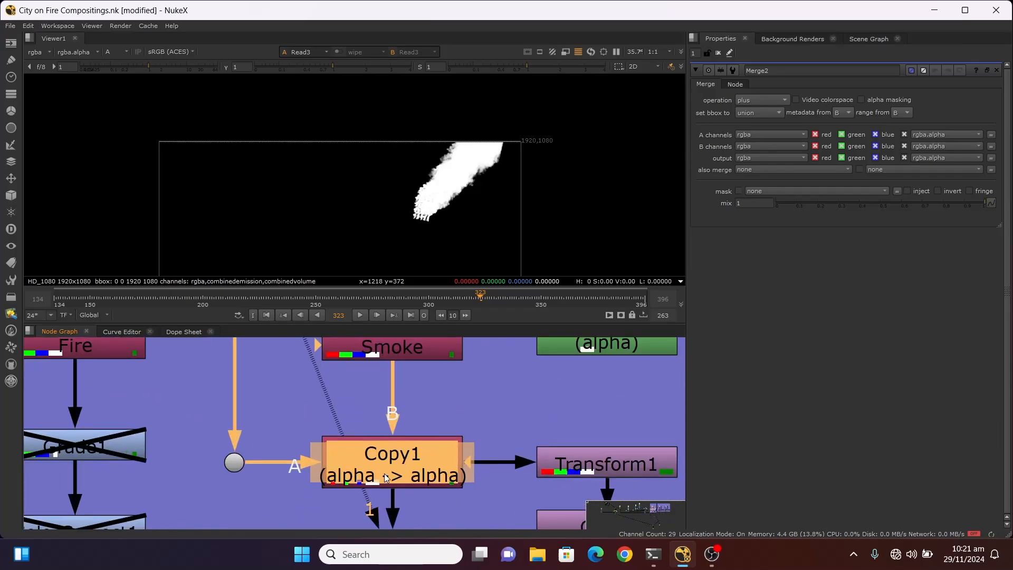
Step: Examine how Copy1 takes its inputs from Read3 and Smoke, then display Copy1's alpha result
scroll(445, 471, down, 5)
scroll(416, 460, up, 5)
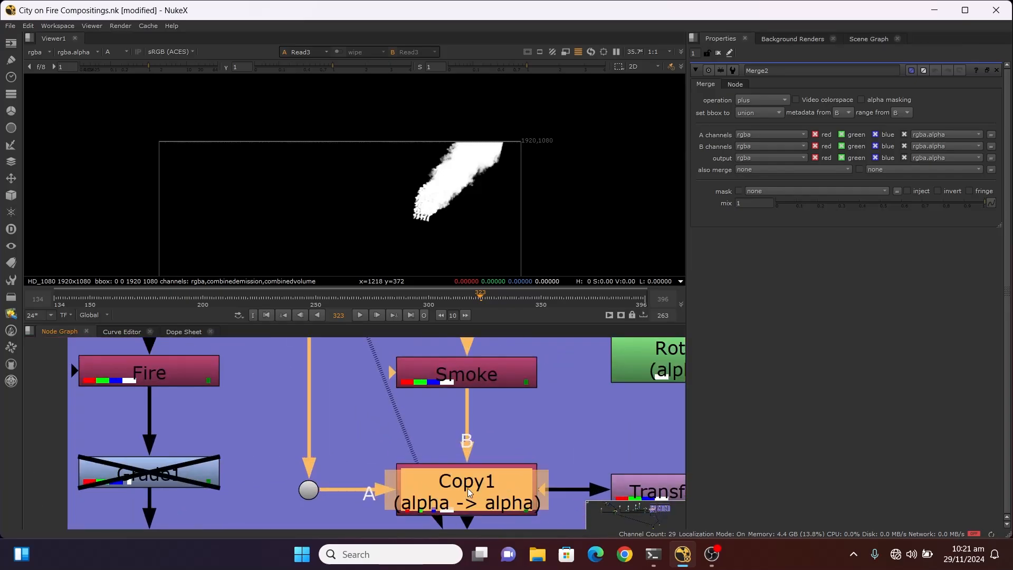
scroll(467, 489, down, 4)
scroll(475, 488, up, 5)
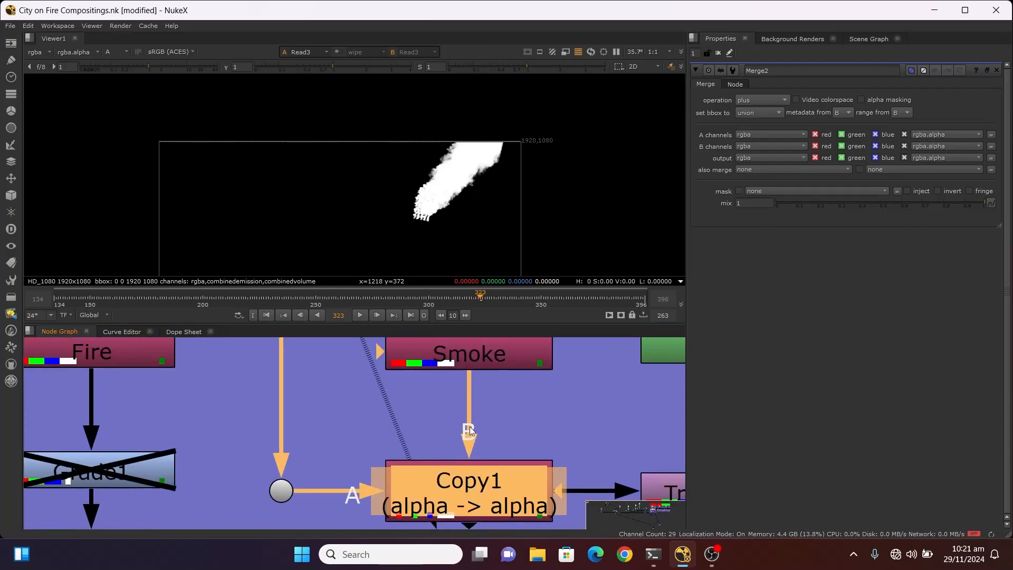
scroll(498, 474, down, 2)
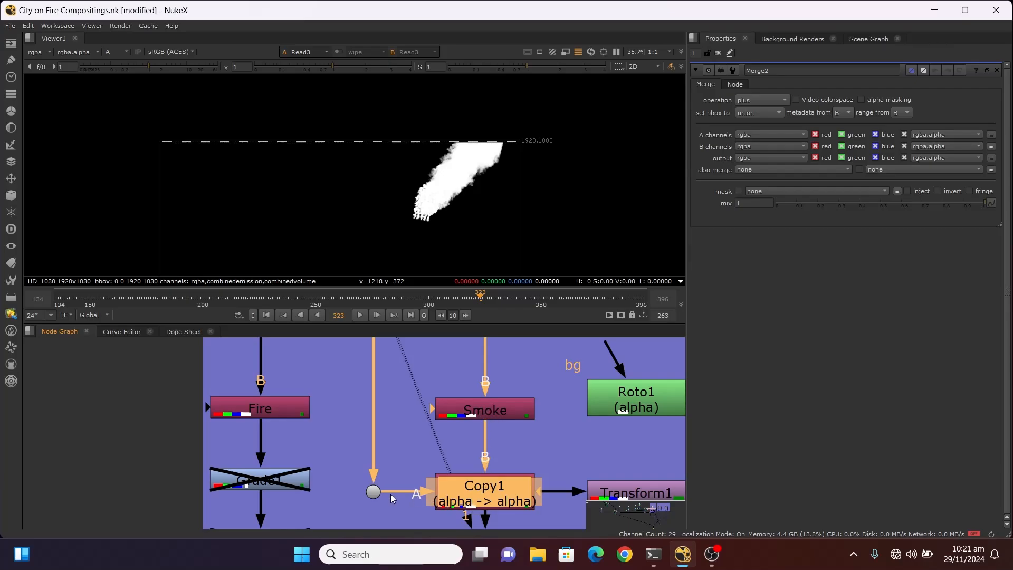
scroll(404, 498, down, 3)
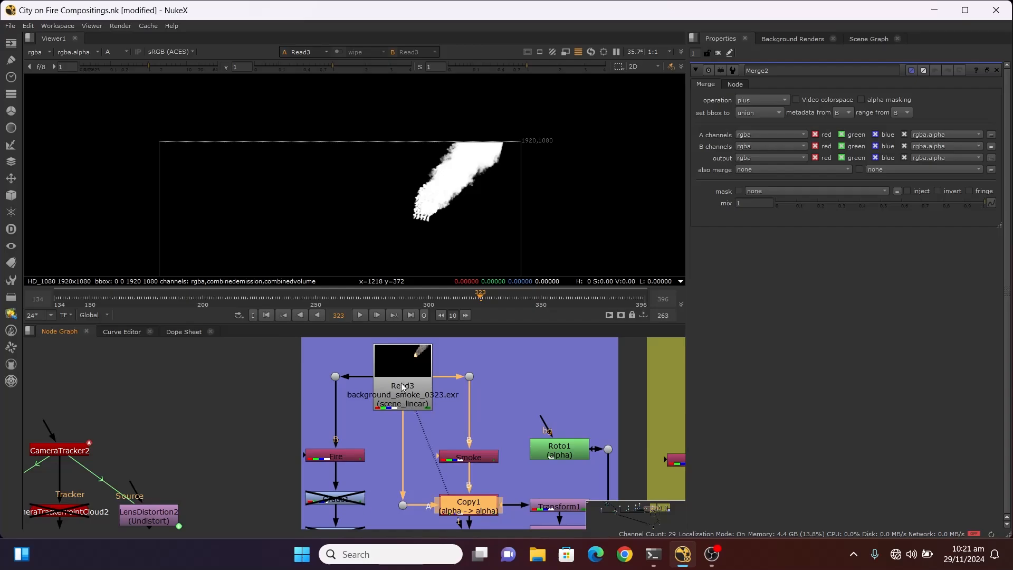
middle_drag(435, 502, 431, 460)
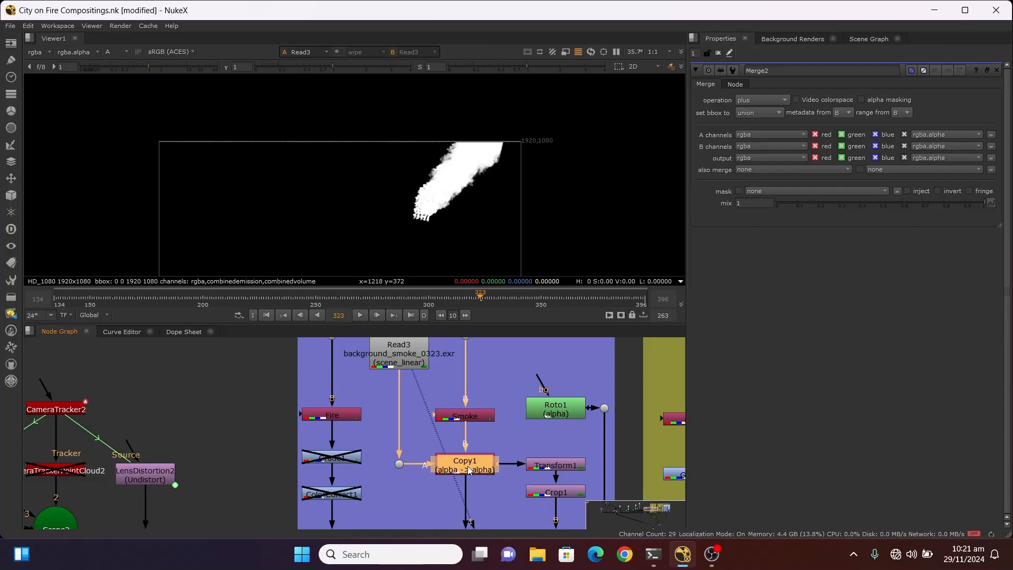
key(1)
scroll(444, 258, down, 1)
scroll(449, 496, down, 3)
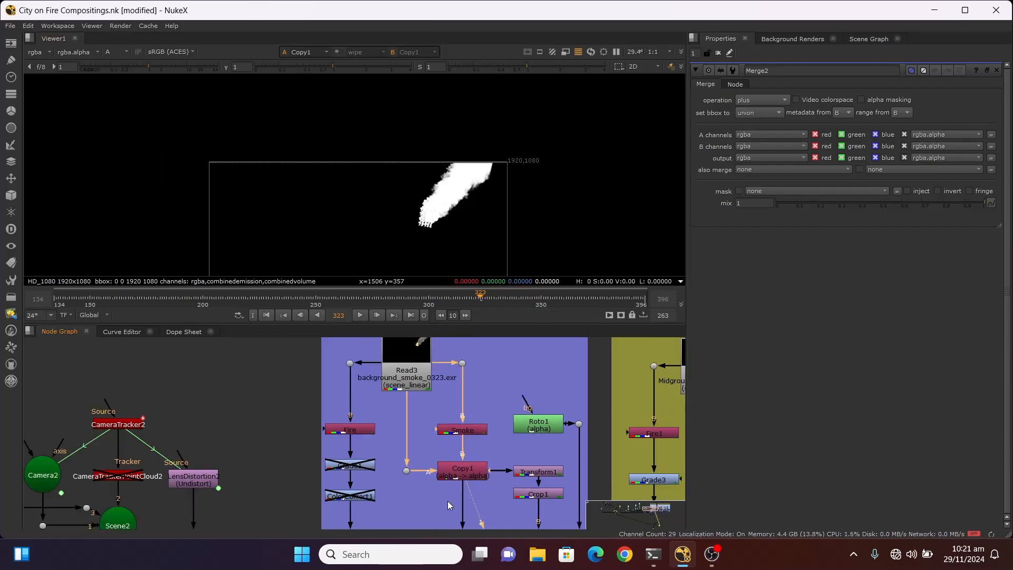
Step: Display Merge2 fitted in the viewer and compare its alpha and colour channels by switching repeatedly between them
scroll(443, 496, up, 3)
click(426, 508)
key(1)
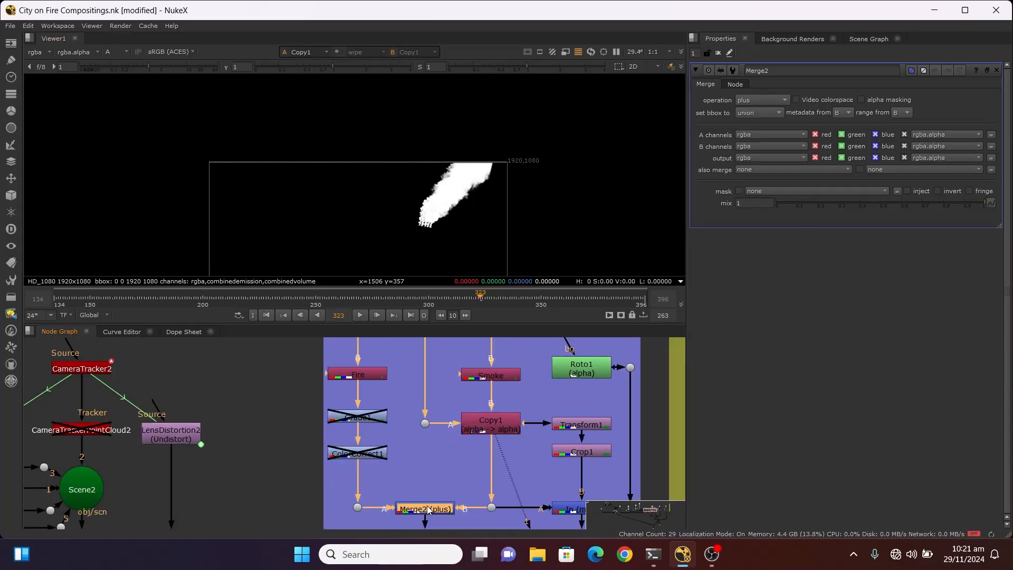
scroll(451, 224, down, 1)
scroll(464, 169, down, 3)
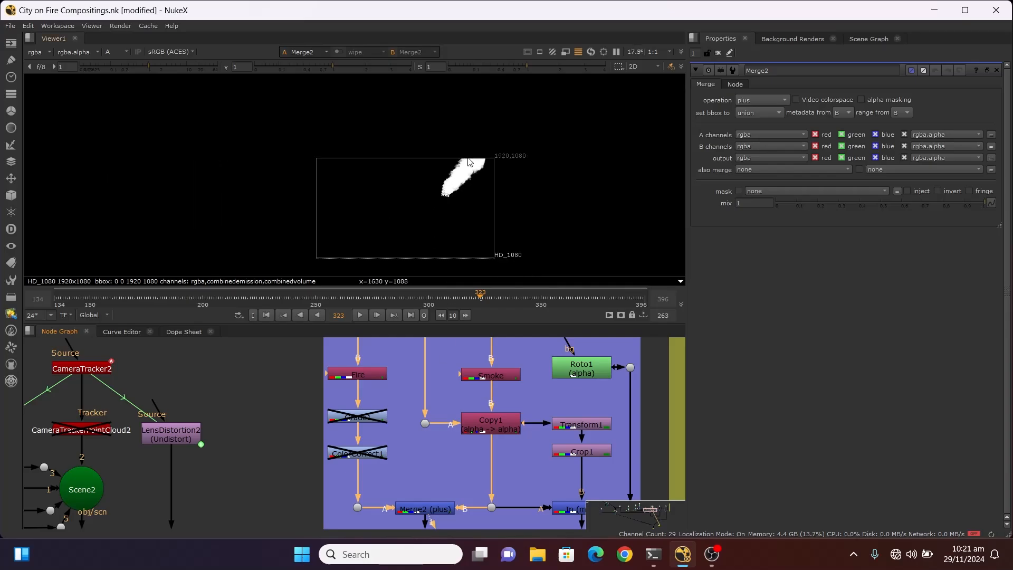
key(f)
key(a)
key(a)
key(a)
key(a)
key(a)
key(a)
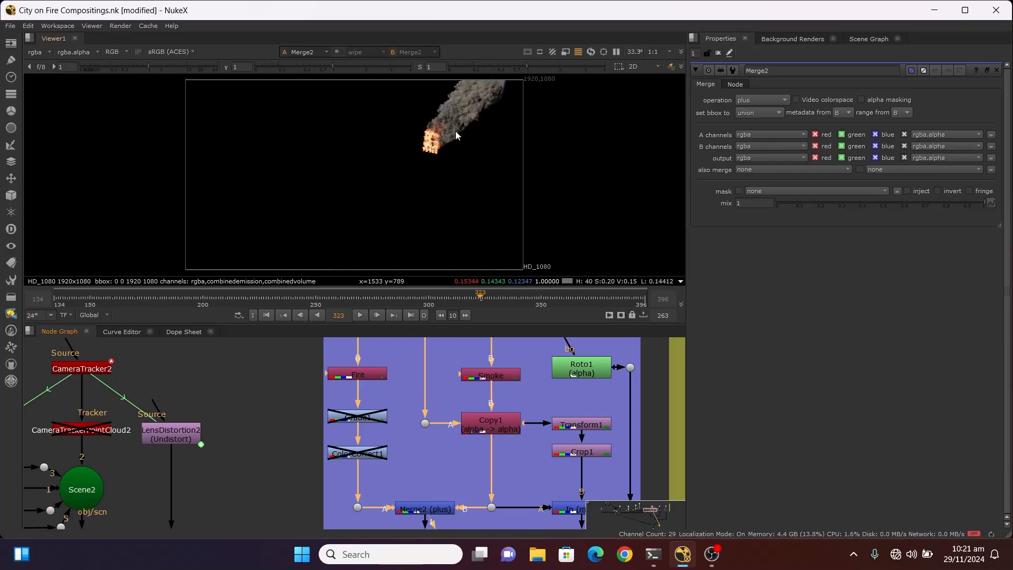
scroll(425, 341, down, 3)
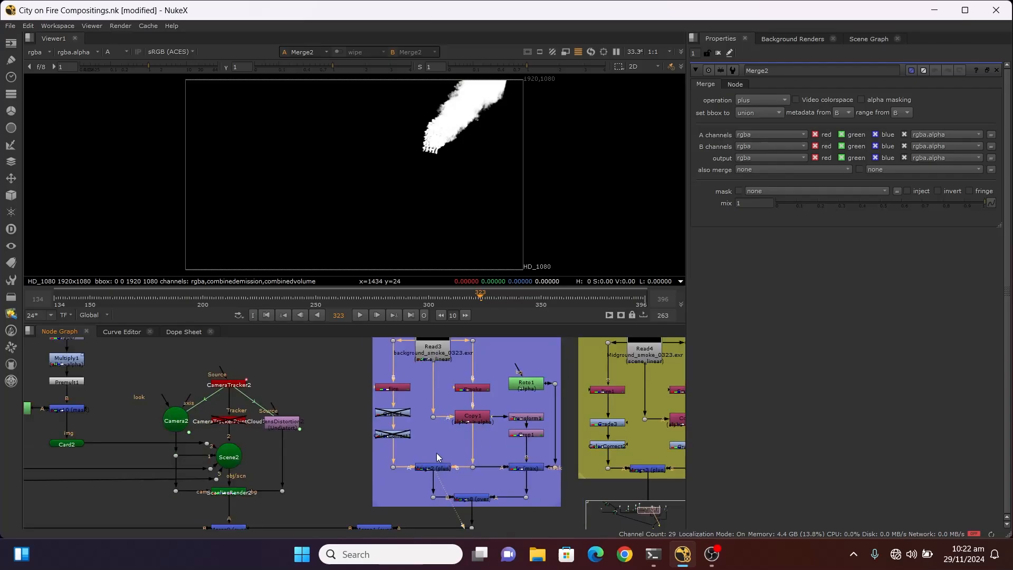
key(a)
key(a)
key(a)
key(a)
key(a)
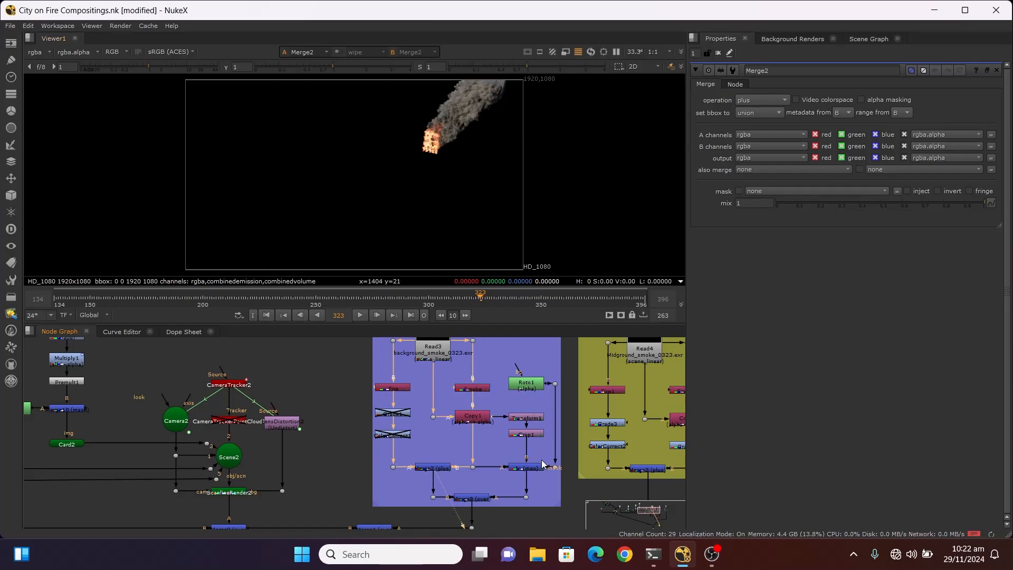
Step: Inspect the fire and the smoke column up close in Merge2's colour result, including where the smoke meets the frame's upper edge
scroll(454, 211, up, 4)
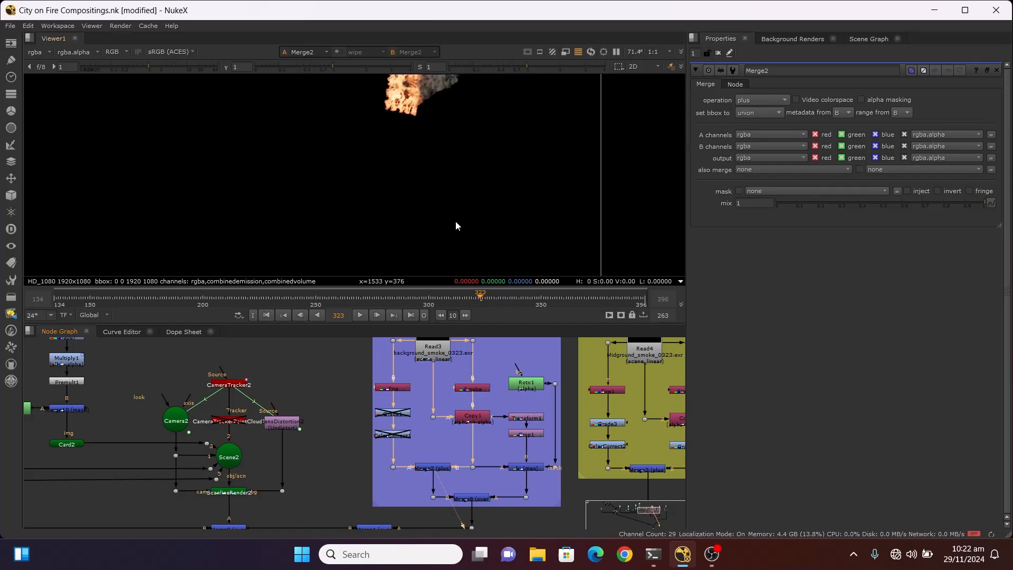
scroll(455, 249, down, 5)
scroll(477, 122, up, 6)
scroll(501, 142, down, 3)
scroll(504, 204, up, 5)
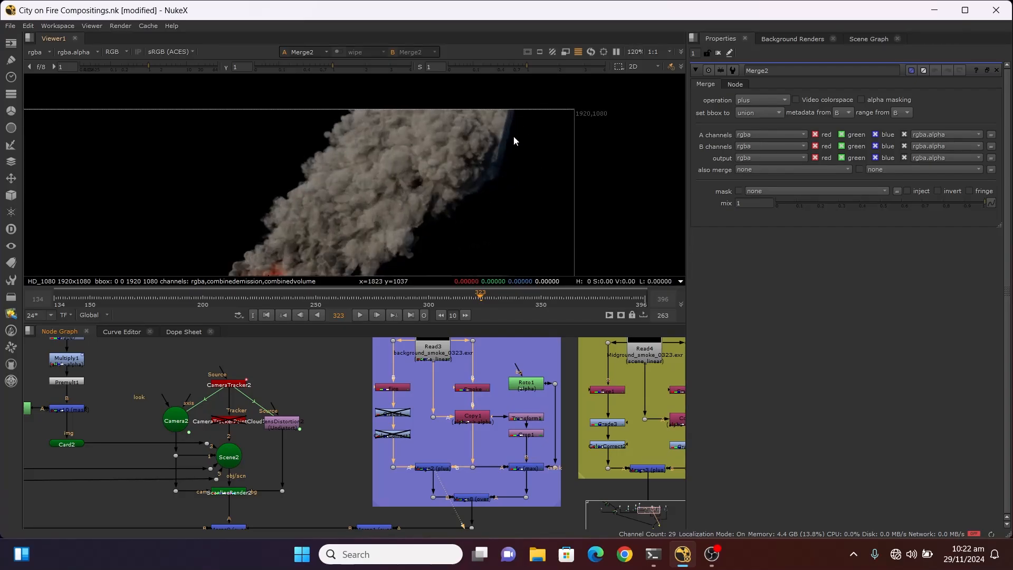
scroll(502, 195, down, 4)
scroll(482, 181, up, 2)
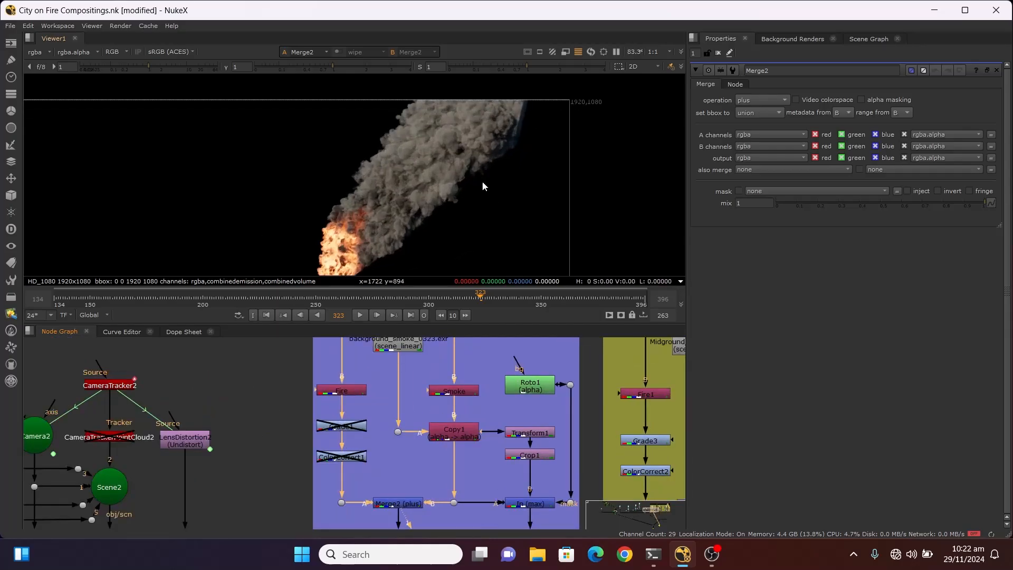
scroll(483, 180, down, 3)
Step: Compare the smoke from Transform1 with the untransformed smoke from Copy1 in the viewer
click(511, 430)
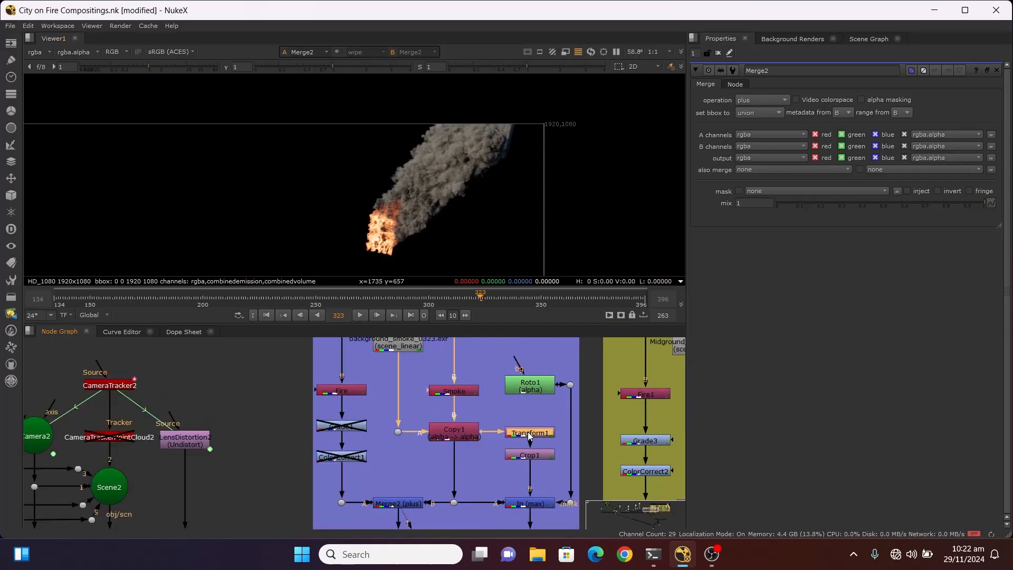
key(1)
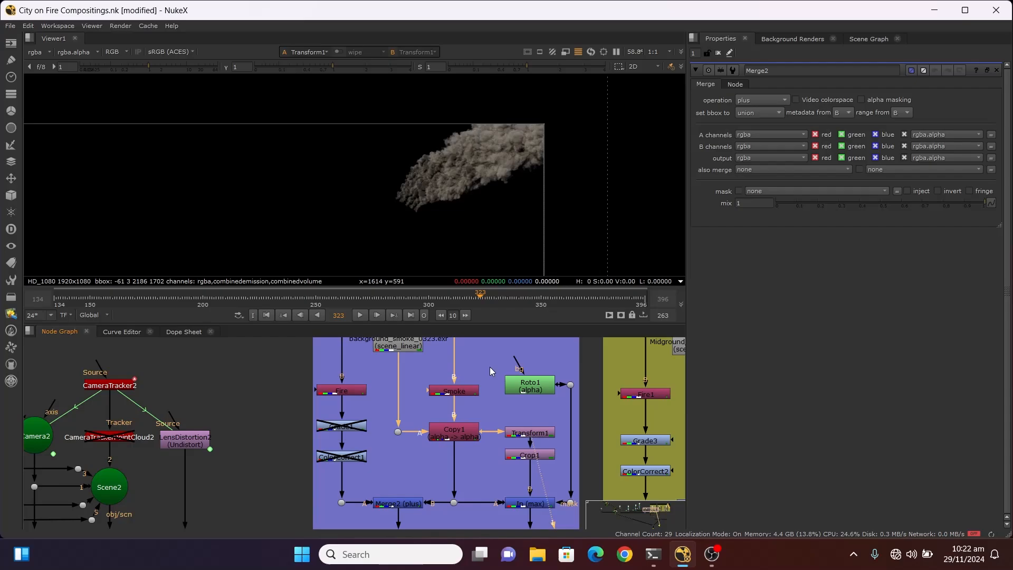
click(457, 428)
key(1)
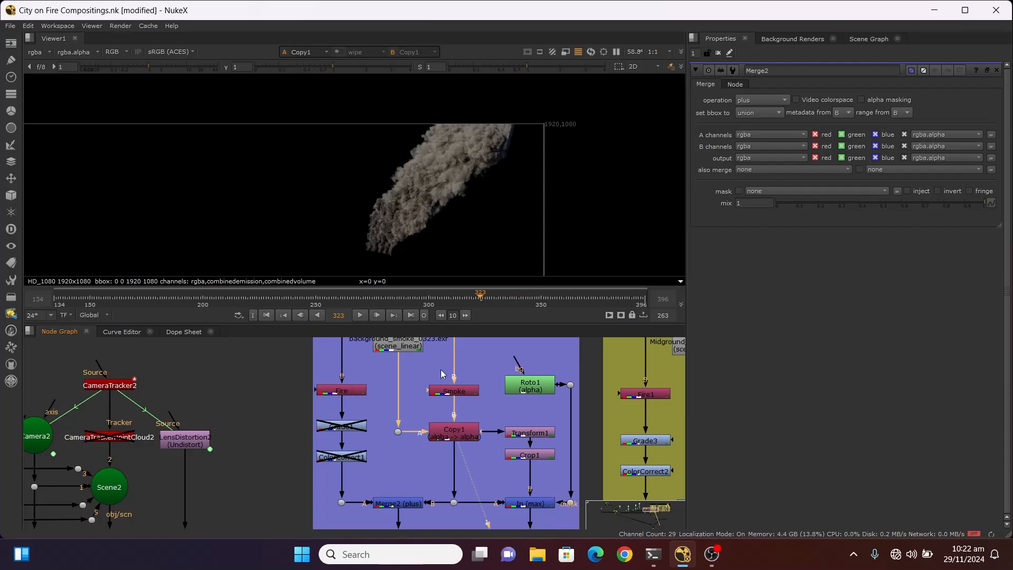
click(528, 433)
key(1)
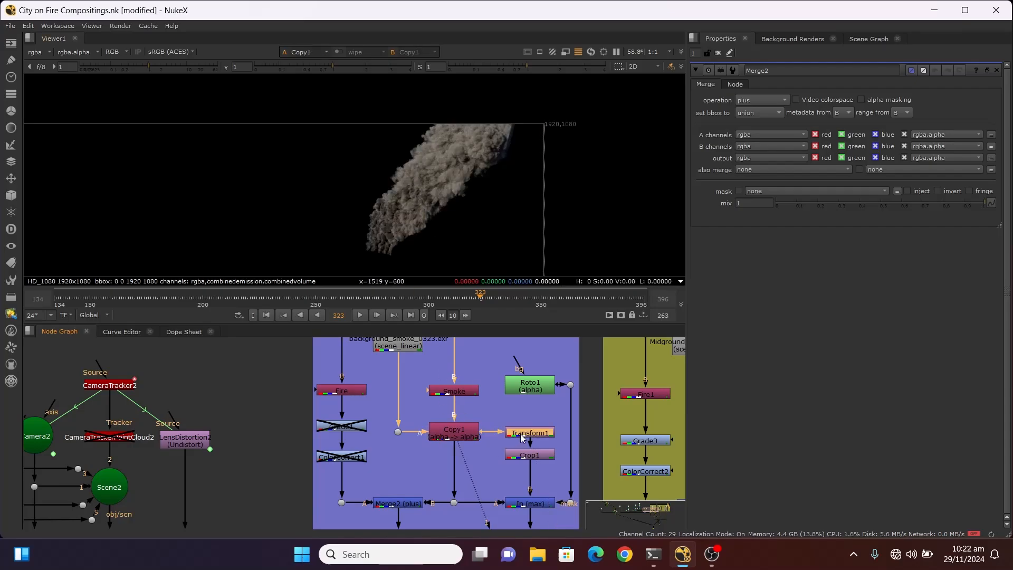
scroll(528, 368, down, 1)
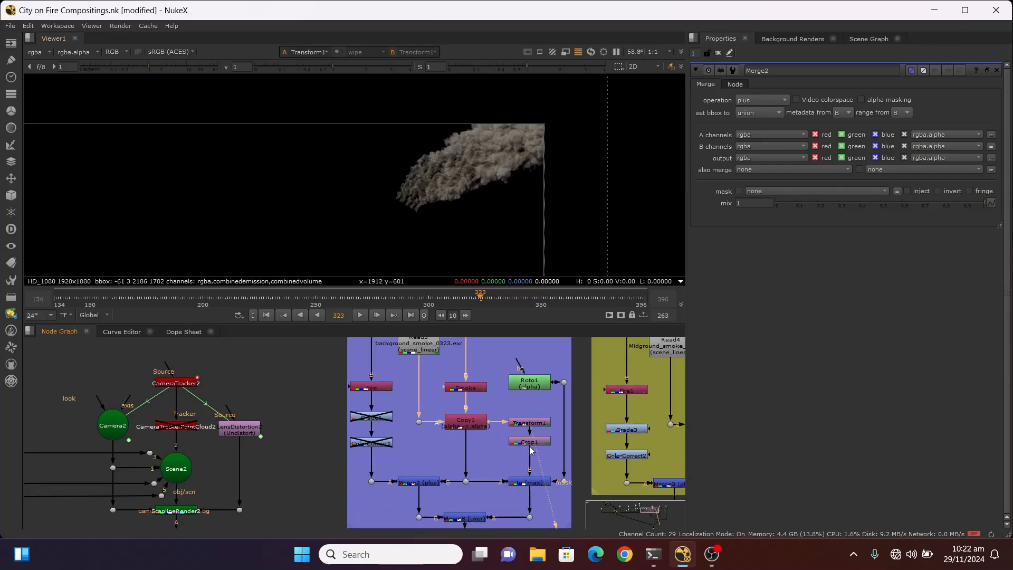
Step: Compare the Crop1 and Transform1 results, checking how far each bounding box extends beyond the frame
click(530, 445)
key(1)
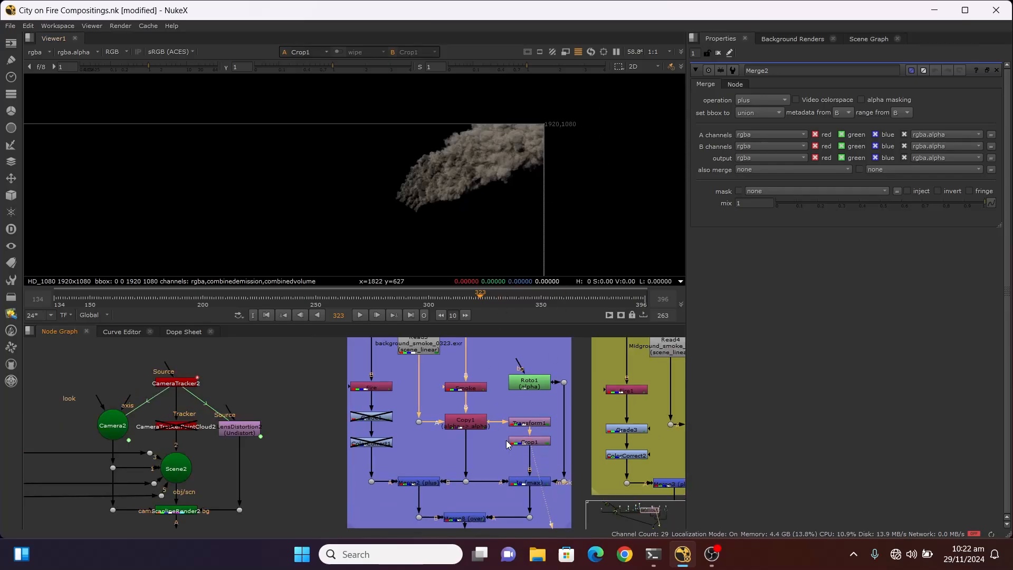
click(530, 422)
key(1)
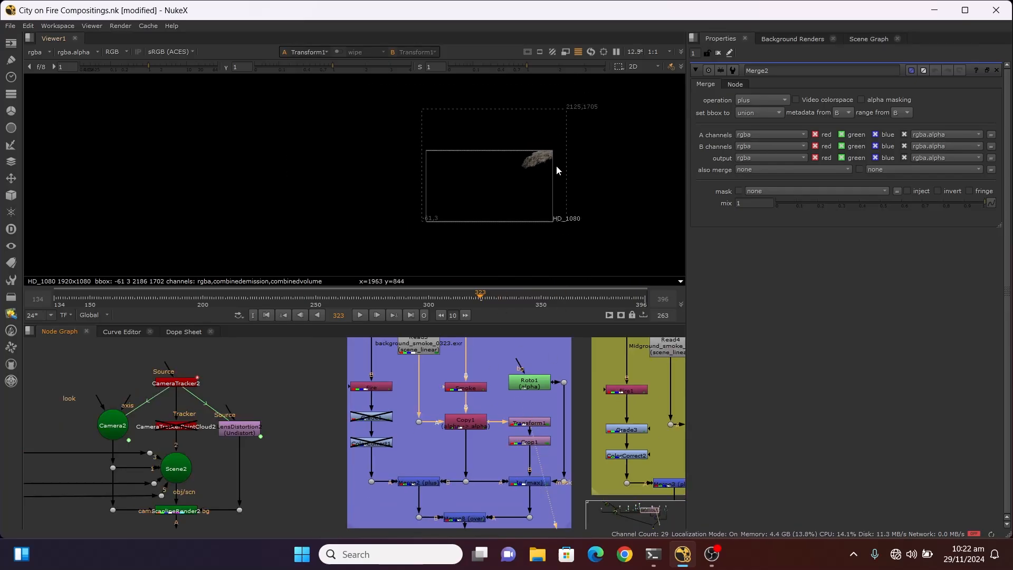
scroll(556, 159, down, 5)
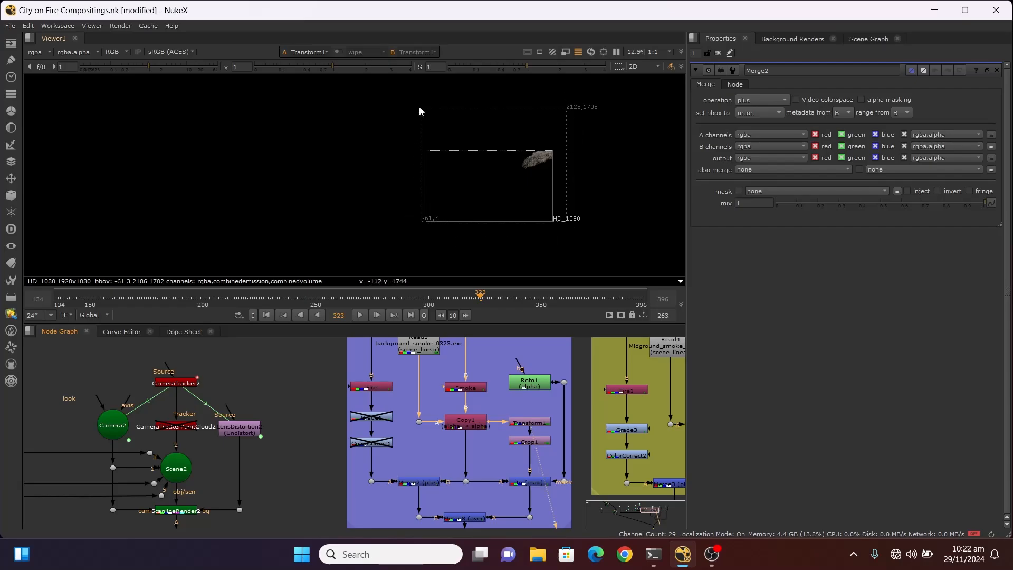
scroll(513, 464, up, 3)
click(522, 451)
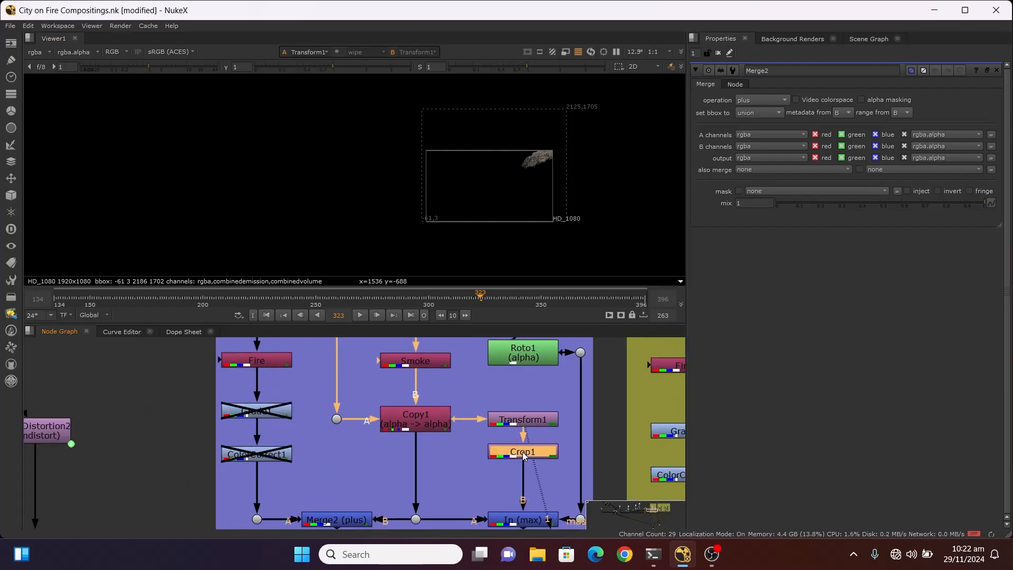
key(1)
scroll(536, 170, up, 3)
scroll(525, 462, down, 2)
Step: Display the Roto1 mask node in the viewer
click(524, 386)
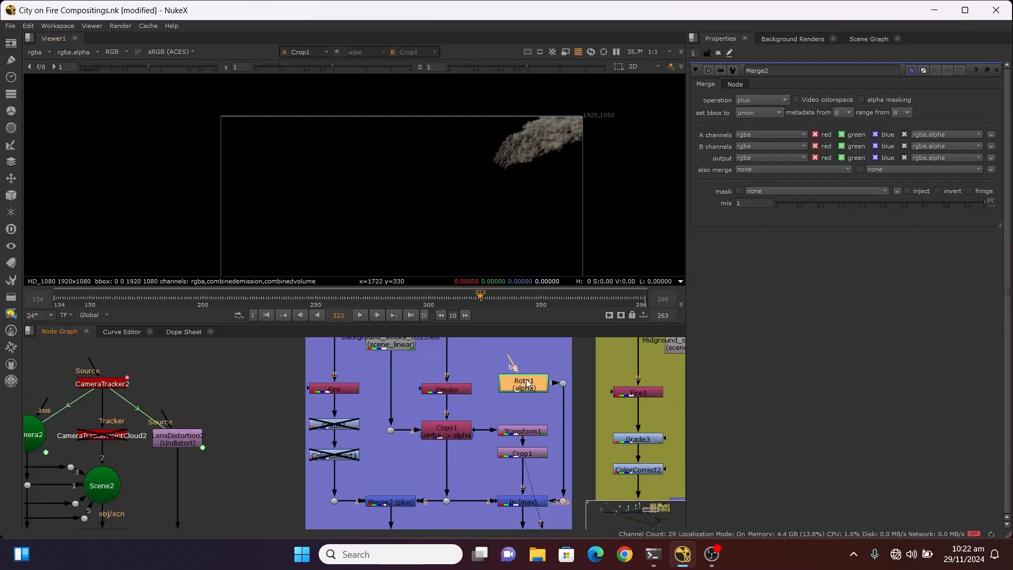
key(1)
scroll(524, 492, down, 1)
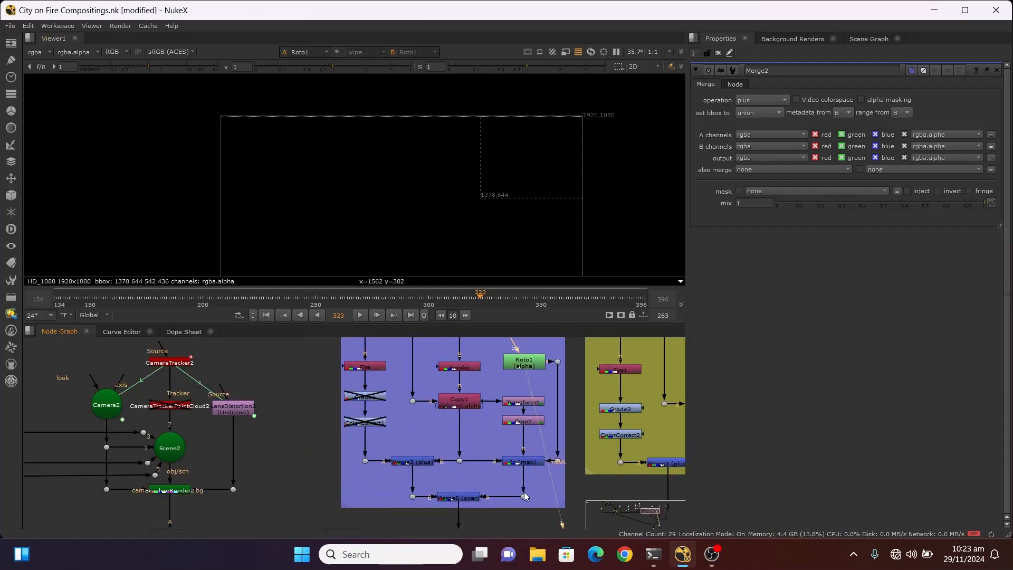
scroll(523, 467, up, 3)
click(524, 467)
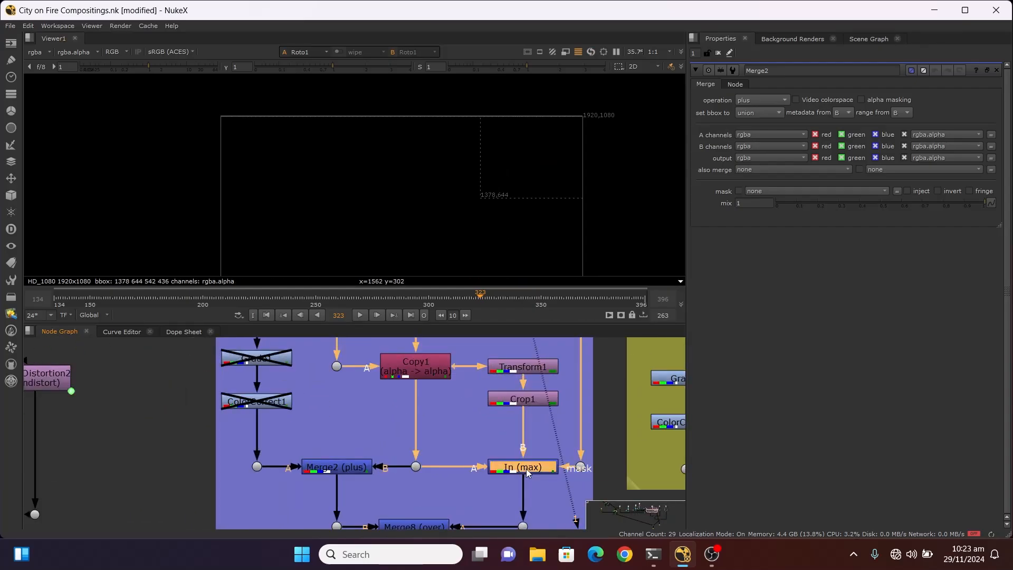
key(Tab)
text(in)
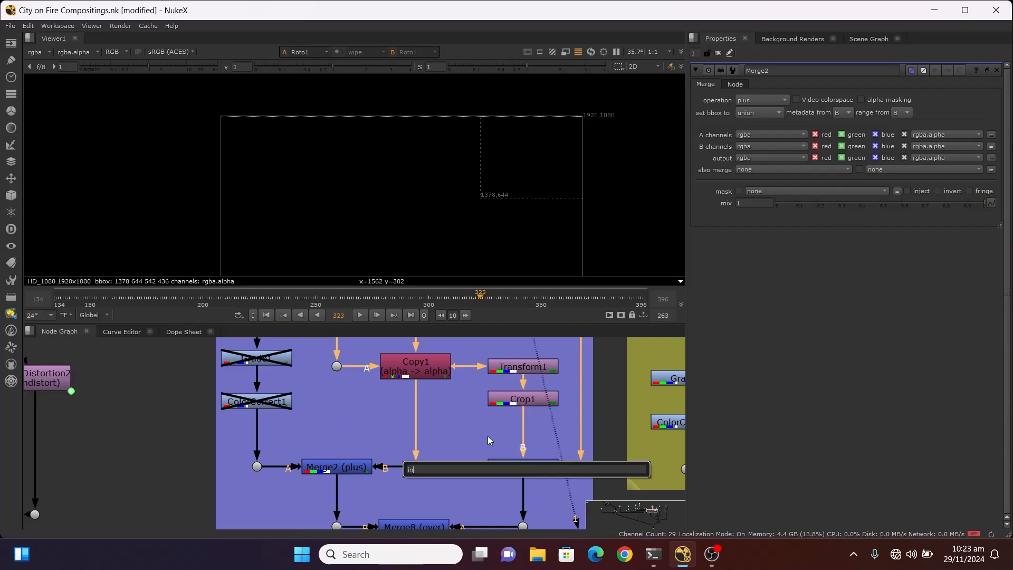
key(Escape)
Step: Open the properties of the In (max) merge node and examine its connections to Copy1, Crop1 and the Roto1 mask
click(529, 471)
double_click(529, 471)
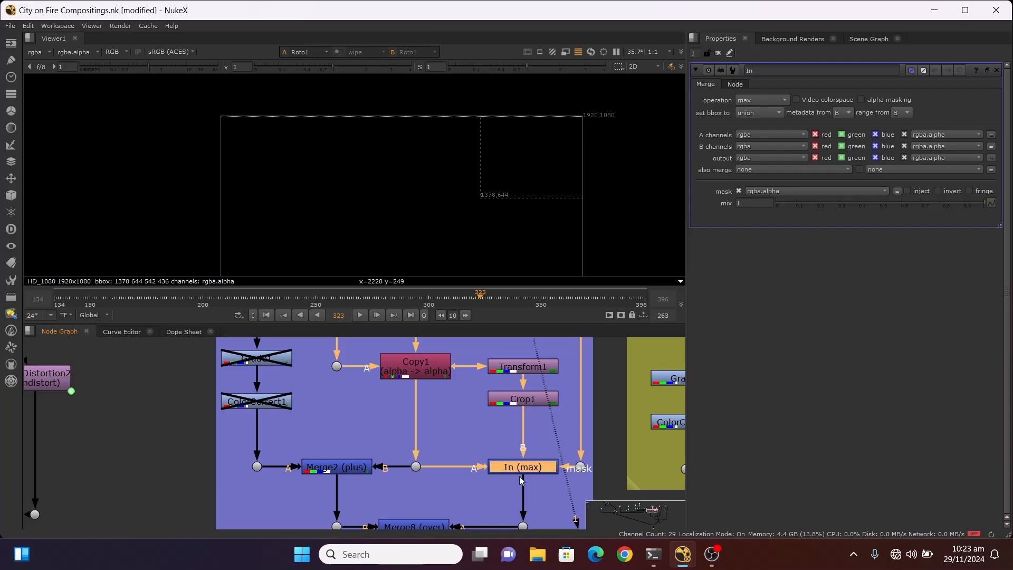
scroll(510, 467, down, 4)
scroll(534, 390, up, 3)
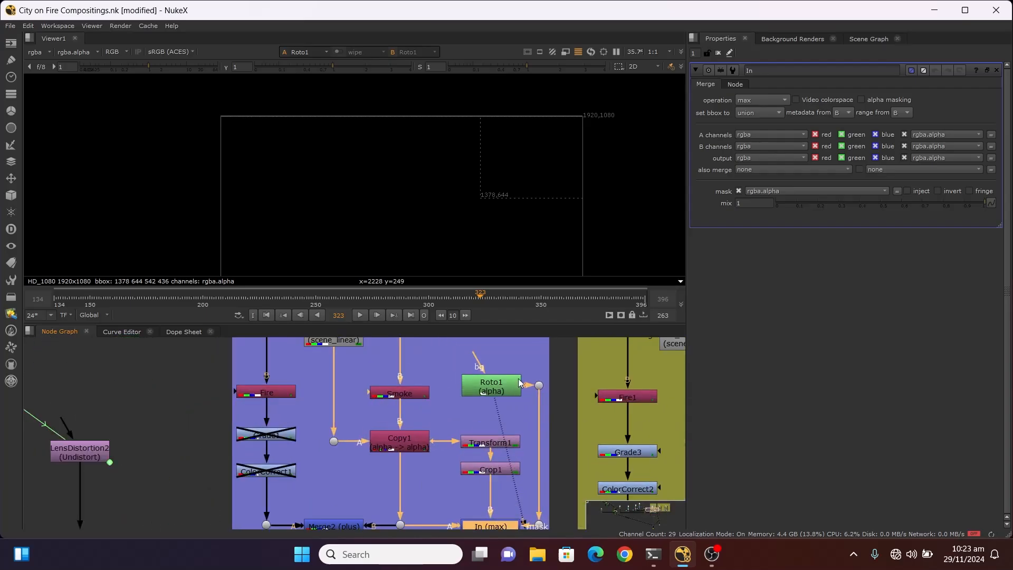
scroll(533, 388, down, 3)
scroll(530, 443, up, 4)
scroll(536, 470, down, 2)
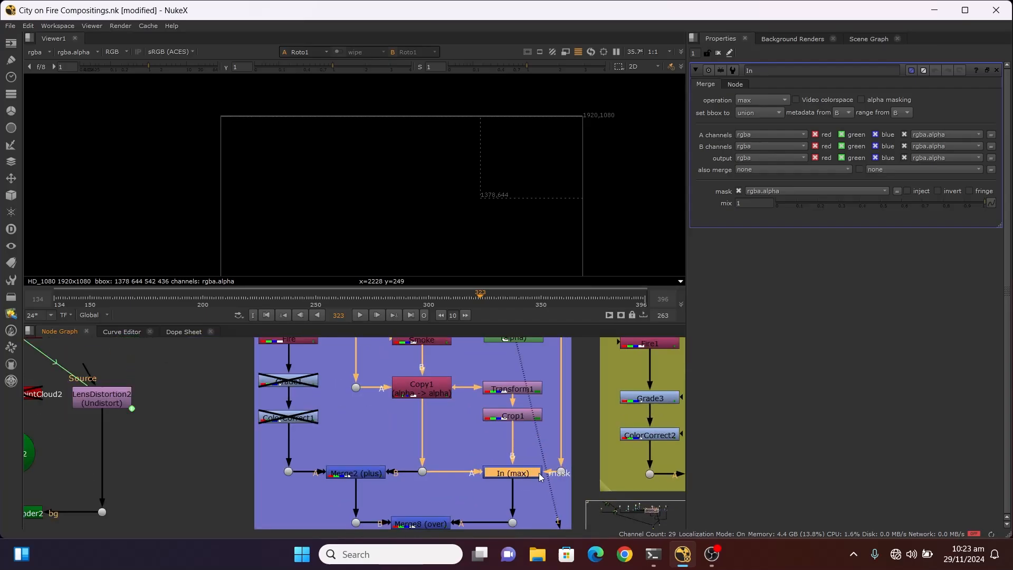
middle_drag(520, 341, 558, 383)
scroll(537, 434, down, 2)
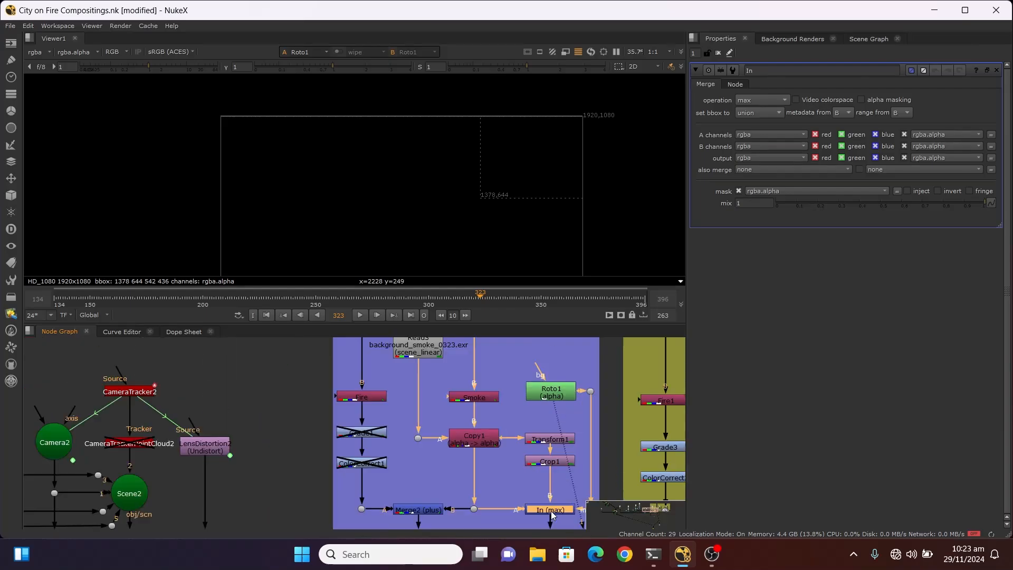
Step: Display the In merge result and repeatedly disable and enable Roto1 to compare the smoke with and without its mask
drag(555, 408, 550, 513)
scroll(515, 150, up, 3)
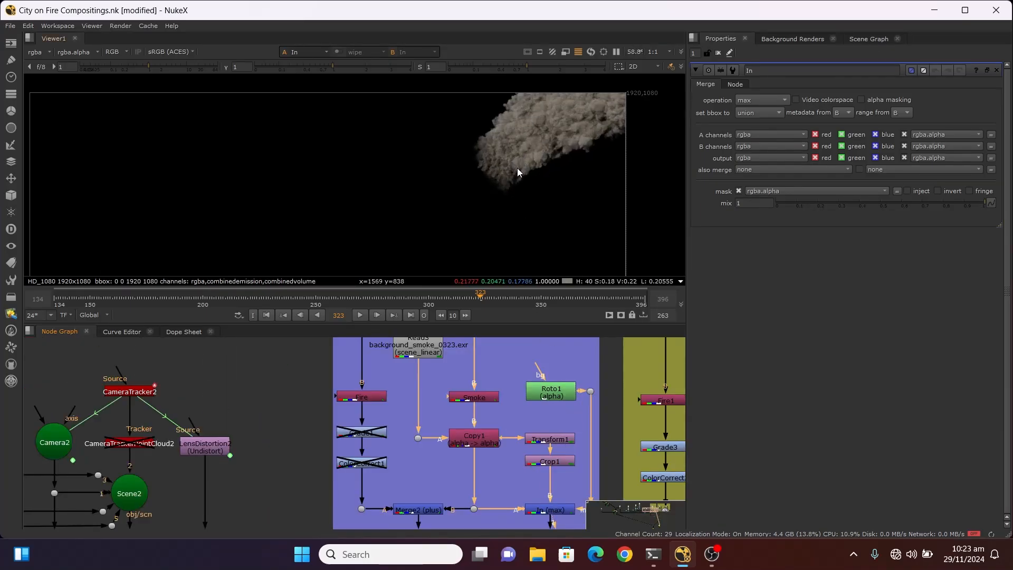
click(550, 393)
key(d)
key(d)
key(d)
key(d)
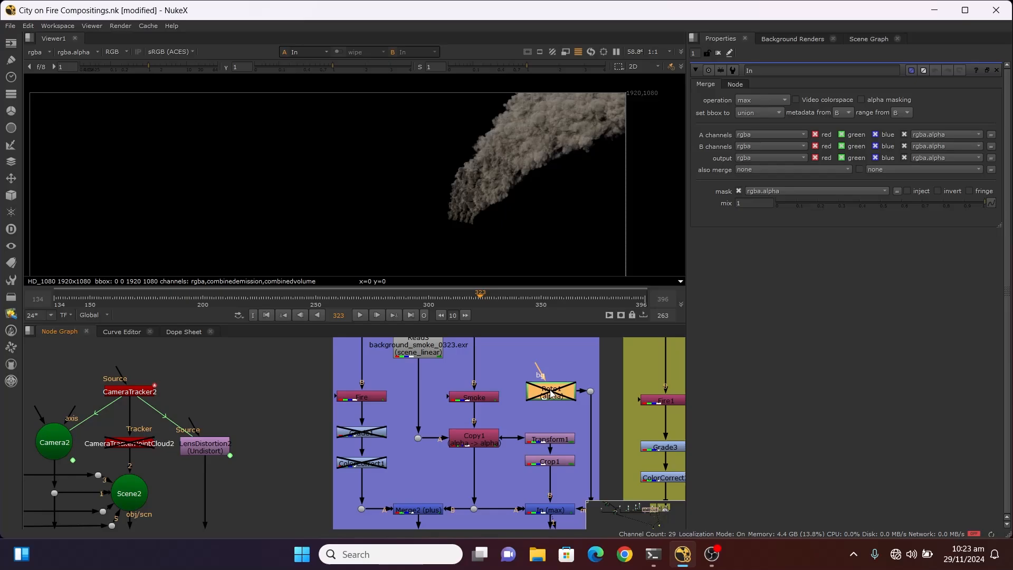
key(d)
key(d)
key(d)
key(d)
key(d)
key(d)
Step: Select the In (max) node and examine how it joins Merge2 at the over merge below
scroll(551, 393, down, 5)
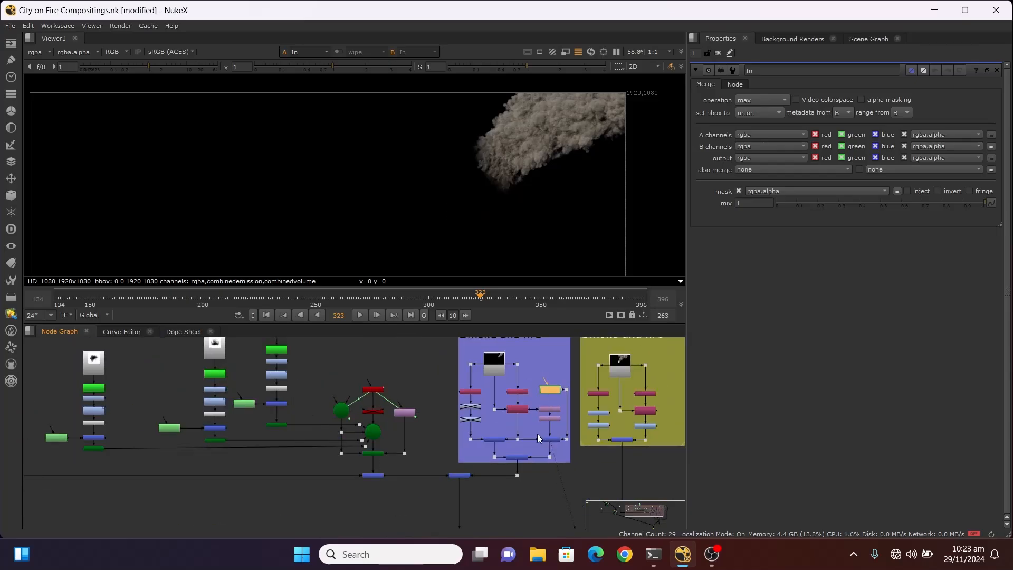
scroll(547, 438, up, 6)
click(548, 441)
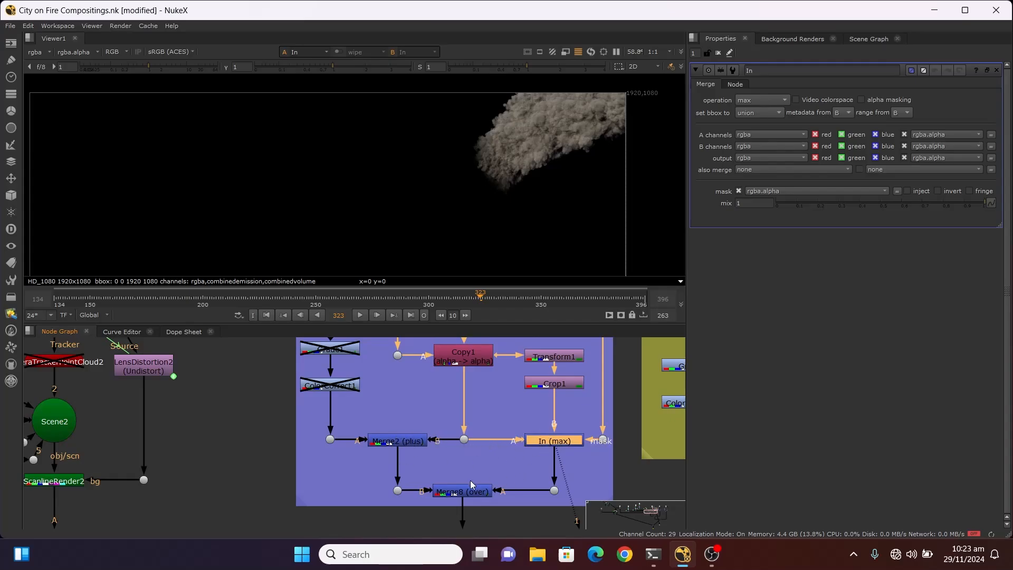
Step: Display the Merge8 (over) result of the background building smoke and fire in the viewer
click(463, 491)
key(1)
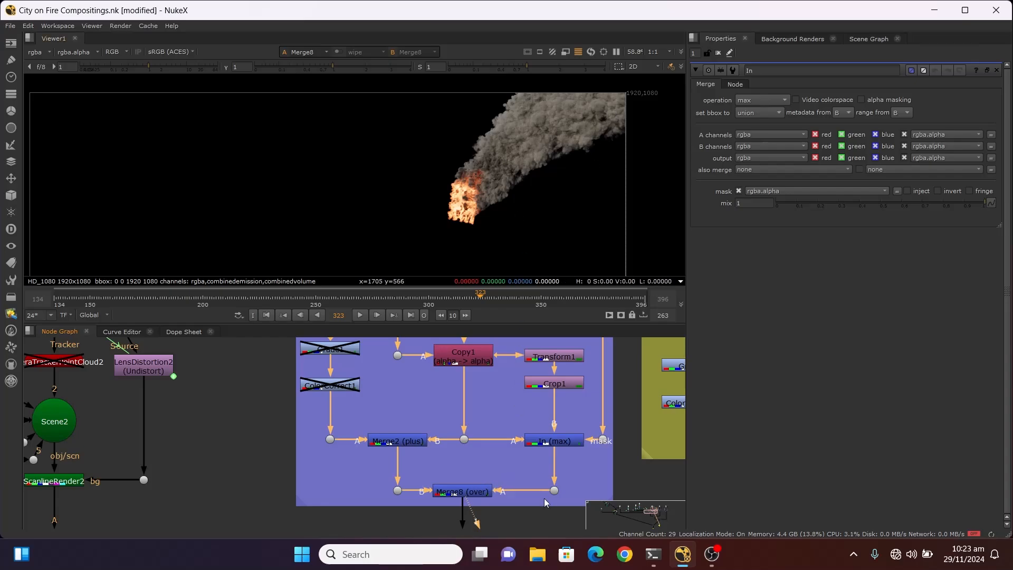
scroll(558, 253, down, 5)
scroll(470, 448, down, 10)
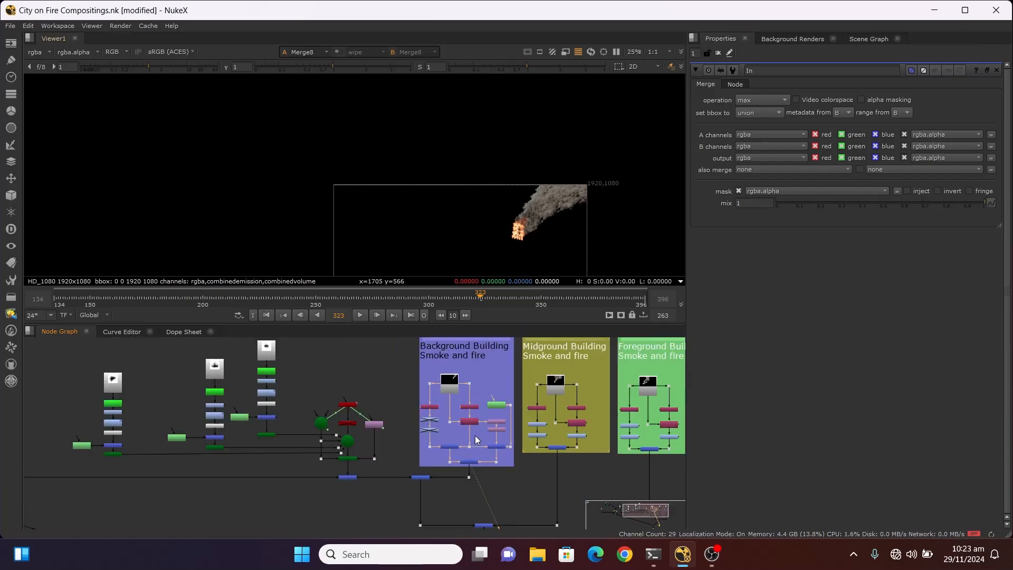
Step: Display Merge9 (over) and Merge1 (over) in turn to compare the city plate without and with the background smoke and fire
scroll(468, 451, up, 6)
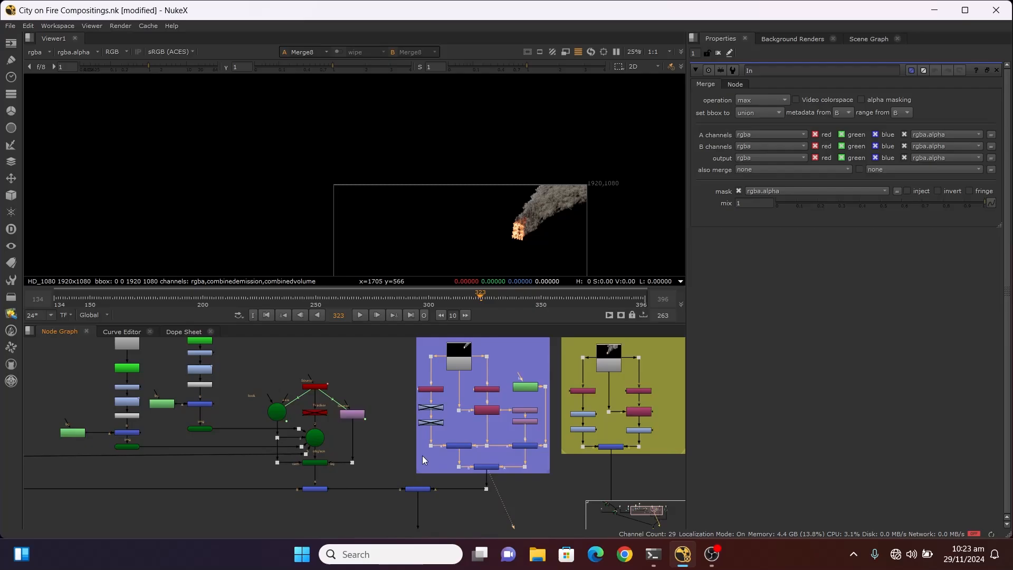
scroll(433, 496, up, 3)
scroll(590, 482, down, 3)
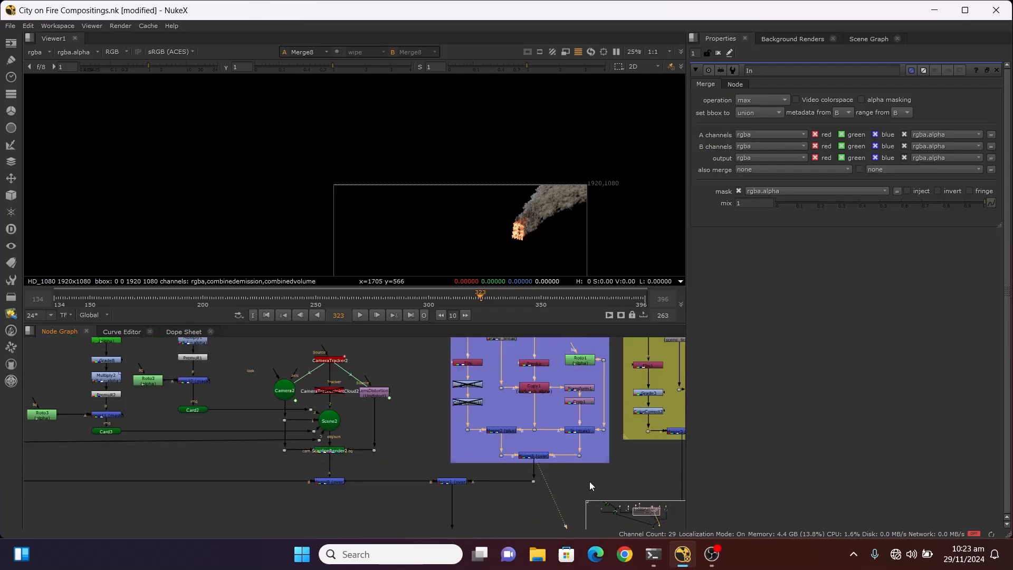
scroll(406, 491, up, 3)
click(192, 480)
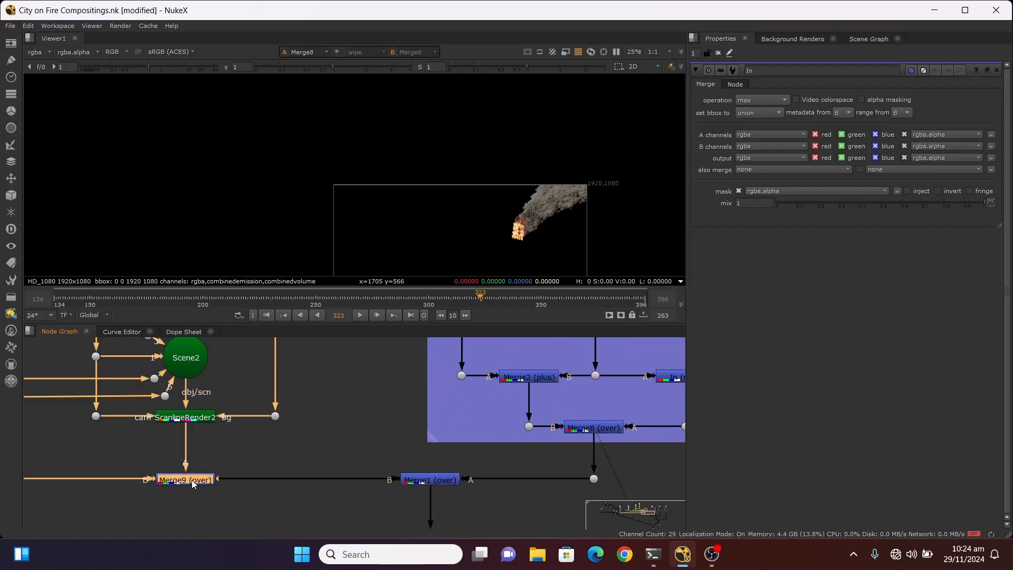
key(1)
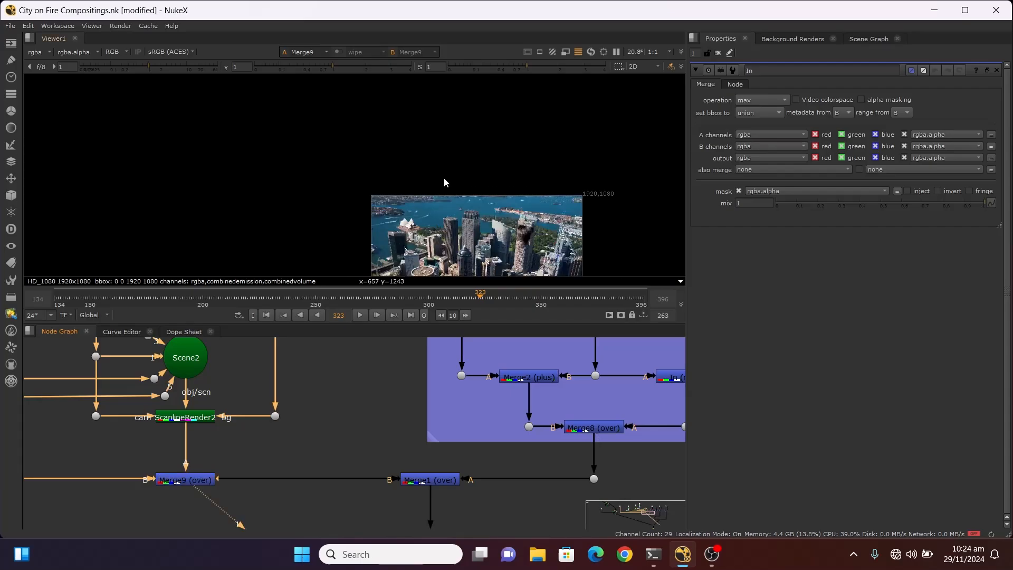
scroll(446, 178, down, 1)
scroll(452, 174, up, 1)
scroll(472, 188, down, 1)
scroll(472, 189, up, 2)
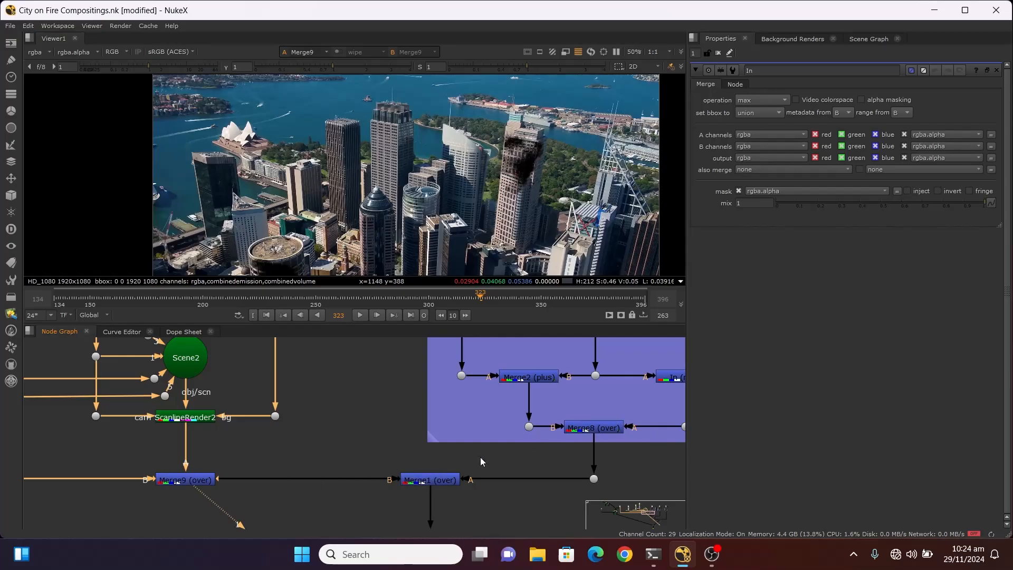
click(427, 482)
key(1)
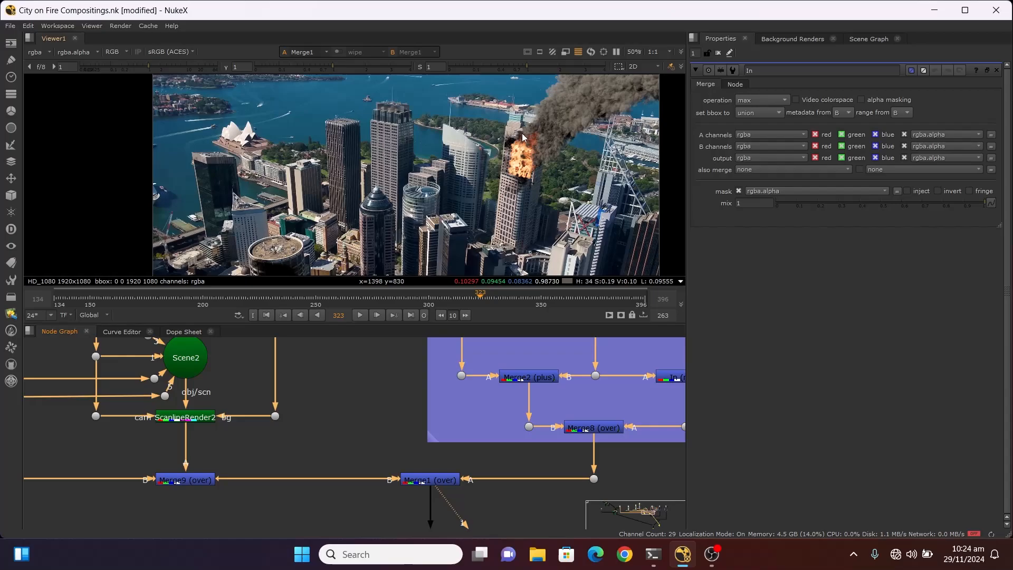
Step: Display the Read4 midground and Read1 foreground smoke and fire renders in turn
scroll(382, 404, down, 6)
scroll(453, 403, up, 5)
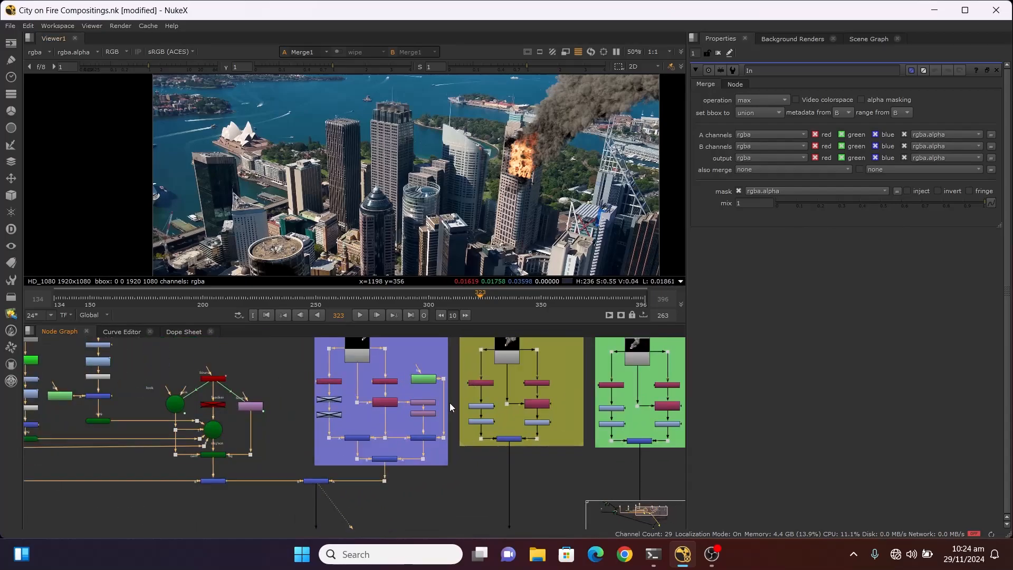
scroll(507, 390, down, 2)
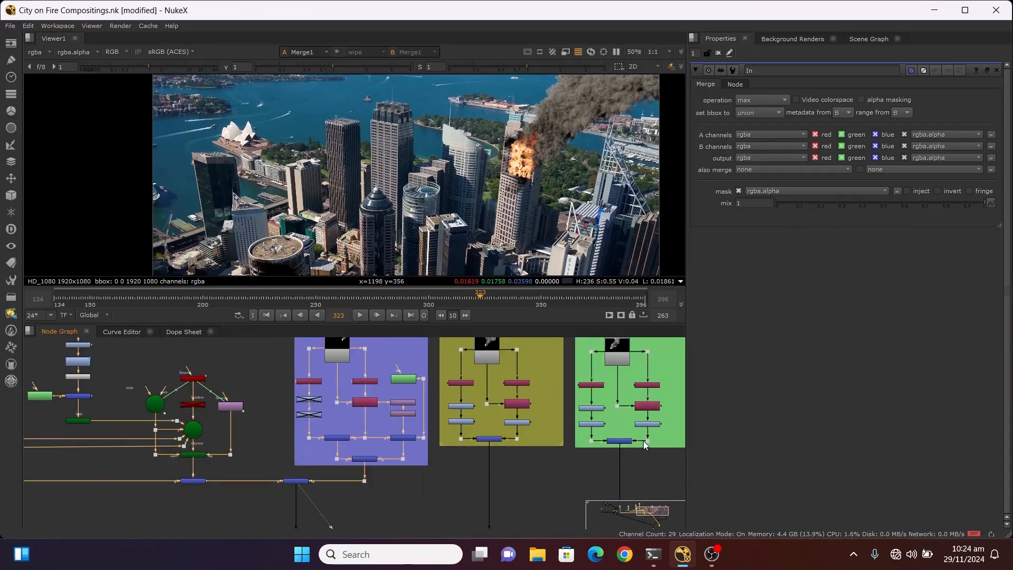
middle_drag(485, 353, 489, 391)
click(489, 391)
key(1)
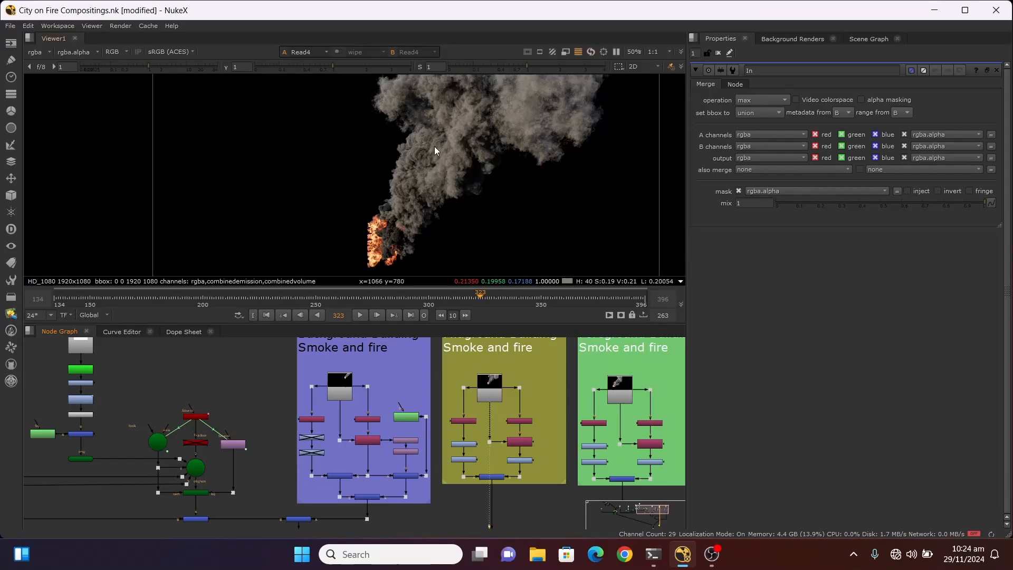
click(620, 385)
key(1)
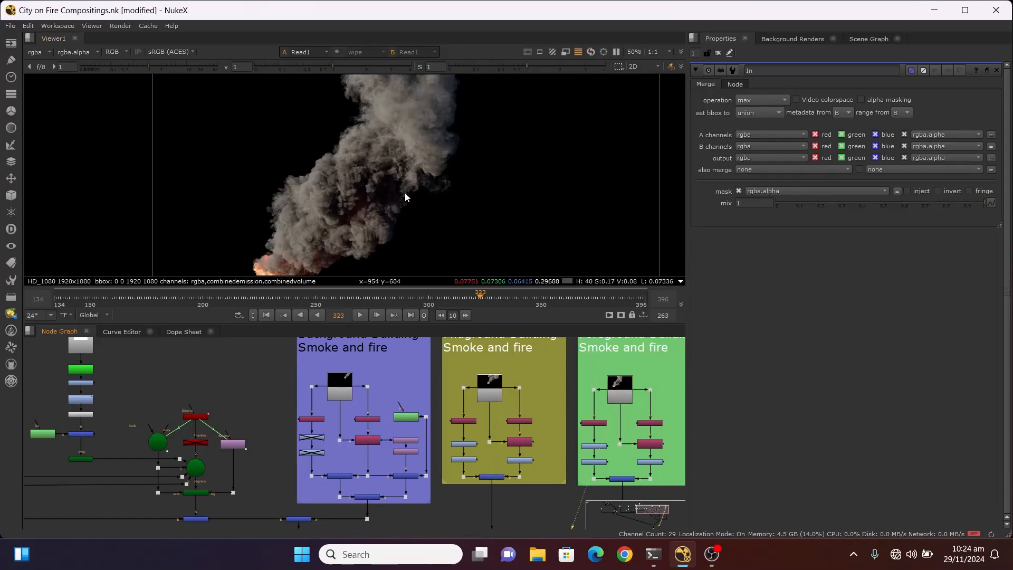
Step: Enable the Grade1 node in the background building group and open its properties
scroll(485, 474, up, 2)
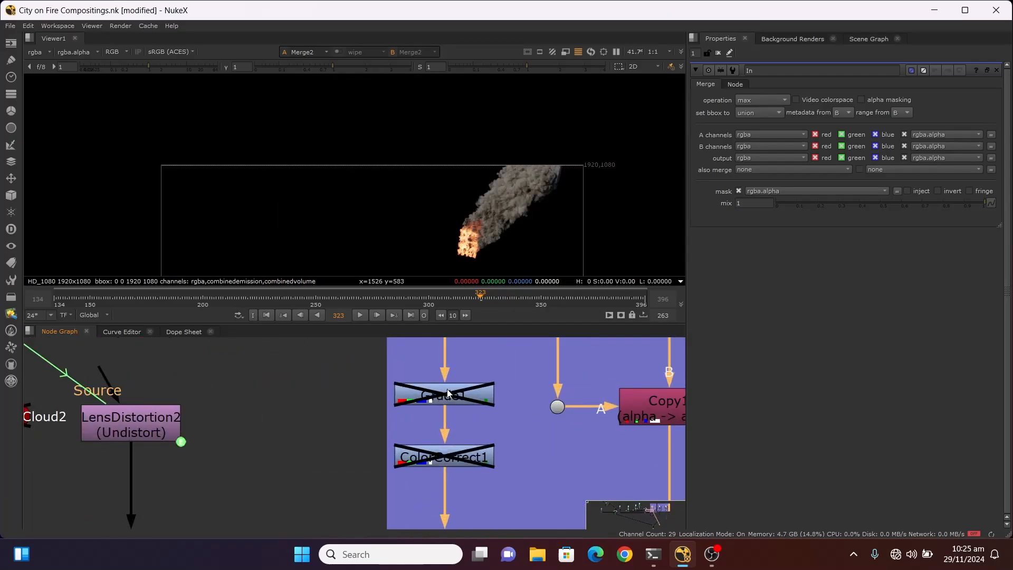
click(448, 395)
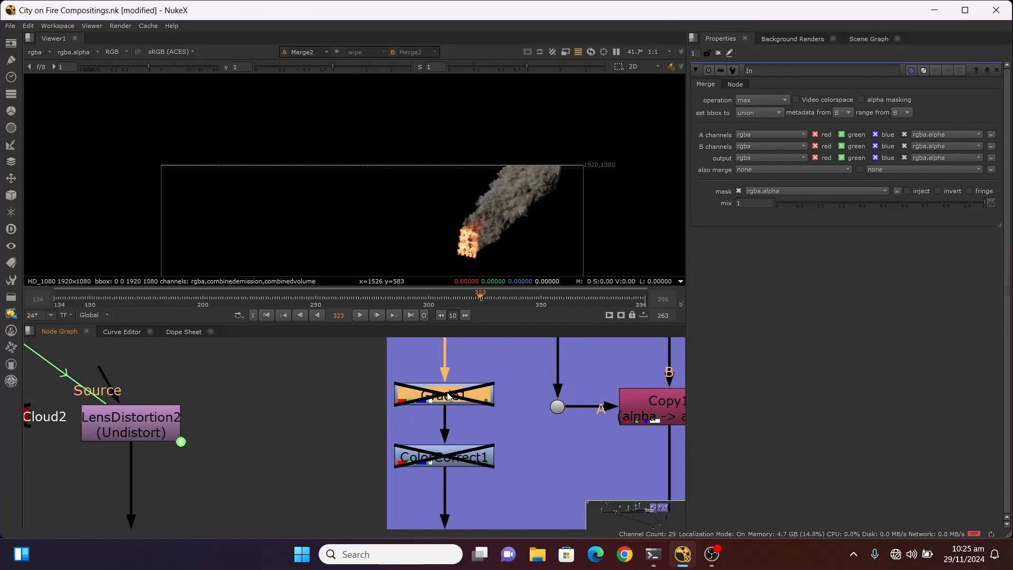
key(d)
double_click(447, 396)
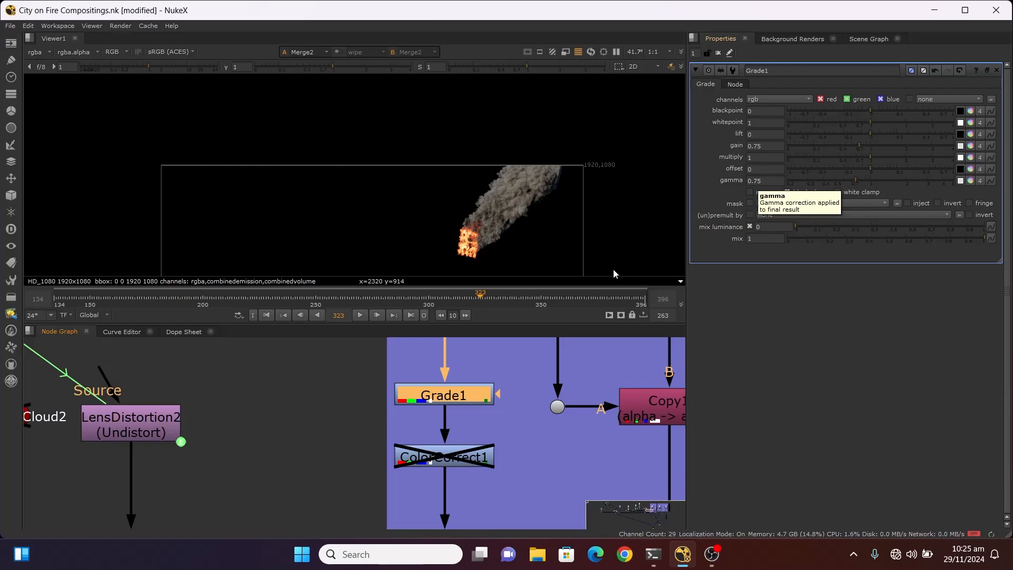
Step: Enable ColorCorrect1 below Grade1, open its properties and examine the corrected fire up close in the viewer
click(443, 459)
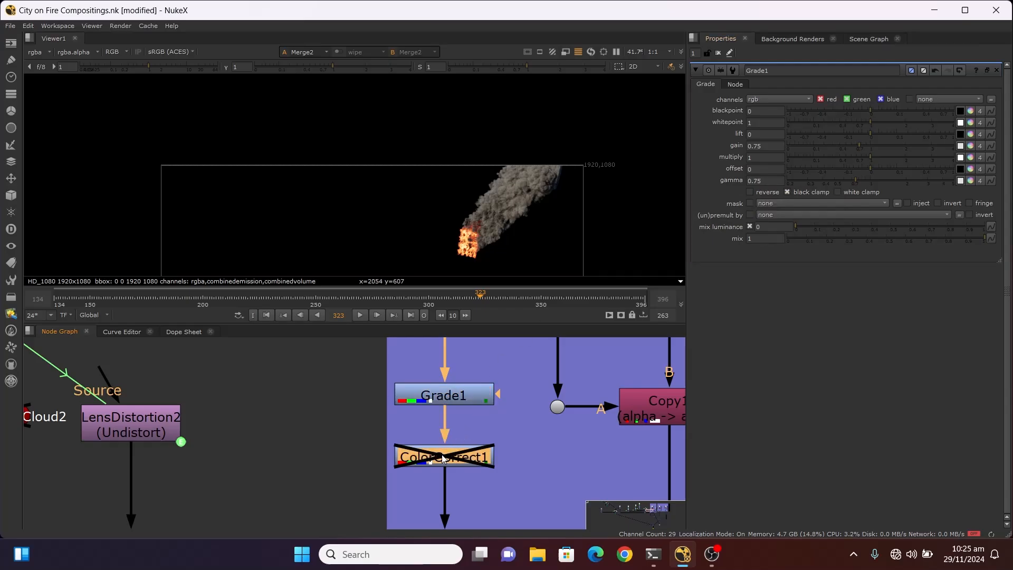
double_click(443, 459)
key(d)
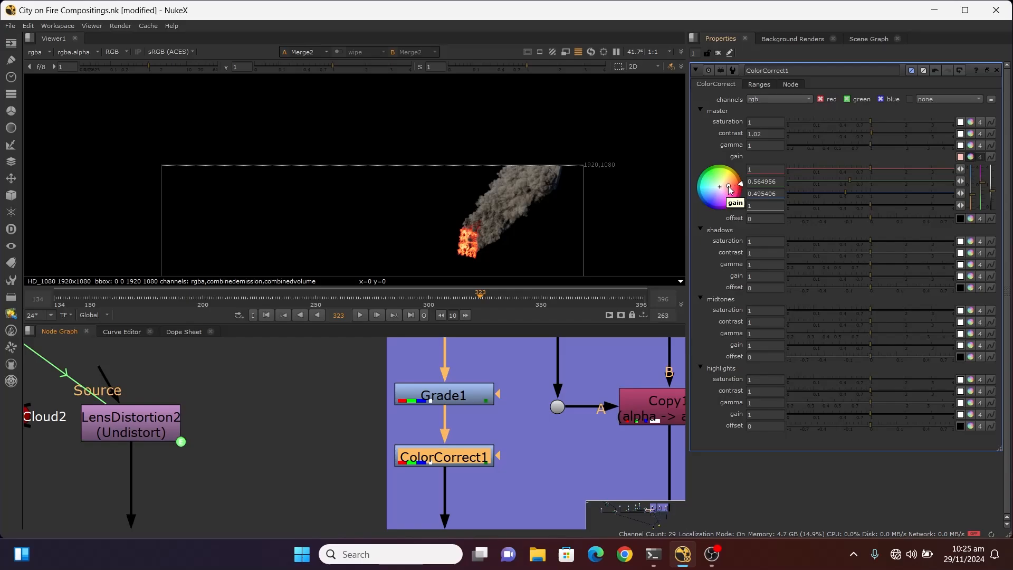
scroll(478, 242, up, 3)
scroll(456, 250, down, 2)
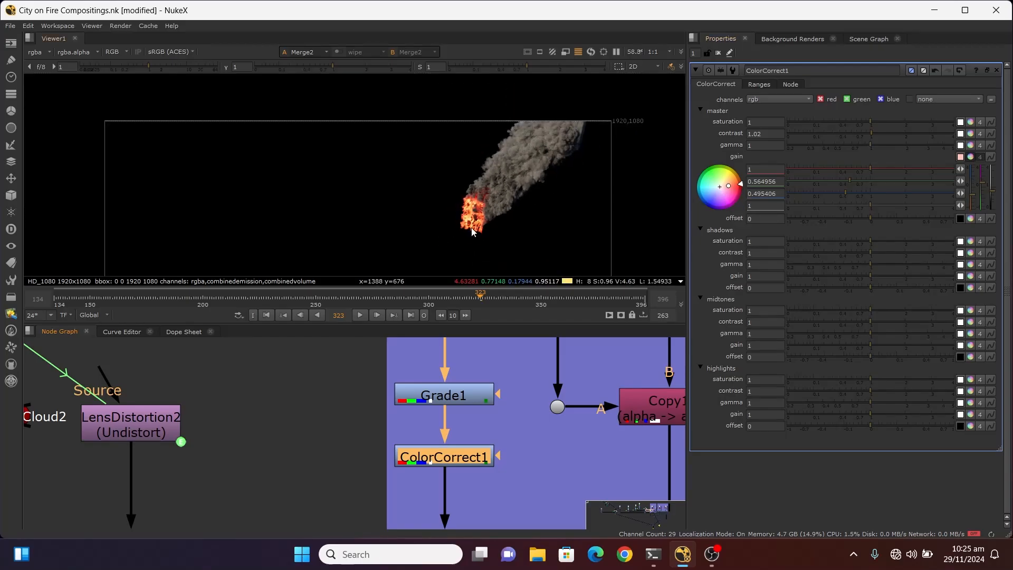
scroll(466, 210, up, 3)
scroll(467, 209, up, 1)
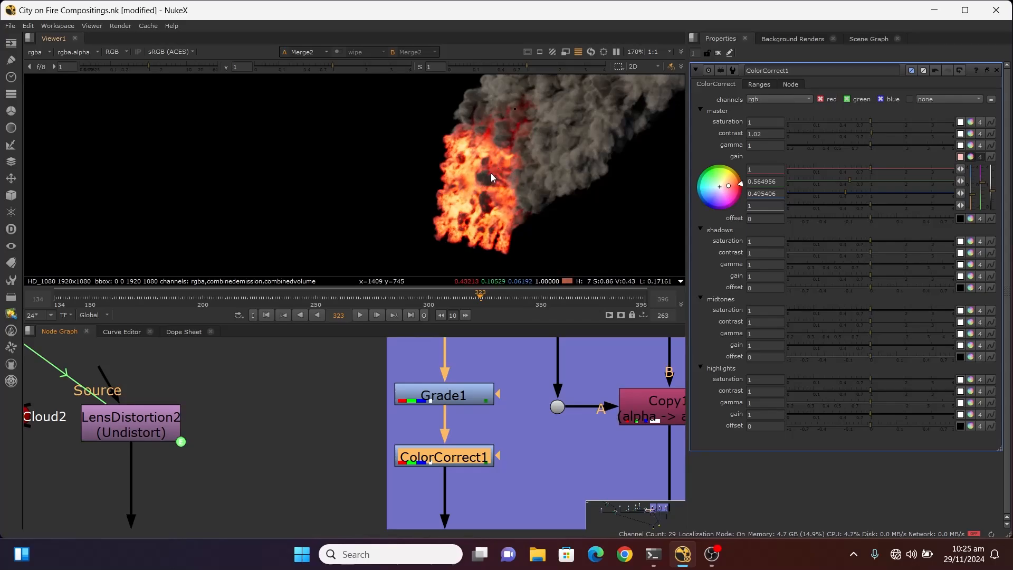
click(973, 253)
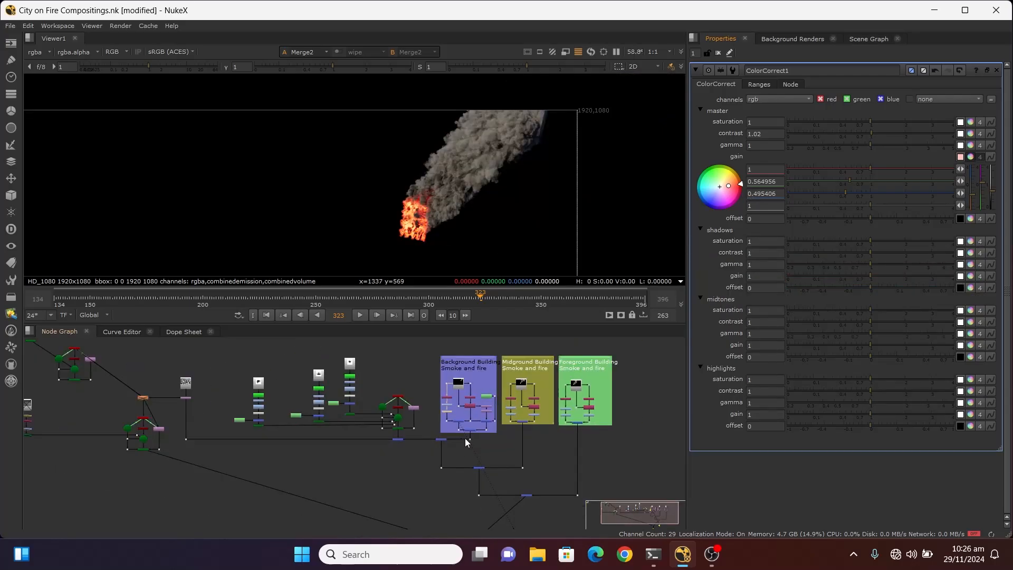
Step: Display the Merge5 node that adds the midground smoke and fire to the city
scroll(529, 365, down, 4)
scroll(529, 391, up, 5)
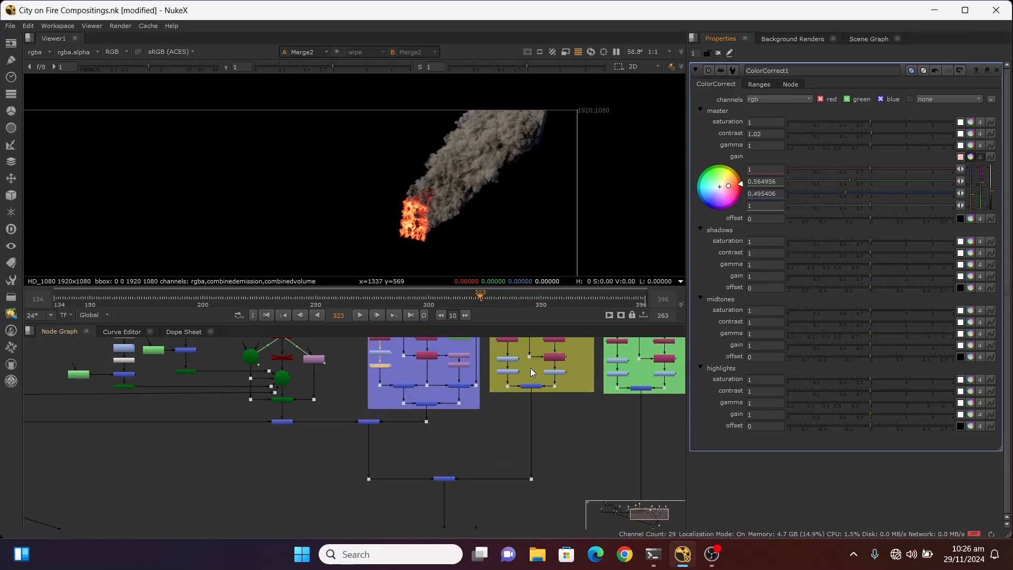
scroll(530, 368, down, 3)
scroll(454, 393, up, 5)
scroll(494, 423, down, 3)
scroll(480, 432, up, 2)
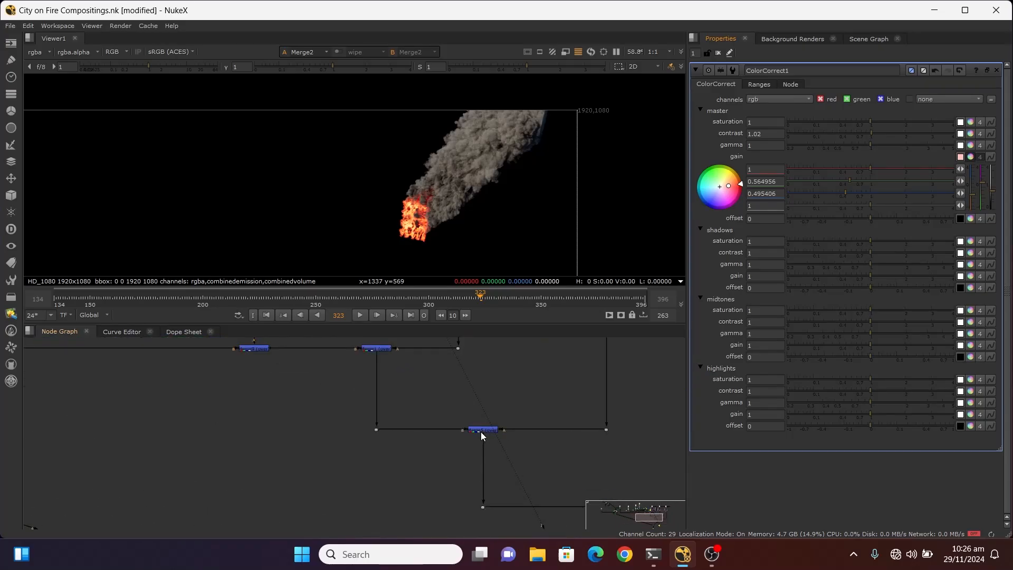
click(477, 429)
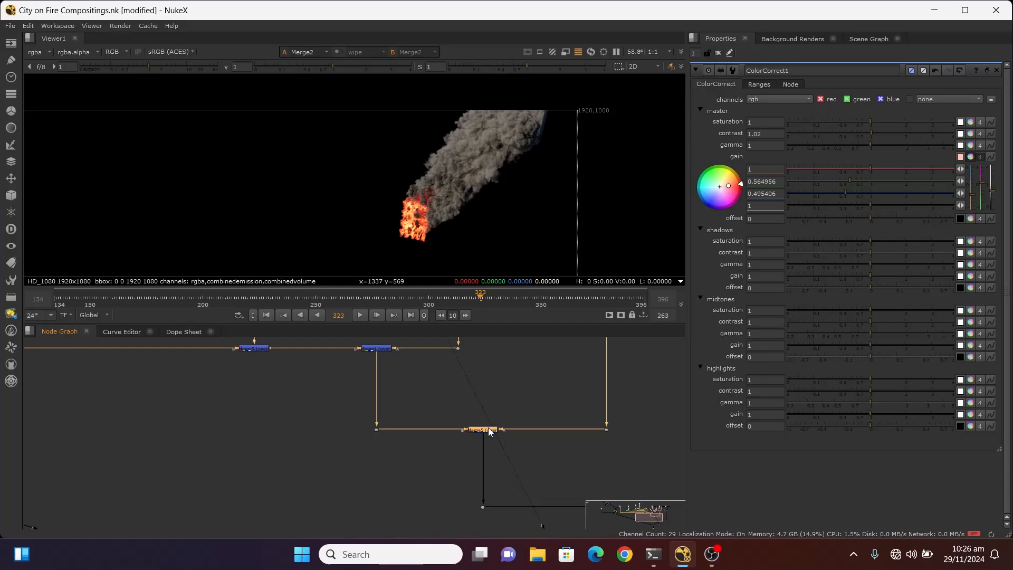
key(1)
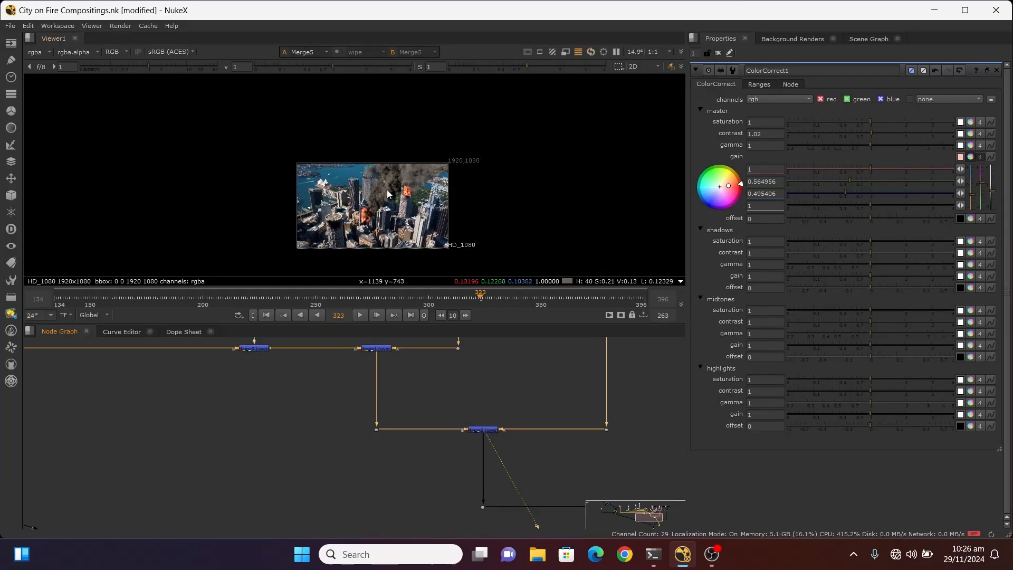
scroll(372, 198, down, 1)
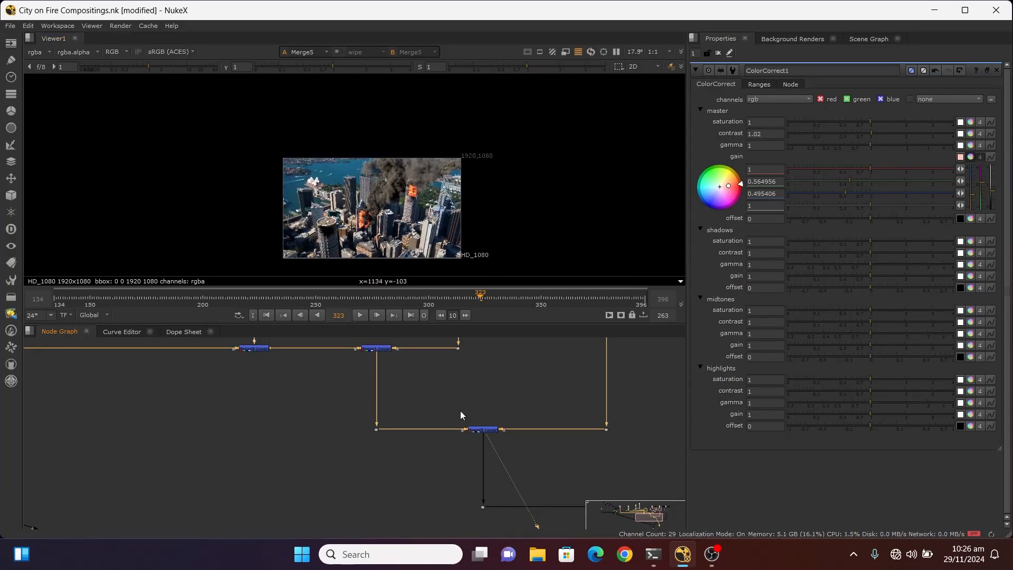
Step: Display the Merge6 node that adds the foreground smoke and examine the full city composite, fitted to the viewer
scroll(430, 369, down, 3)
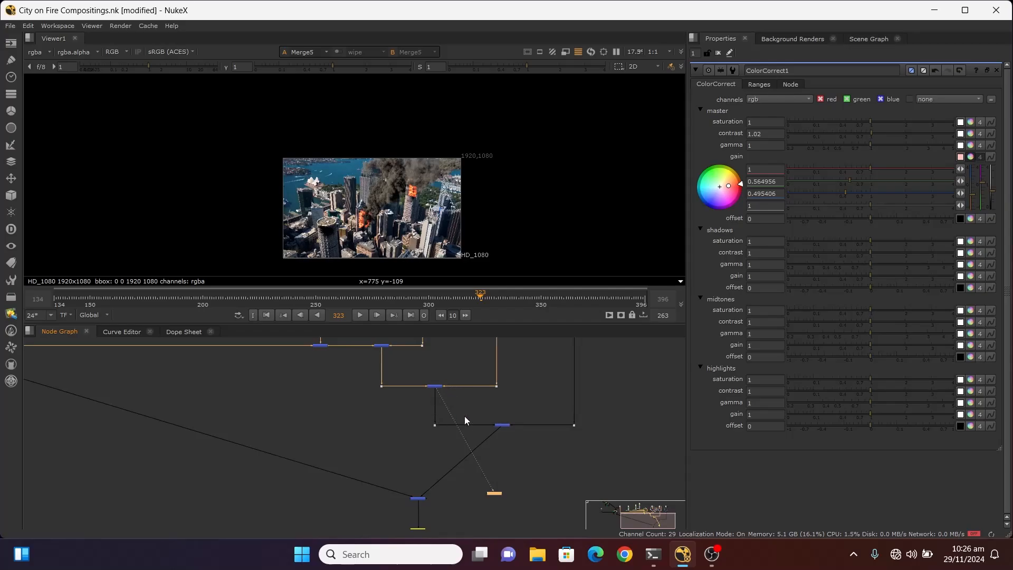
click(501, 426)
key(1)
scroll(424, 224, up, 2)
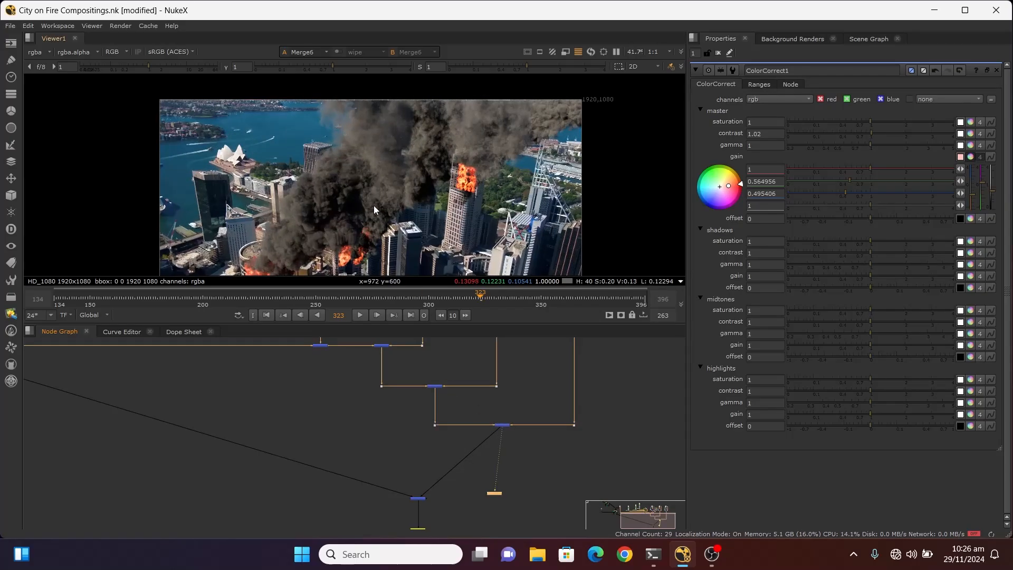
scroll(423, 224, down, 1)
scroll(423, 223, up, 3)
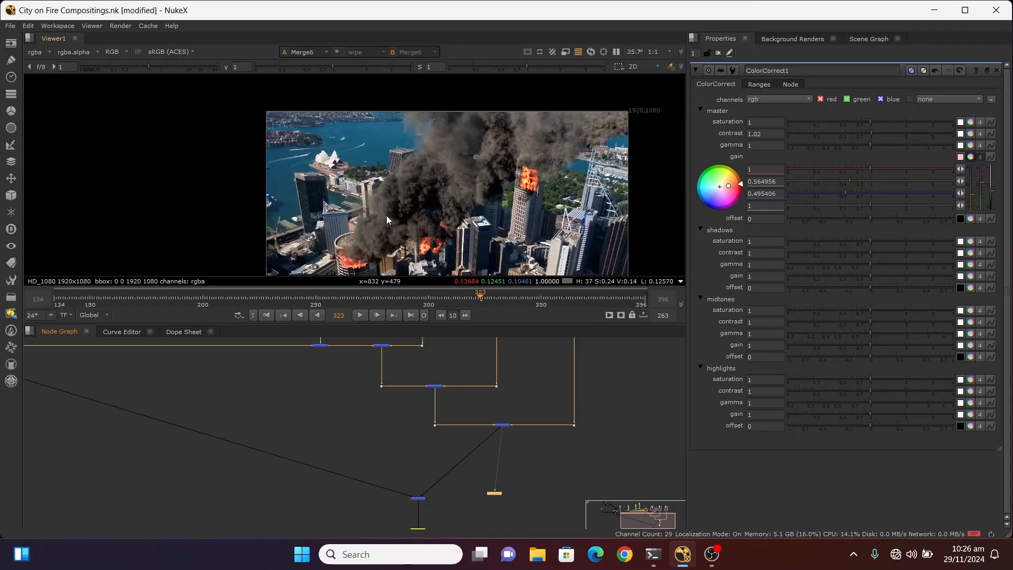
scroll(424, 223, down, 1)
scroll(389, 203, down, 5)
scroll(379, 237, up, 5)
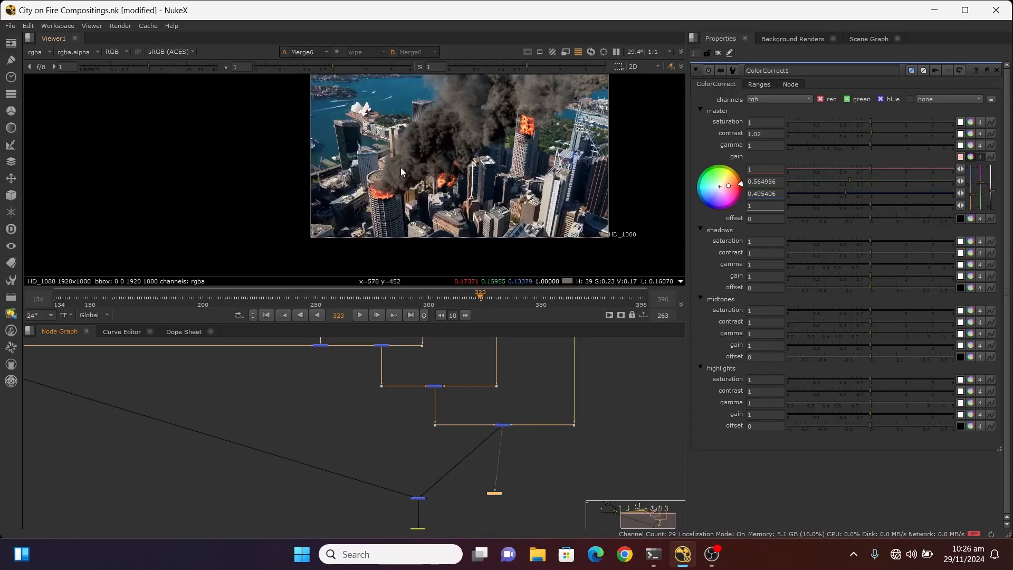
scroll(546, 435, down, 6)
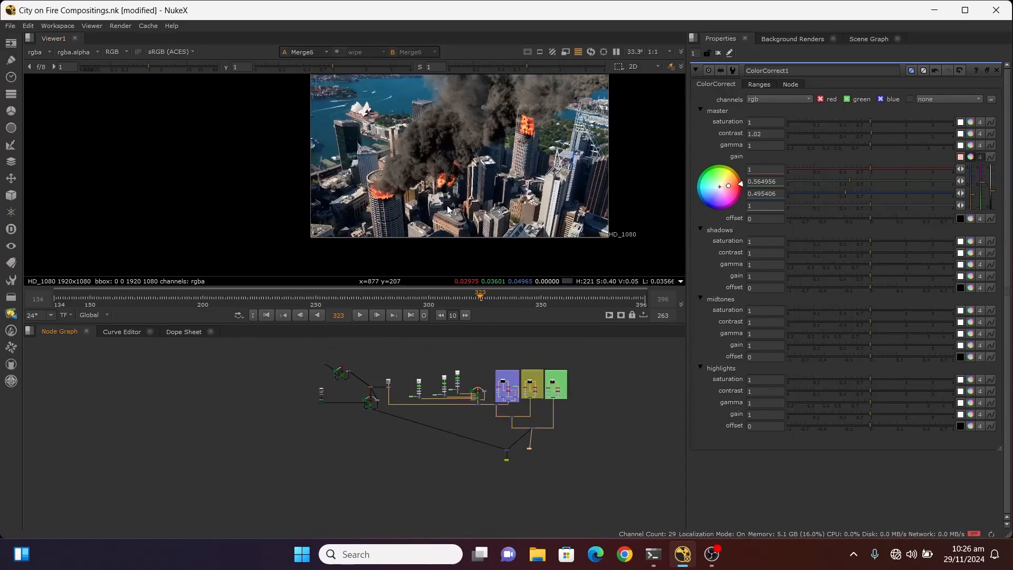
key(f)
Step: Enable the Read2 looping smoky atmosphere footage node, display it in the viewer and open its properties
scroll(537, 414, down, 3)
scroll(476, 400, up, 5)
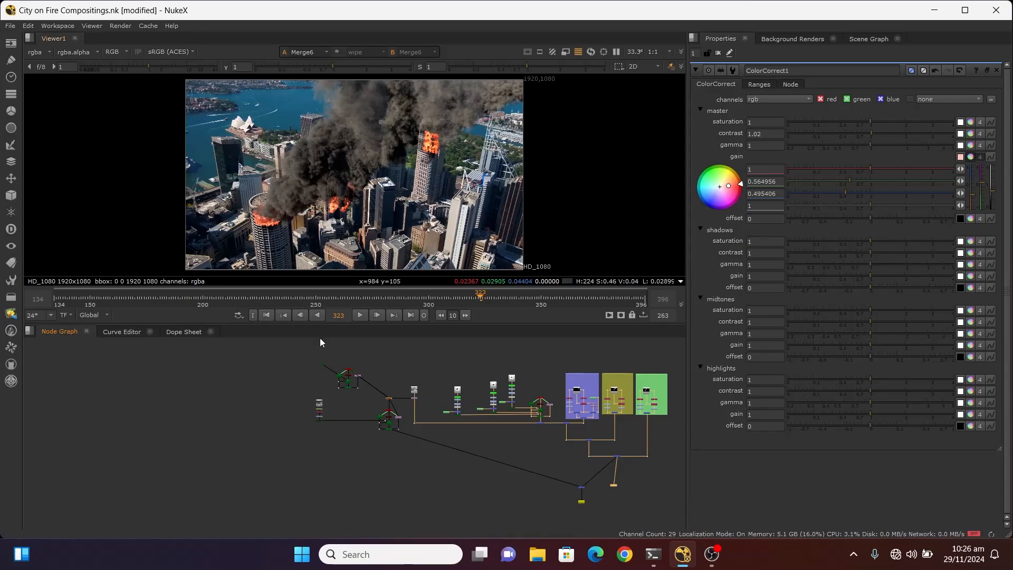
scroll(296, 401, up, 5)
scroll(297, 399, up, 10)
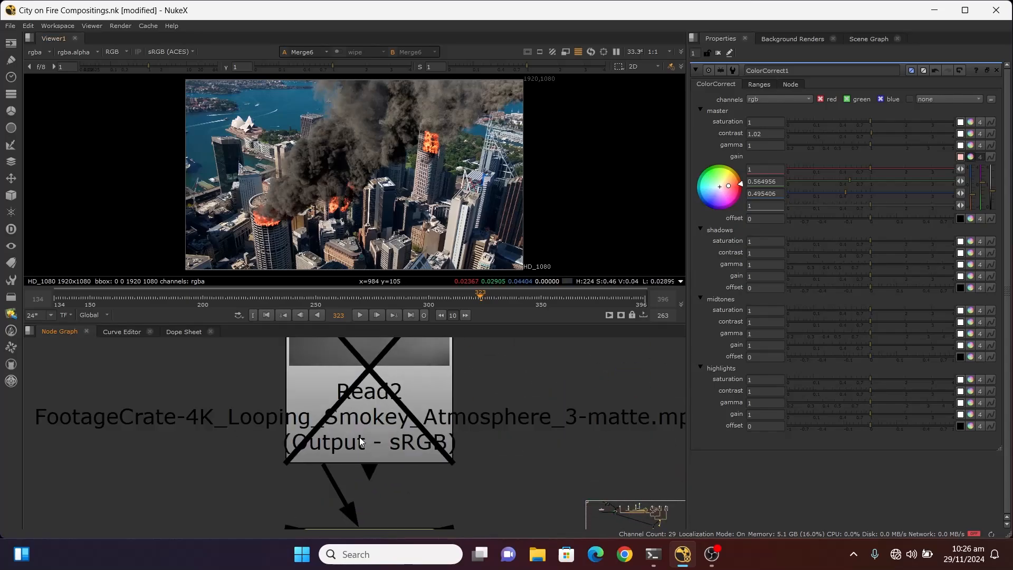
scroll(456, 421, down, 4)
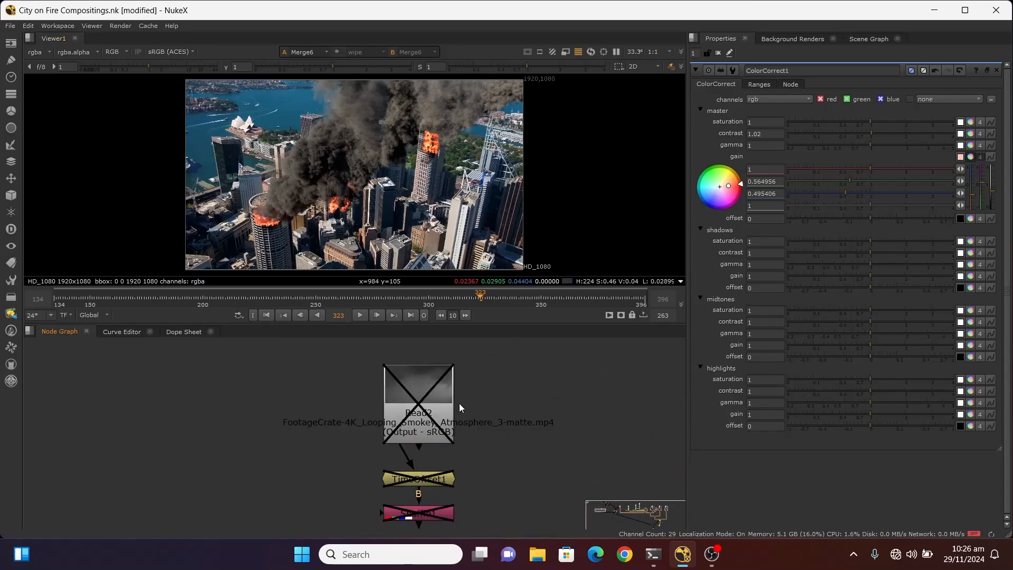
scroll(459, 401, up, 3)
scroll(381, 410, down, 3)
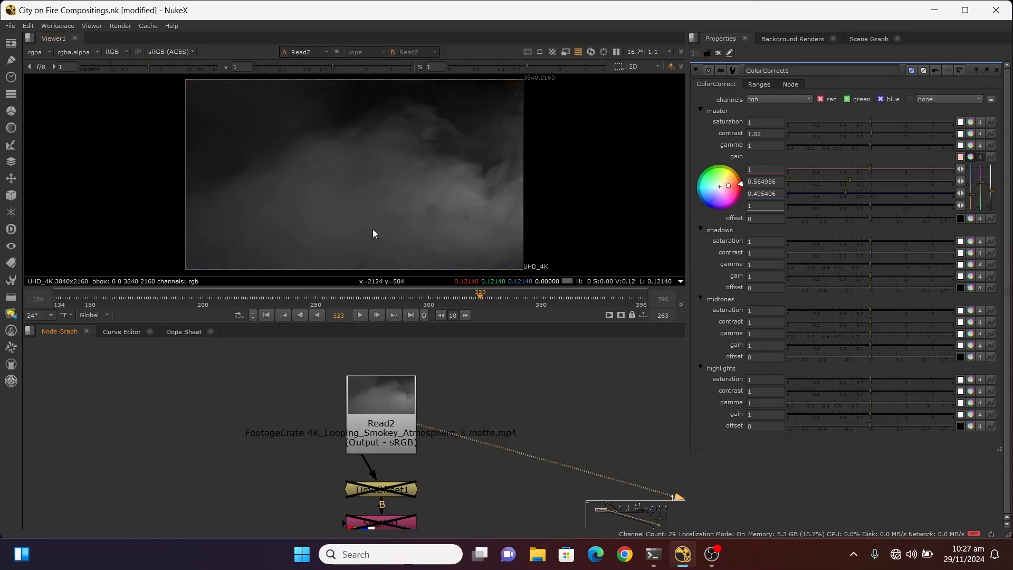
double_click(374, 406)
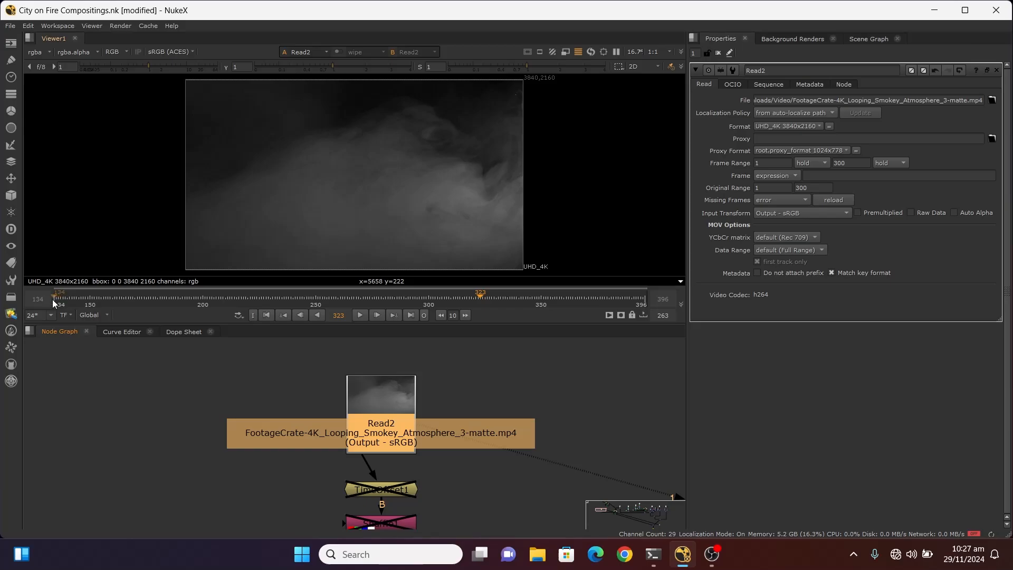
Step: Enable the TimeOffset1 node below Read2 and open its properties
scroll(378, 438, down, 3)
scroll(383, 457, up, 4)
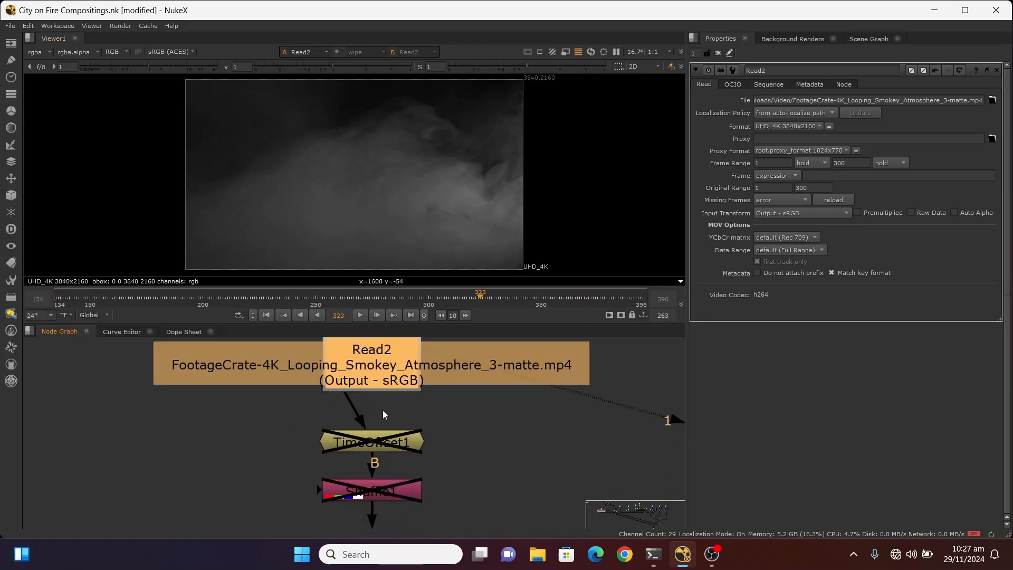
scroll(423, 436, down, 2)
scroll(424, 435, up, 2)
click(396, 455)
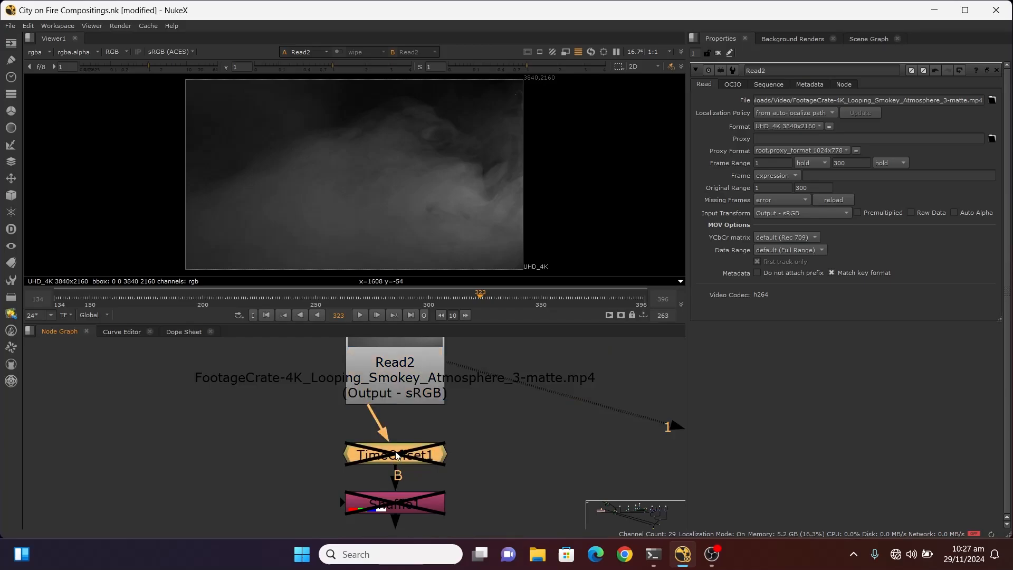
key(d)
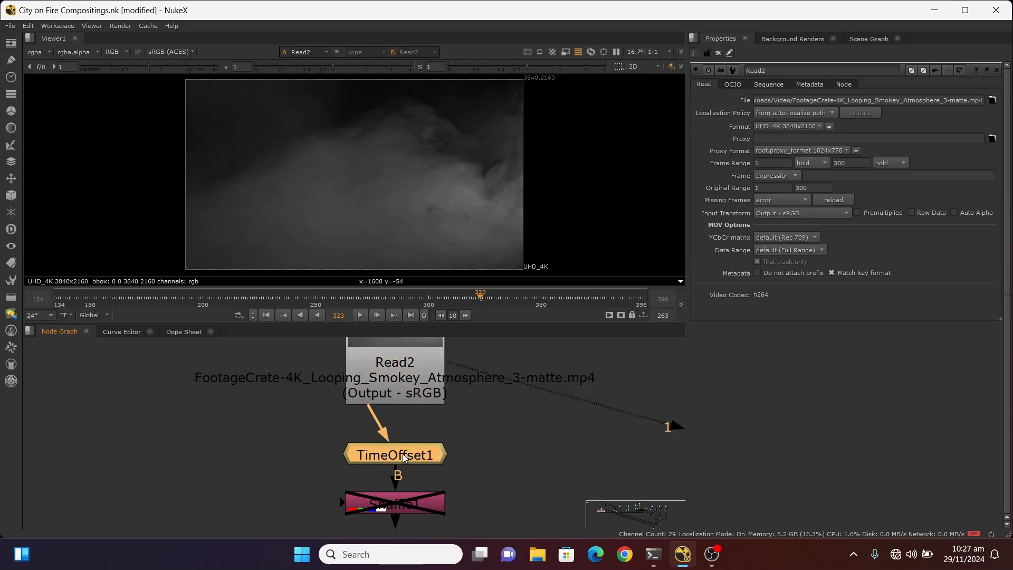
double_click(414, 454)
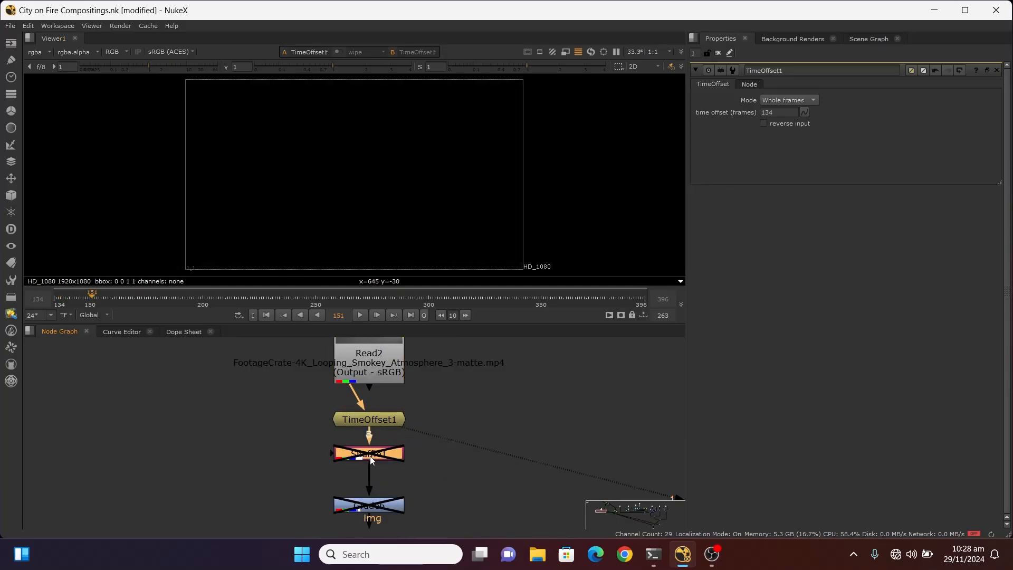
Step: Enable the Shuffle1 node, display it in the viewer and align Read2 directly above TimeOffset1
key(d)
key(1)
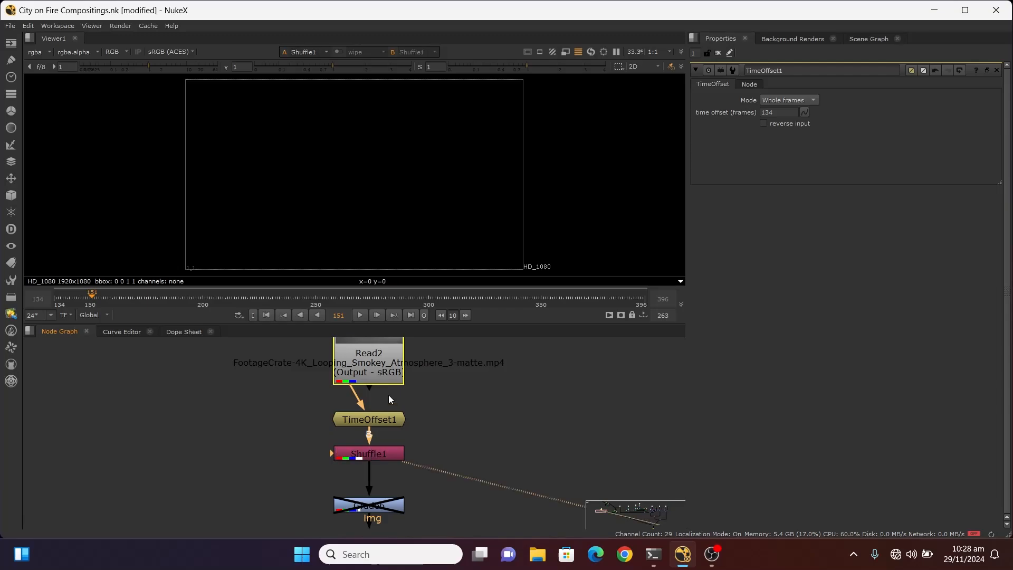
scroll(389, 395, up, 2)
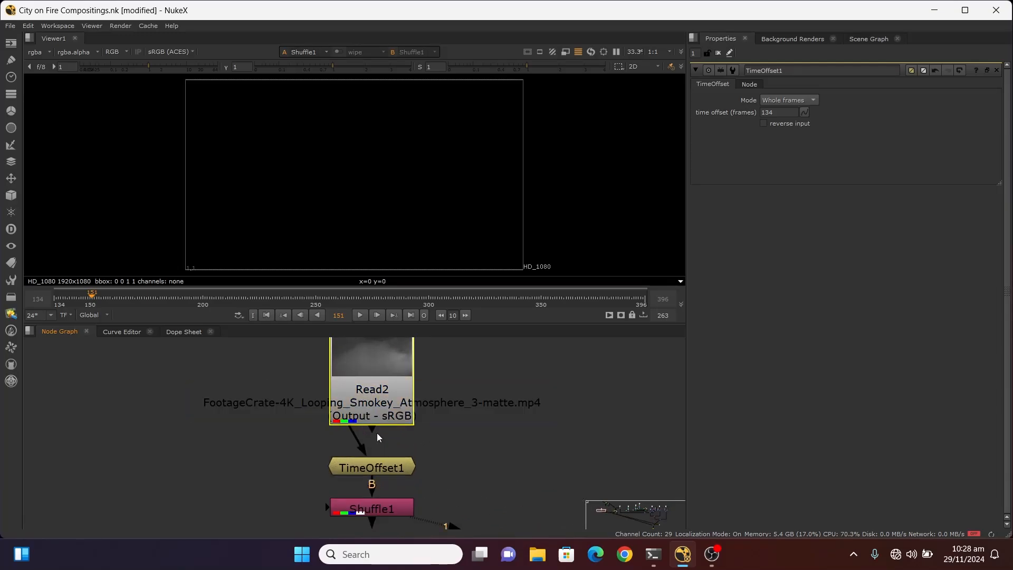
drag(355, 410, 376, 406)
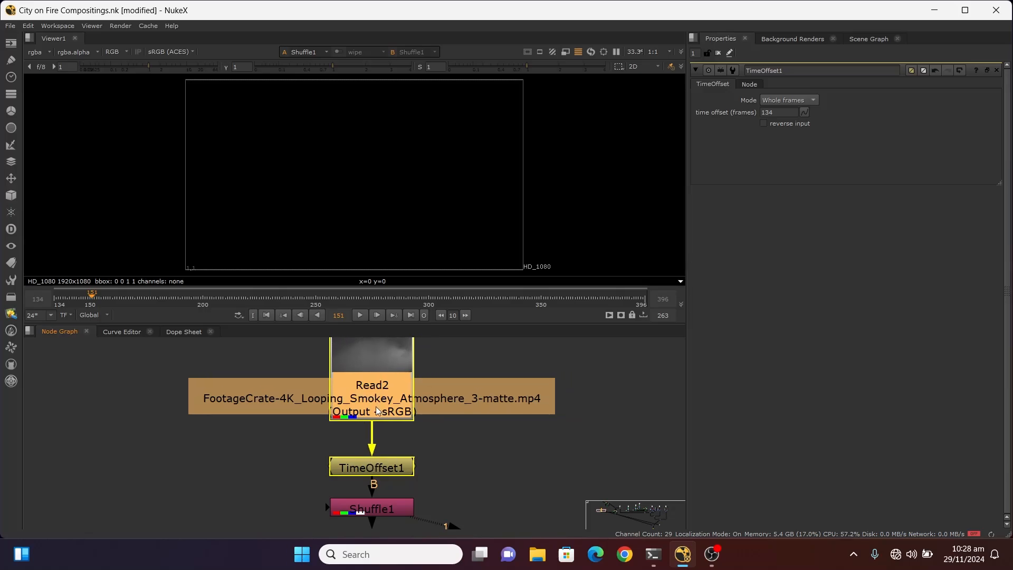
Step: Display the TimeOffset1 node in the viewer and move the playhead to frame 176
click(375, 467)
key(1)
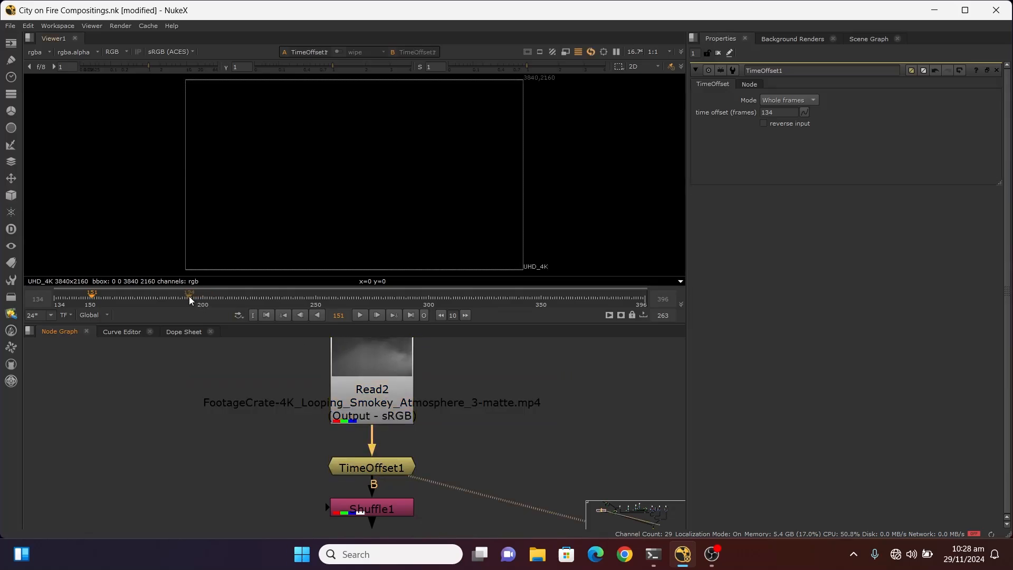
click(102, 297)
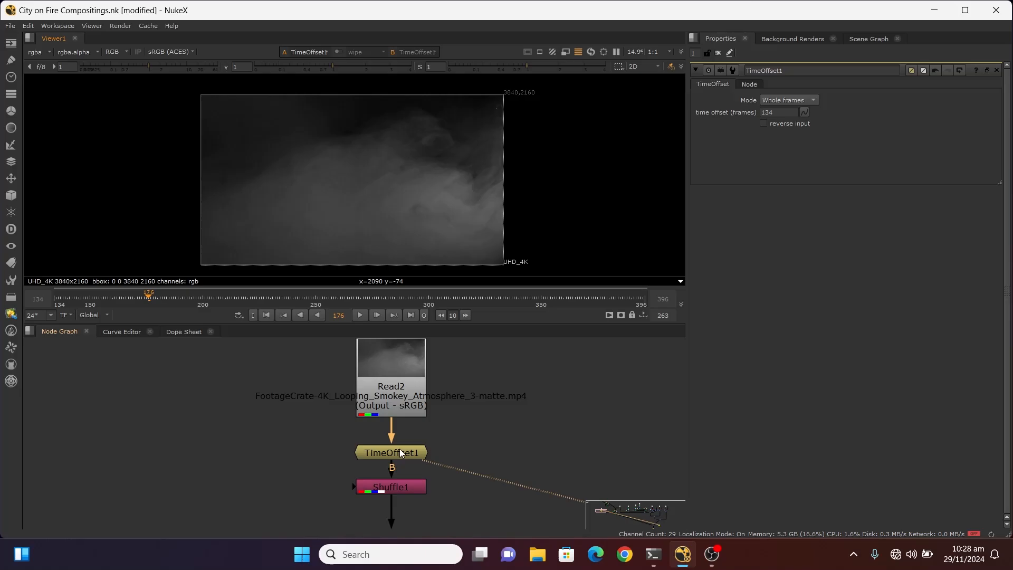
Step: Open the properties of the Shuffle1 node to inspect its channel routing
scroll(388, 492, up, 3)
double_click(394, 497)
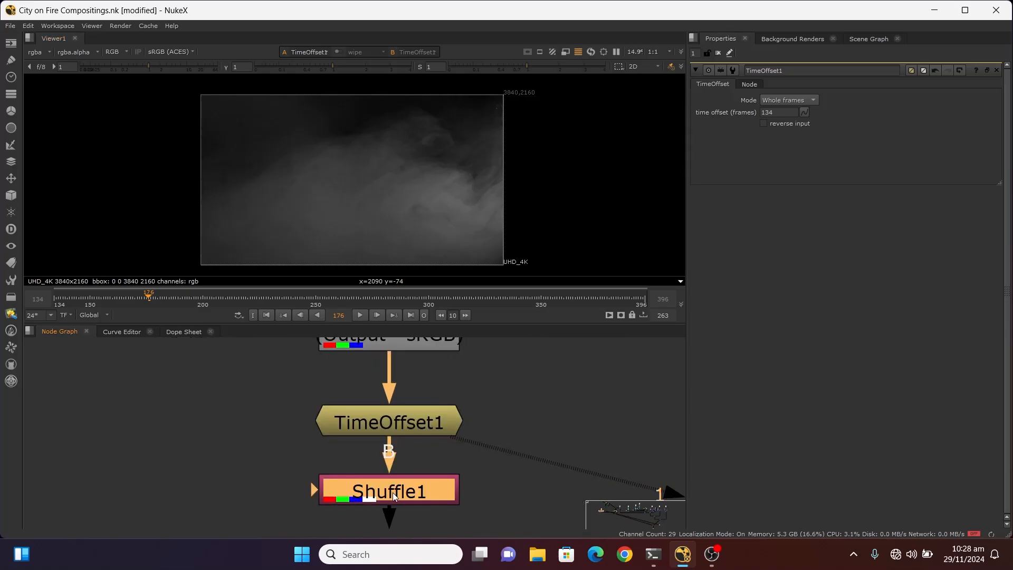
scroll(431, 475, down, 4)
scroll(430, 403, up, 4)
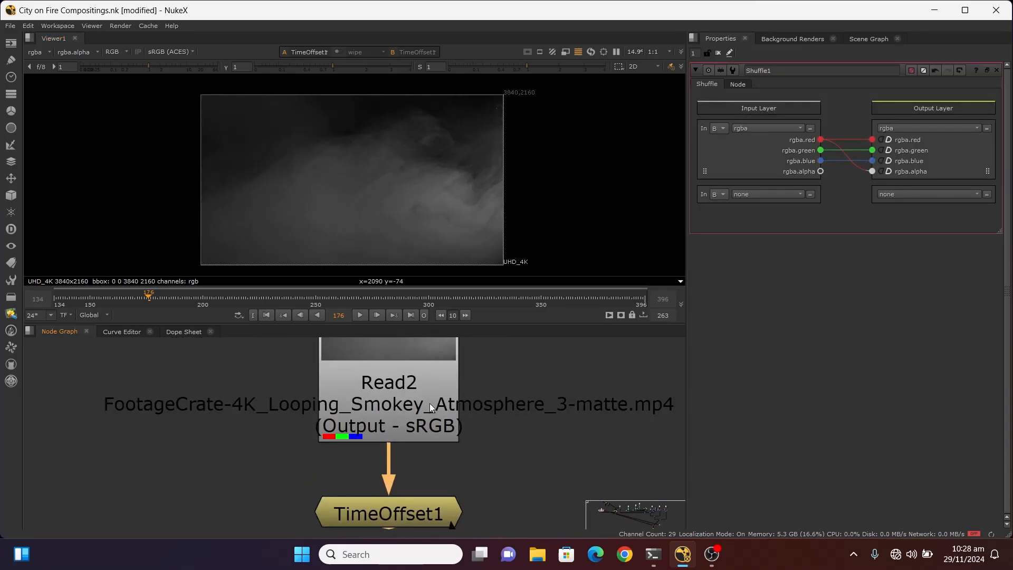
Step: Display the Read2 smoke footage and switch between its RGB and alpha channels to check for an alpha
click(429, 404)
key(1)
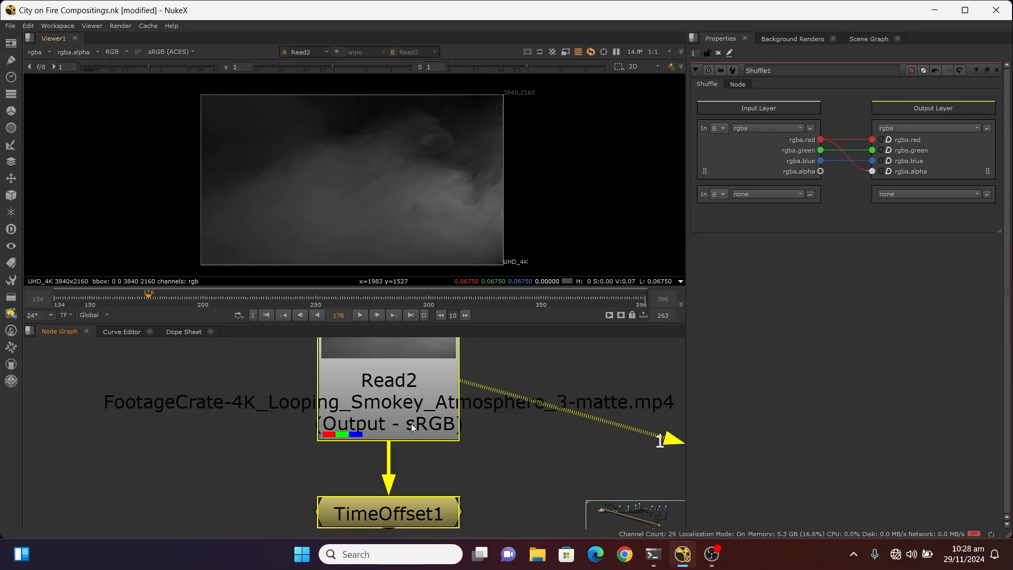
key(a)
key(a)
key(a)
key(a)
key(a)
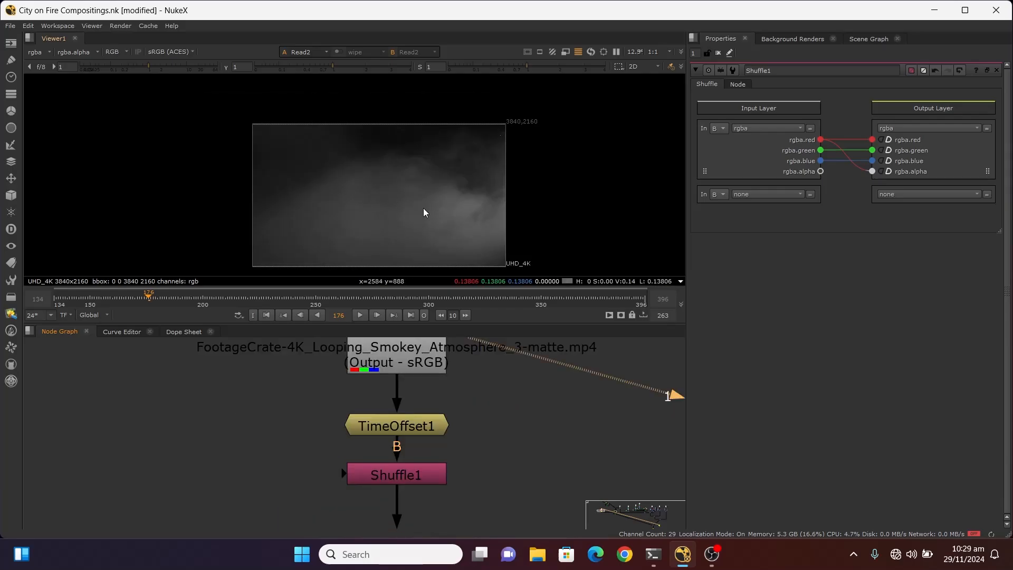
Step: Display the Shuffle1 node and compare its alpha channel with the RGB image in the viewer
click(404, 476)
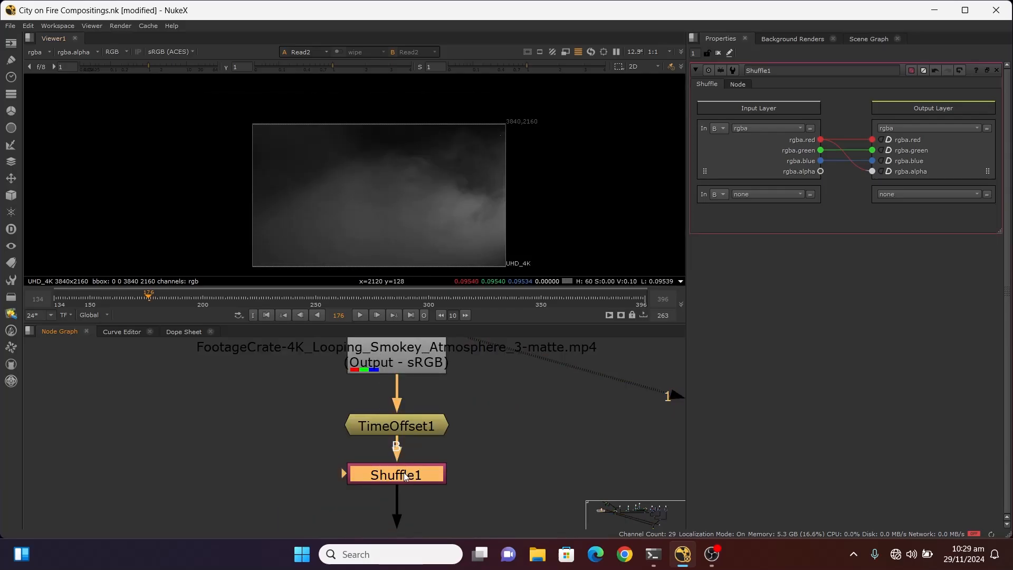
key(1)
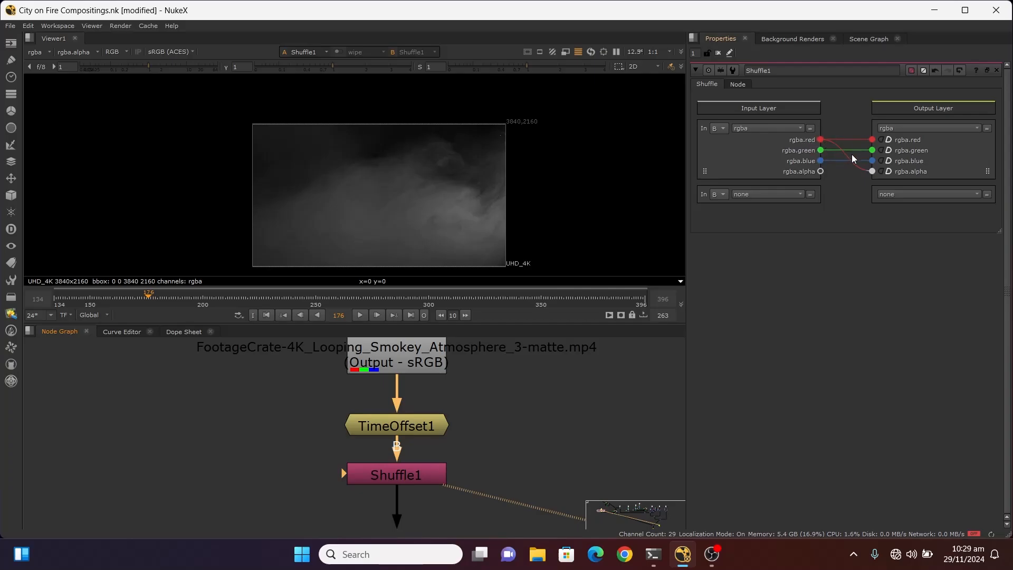
key(a)
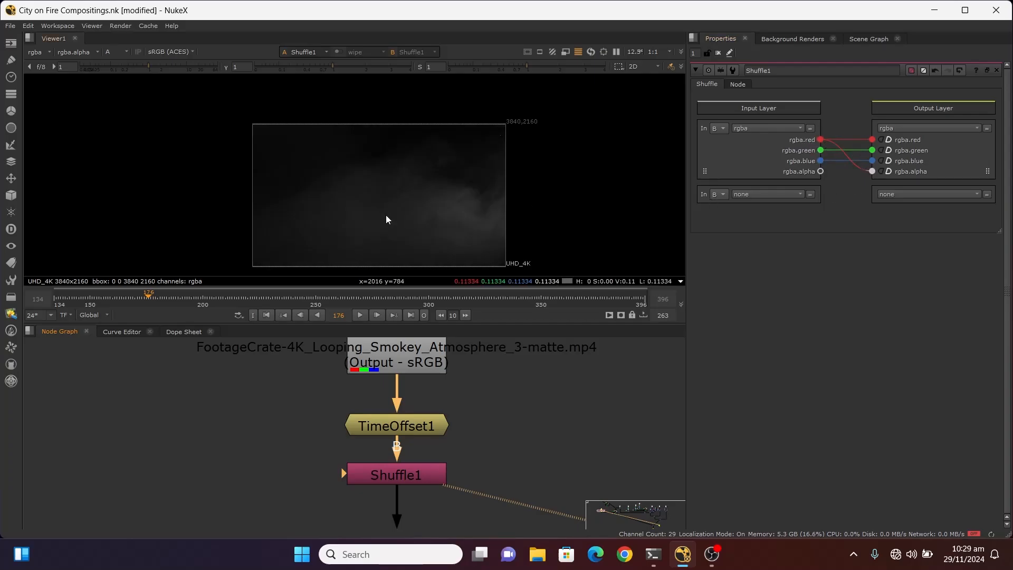
key(a)
key(a)
key(a)
key(a)
key(a)
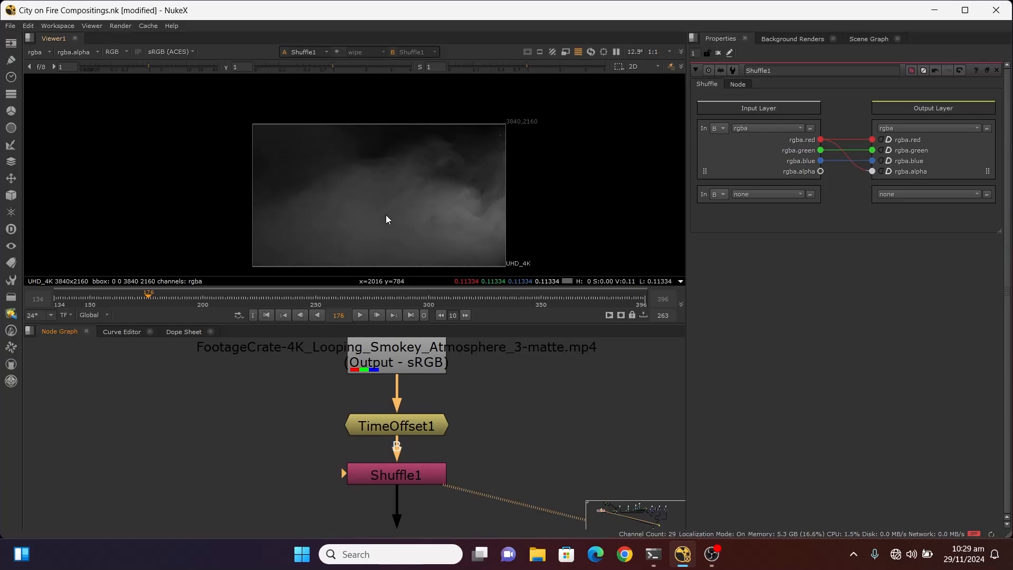
key(a)
key(a)
key(a)
key(a)
Step: Examine how the smoke node chain connects to Scene1 in the camera tracking setup
scroll(403, 423, down, 5)
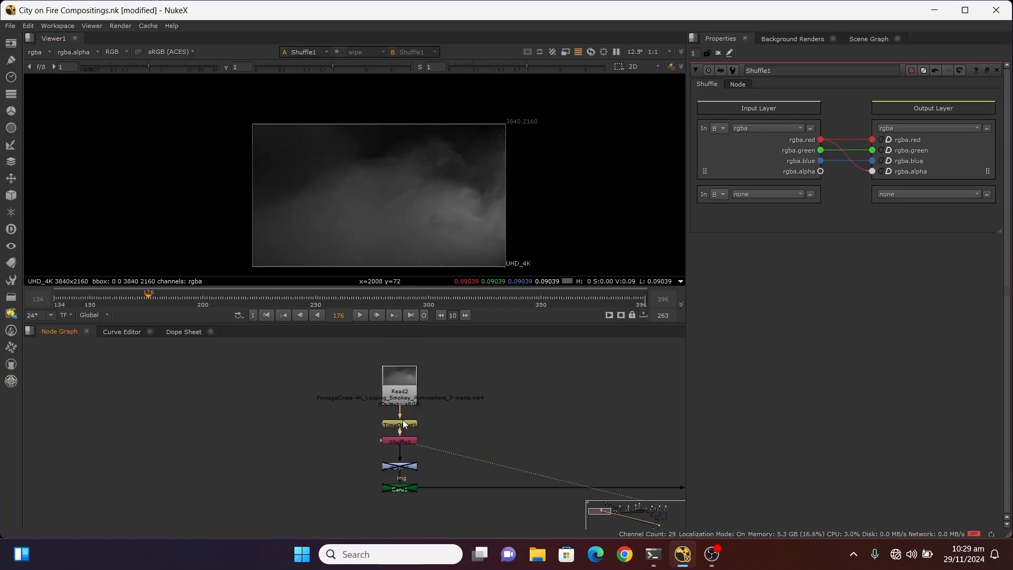
scroll(401, 467, up, 3)
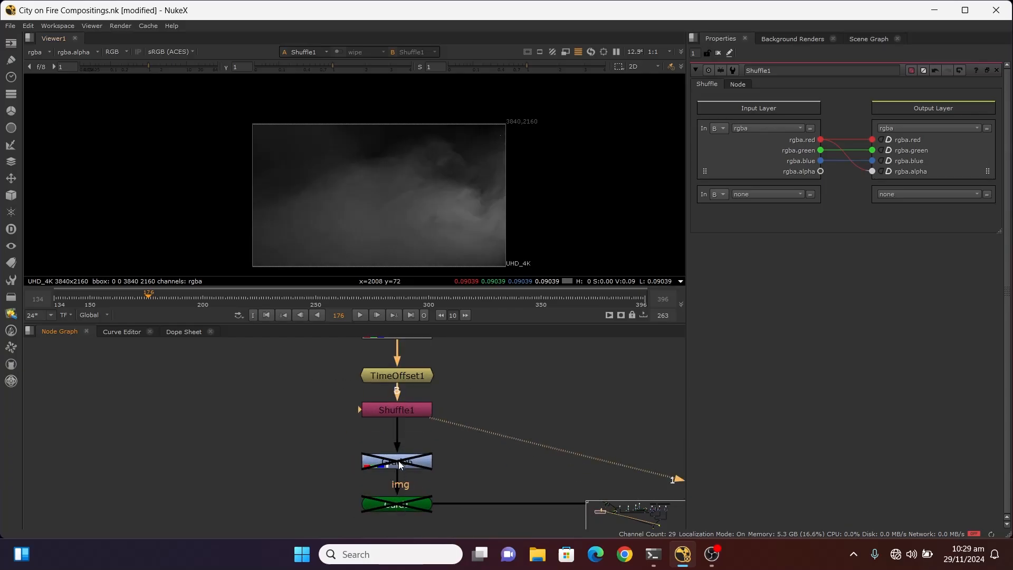
scroll(399, 464, down, 3)
scroll(398, 464, up, 3)
scroll(403, 505, down, 2)
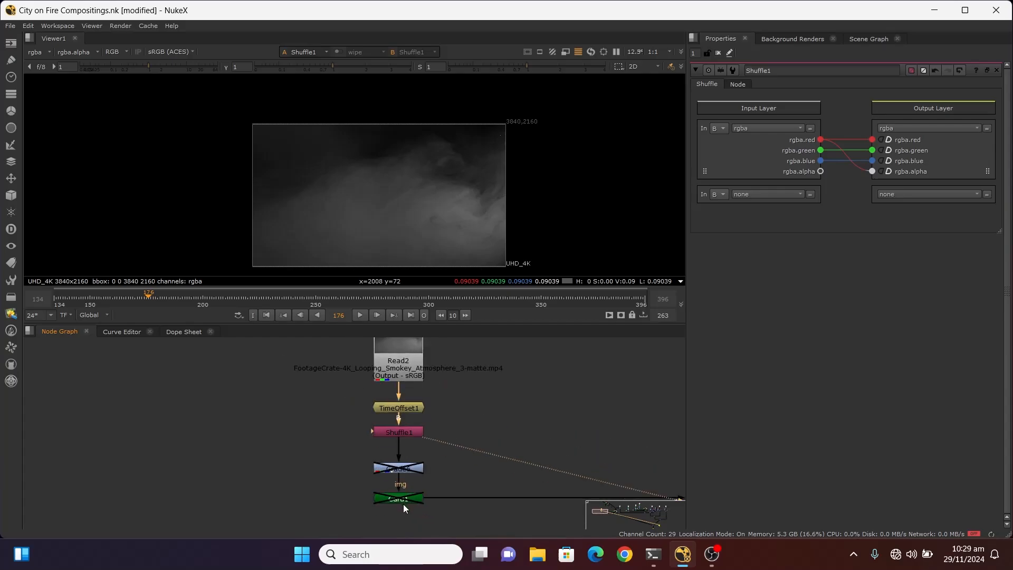
scroll(402, 505, up, 3)
scroll(393, 484, down, 9)
scroll(482, 487, up, 3)
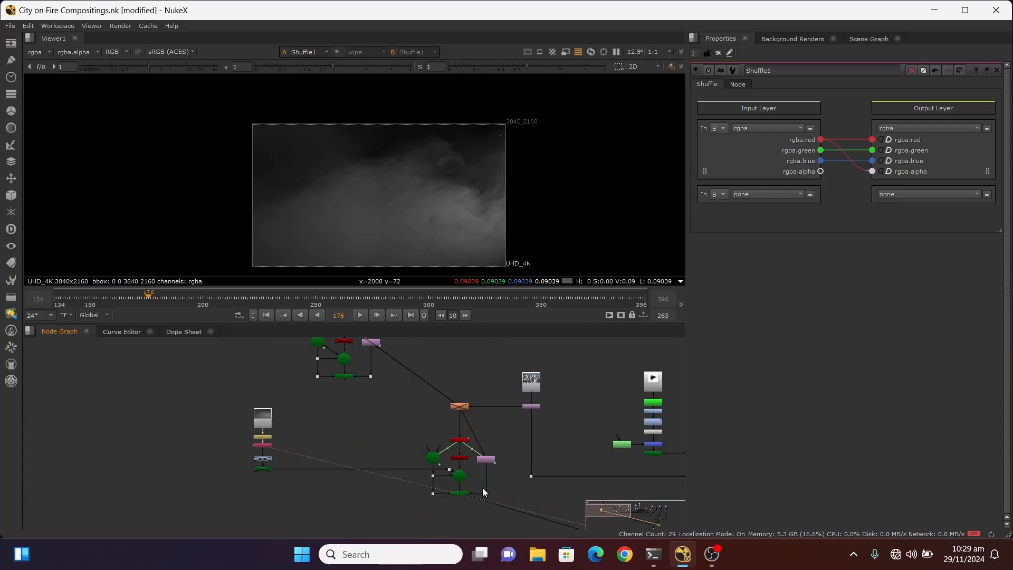
scroll(480, 403, down, 2)
scroll(480, 403, down, 2)
scroll(592, 413, down, 2)
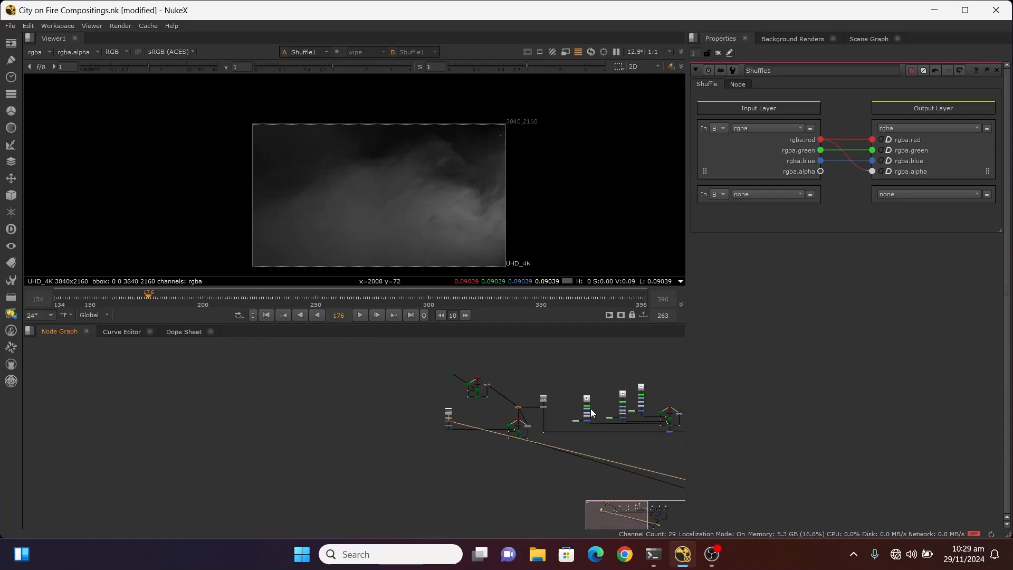
scroll(476, 424, up, 2)
scroll(509, 422, up, 2)
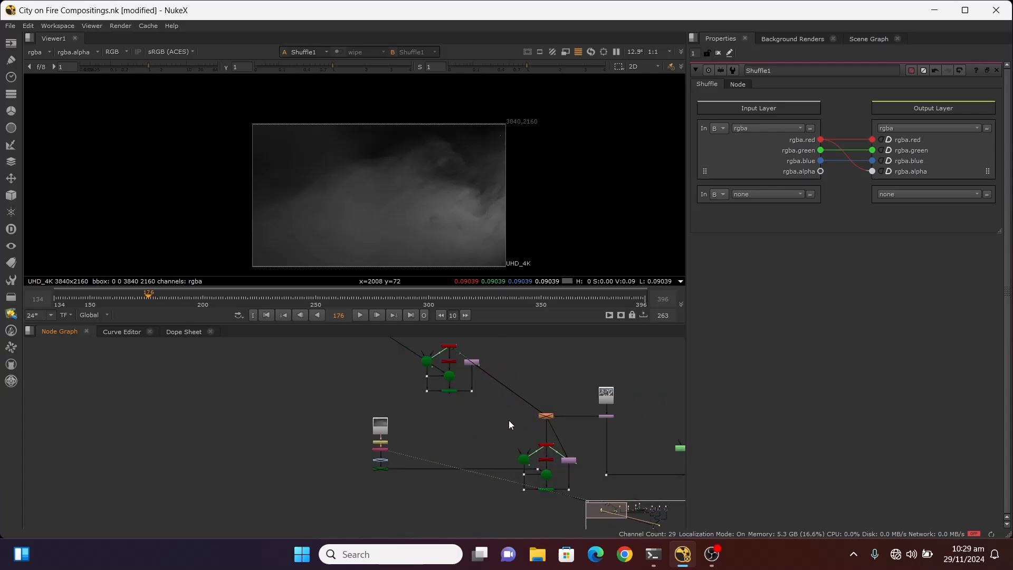
scroll(533, 411, up, 2)
scroll(577, 454, up, 2)
scroll(579, 453, up, 2)
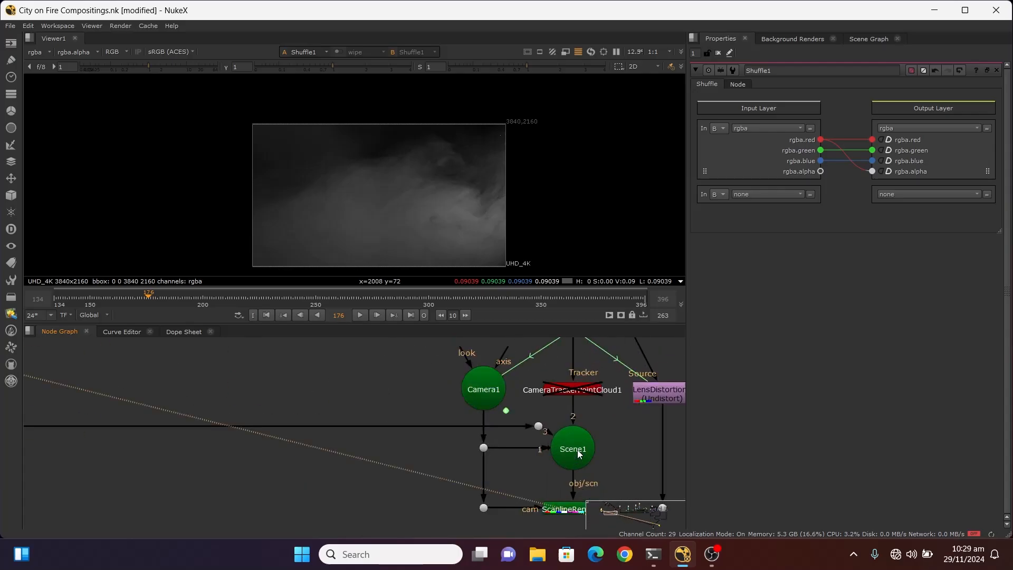
scroll(579, 453, down, 2)
scroll(565, 447, down, 2)
scroll(475, 441, up, 3)
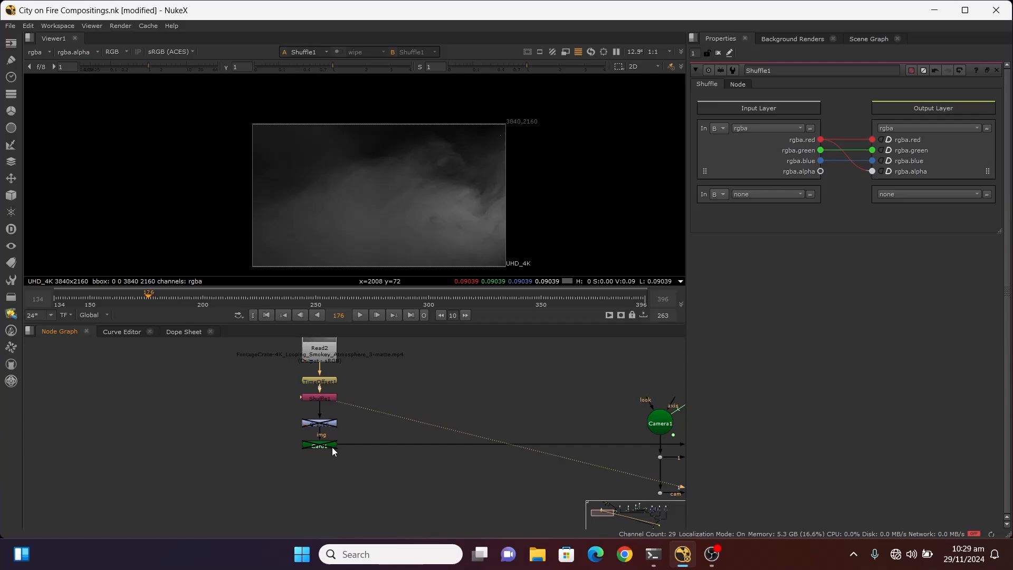
Step: Enable the card node at the end of the smoky atmosphere chain
scroll(334, 444, down, 3)
scroll(334, 436, up, 4)
click(316, 449)
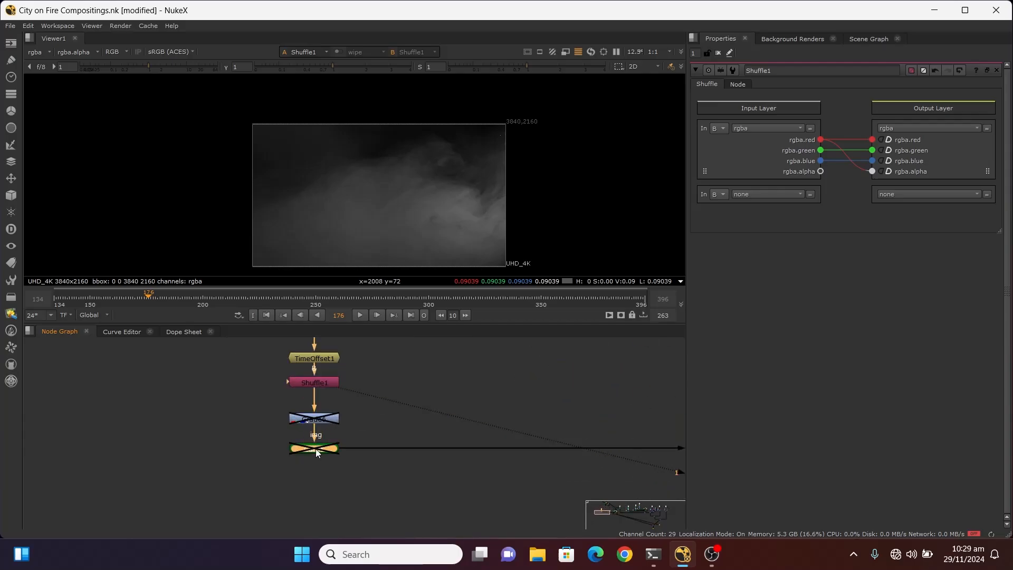
key(d)
Step: Display the ScanlineRender node below Scene1 to view the smoke card rendered with the city
scroll(301, 429, down, 5)
scroll(485, 450, up, 3)
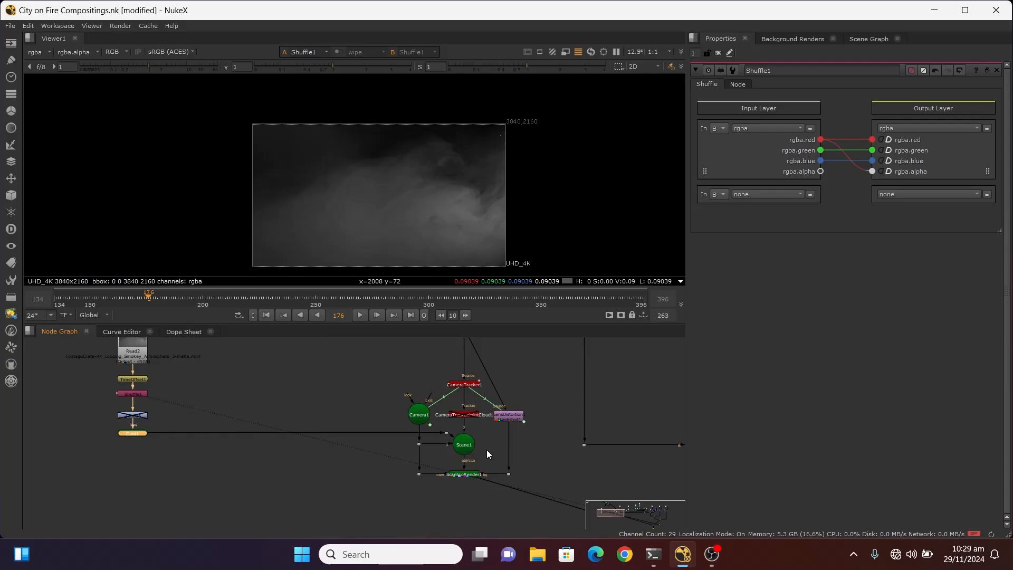
click(464, 474)
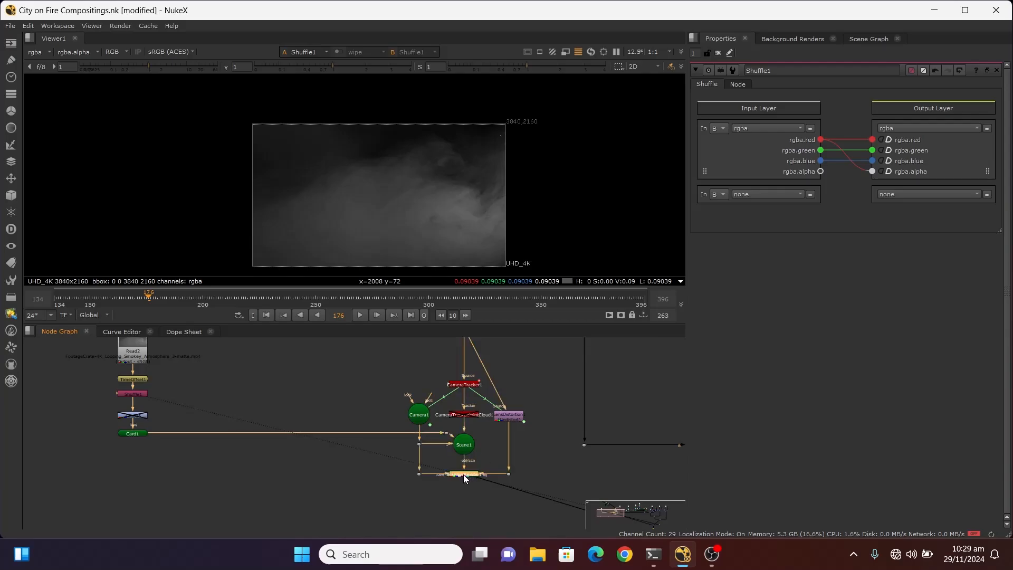
key(1)
scroll(464, 474, down, 3)
scroll(467, 419, up, 3)
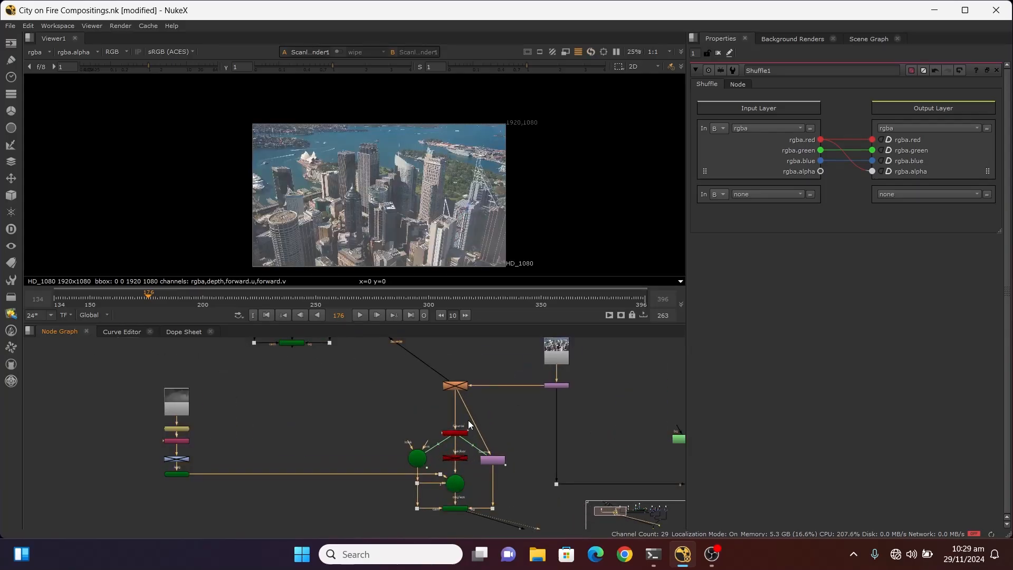
Step: Examine the camera tracker nodes and the rendered city with atmospheric smoke up close
scroll(474, 422, up, 2)
drag(464, 397, 480, 428)
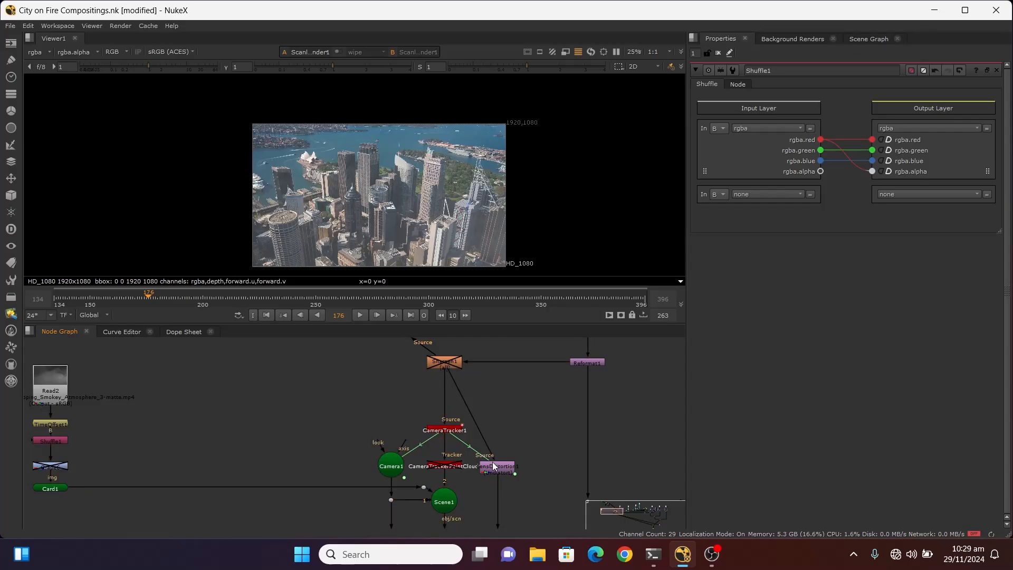
scroll(399, 216, up, 2)
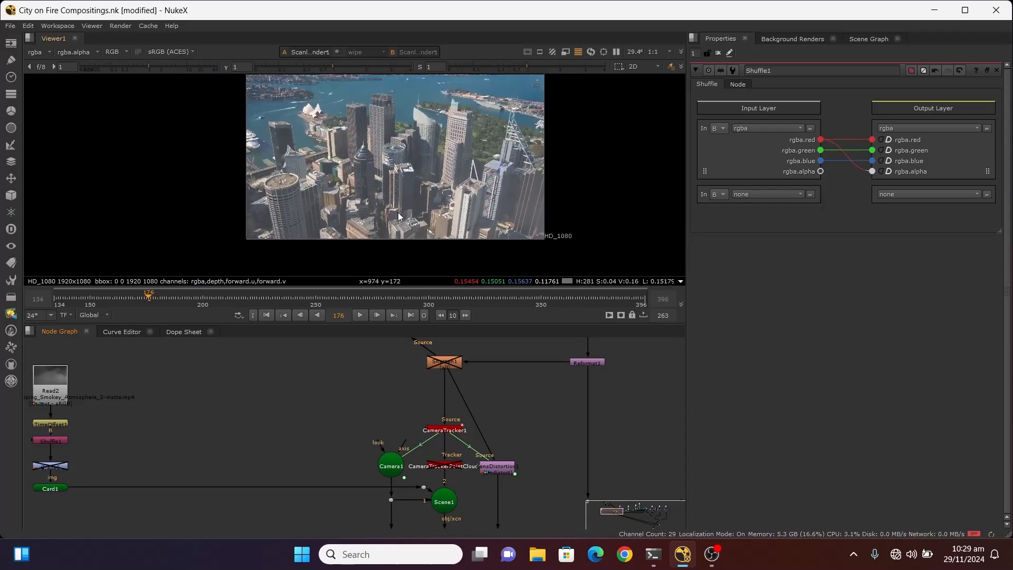
scroll(525, 415, down, 3)
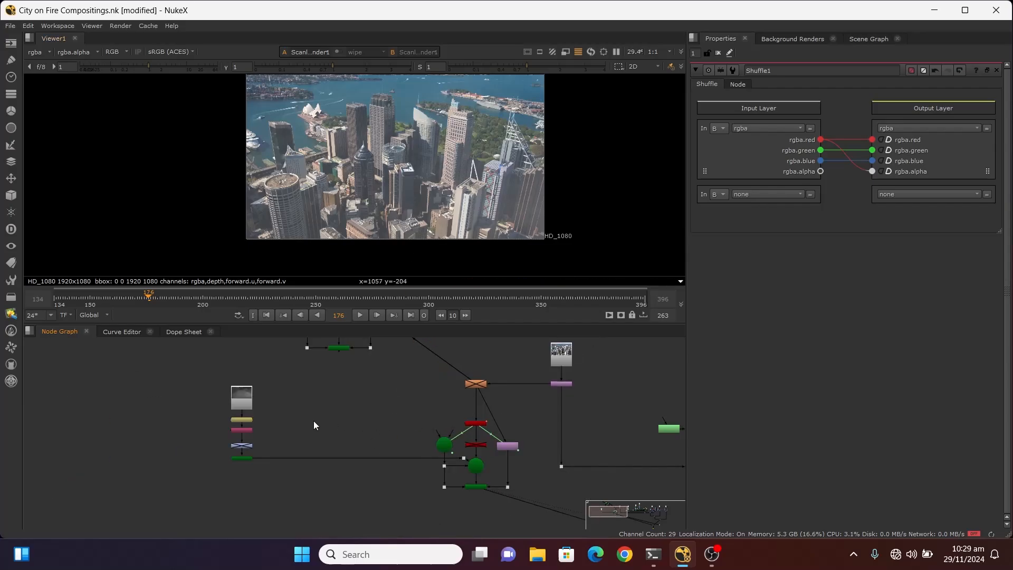
Step: Enable the Grade6 node above Card1, open its properties and examine the graded smoke over the city up close
scroll(242, 434, up, 5)
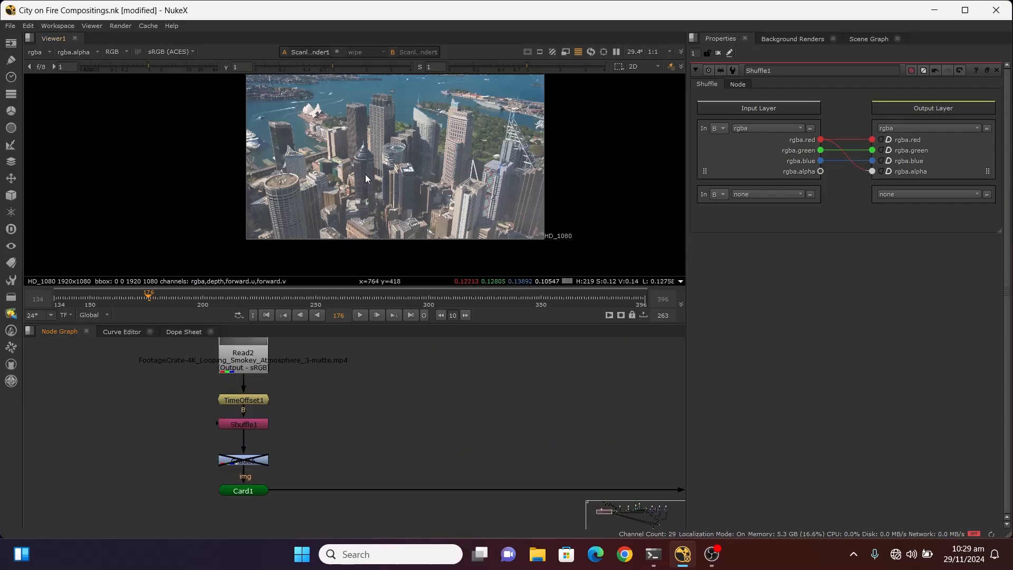
scroll(242, 428, up, 4)
double_click(247, 509)
key(d)
scroll(380, 434, down, 3)
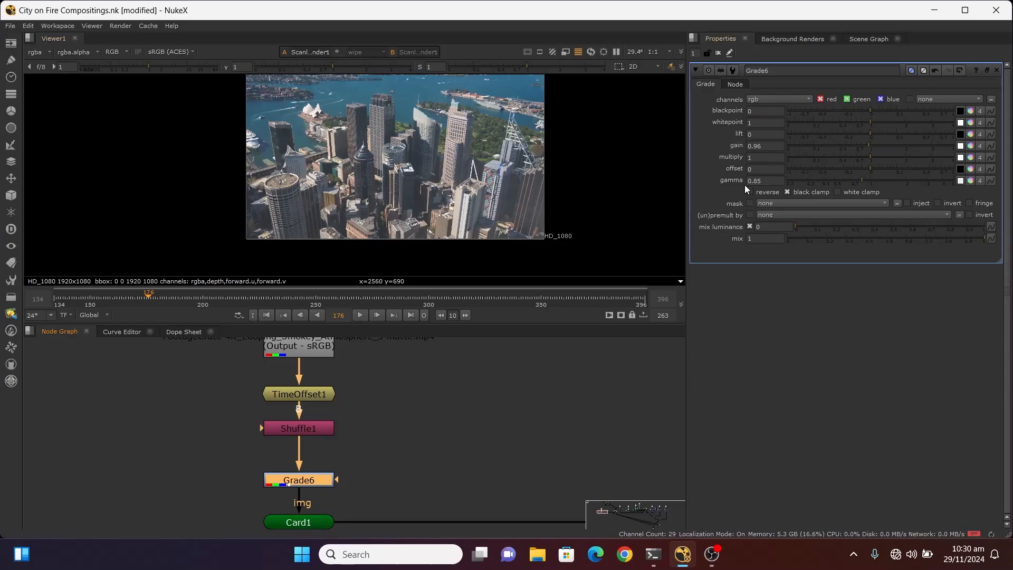
scroll(382, 185, up, 3)
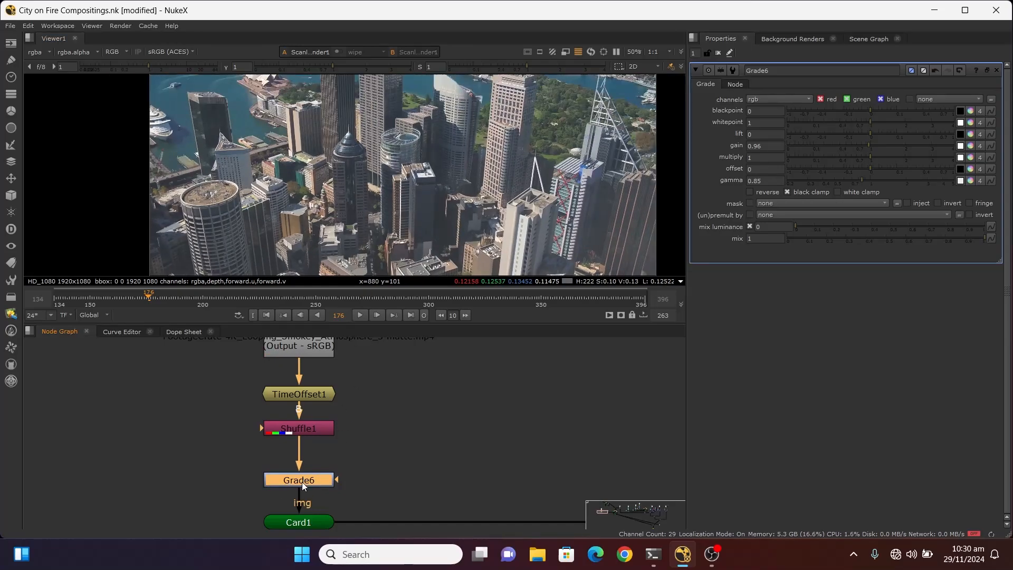
Step: Toggle Grade6 off and on repeatedly to compare the smoke over the city with and without the grade
key(d)
key(d)
key(d)
key(d)
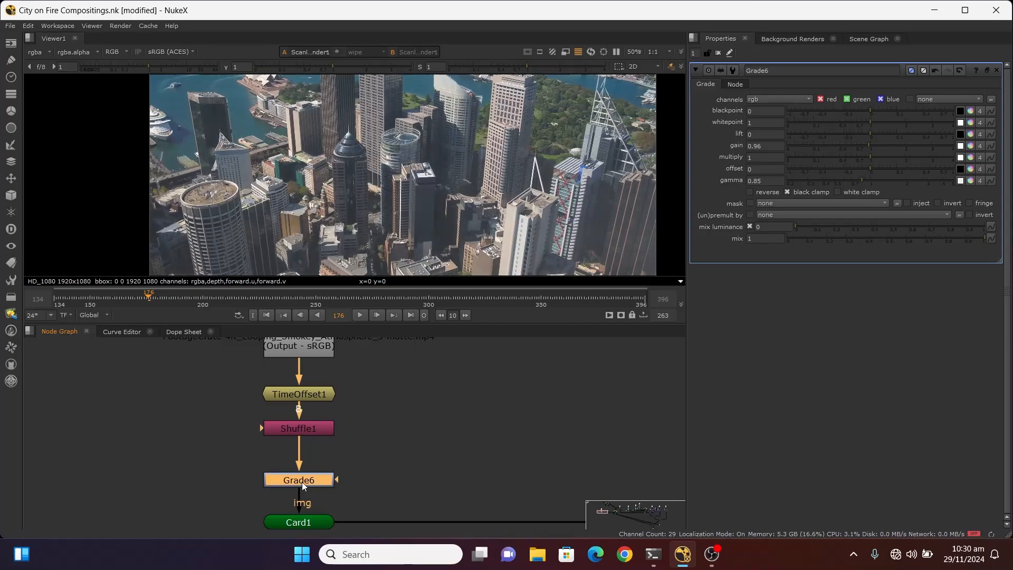
key(d)
key(d)
key(d)
key(d)
Step: Examine how the smoky atmosphere chain and its ScanlineRender feed into Merge7 across the node tree
scroll(372, 492, down, 8)
scroll(503, 458, down, 2)
scroll(419, 400, up, 3)
scroll(276, 381, up, 1)
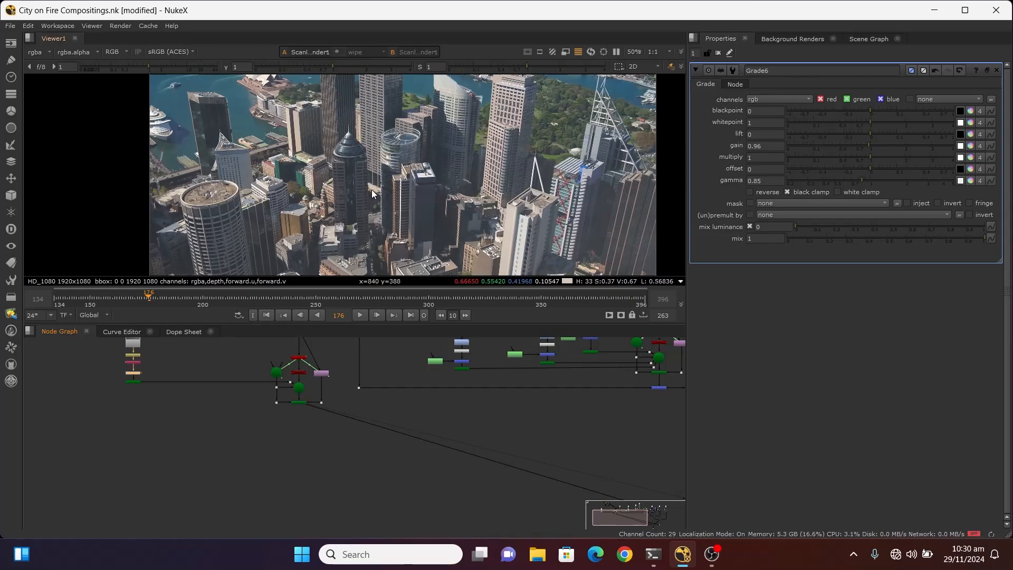
scroll(364, 483, down, 3)
scroll(294, 452, up, 6)
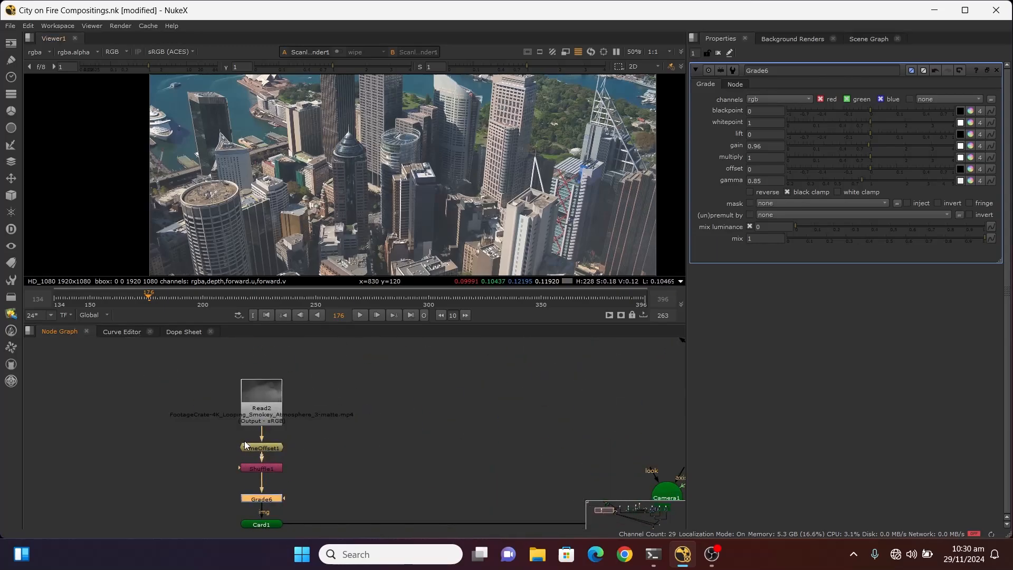
scroll(244, 441, down, 5)
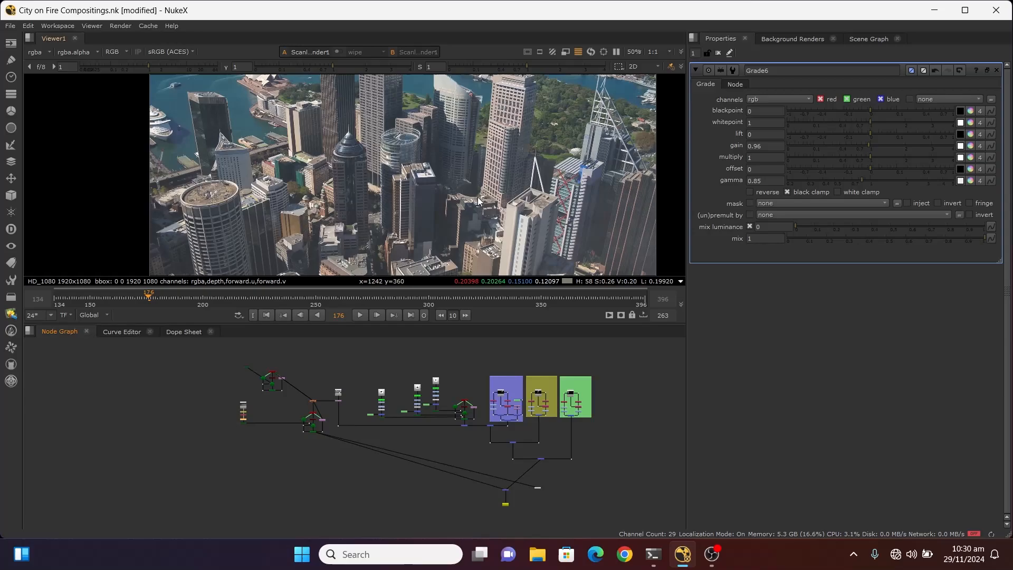
scroll(508, 480, up, 8)
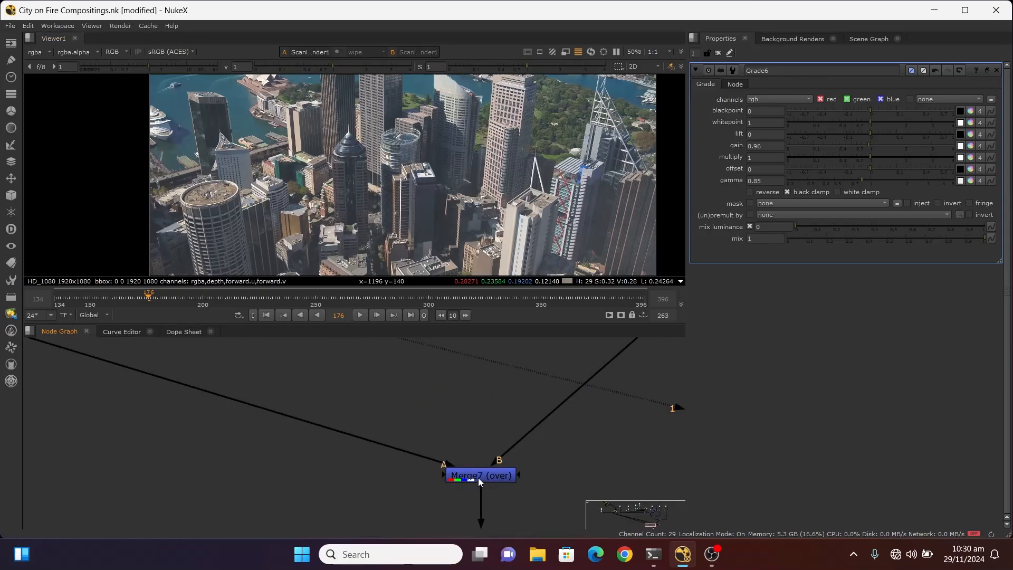
scroll(478, 477, down, 6)
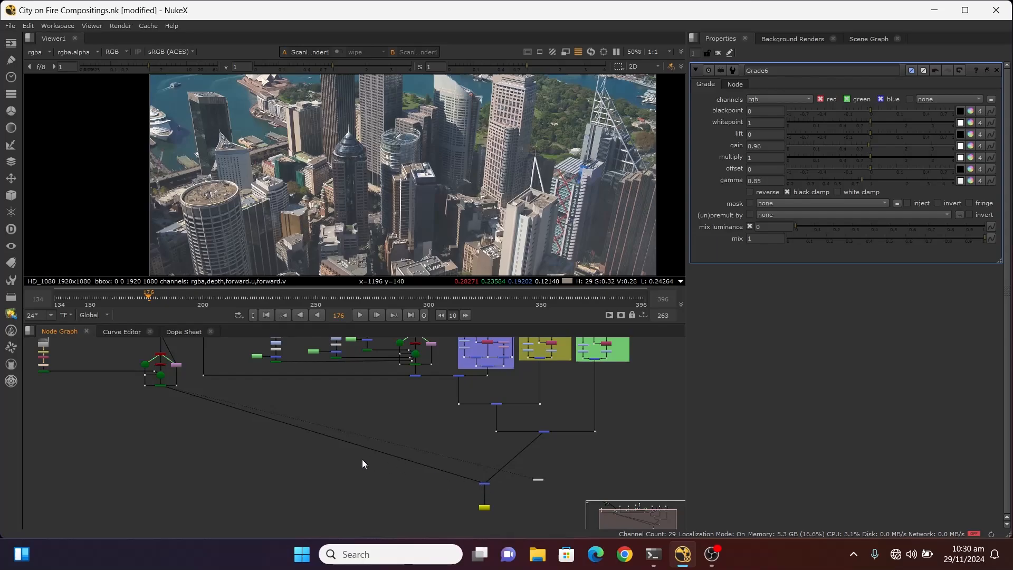
scroll(473, 489, down, 3)
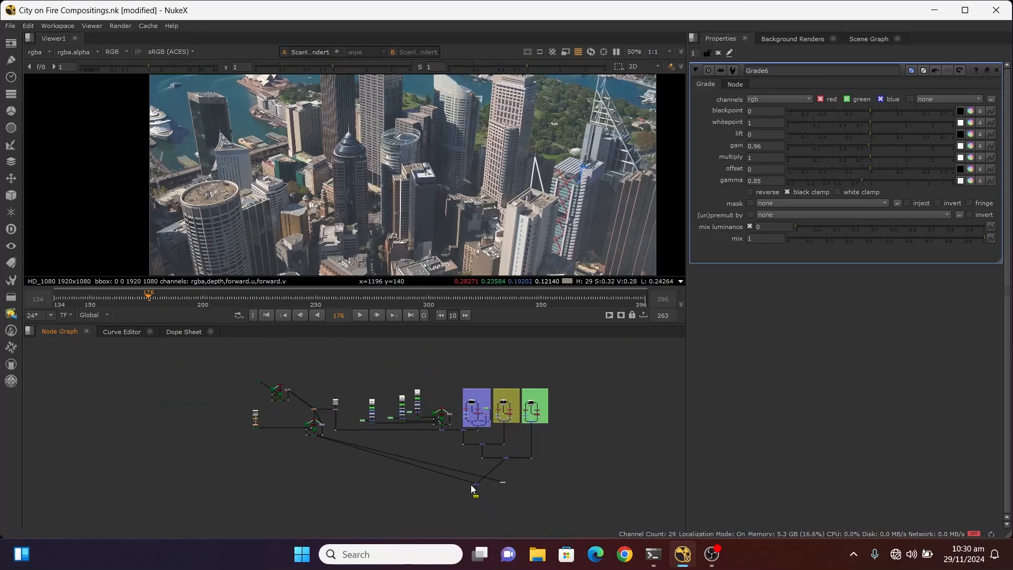
scroll(473, 489, up, 3)
scroll(287, 406, up, 3)
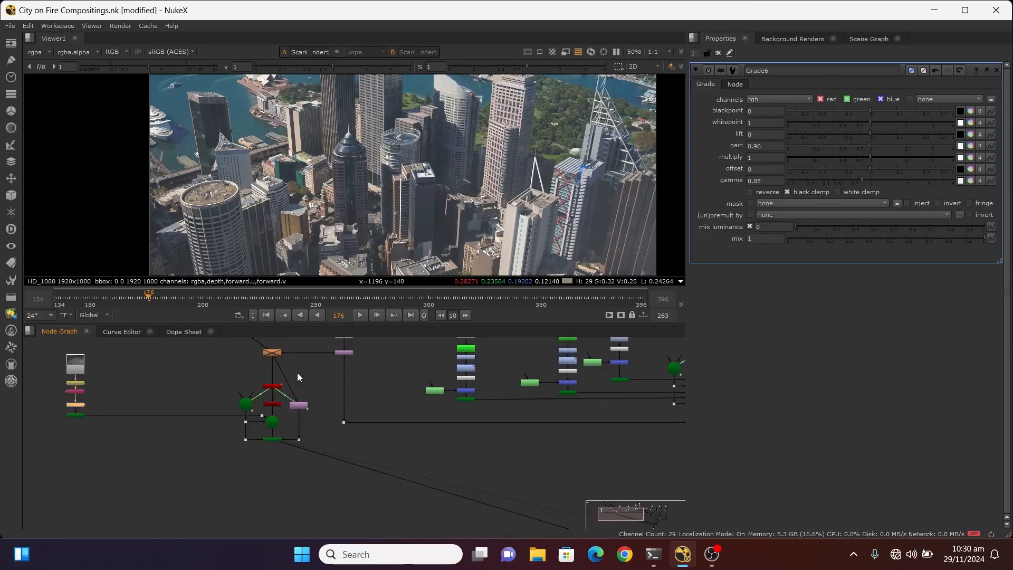
Step: Disconnect the LensDistortion node's source from the disabled node above CameraTracker1, so the render contains only the smoke card
scroll(328, 401, down, 4)
scroll(328, 398, up, 2)
scroll(328, 398, down, 2)
scroll(338, 414, up, 6)
scroll(340, 408, down, 2)
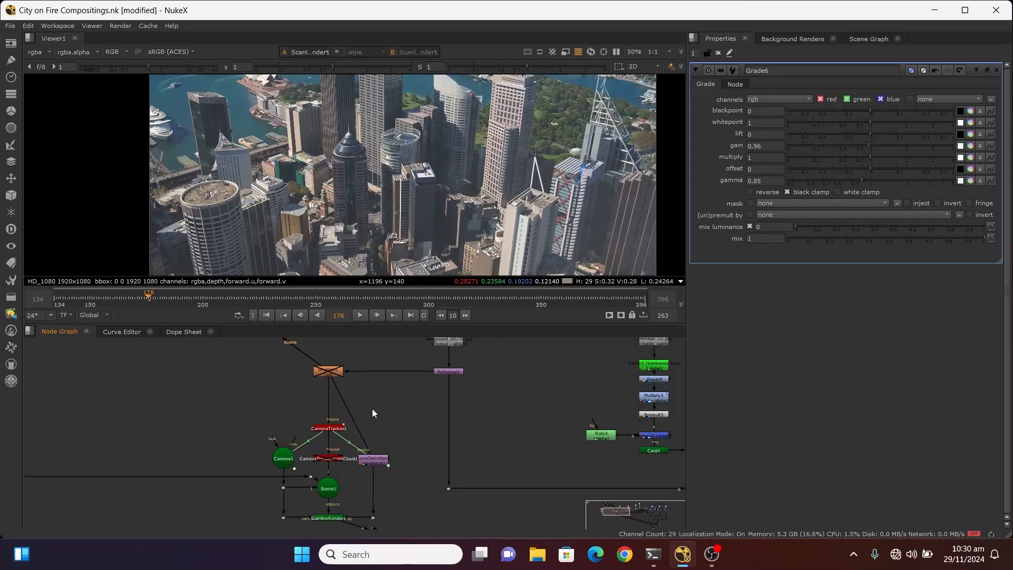
scroll(337, 391, up, 1)
drag(334, 378, 394, 403)
scroll(394, 397, down, 1)
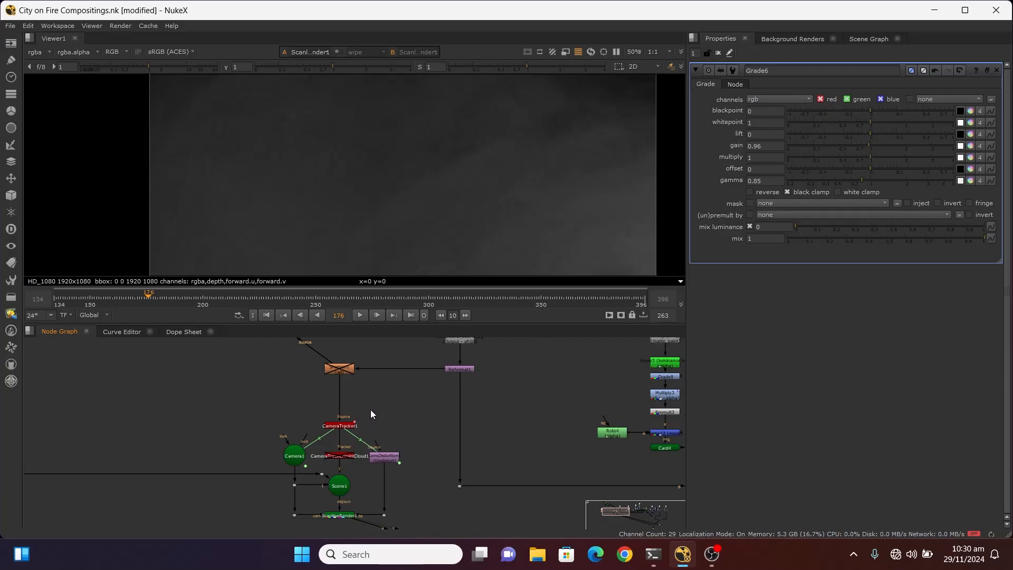
Step: Display Merge7 in the viewer and examine the smoke card merged over the burning city
scroll(375, 407, down, 6)
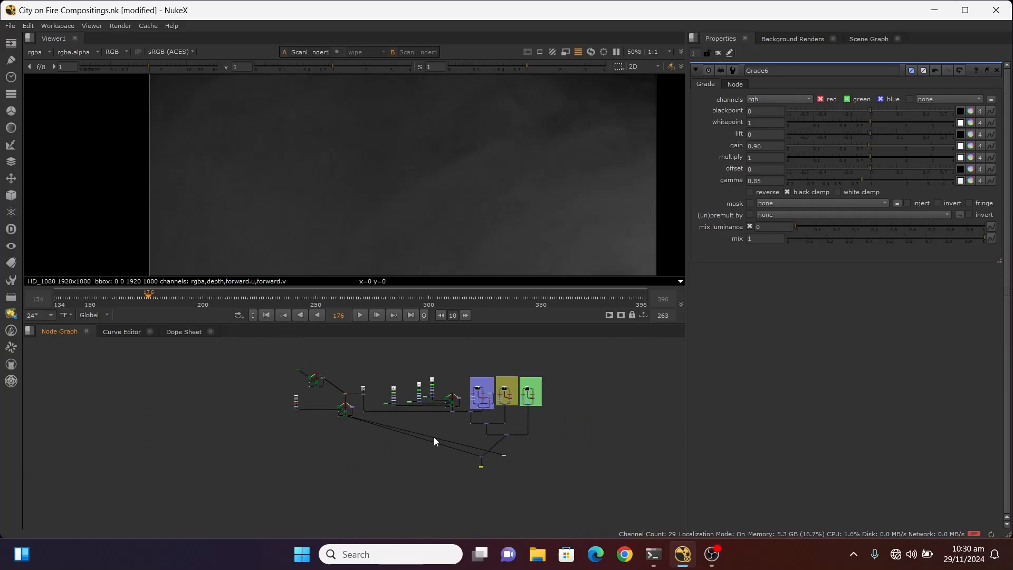
scroll(475, 459, up, 8)
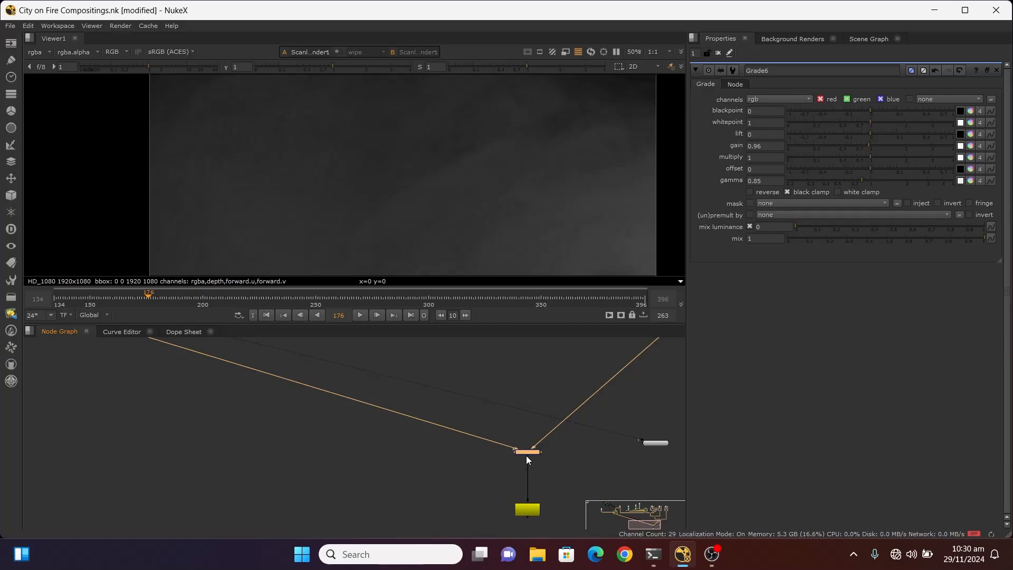
key(1)
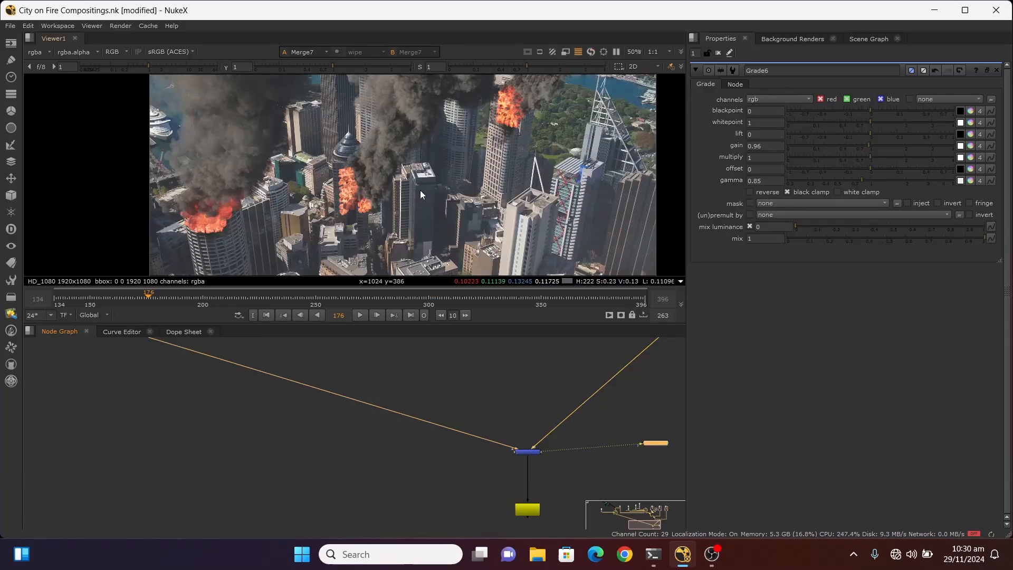
scroll(420, 190, down, 3)
scroll(442, 178, up, 2)
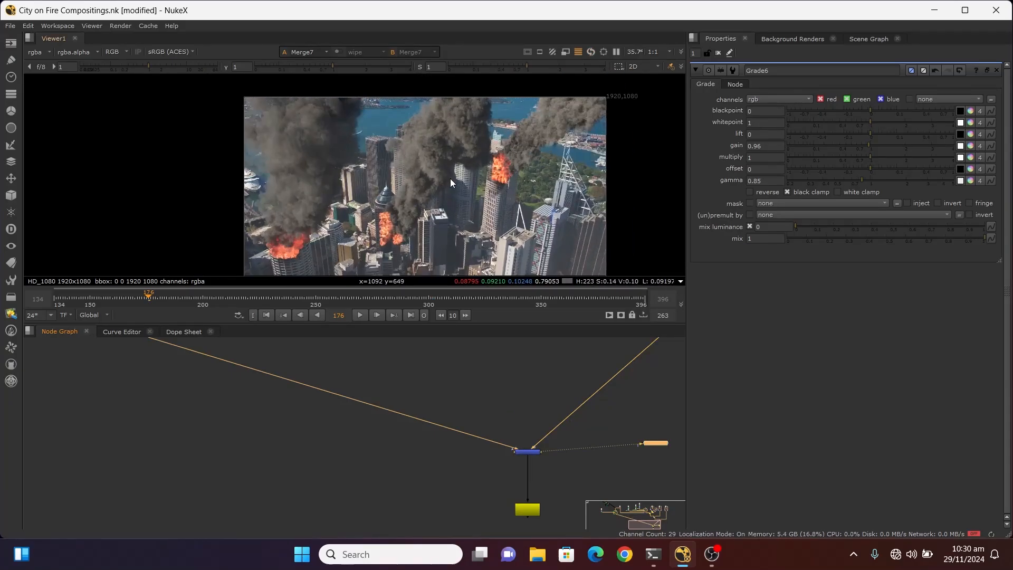
Step: Reconnect the LensDistortion source to the disabled node above CameraTracker1 to compare the Merge7 result, and disconnect it again
scroll(449, 447, down, 8)
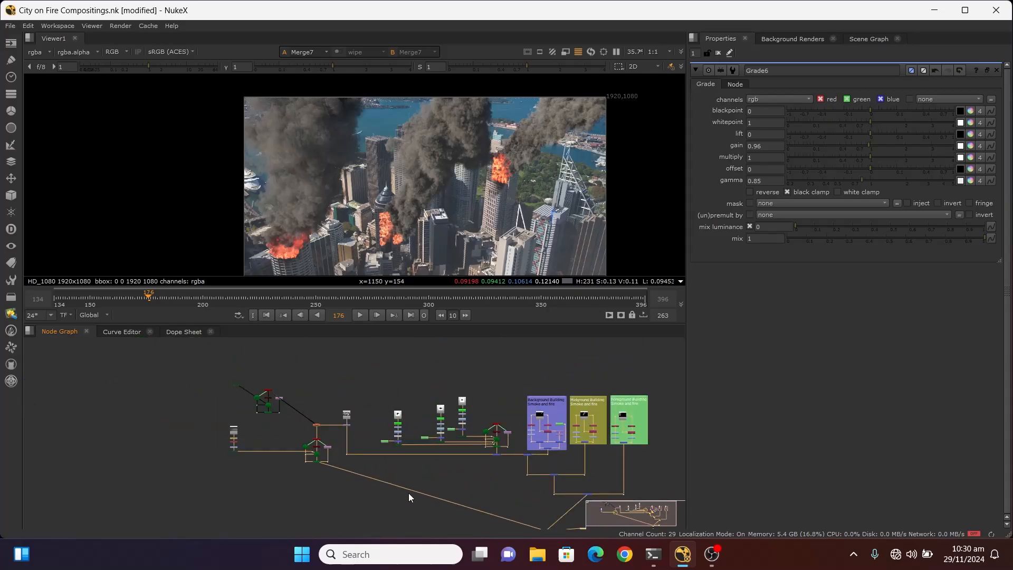
scroll(333, 448, up, 6)
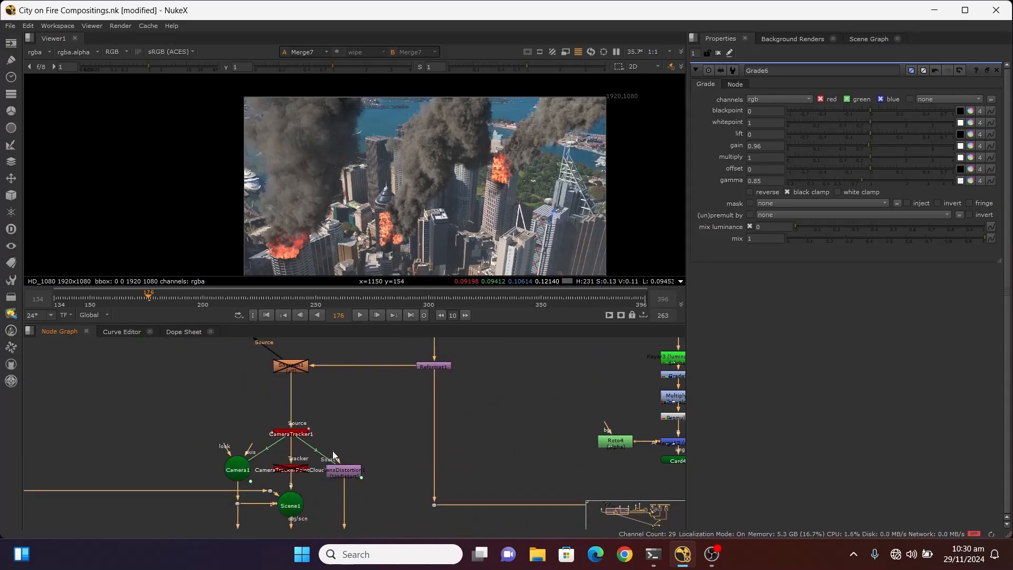
drag(334, 455, 295, 372)
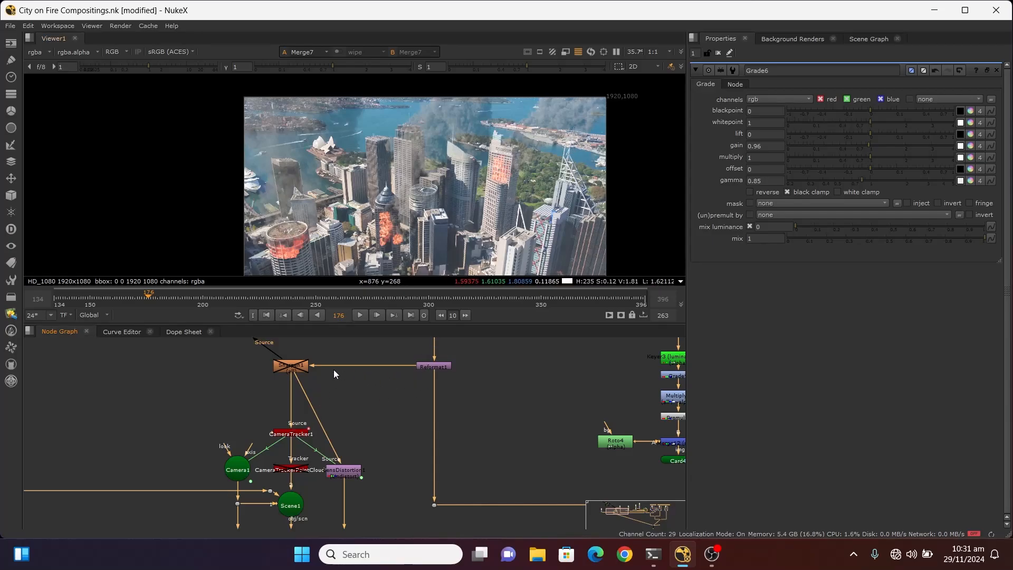
scroll(347, 448, down, 3)
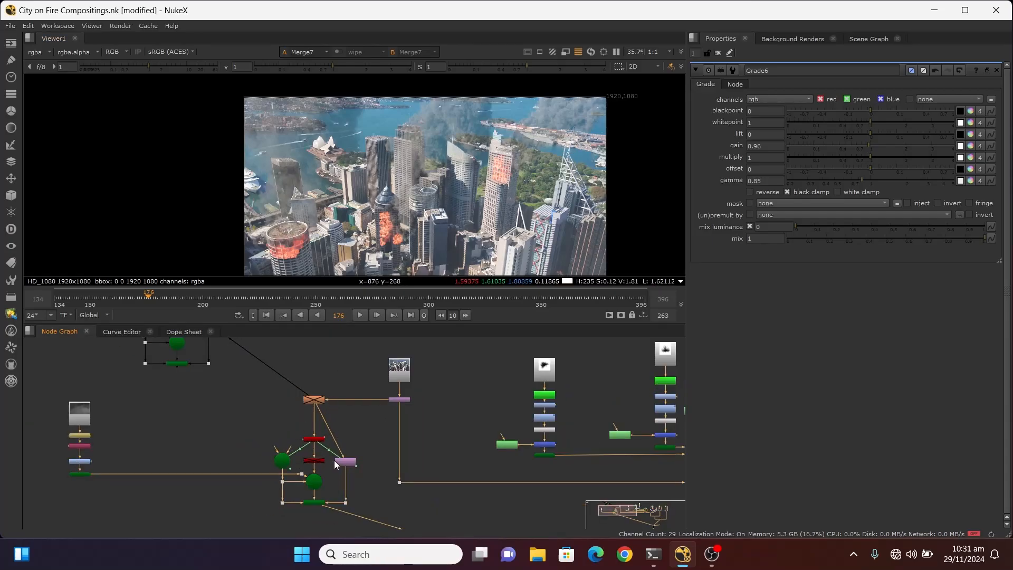
scroll(338, 426, up, 3)
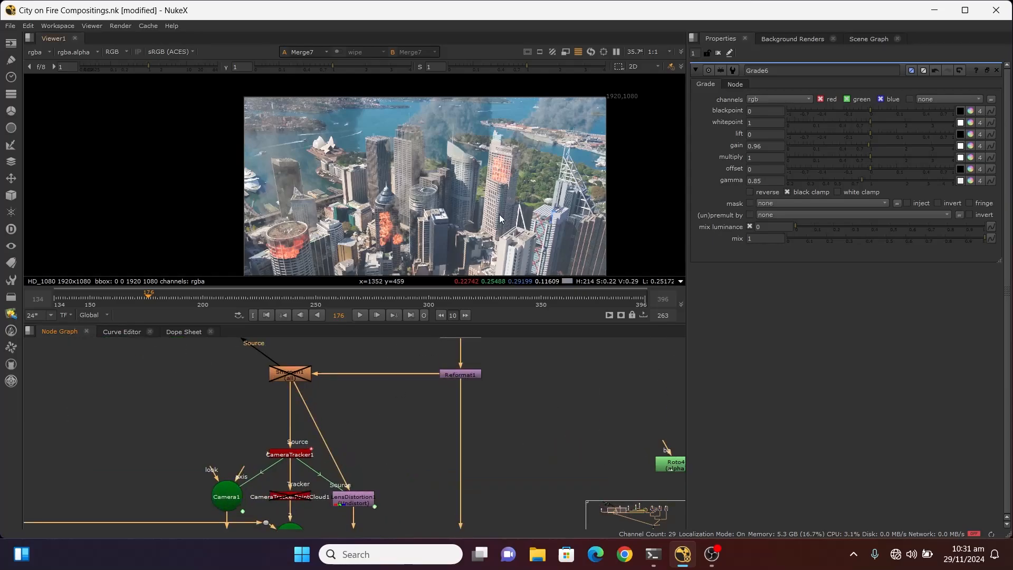
scroll(325, 408, down, 3)
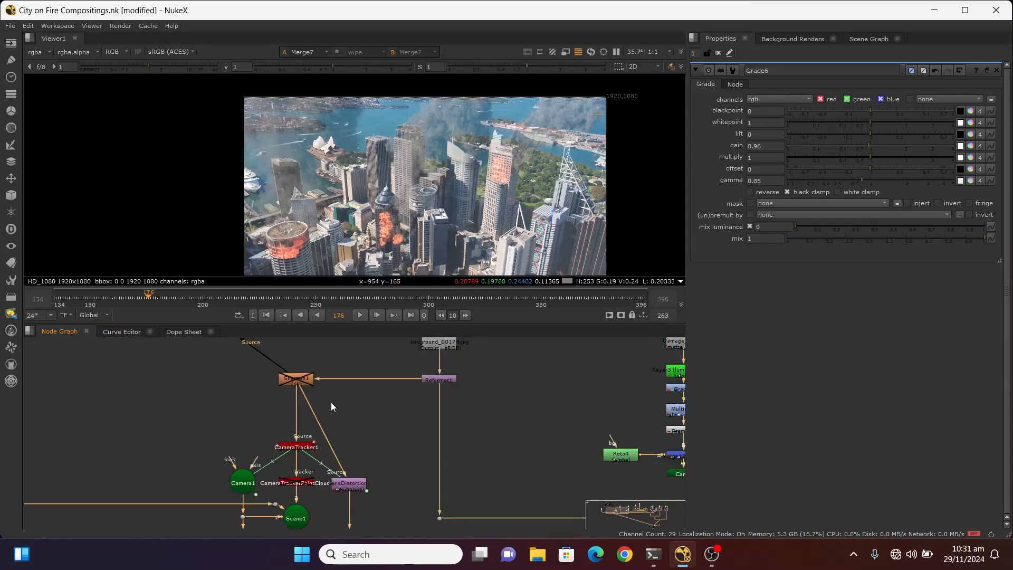
scroll(331, 402, up, 4)
drag(287, 385, 375, 402)
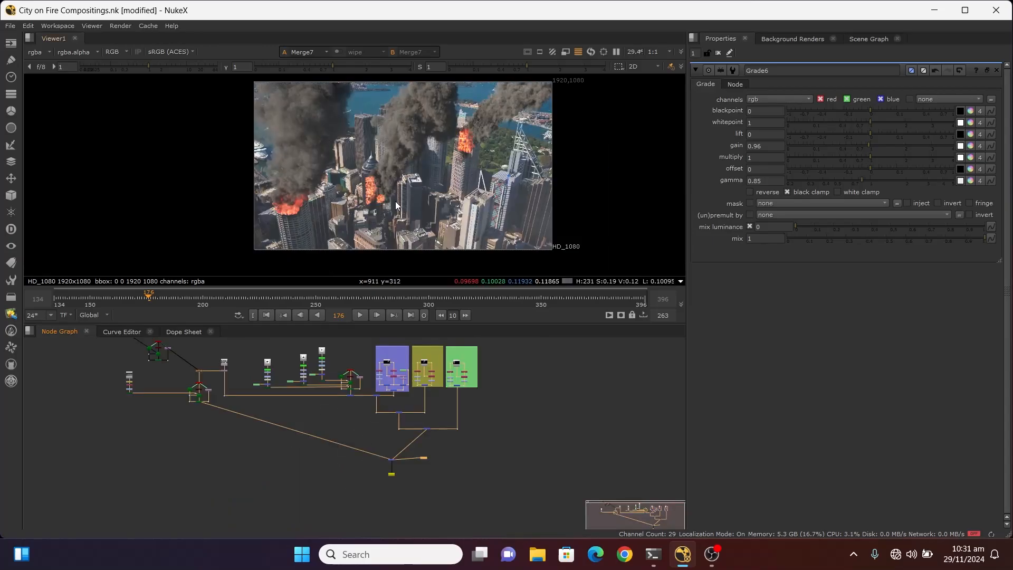
Step: Open the properties of the Write1 node below Merge7
scroll(391, 464, up, 6)
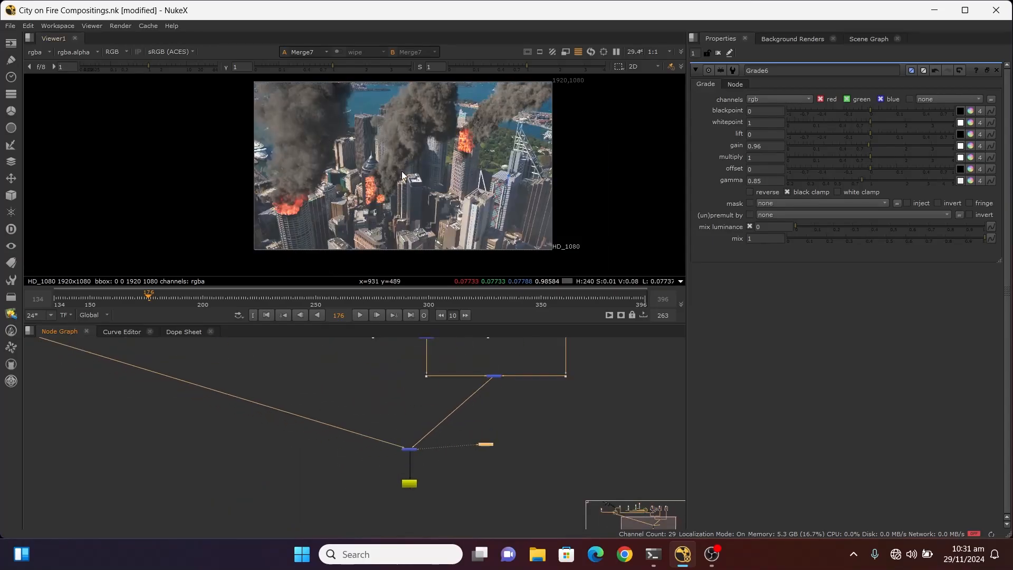
scroll(445, 473, up, 5)
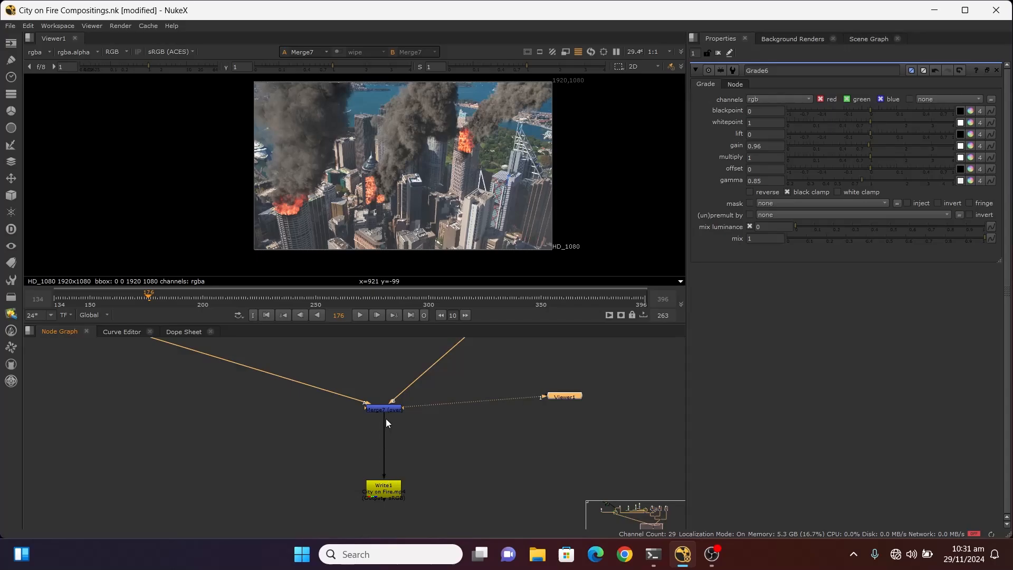
click(389, 489)
scroll(385, 491, up, 2)
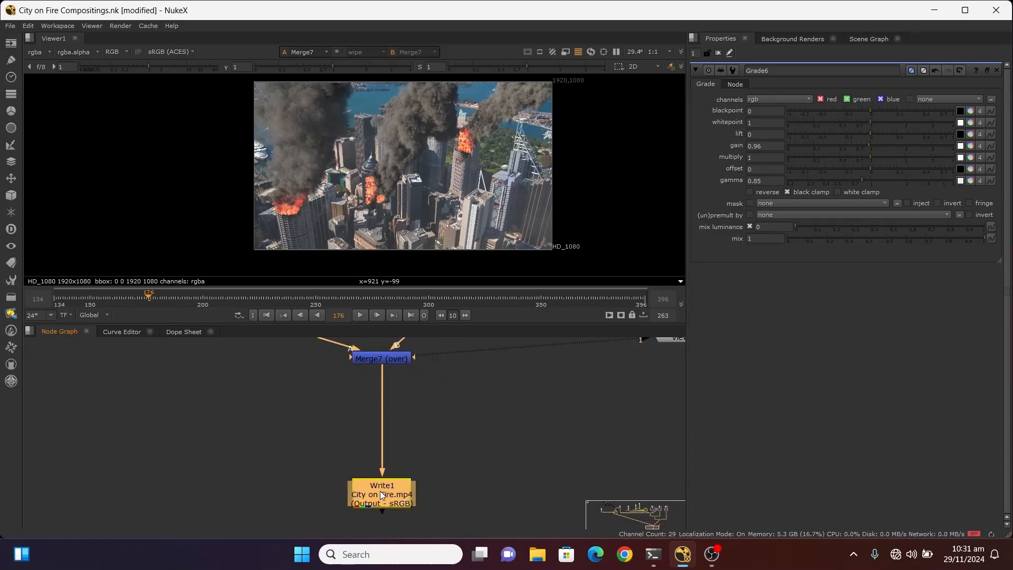
double_click(379, 495)
key(Tab)
click(211, 405)
click(287, 422)
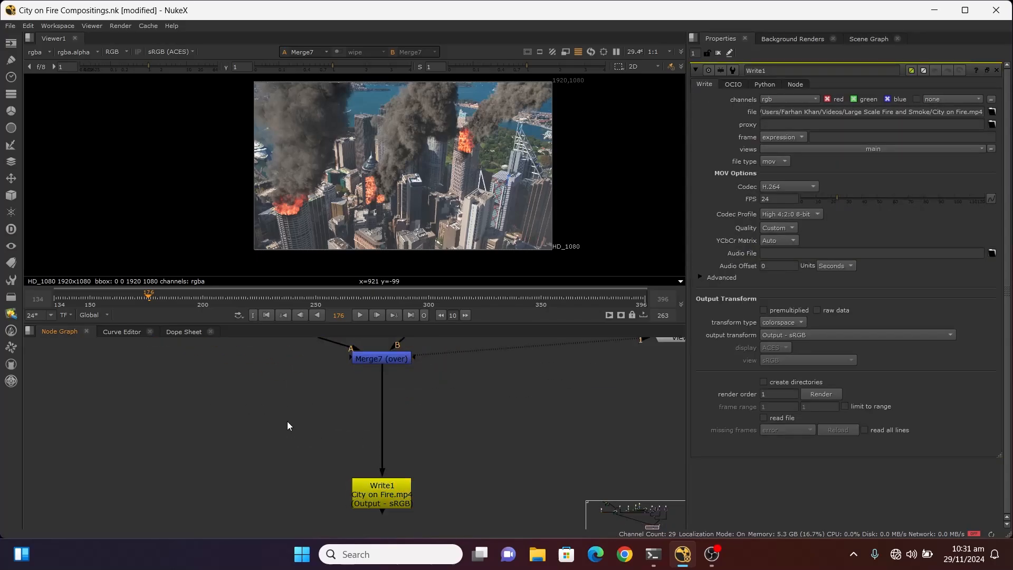
click(375, 486)
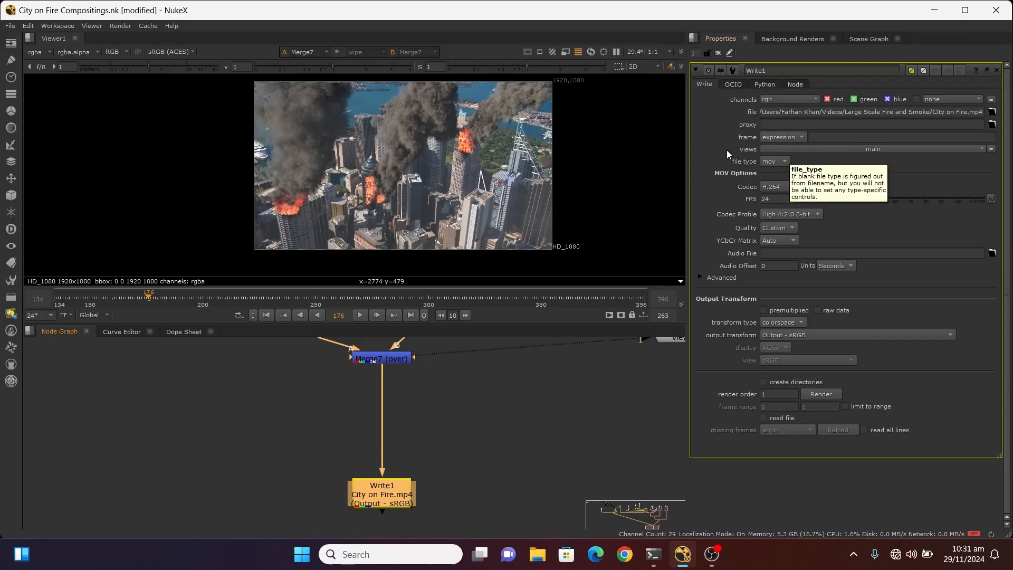
Step: Review the codec choices of Write1, keep H.264 and set the quality to Best
click(785, 187)
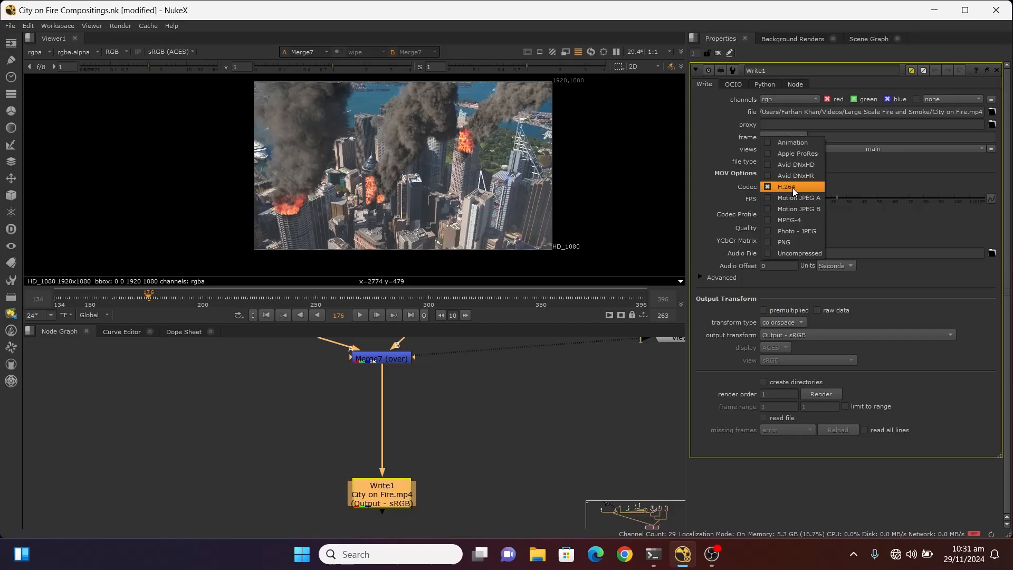
click(705, 188)
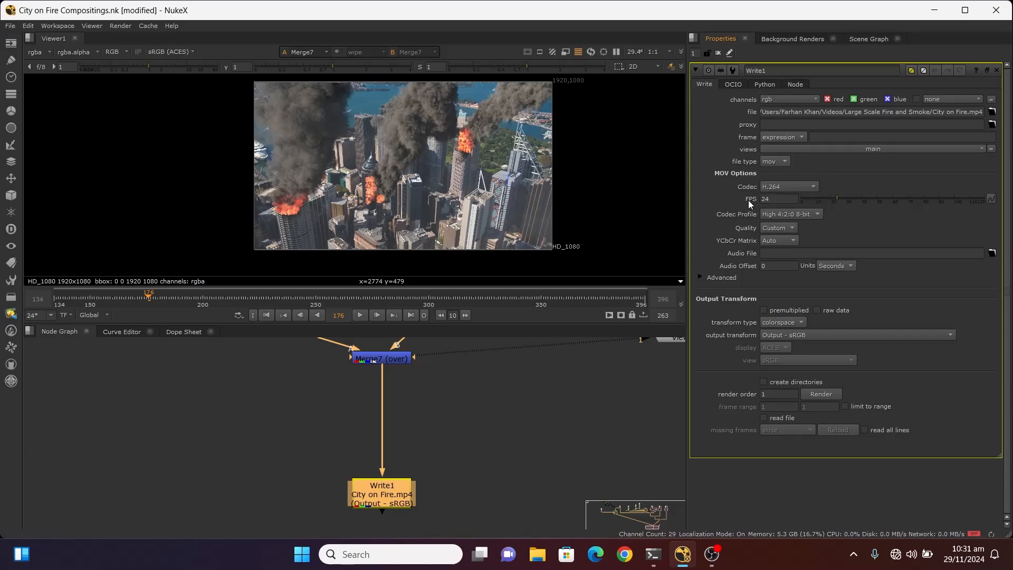
click(768, 227)
click(771, 169)
Step: Choose Output - sRGB from the output colorspaces as Write1's output transform
click(802, 336)
mouse_move(793, 478)
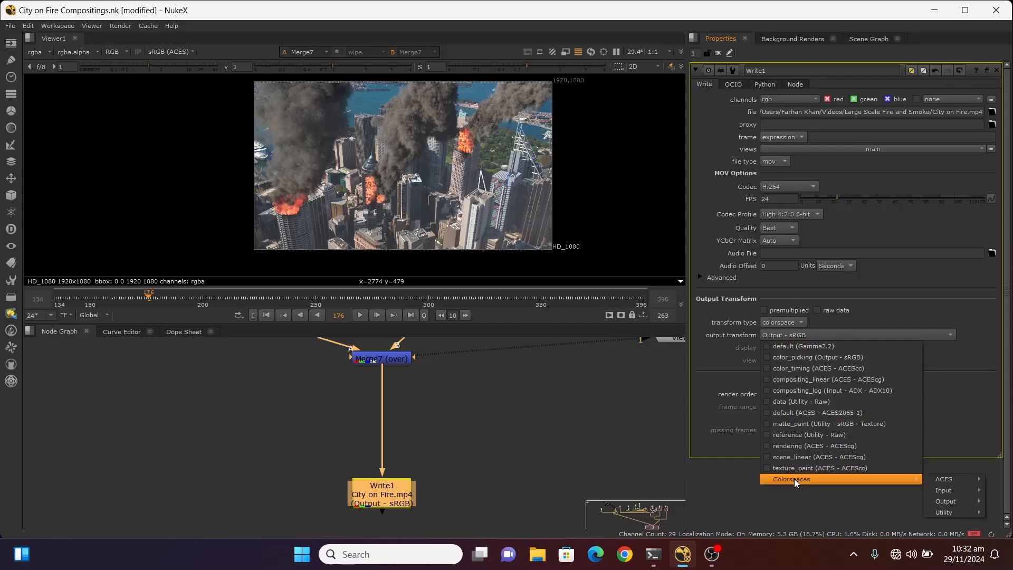
mouse_move(964, 501)
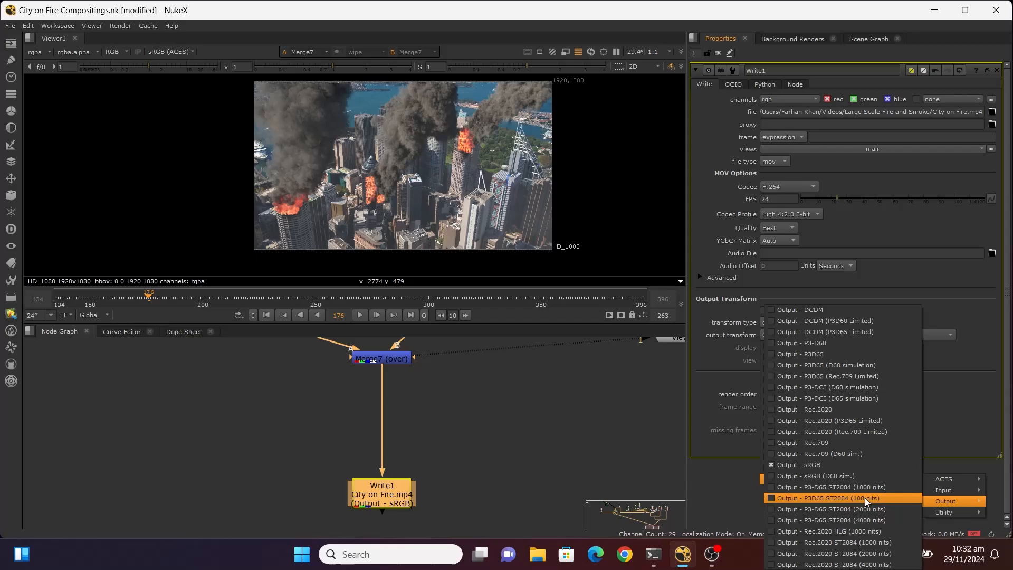
click(822, 464)
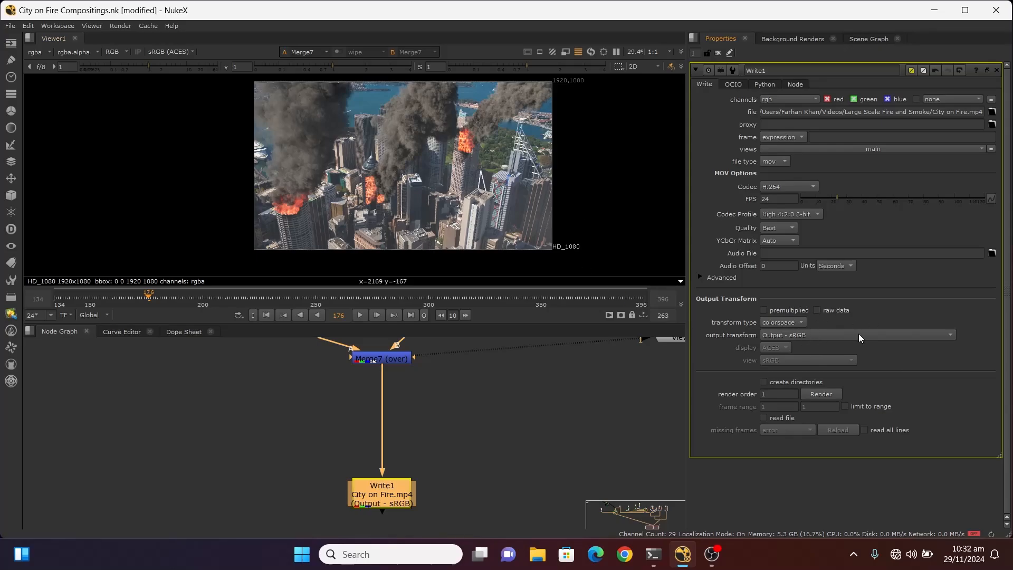
Step: Render Write1 over the global frame range 134-396 with continue on error enabled
click(818, 394)
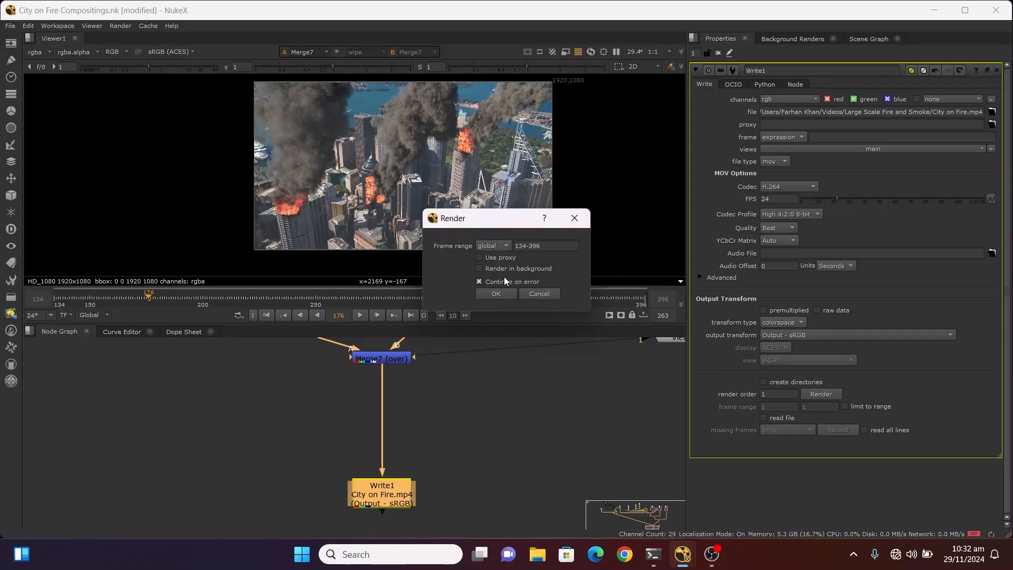
click(502, 295)
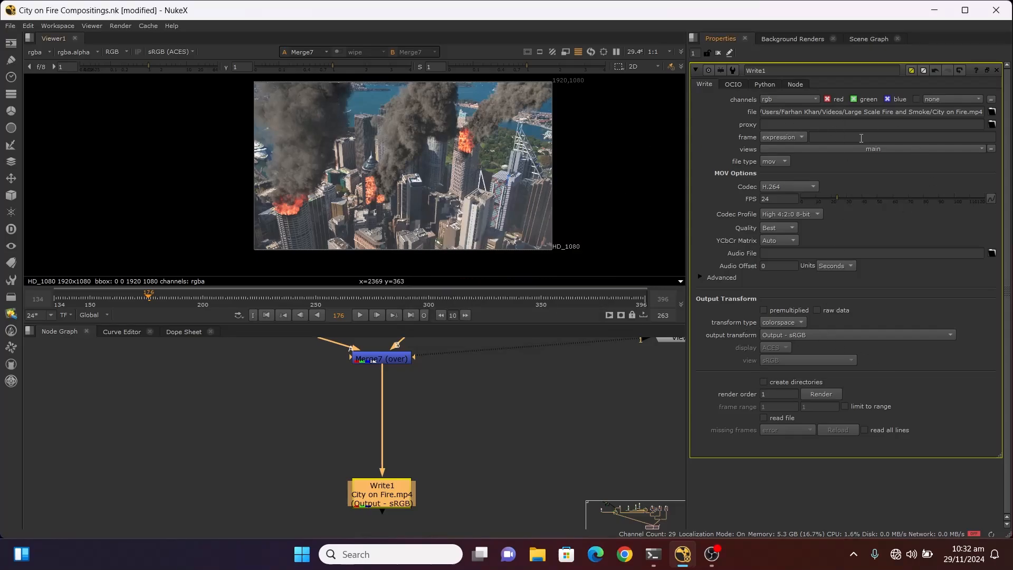
scroll(418, 424, down, 4)
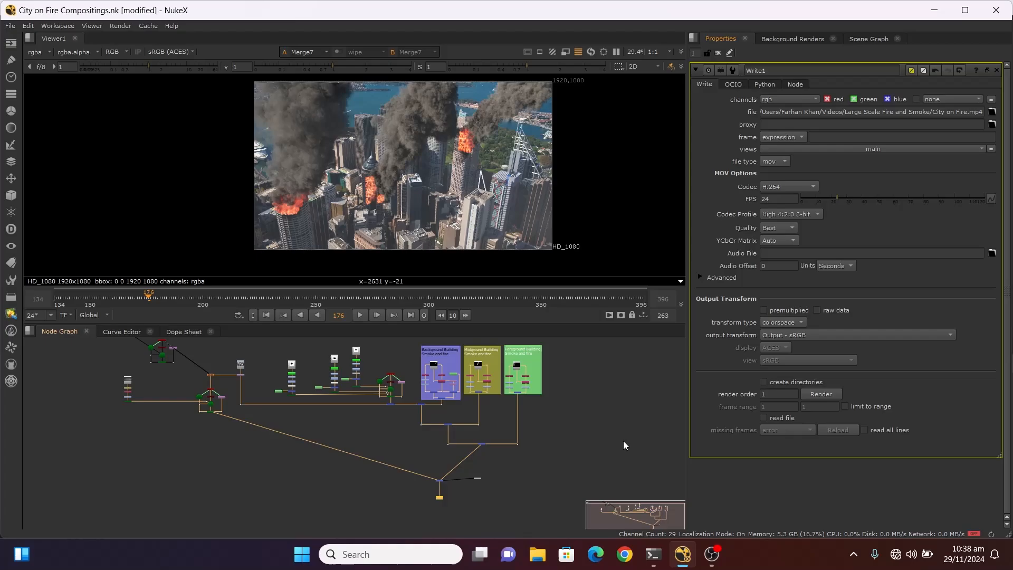